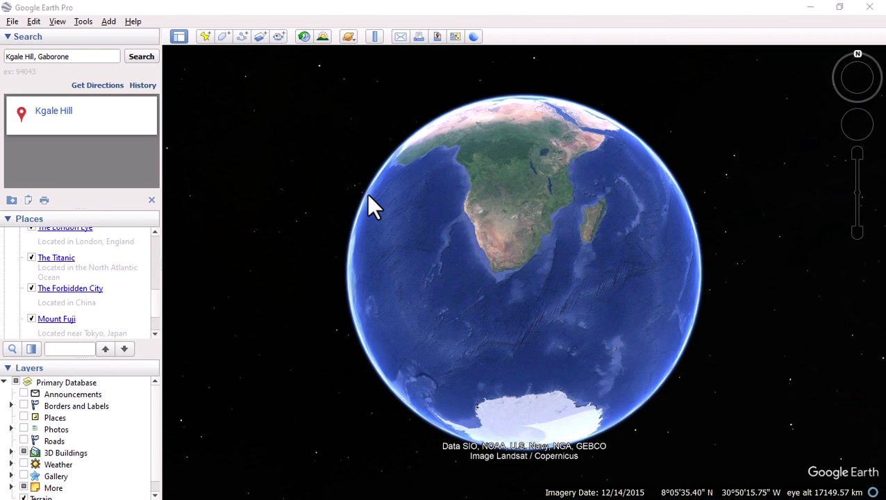
- Search for Kgale Hill, Gaborone and fly to it
{"action": "left_click", "coordinate": [105, 56]}
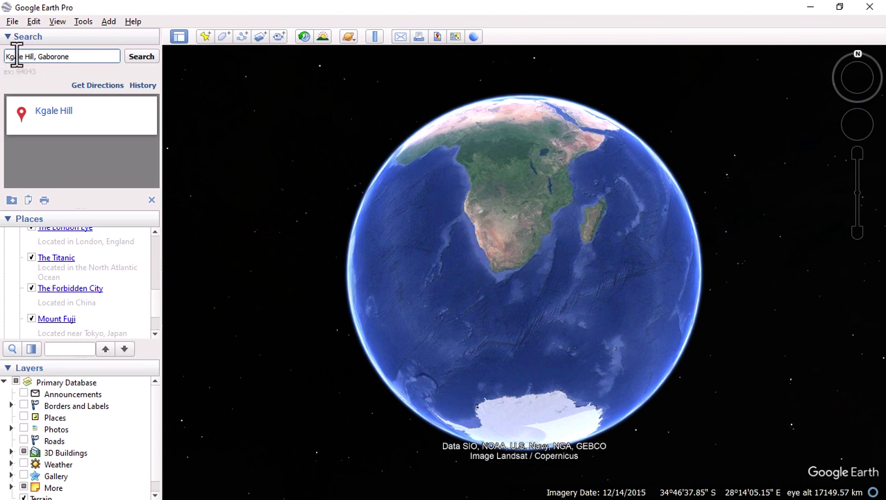
{"action": "left_click", "coordinate": [139, 61]}
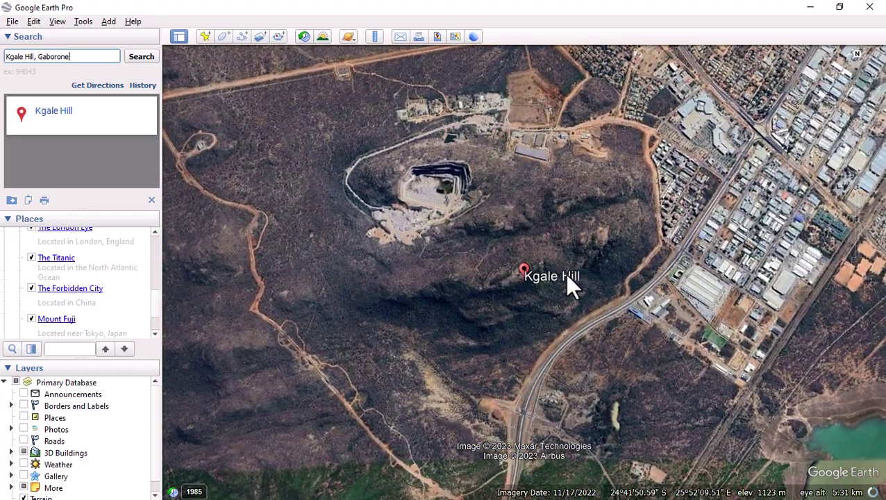
- Examine the satellite imagery around Kgale Hill, including the quarry to its northwest and the road along its southeast side
{"action": "left_click_drag", "start_coordinate": [537, 208], "coordinate": [512, 226]}
{"action": "left_click_drag", "start_coordinate": [418, 270], "coordinate": [506, 258]}
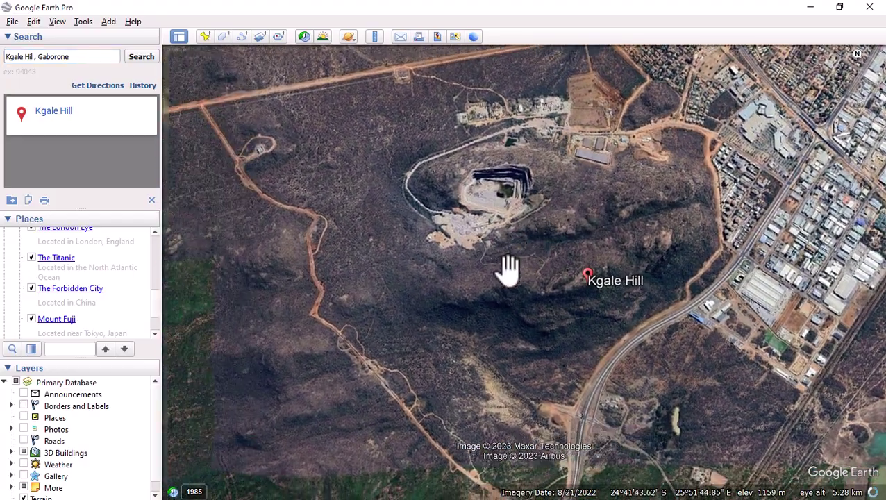
{"action": "left_click_drag", "start_coordinate": [561, 210], "coordinate": [425, 263]}
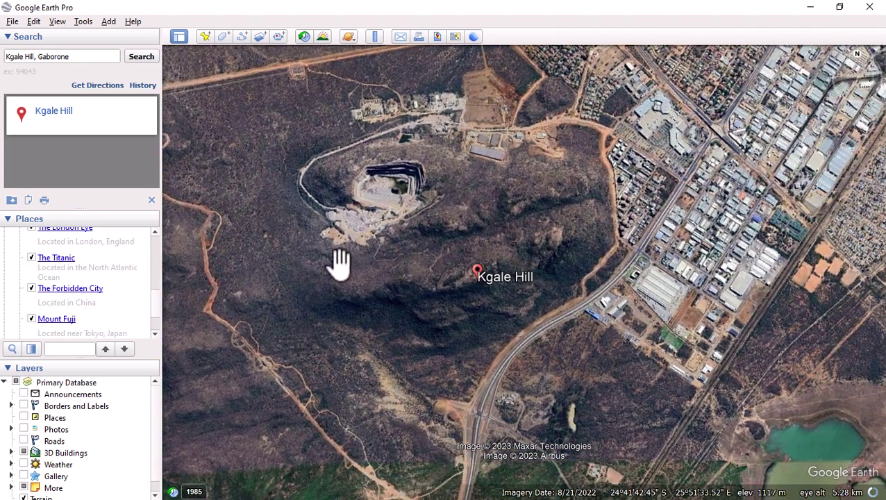
{"action": "left_click_drag", "start_coordinate": [338, 263], "coordinate": [492, 248]}
{"action": "left_click_drag", "start_coordinate": [575, 229], "coordinate": [436, 274]}
{"action": "left_click_drag", "start_coordinate": [360, 278], "coordinate": [454, 258]}
{"action": "left_click_drag", "start_coordinate": [474, 213], "coordinate": [484, 253]}
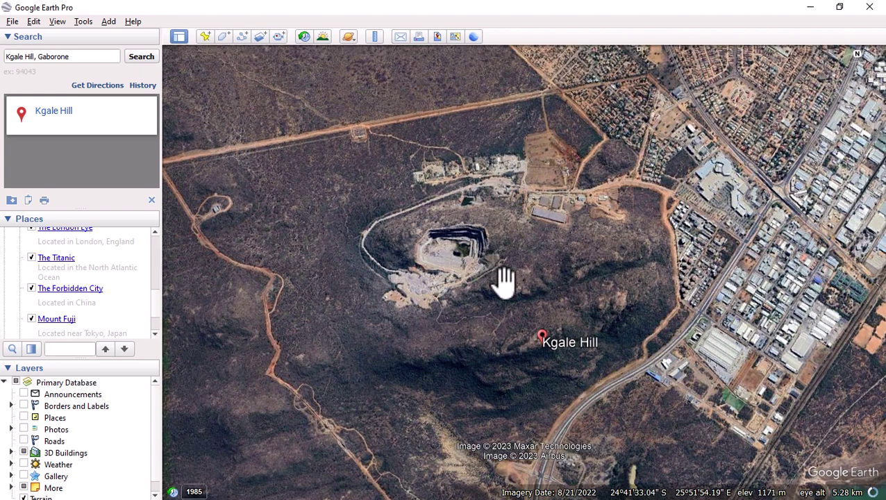
{"action": "left_click_drag", "start_coordinate": [549, 263], "coordinate": [492, 194]}
{"action": "left_click_drag", "start_coordinate": [475, 254], "coordinate": [499, 265]}
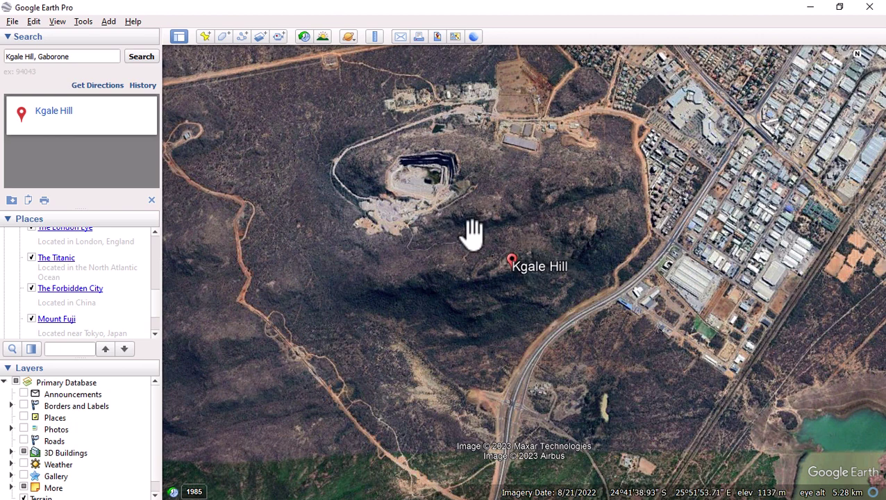
- Enter Street View on the A1 road just south of Kgale Hill
{"action": "mouse_move", "coordinate": [881, 85]}
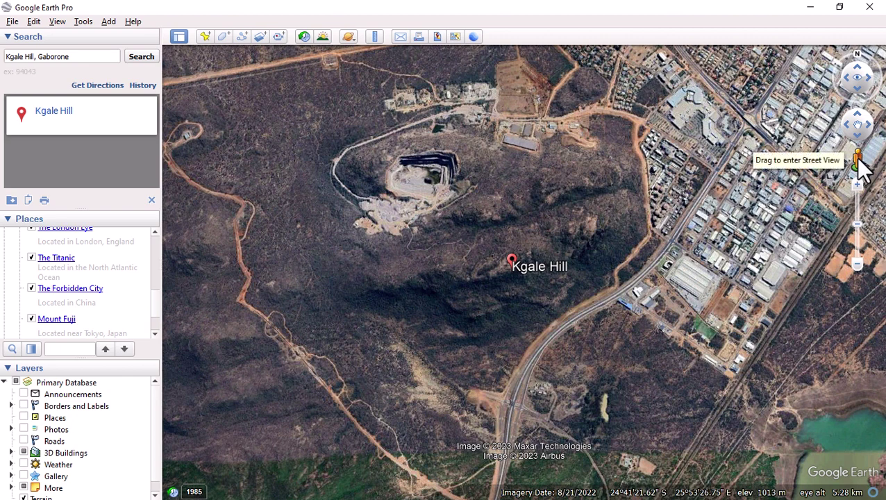
{"action": "left_click_drag", "start_coordinate": [858, 163], "coordinate": [488, 406]}
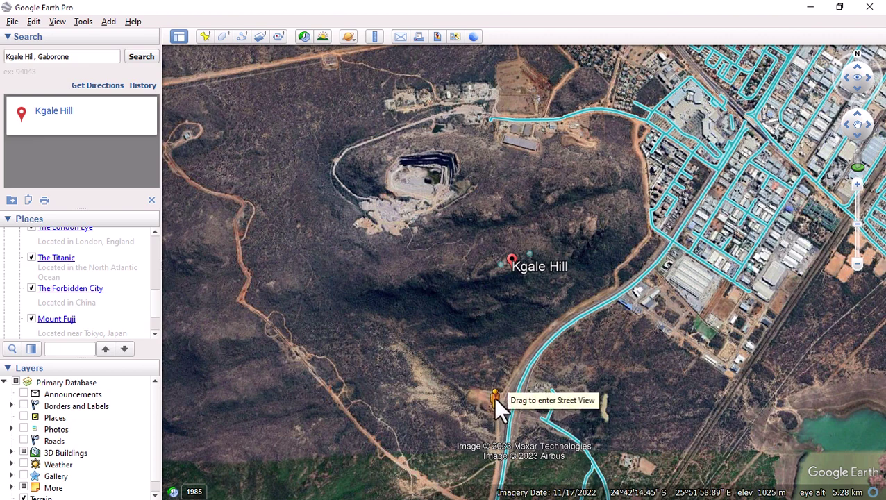
{"action": "left_click_drag", "start_coordinate": [497, 401], "coordinate": [497, 401]}
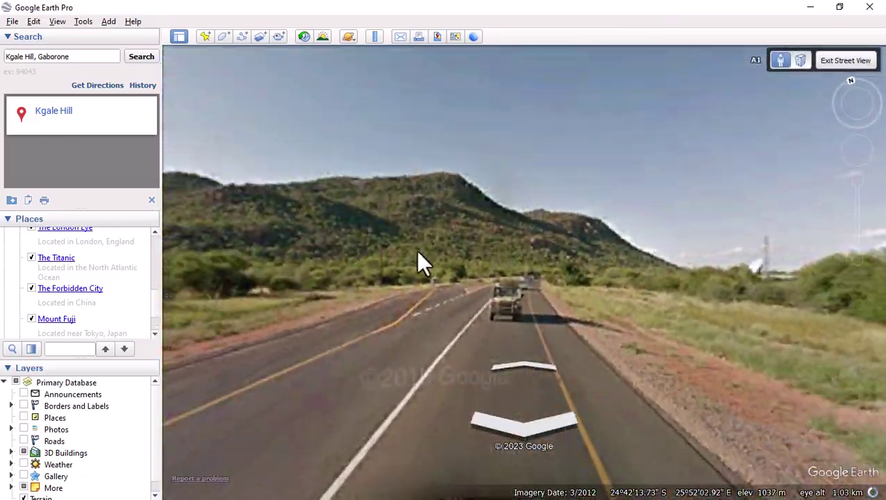
{"action": "left_click_drag", "start_coordinate": [454, 263], "coordinate": [553, 267]}
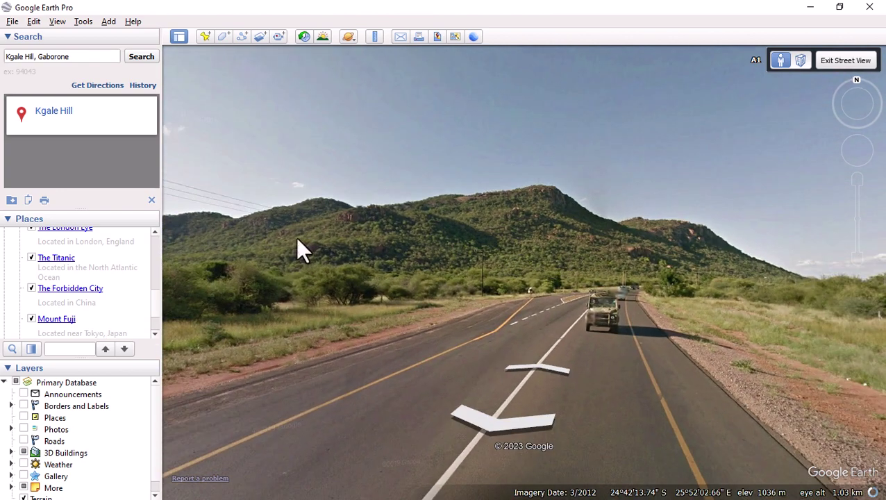
{"action": "left_click_drag", "start_coordinate": [356, 245], "coordinate": [442, 245]}
{"action": "left_click_drag", "start_coordinate": [578, 239], "coordinate": [522, 244]}
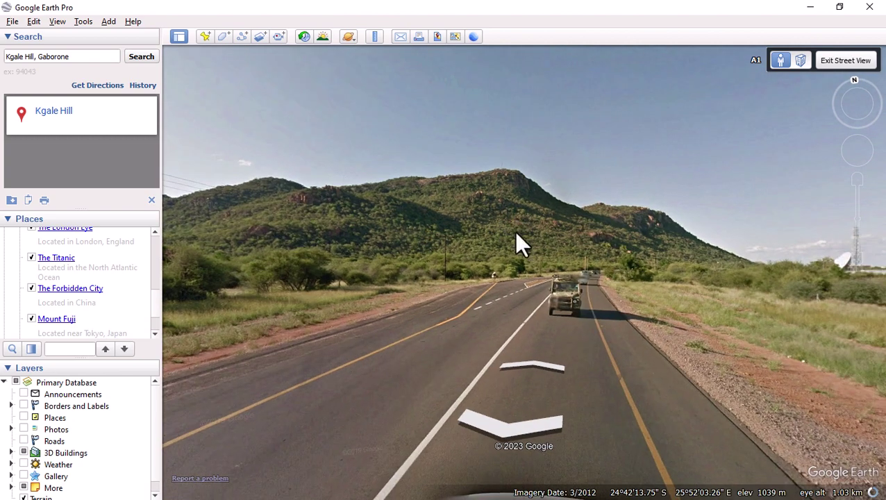
{"action": "left_click_drag", "start_coordinate": [395, 246], "coordinate": [450, 231]}
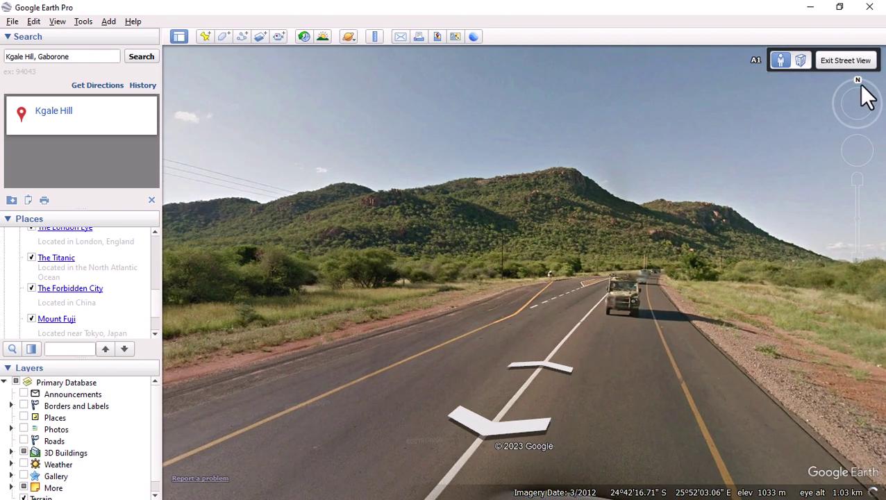
- Exit Street View and frame the whole of Kgale Hill in a tilted aerial view
{"action": "left_click", "coordinate": [843, 61]}
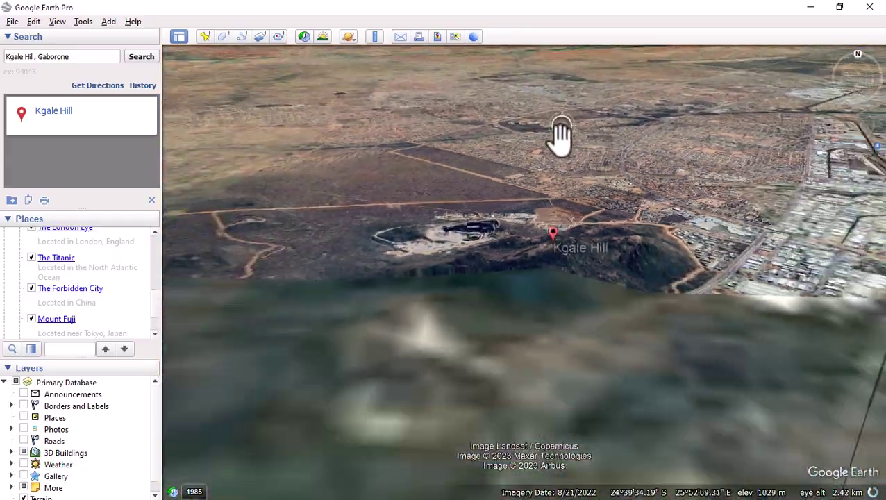
{"action": "scroll", "coordinate": [541, 281], "scroll_direction": "down", "scroll_amount": 3}
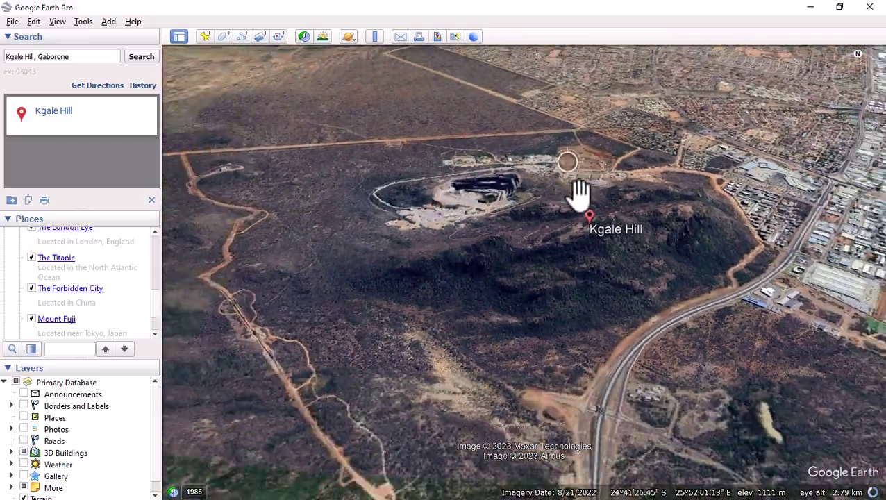
{"action": "right_click_drag", "start_coordinate": [579, 194], "coordinate": [475, 205]}
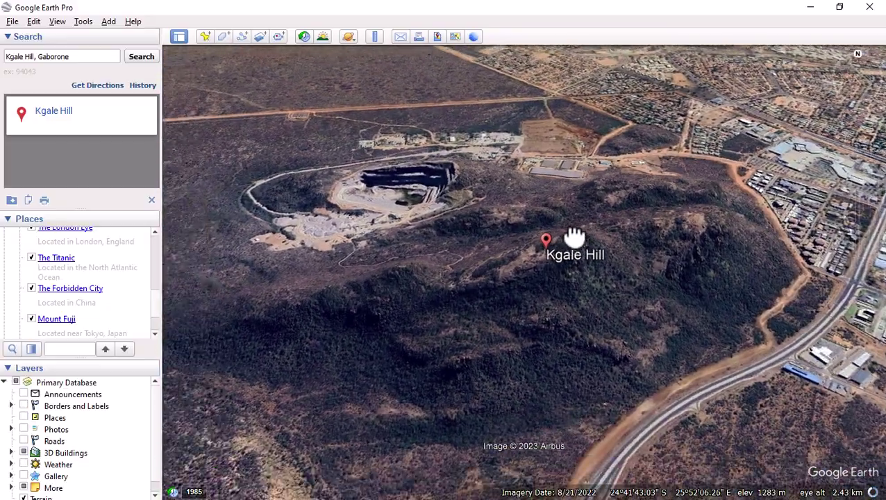
{"action": "scroll", "coordinate": [564, 203], "scroll_direction": "down", "scroll_amount": 3}
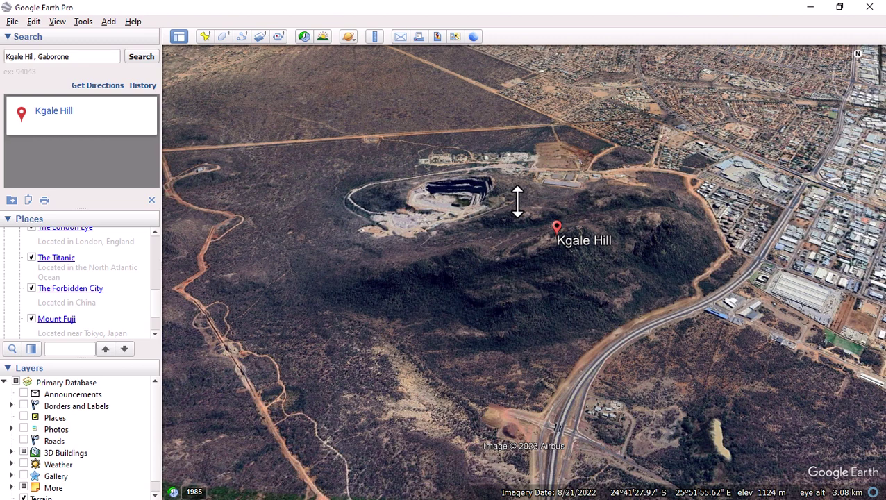
- Set the units of measurement to Meters, Kilometers in the 3D view options and apply the setting
{"action": "left_click", "coordinate": [83, 21]}
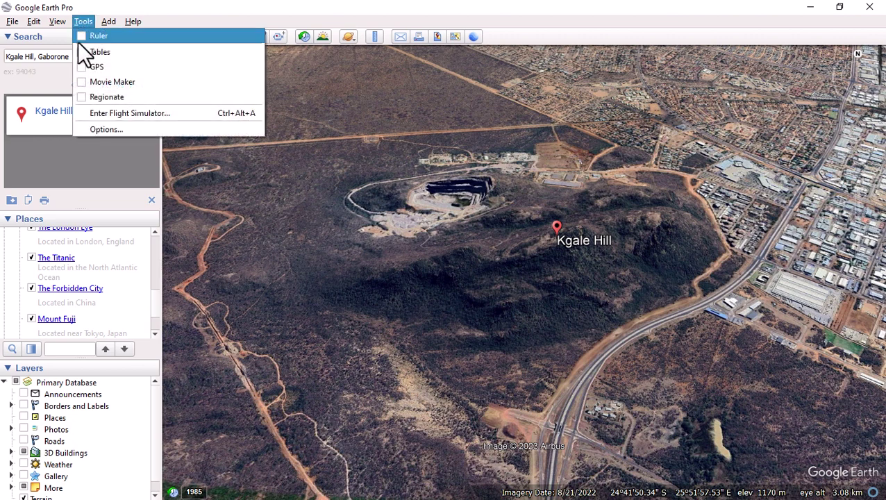
{"action": "left_click", "coordinate": [105, 129]}
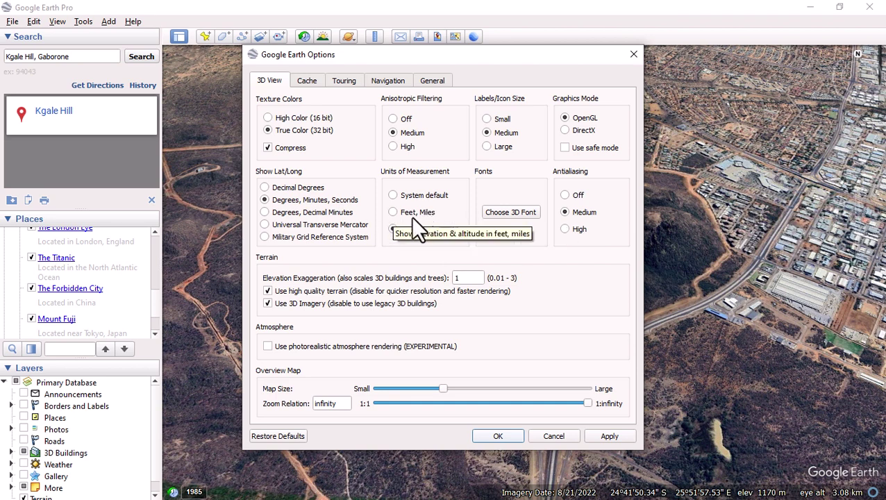
{"action": "left_click", "coordinate": [393, 230]}
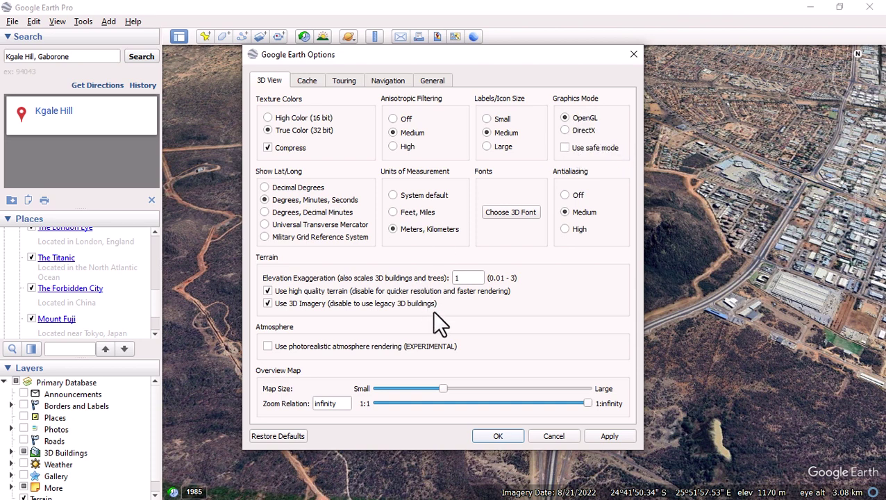
{"action": "left_click", "coordinate": [609, 435]}
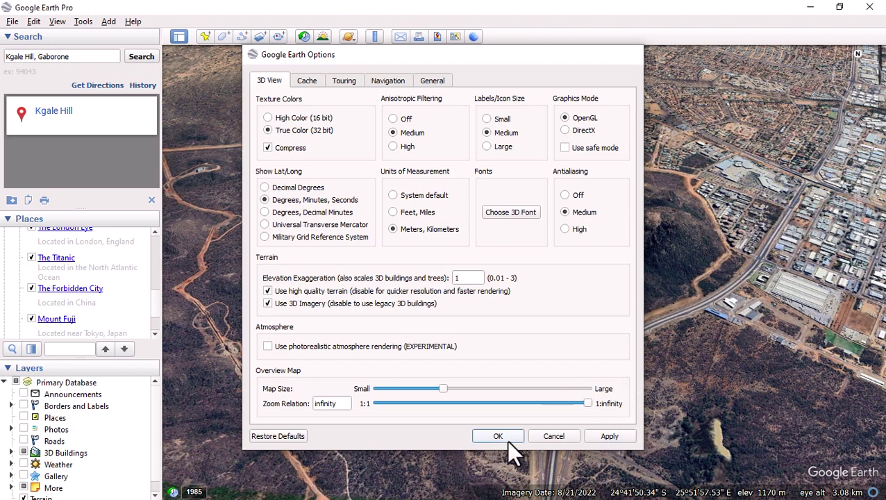
{"action": "left_click", "coordinate": [505, 437]}
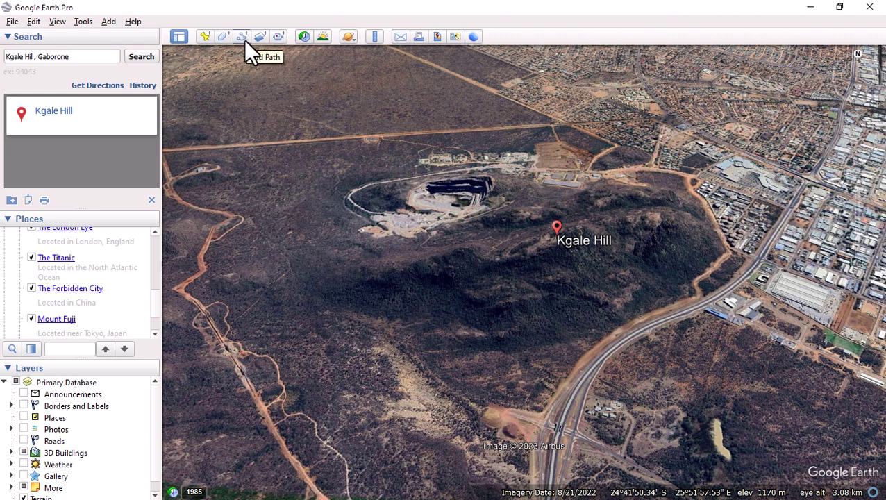
- Start a new polygon and trace its outline freehand around the base of Kgale Hill, including the quarry
{"action": "left_click", "coordinate": [222, 36]}
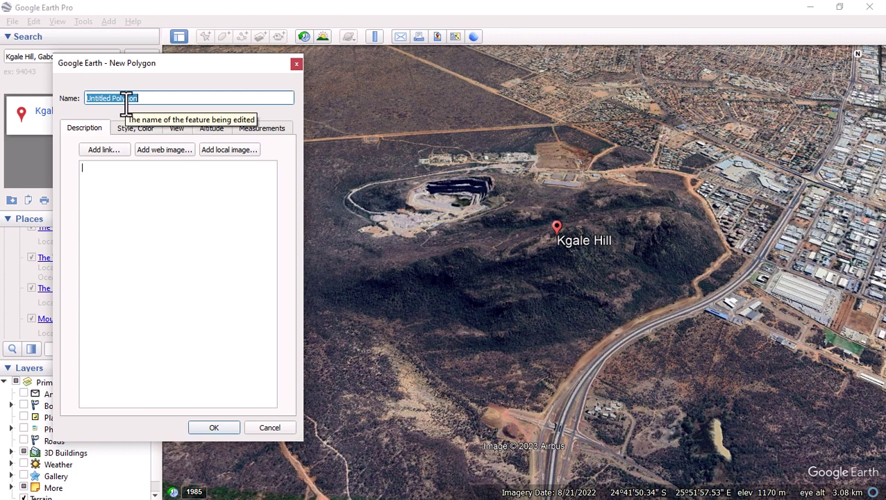
{"action": "scroll", "coordinate": [630, 145], "scroll_direction": "down", "scroll_amount": 2}
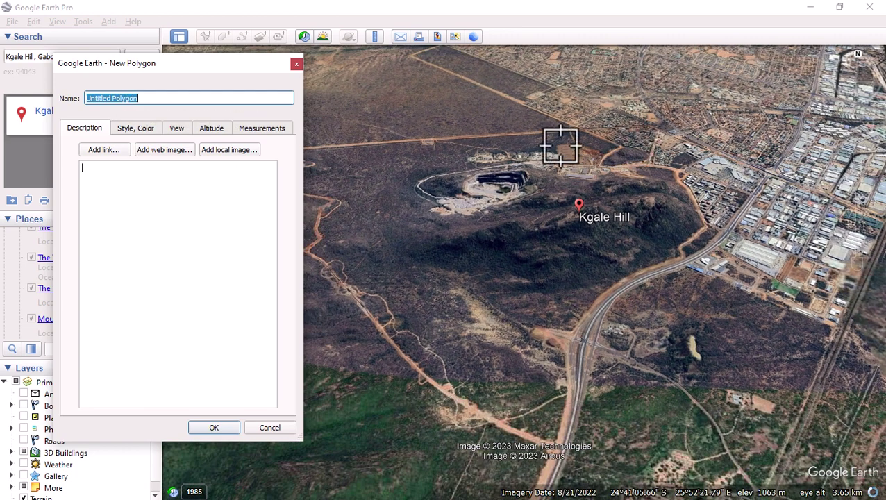
{"action": "left_click", "coordinate": [401, 248]}
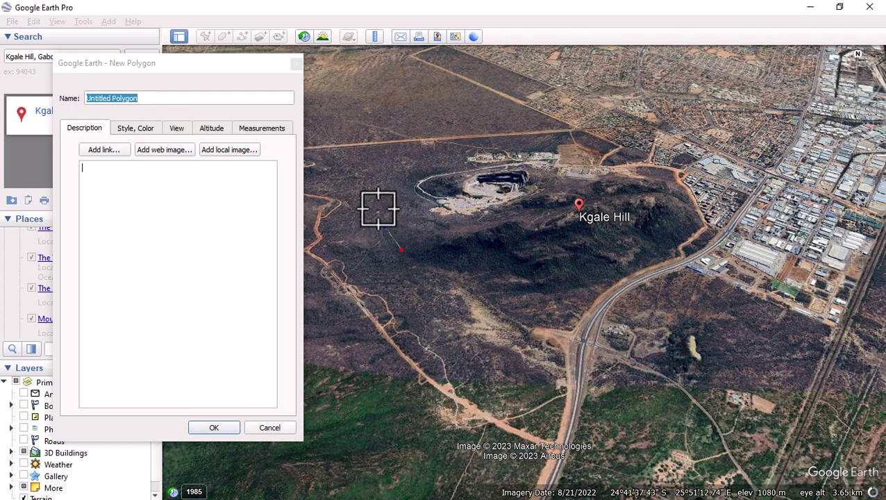
{"action": "mouse_move", "coordinate": [379, 208]}
{"action": "left_mouse_down"}
{"action": "mouse_move", "coordinate": [399, 168]}
{"action": "mouse_move", "coordinate": [508, 148]}
{"action": "mouse_move", "coordinate": [648, 165]}
{"action": "mouse_move", "coordinate": [697, 186]}
{"action": "mouse_move", "coordinate": [704, 205]}
{"action": "mouse_move", "coordinate": [700, 223]}
{"action": "mouse_move", "coordinate": [652, 259]}
{"action": "mouse_move", "coordinate": [518, 320]}
{"action": "mouse_move", "coordinate": [406, 268]}
{"action": "left_mouse_up"}
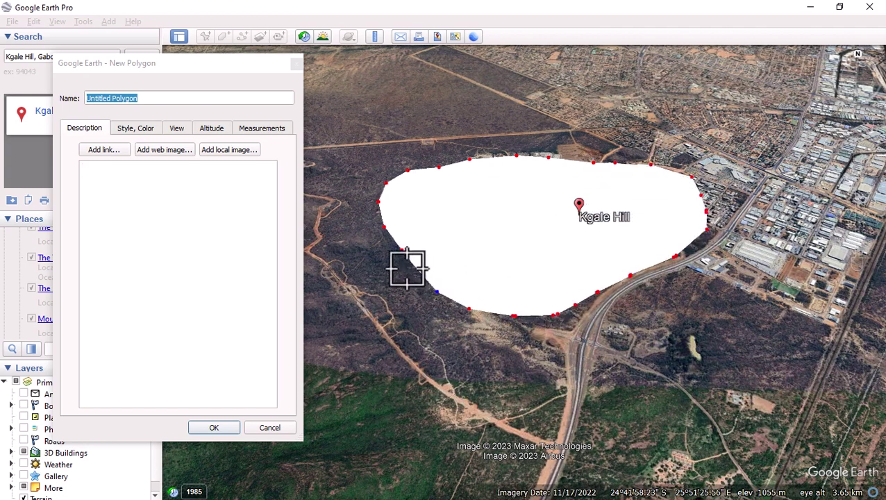
- Move two vertices on the polygon's southwestern edge slightly inward to refine the hill outline
{"action": "scroll", "coordinate": [407, 268], "scroll_direction": "up", "scroll_amount": 5}
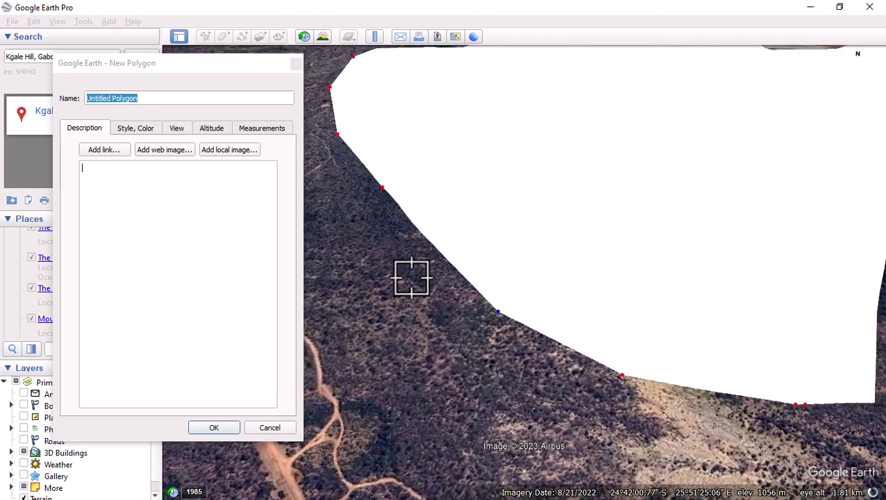
{"action": "left_click_drag", "start_coordinate": [498, 311], "coordinate": [473, 283]}
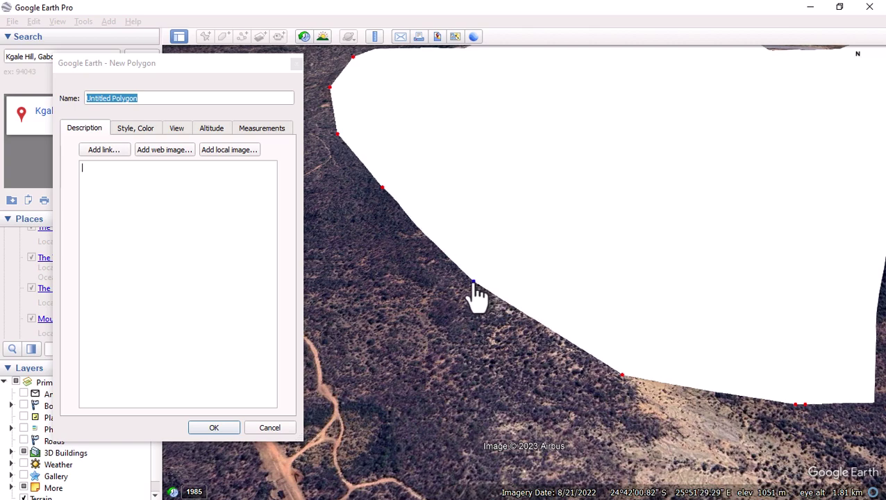
{"action": "left_click_drag", "start_coordinate": [622, 376], "coordinate": [620, 352]}
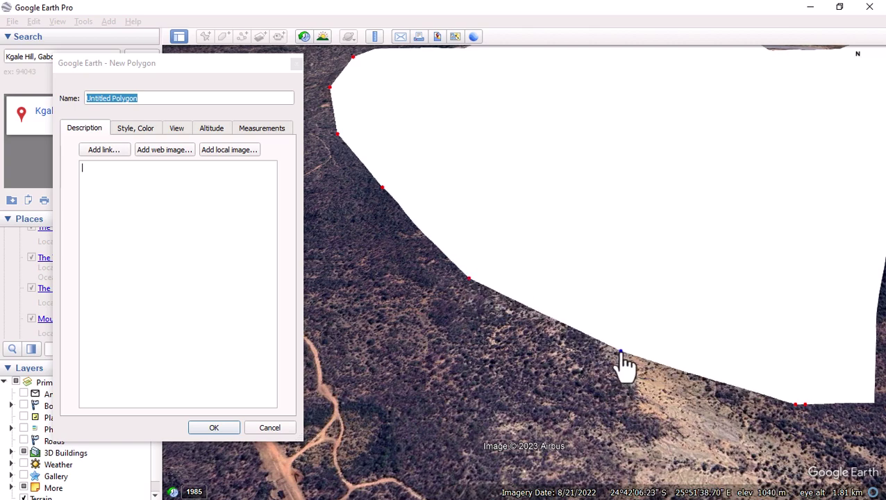
{"action": "scroll", "coordinate": [470, 348], "scroll_direction": "down", "scroll_amount": 2}
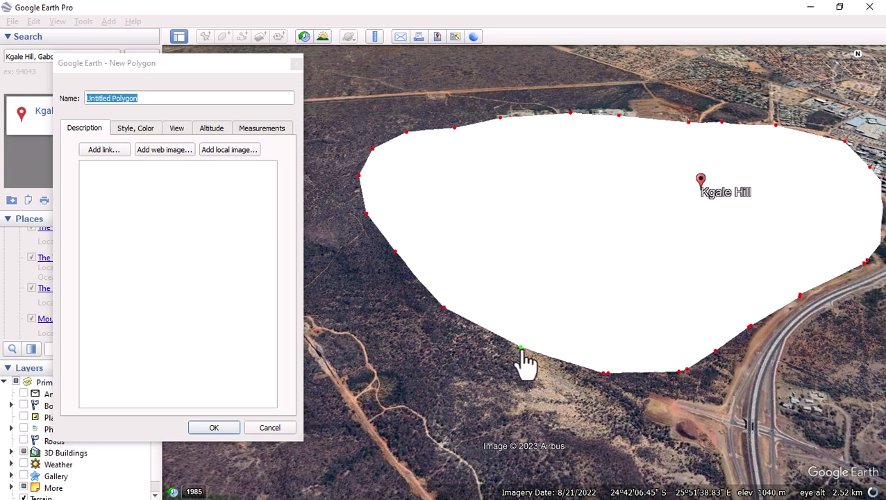
{"action": "scroll", "coordinate": [521, 351], "scroll_direction": "up", "scroll_amount": 2}
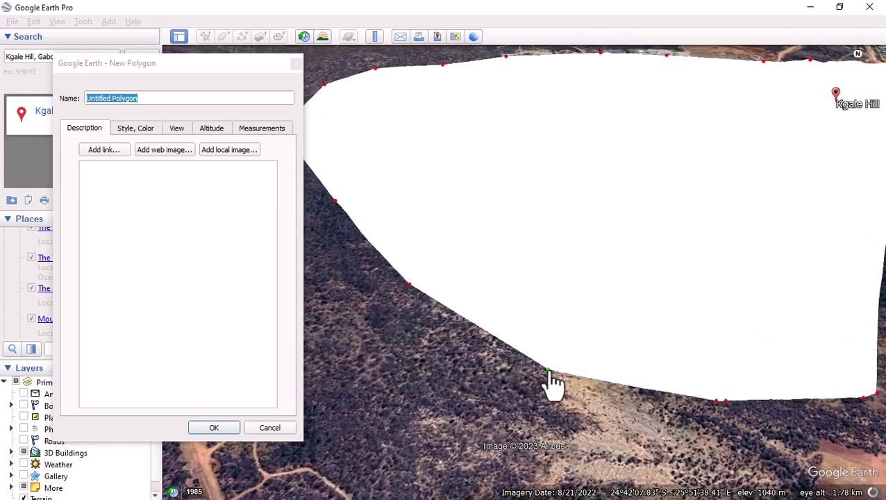
{"action": "left_click", "coordinate": [547, 371]}
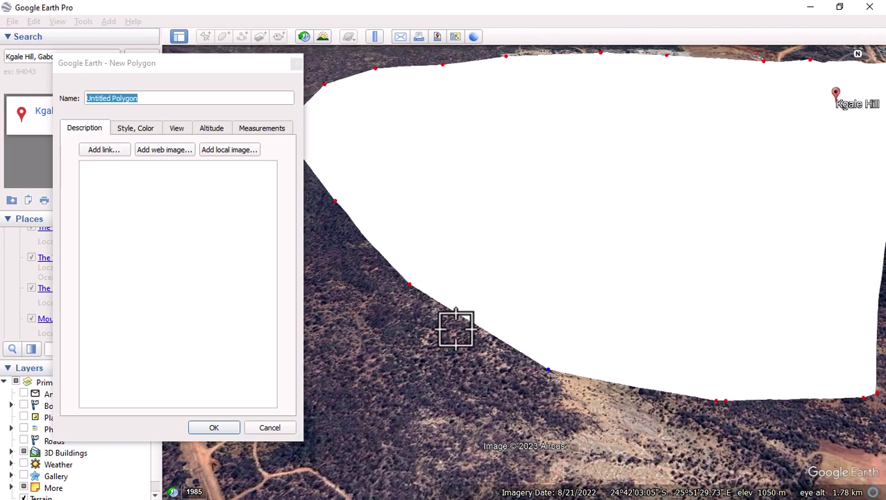
- Check the polygon's full outline against the terrain and roads surrounding Kgale Hill
{"action": "scroll", "coordinate": [471, 297], "scroll_direction": "down", "scroll_amount": 2}
{"action": "scroll", "coordinate": [462, 271], "scroll_direction": "down", "scroll_amount": 2}
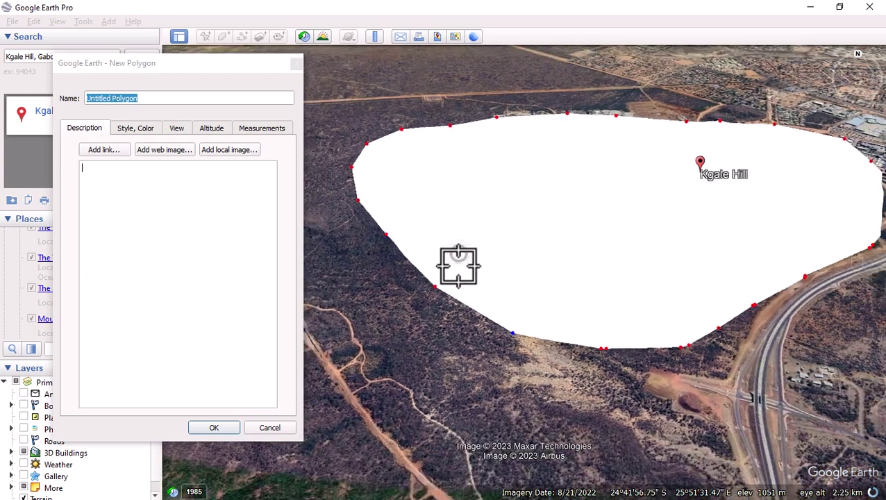
{"action": "scroll", "coordinate": [557, 223], "scroll_direction": "down", "scroll_amount": 2}
{"action": "scroll", "coordinate": [624, 185], "scroll_direction": "up", "scroll_amount": 1}
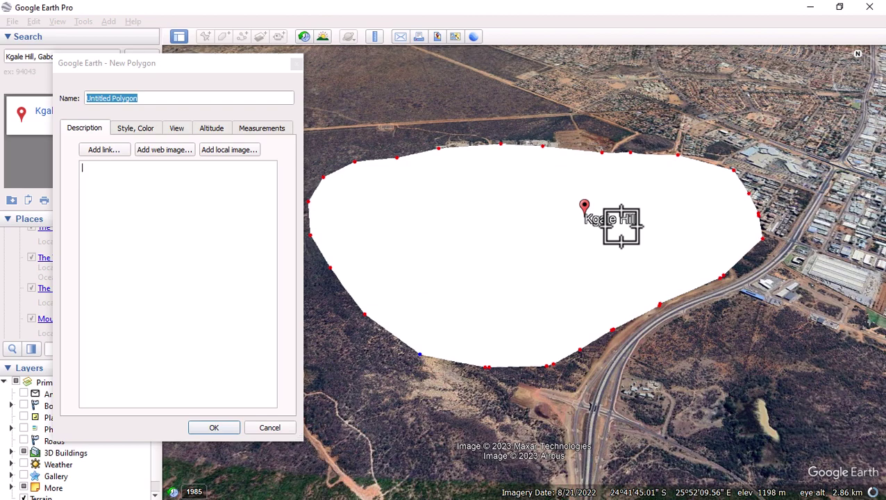
{"action": "scroll", "coordinate": [542, 198], "scroll_direction": "up", "scroll_amount": 1}
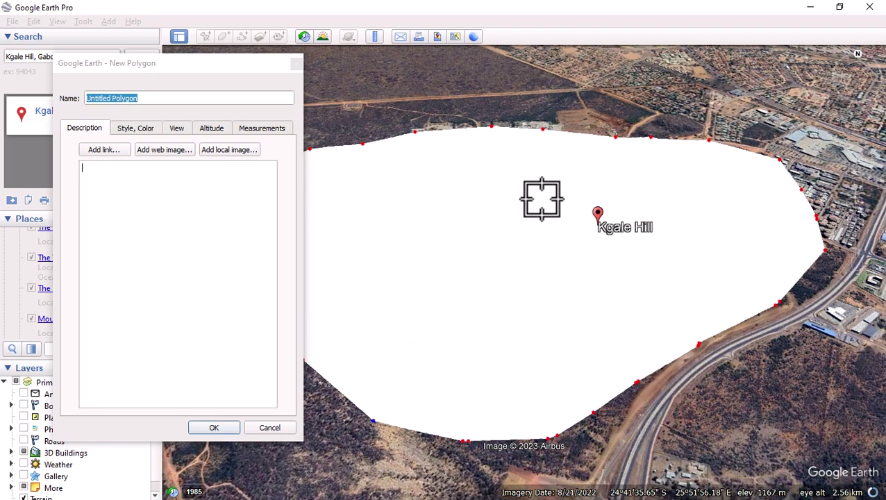
{"action": "scroll", "coordinate": [602, 263], "scroll_direction": "down", "scroll_amount": 1}
{"action": "scroll", "coordinate": [601, 263], "scroll_direction": "down", "scroll_amount": 1}
{"action": "scroll", "coordinate": [526, 281], "scroll_direction": "up", "scroll_amount": 1}
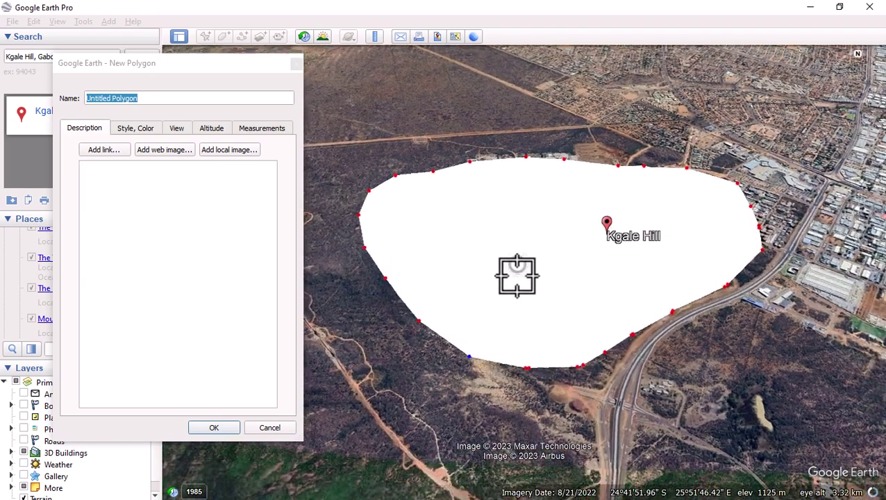
- Name the new polygon Kgale Hill City and finish creating it
{"action": "left_click", "coordinate": [148, 98]}
{"action": "left_click_drag", "start_coordinate": [156, 98], "coordinate": [84, 98]}
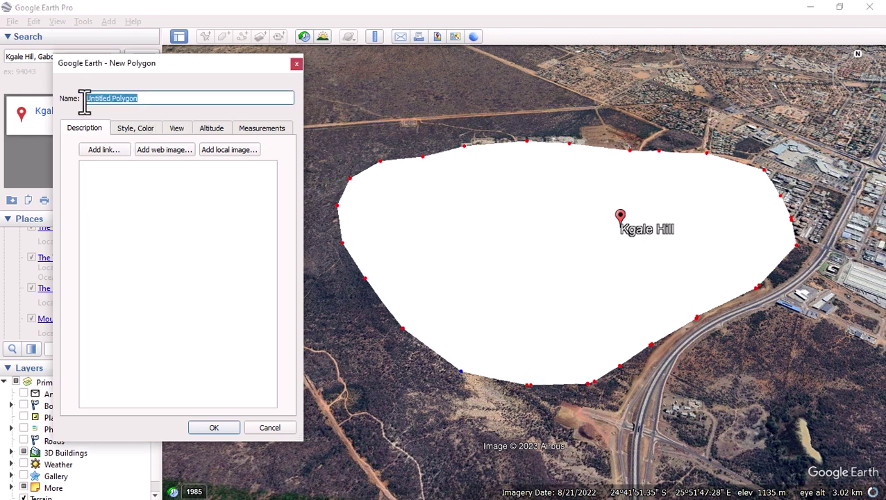
{"action": "type", "text": "K"}
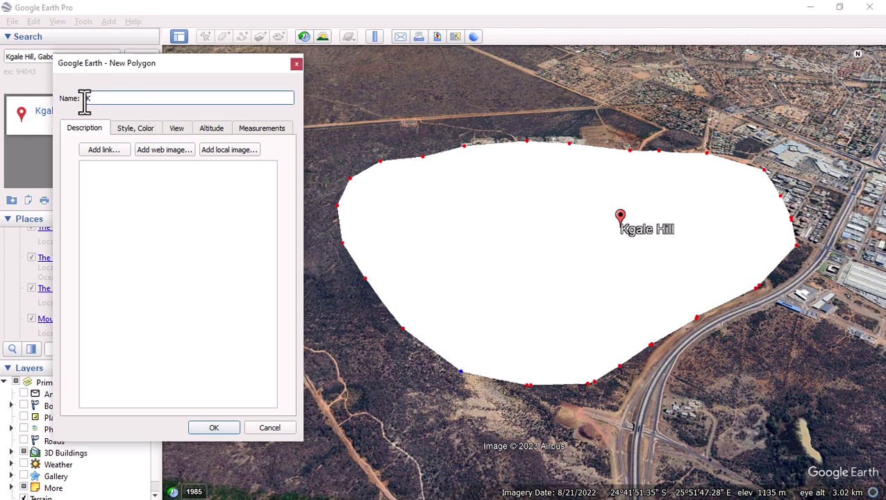
{"action": "type", "text": "gale Hill City"}
{"action": "left_click", "coordinate": [209, 428]}
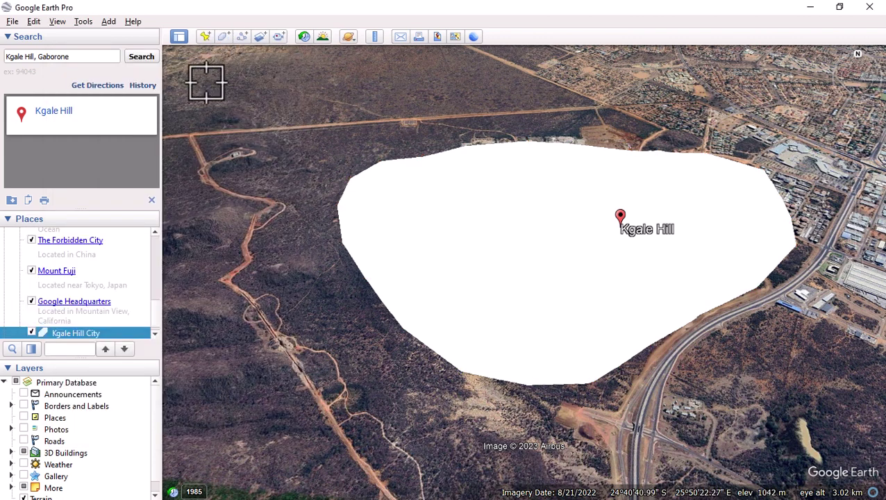
- Save the Kgale Hill City polygon as Kgale Hill City.kmz in the Site Topo folder, keeping the Kmz file type
{"action": "left_click", "coordinate": [13, 22]}
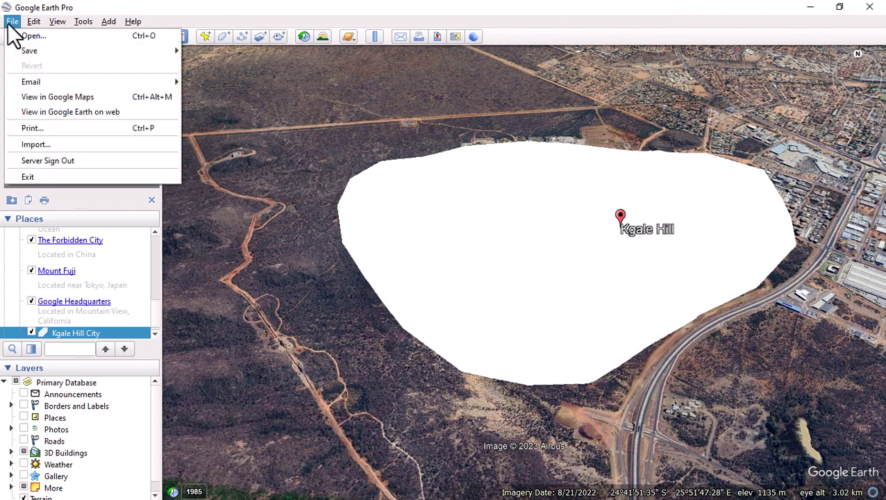
{"action": "mouse_move", "coordinate": [42, 53]}
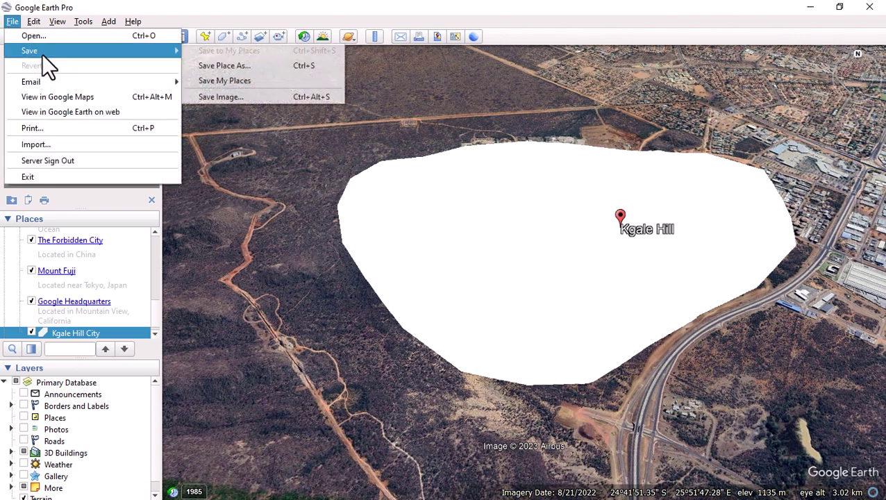
{"action": "left_click", "coordinate": [222, 66]}
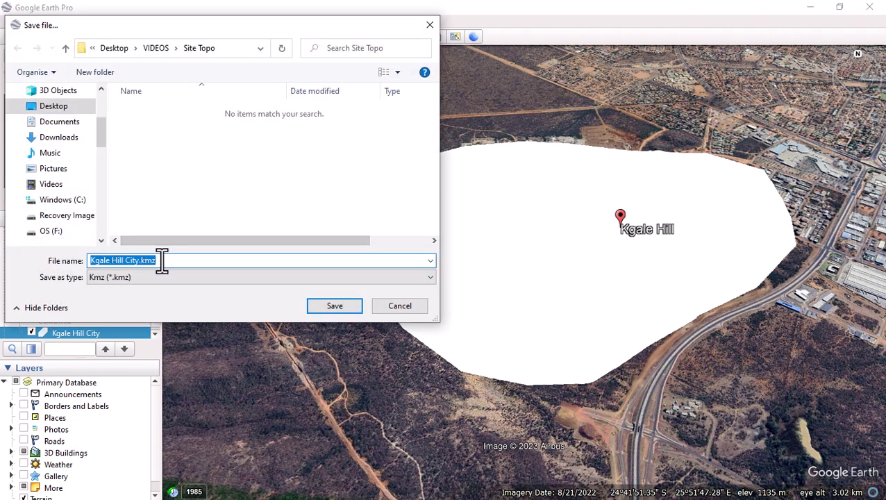
{"action": "left_click", "coordinate": [111, 260]}
{"action": "left_click_drag", "start_coordinate": [171, 258], "coordinate": [80, 264]}
{"action": "left_click", "coordinate": [109, 276]}
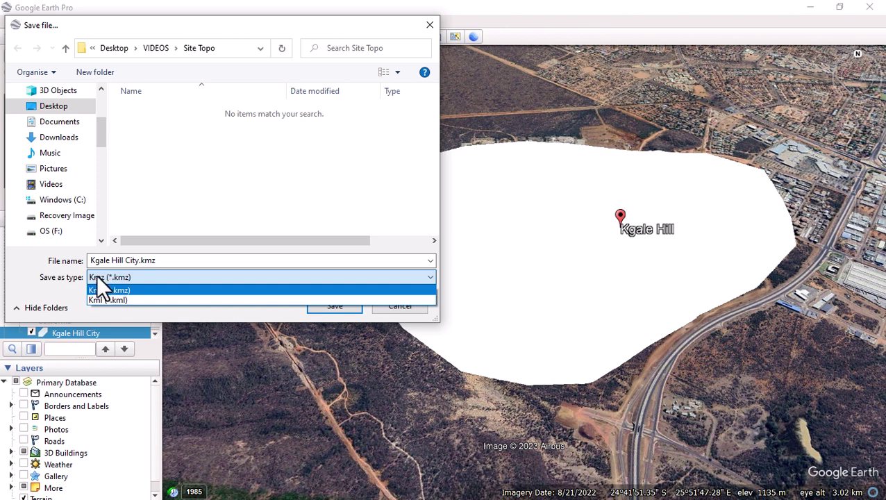
{"action": "left_click", "coordinate": [102, 279]}
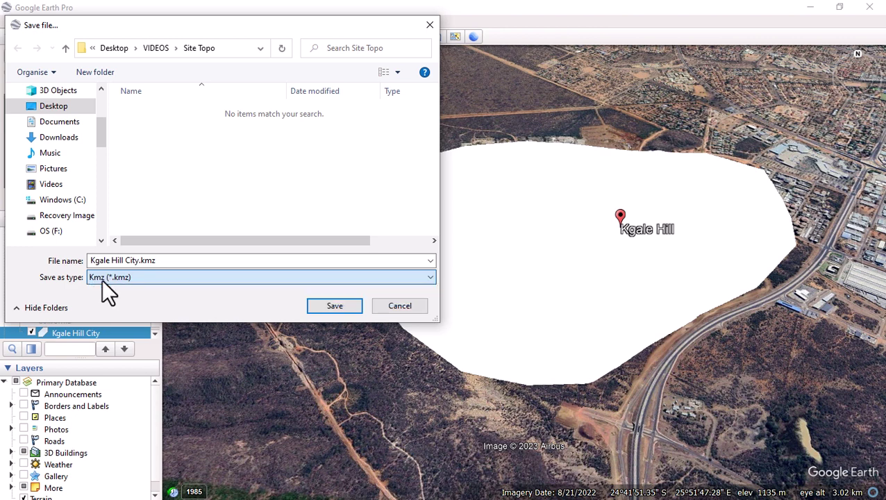
{"action": "left_click", "coordinate": [337, 305]}
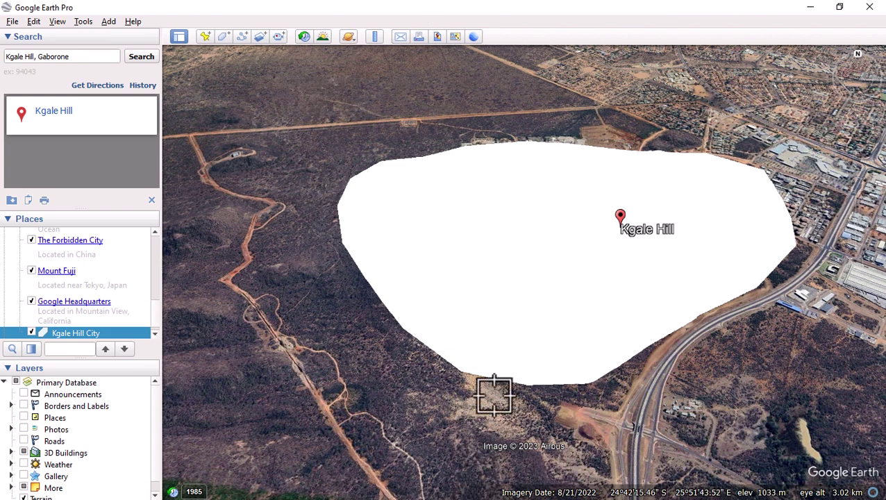
- Switch to Global Mapper and open the data file Kgale Hill City.kmz from the Site Topo folder
{"action": "key", "text": "super"}
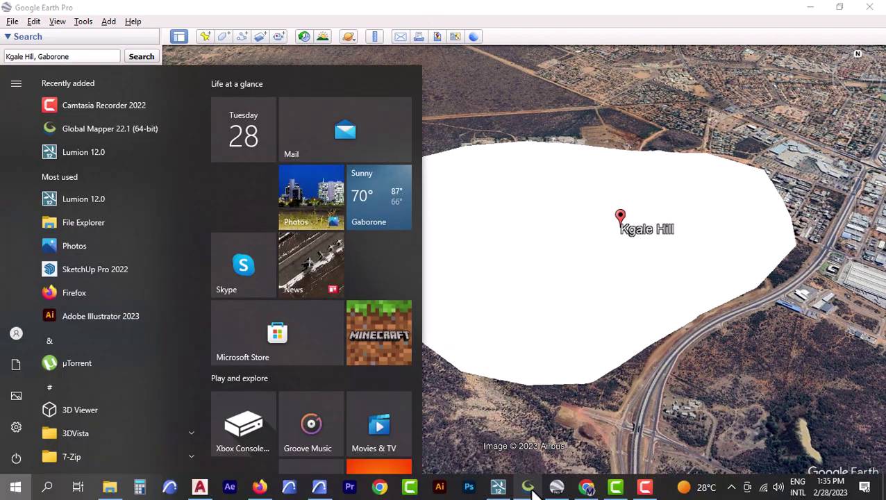
{"action": "left_click", "coordinate": [529, 488]}
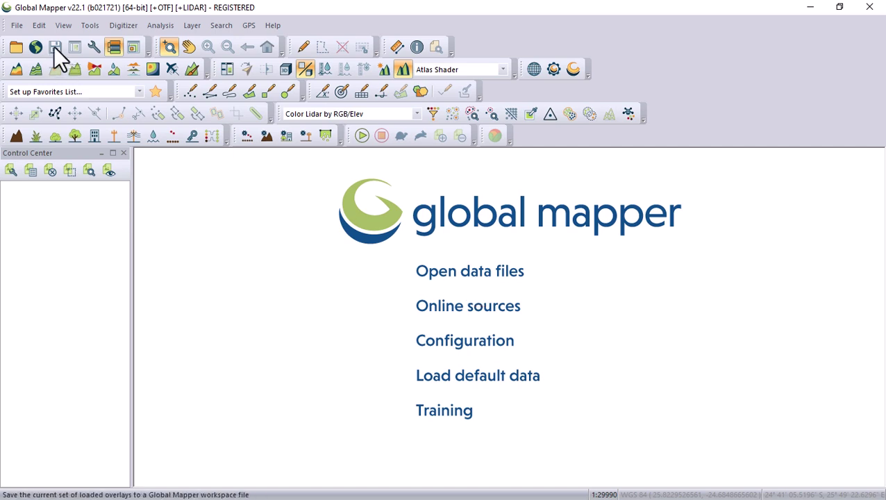
{"action": "left_click", "coordinate": [17, 26]}
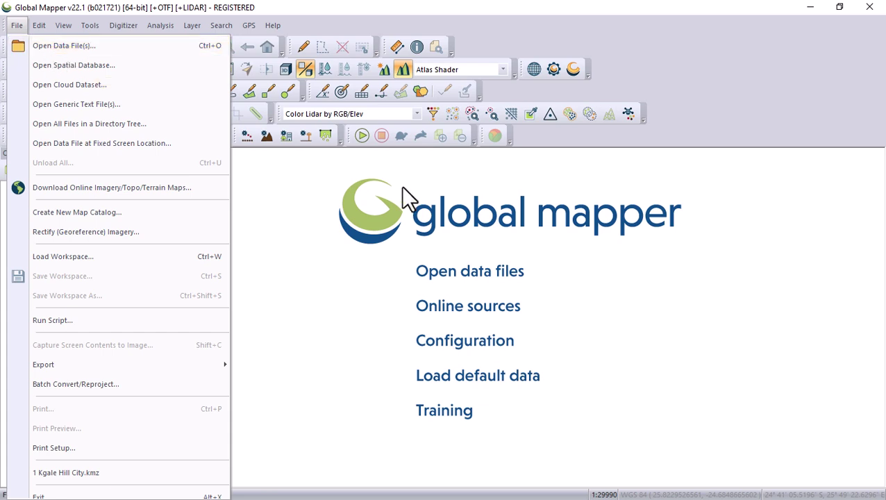
{"action": "left_click", "coordinate": [469, 275]}
{"action": "left_click", "coordinate": [467, 272]}
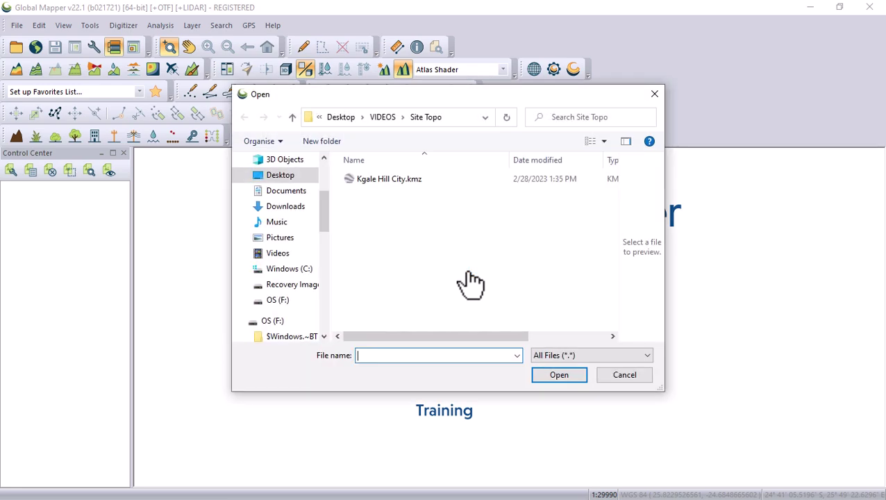
{"action": "left_click", "coordinate": [368, 182]}
{"action": "left_click", "coordinate": [545, 377]}
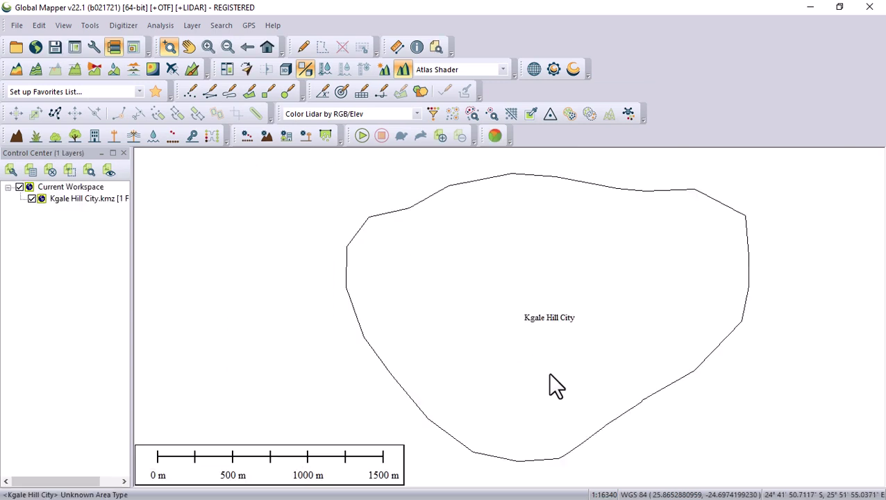
- Download ASTER GDEM v3 Worldwide Elevation Data for the current screen bounds, with some area around the hill outline in view
{"action": "scroll", "coordinate": [372, 258], "scroll_direction": "down", "scroll_amount": 2}
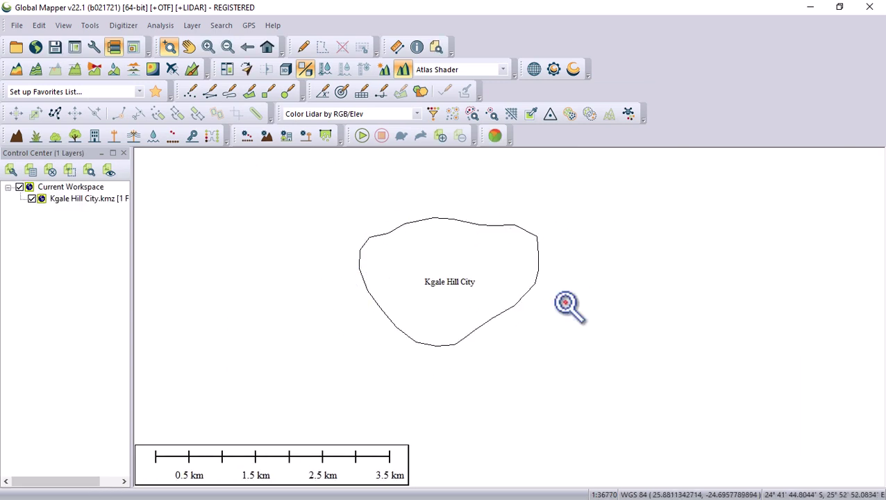
{"action": "scroll", "coordinate": [456, 292], "scroll_direction": "up", "scroll_amount": 2}
{"action": "scroll", "coordinate": [414, 328], "scroll_direction": "down", "scroll_amount": 1}
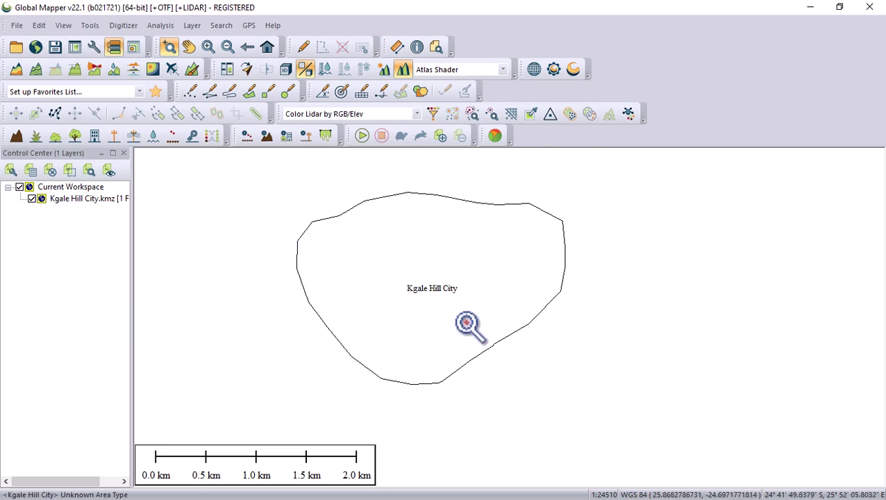
{"action": "left_click", "coordinate": [16, 26]}
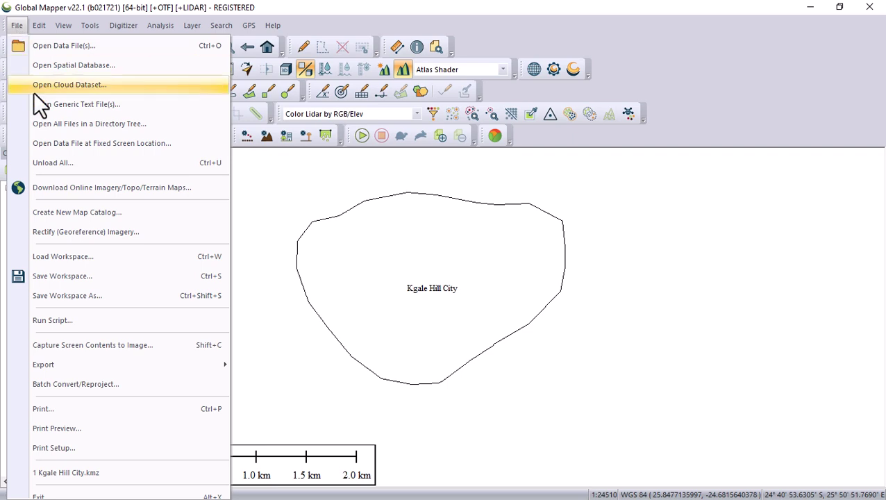
{"action": "left_click", "coordinate": [84, 189]}
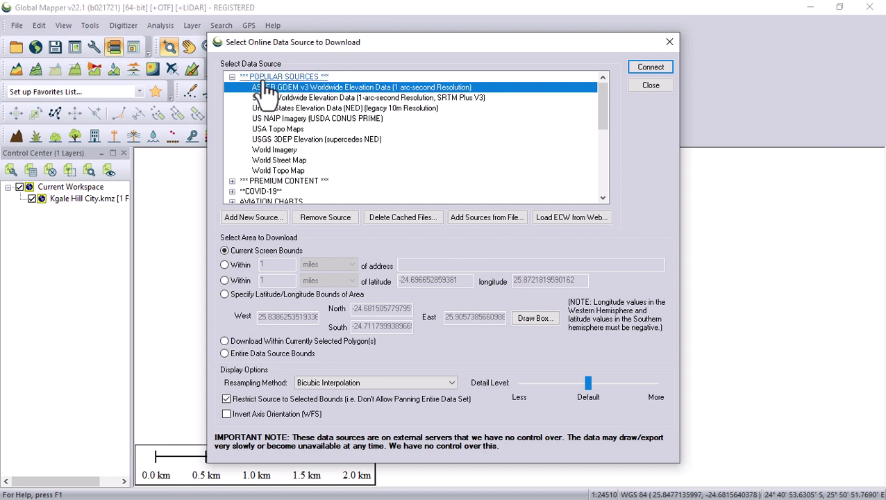
{"action": "left_click", "coordinate": [649, 67]}
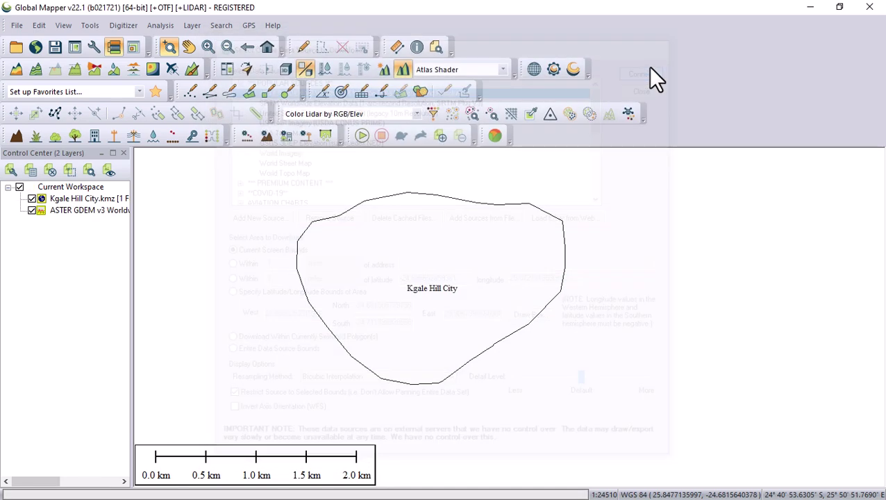
- Generate contours from the terrain grid at a 10-meter interval, keeping the other default contour options
{"action": "scroll", "coordinate": [510, 258], "scroll_direction": "down", "scroll_amount": 4}
{"action": "scroll", "coordinate": [587, 247], "scroll_direction": "up", "scroll_amount": 1}
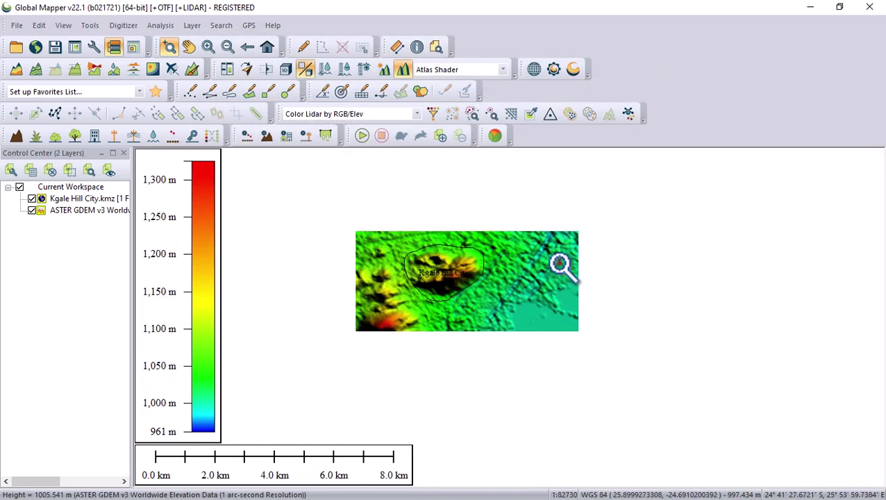
{"action": "scroll", "coordinate": [358, 271], "scroll_direction": "up", "scroll_amount": 1}
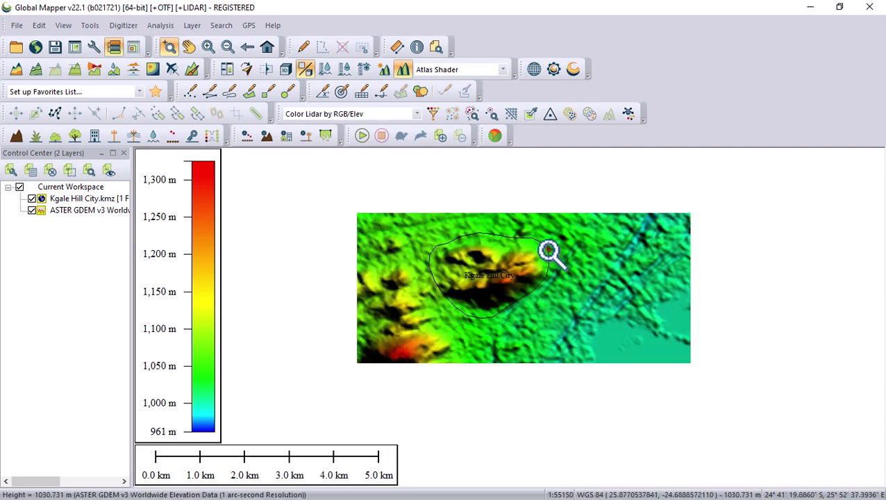
{"action": "scroll", "coordinate": [584, 273], "scroll_direction": "up", "scroll_amount": 1}
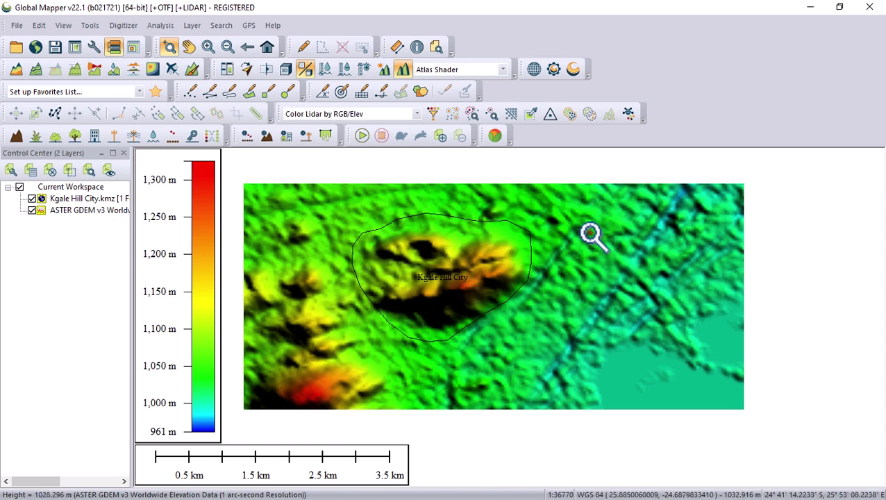
{"action": "left_click", "coordinate": [160, 28]}
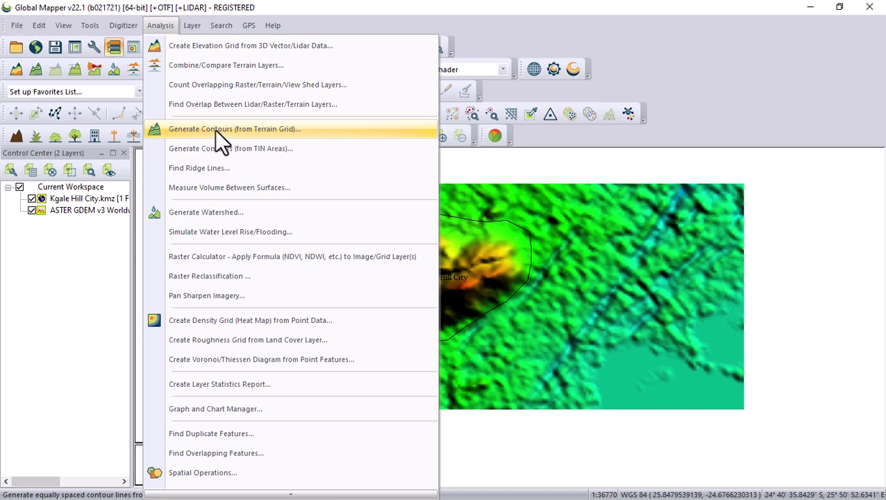
{"action": "left_click", "coordinate": [214, 129]}
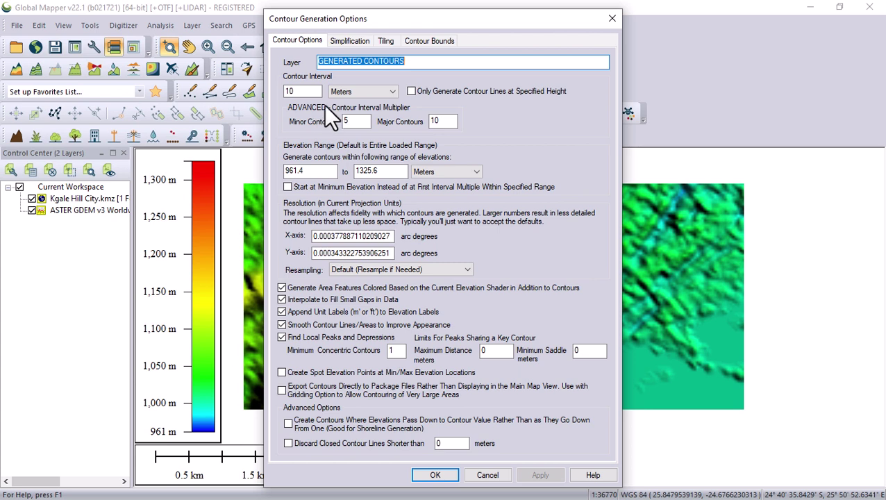
{"action": "left_click", "coordinate": [306, 91]}
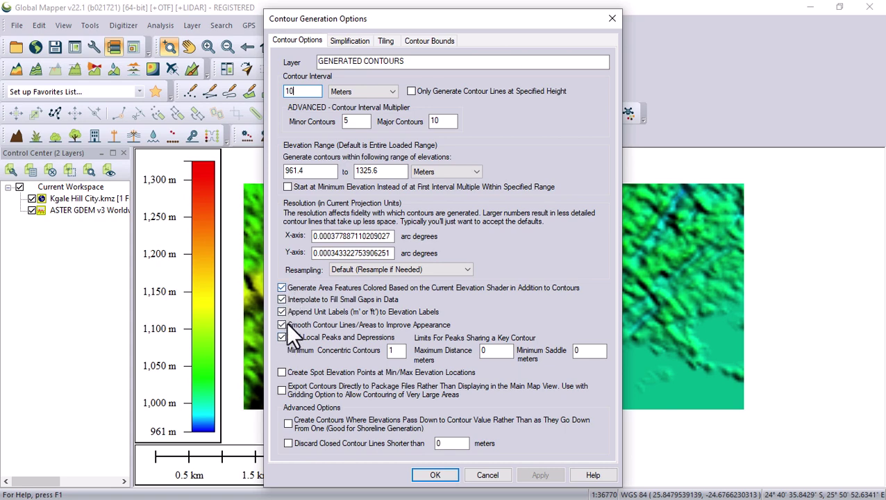
{"action": "left_click", "coordinate": [427, 475]}
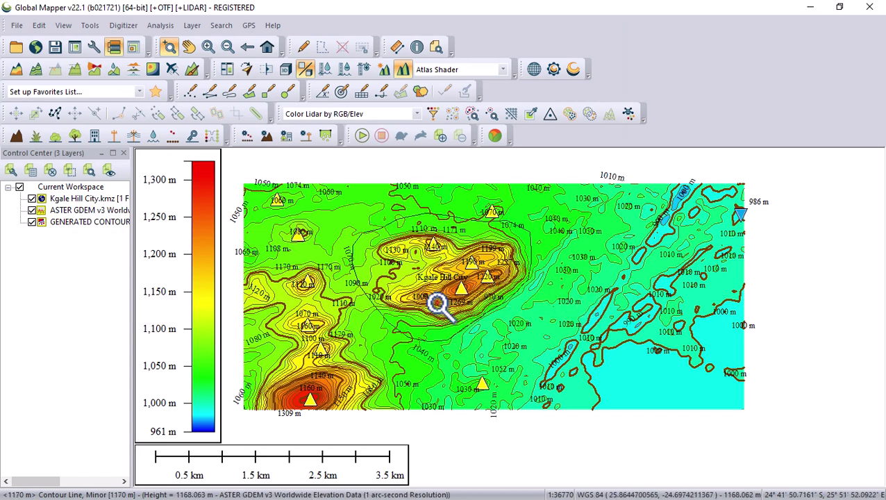
- Examine the generated contour lines and elevation labels around Kgale Hill's summit and across the whole terrain
{"action": "left_click", "coordinate": [472, 296]}
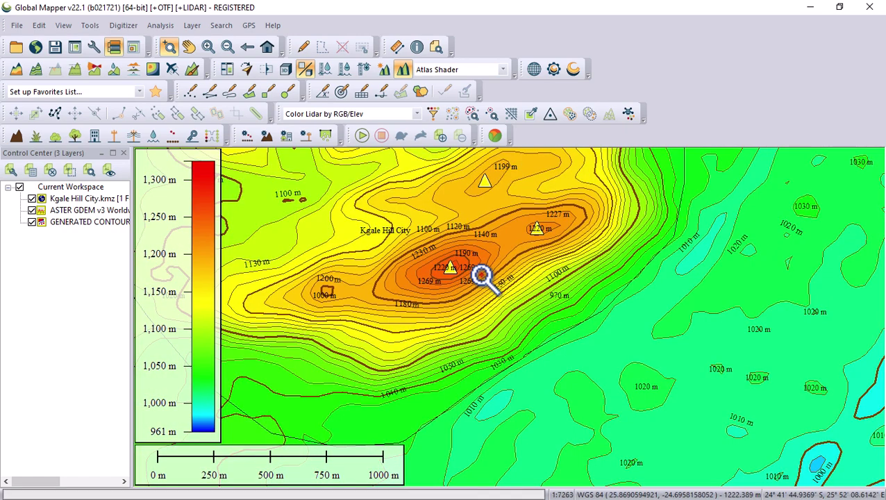
{"action": "left_click", "coordinate": [481, 278]}
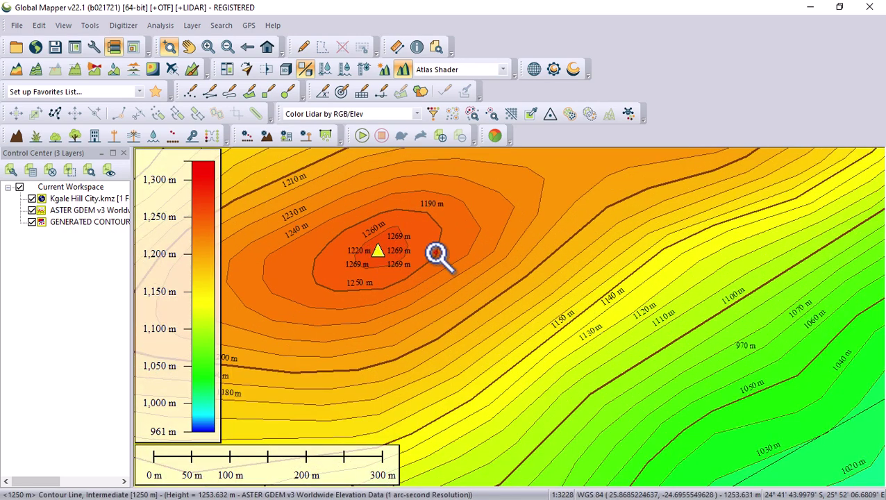
{"action": "scroll", "coordinate": [463, 267], "scroll_direction": "down", "scroll_amount": 2}
{"action": "scroll", "coordinate": [420, 251], "scroll_direction": "up", "scroll_amount": 4}
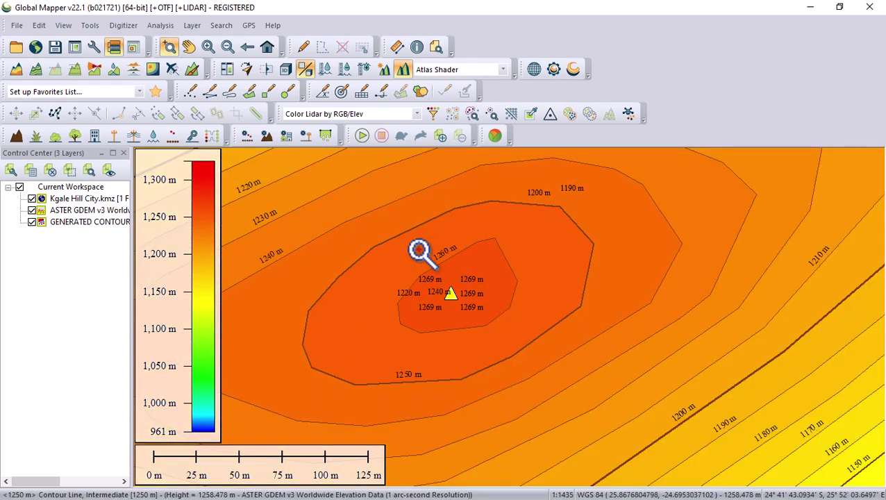
{"action": "scroll", "coordinate": [424, 254], "scroll_direction": "down", "scroll_amount": 10}
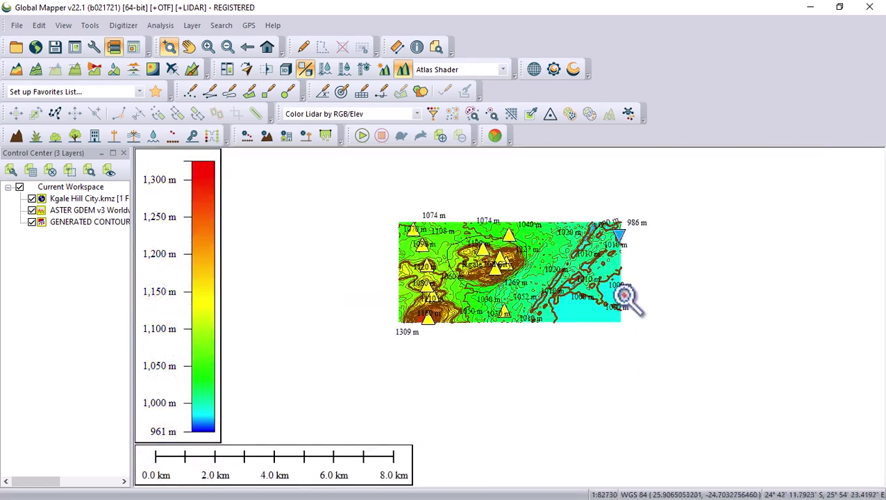
{"action": "scroll", "coordinate": [604, 298], "scroll_direction": "up", "scroll_amount": 3}
{"action": "scroll", "coordinate": [560, 351], "scroll_direction": "down", "scroll_amount": 2}
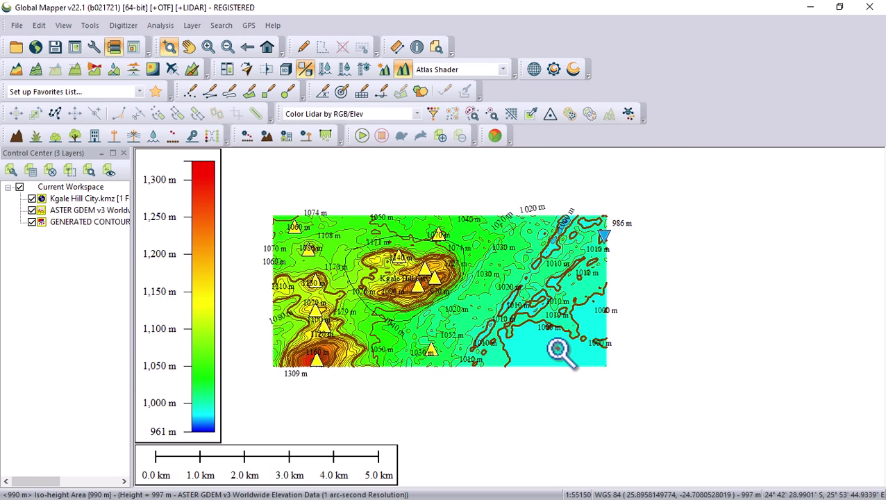
{"action": "scroll", "coordinate": [430, 310], "scroll_direction": "up", "scroll_amount": 1}
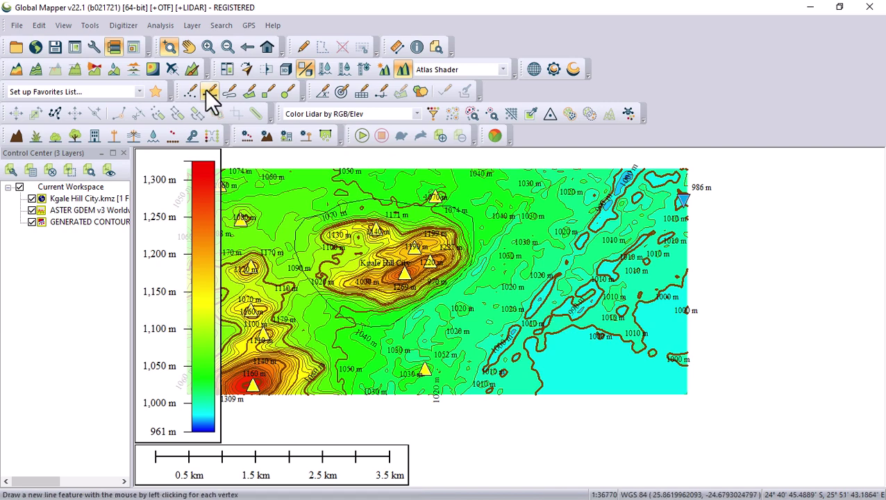
- Start a vector export of the loaded terrain data and choose DWG as the export format
{"action": "left_click", "coordinate": [17, 26]}
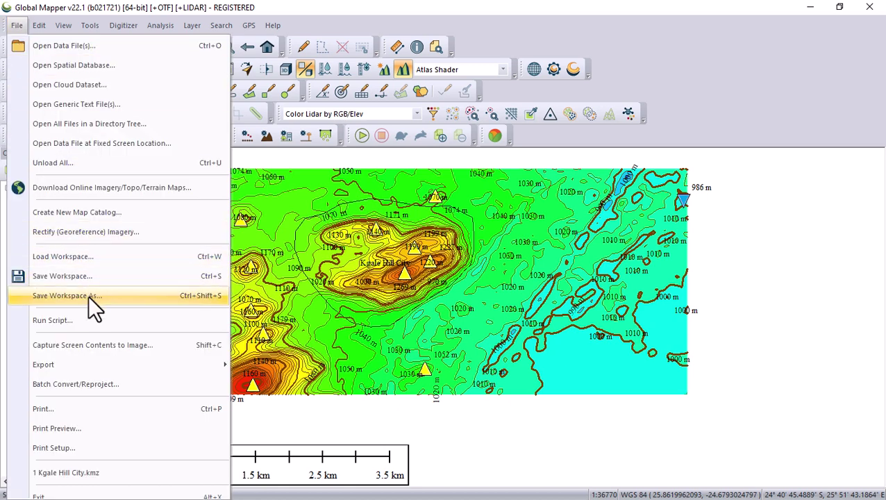
{"action": "mouse_move", "coordinate": [75, 366]}
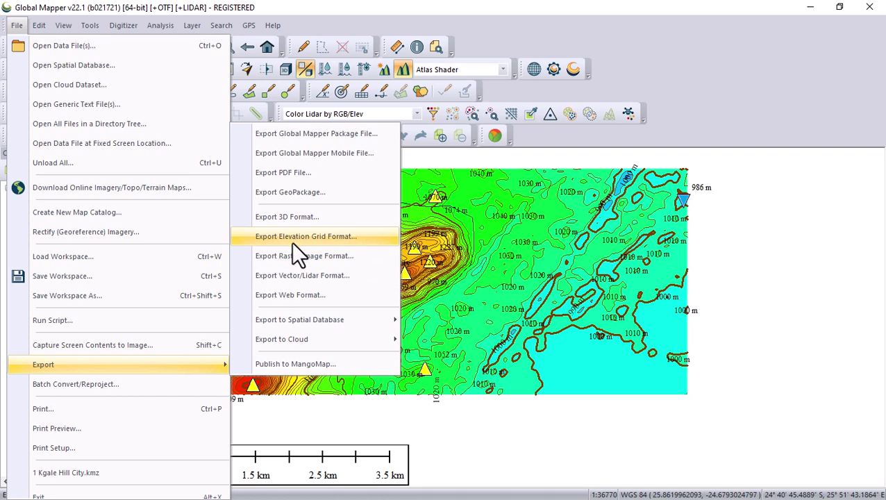
{"action": "left_click", "coordinate": [278, 275]}
{"action": "left_click", "coordinate": [428, 270]}
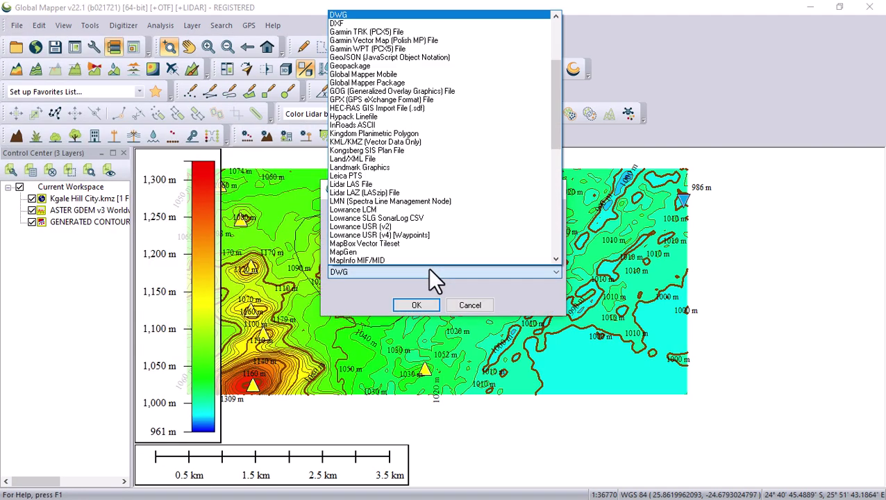
{"action": "scroll", "coordinate": [419, 70], "scroll_direction": "up", "scroll_amount": 4}
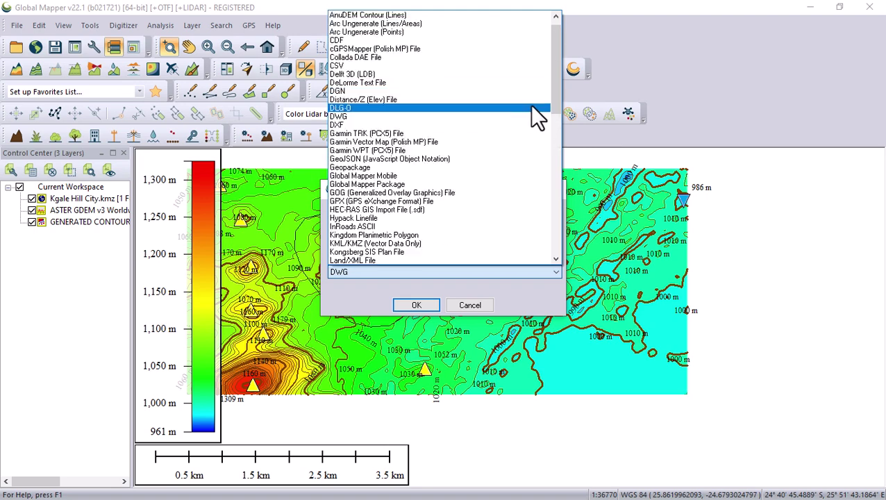
{"action": "left_click", "coordinate": [556, 16]}
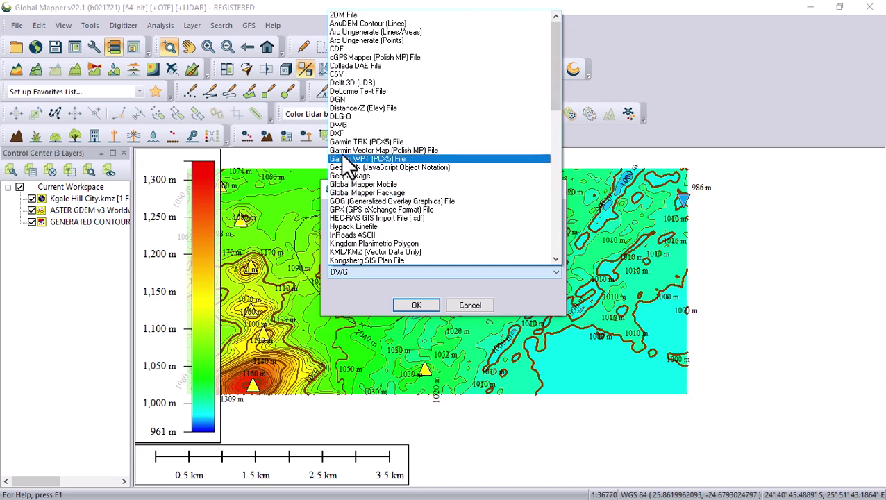
{"action": "left_click", "coordinate": [345, 125]}
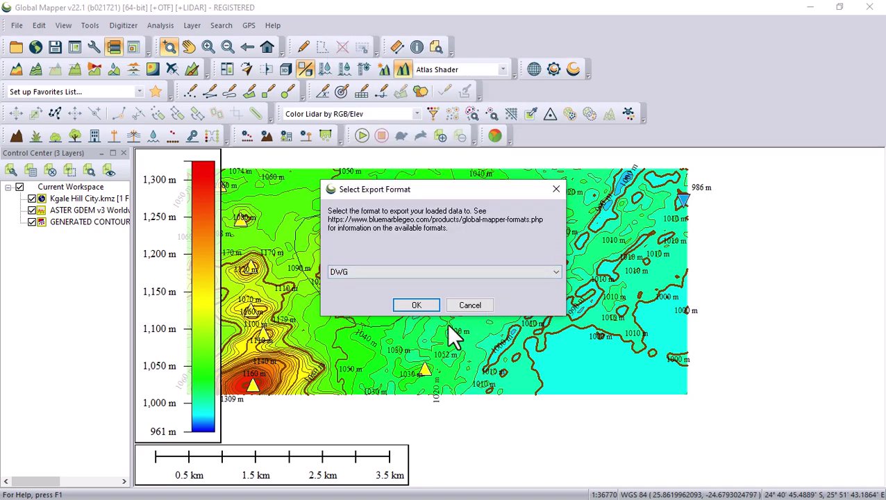
{"action": "left_click", "coordinate": [414, 308]}
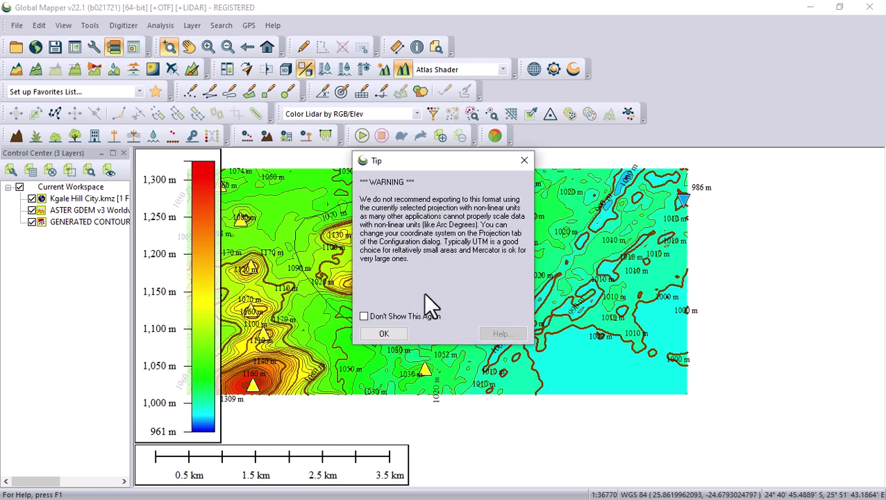
- Accept the default DWG export options and save the file as Site Topo Kgale Hill City in the Site Topo folder
{"action": "left_click", "coordinate": [369, 335]}
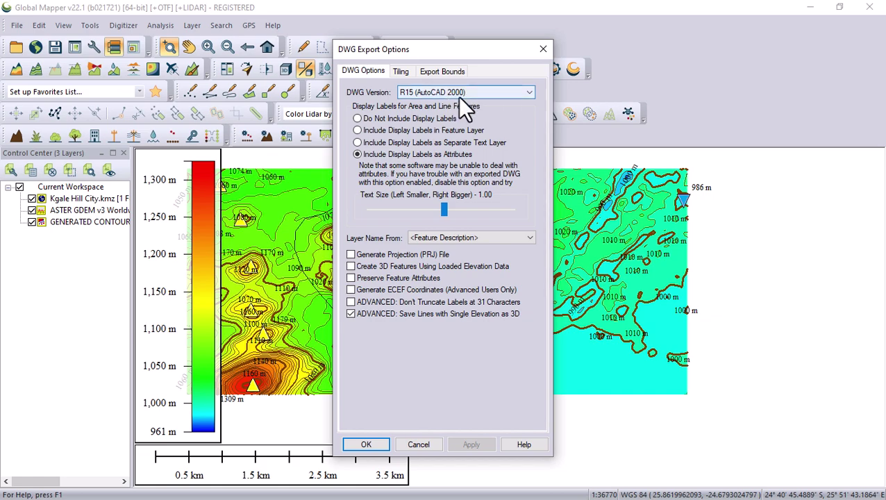
{"action": "left_click", "coordinate": [366, 445]}
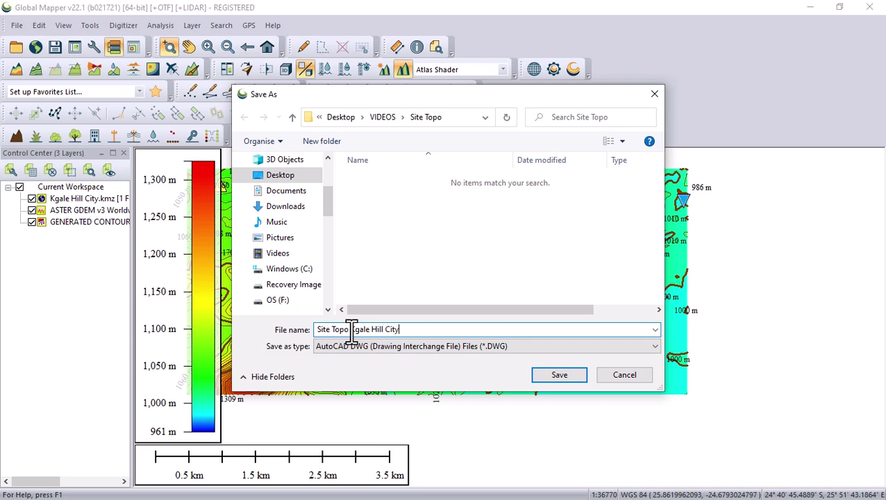
{"action": "left_click", "coordinate": [547, 376]}
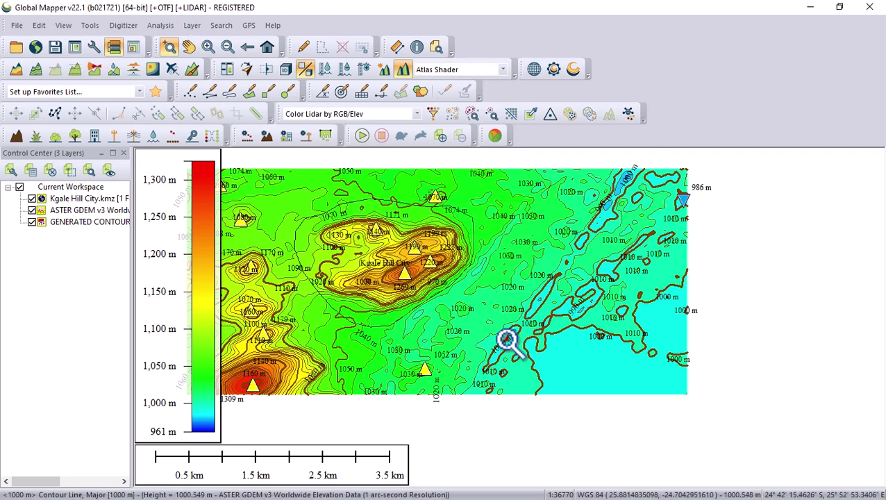
- Switch to AutoCAD and open the drawing Site Topo Kgale Hill City.DWG from the Site Topo folder
{"action": "key", "text": "super"}
{"action": "left_click", "coordinate": [200, 486]}
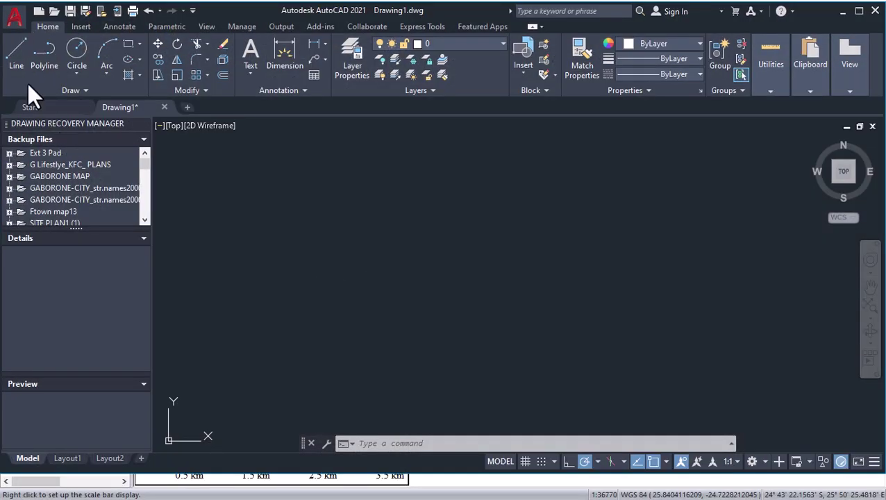
{"action": "left_click", "coordinate": [8, 17]}
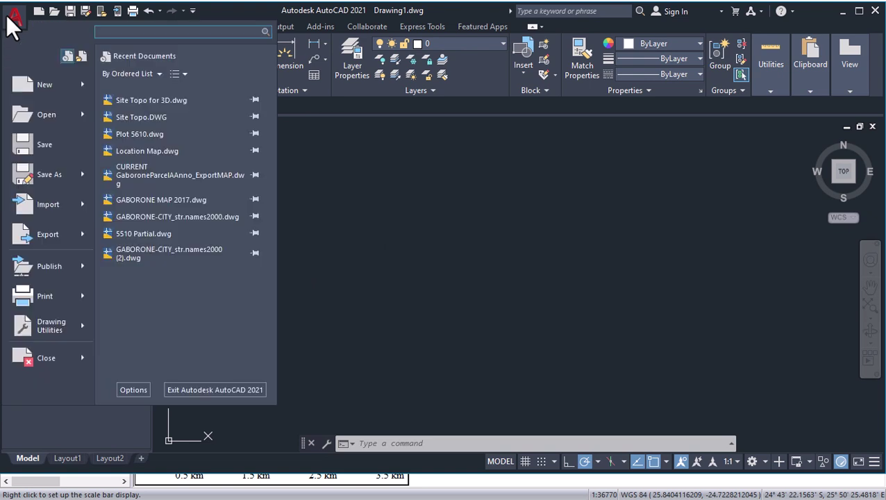
{"action": "left_click", "coordinate": [38, 114]}
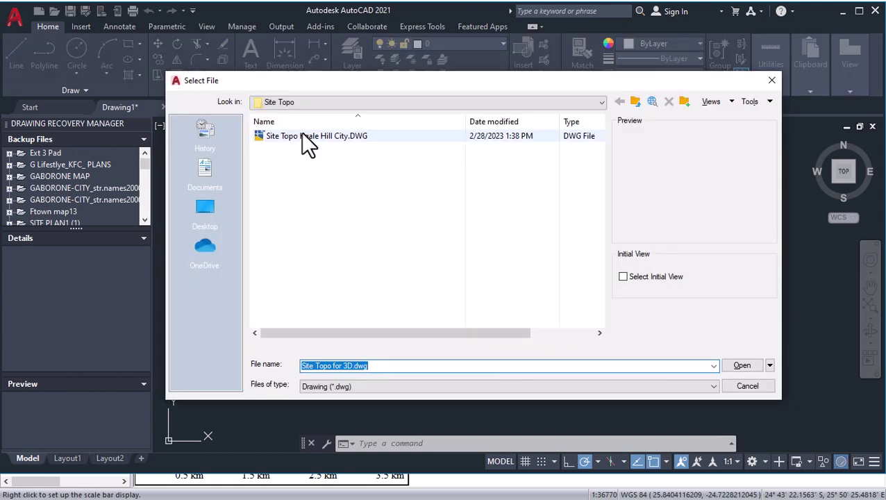
{"action": "left_click", "coordinate": [305, 136]}
{"action": "left_click", "coordinate": [736, 365]}
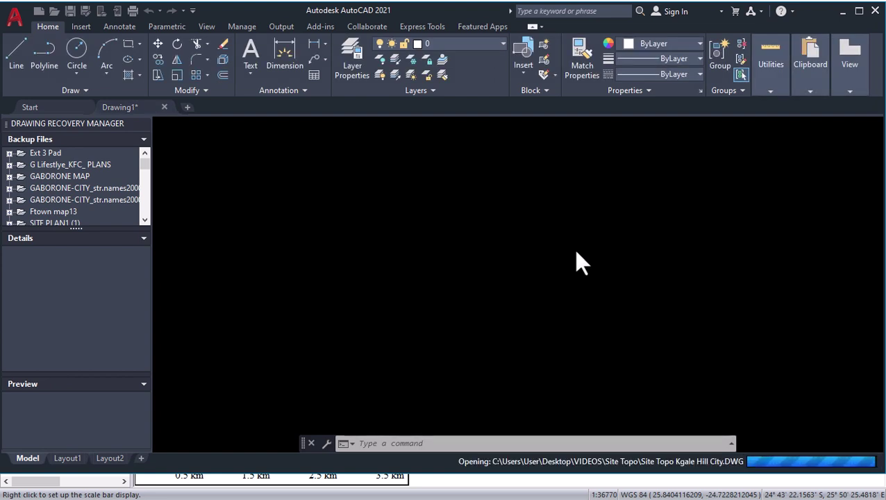
{"action": "left_click", "coordinate": [376, 221]}
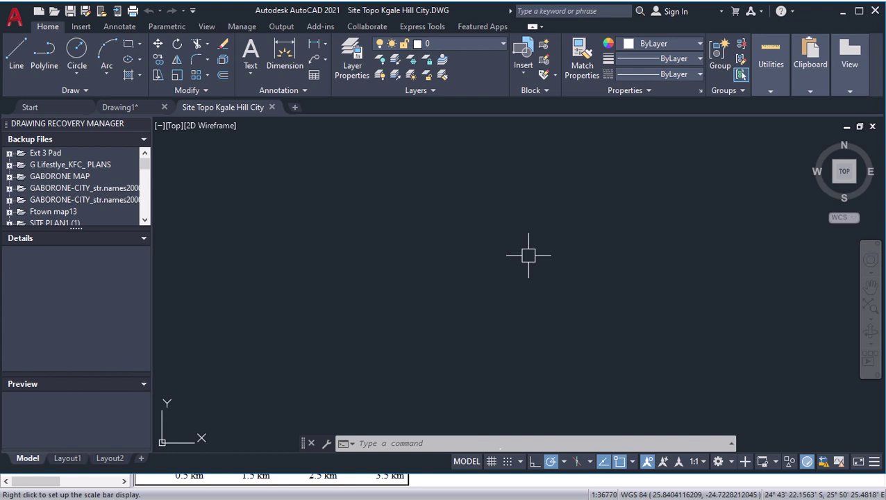
- Zoom to the drawing extents and bring the whole contour map into view
{"action": "type", "text": "Z"}
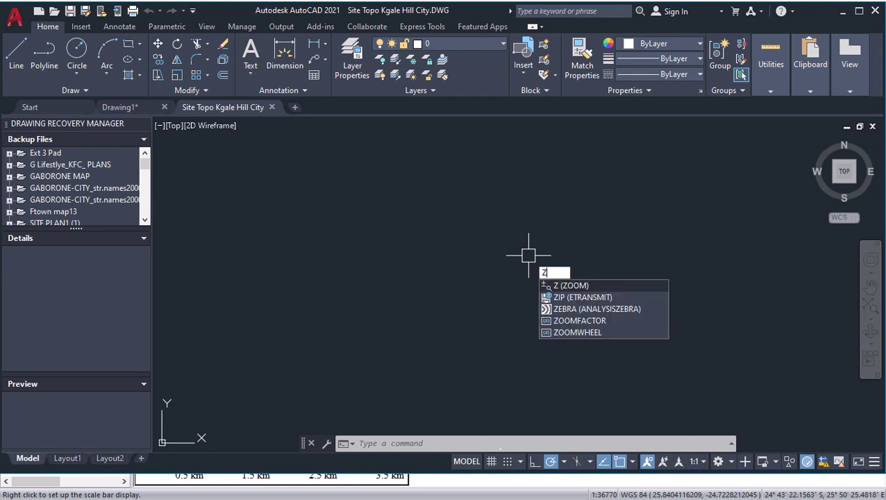
{"action": "key", "text": "Return"}
{"action": "type", "text": "a"}
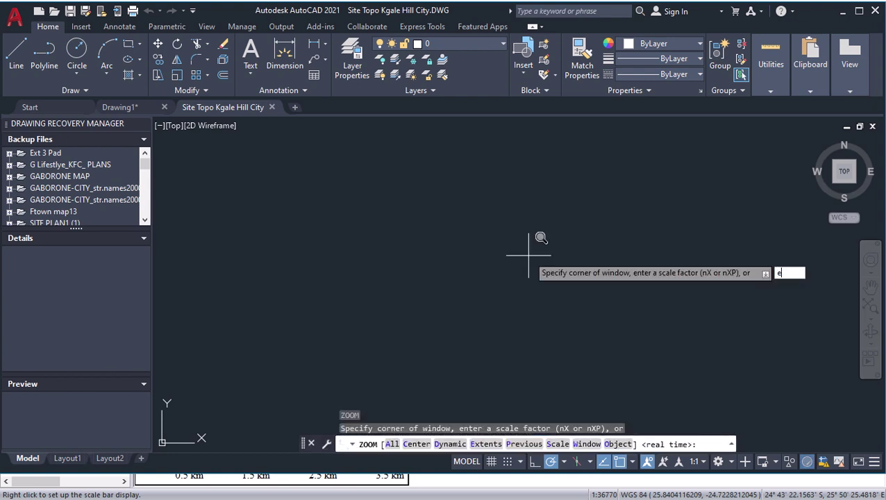
{"action": "key", "text": "Return"}
{"action": "type", "text": "e"}
{"action": "key", "text": "Return"}
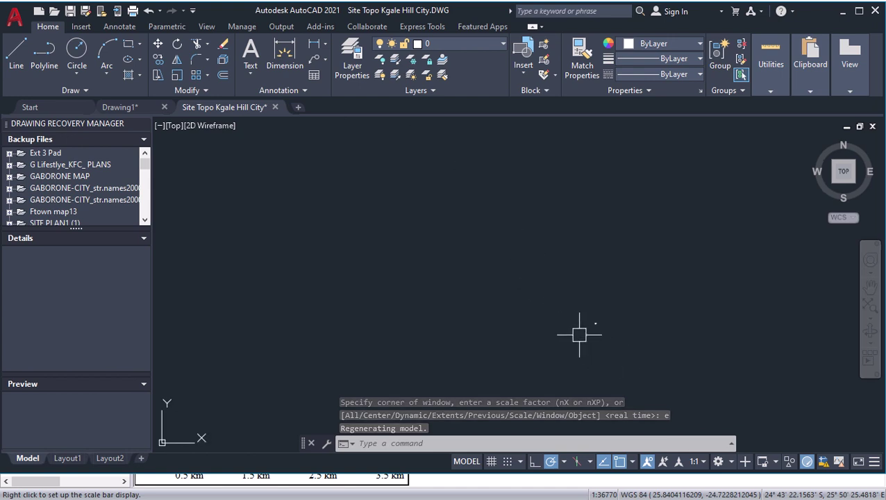
{"action": "scroll", "coordinate": [535, 295], "scroll_direction": "up", "scroll_amount": 5}
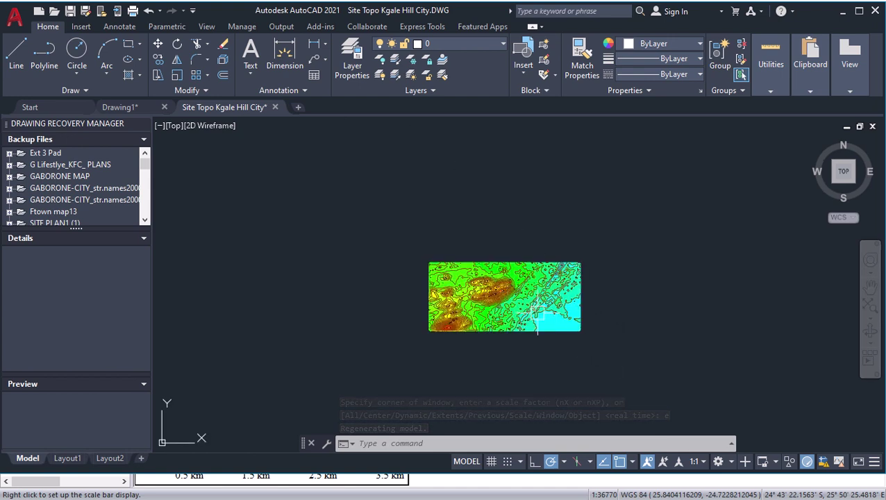
{"action": "scroll", "coordinate": [535, 318], "scroll_direction": "up", "scroll_amount": 2}
{"action": "scroll", "coordinate": [534, 318], "scroll_direction": "down", "scroll_amount": 4}
- Select the entire contour map and move it next to the drawing's origin
{"action": "left_click", "coordinate": [308, 204]}
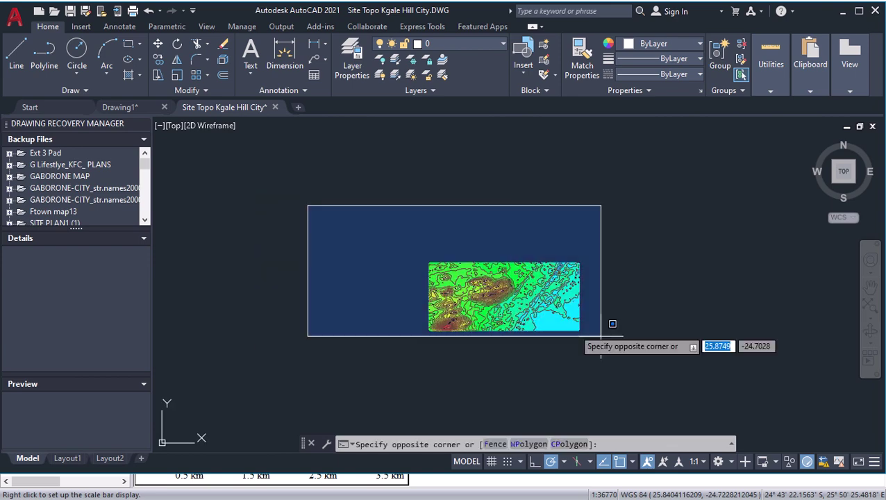
{"action": "left_click", "coordinate": [678, 384]}
{"action": "left_click", "coordinate": [536, 340]}
{"action": "type", "text": "m"}
{"action": "key", "text": "Return"}
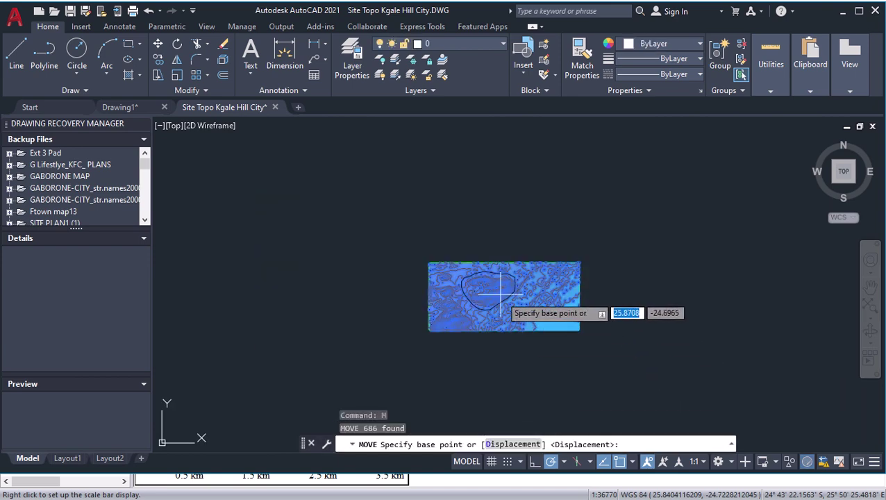
{"action": "left_click", "coordinate": [499, 295]}
{"action": "scroll", "coordinate": [653, 340], "scroll_direction": "down", "scroll_amount": 10}
{"action": "scroll", "coordinate": [653, 340], "scroll_direction": "down", "scroll_amount": 5}
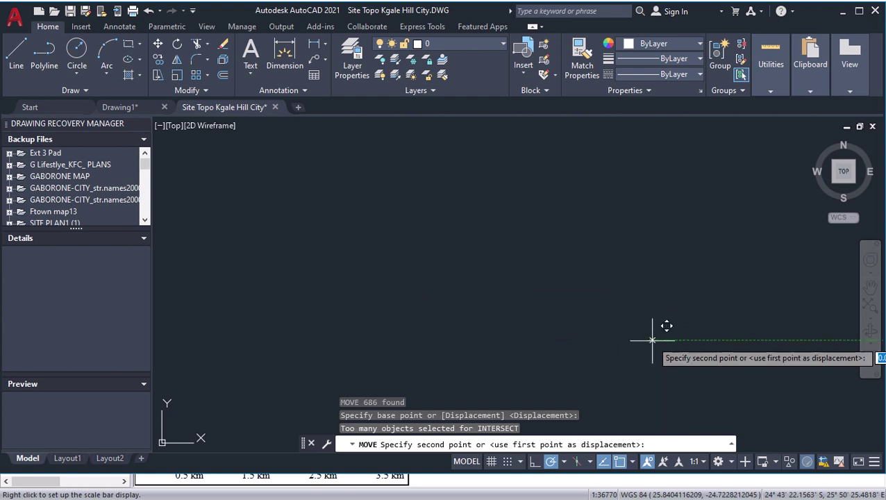
{"action": "mouse_move", "coordinate": [522, 201]}
{"action": "middle_mouse_down"}
{"action": "mouse_move", "coordinate": [529, 237]}
{"action": "mouse_move", "coordinate": [484, 256]}
{"action": "mouse_move", "coordinate": [485, 292]}
{"action": "mouse_move", "coordinate": [495, 286]}
{"action": "middle_mouse_up"}
{"action": "scroll", "coordinate": [496, 286], "scroll_direction": "up", "scroll_amount": 8}
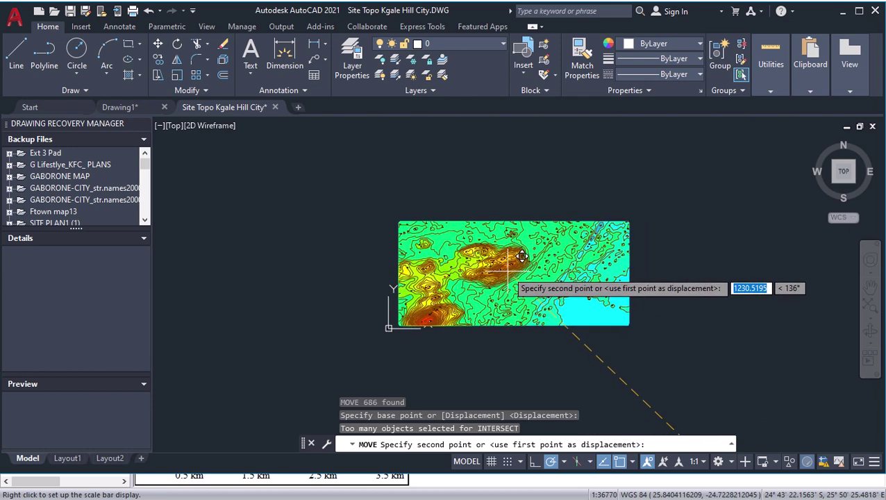
{"action": "left_click", "coordinate": [522, 256]}
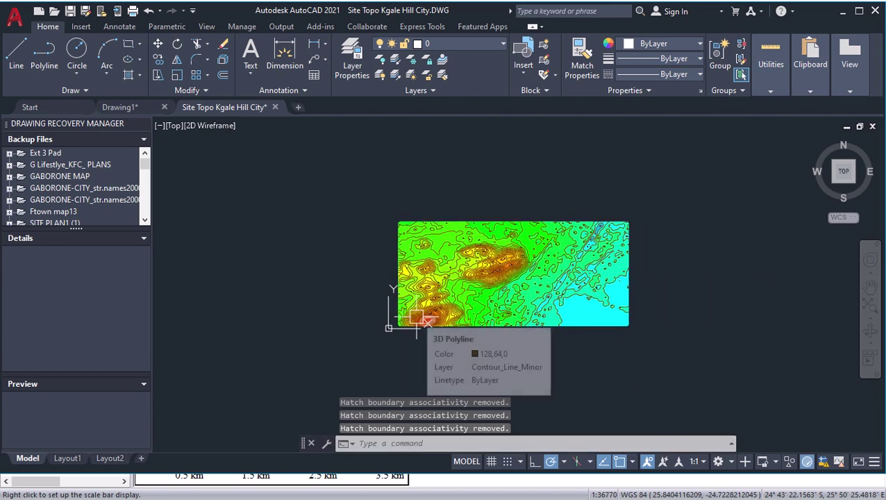
- Examine the imported contour lines, elevation labels and colored height hatches at close range and across the whole map
{"action": "scroll", "coordinate": [414, 319], "scroll_direction": "up", "scroll_amount": 2}
{"action": "scroll", "coordinate": [415, 317], "scroll_direction": "up", "scroll_amount": 2}
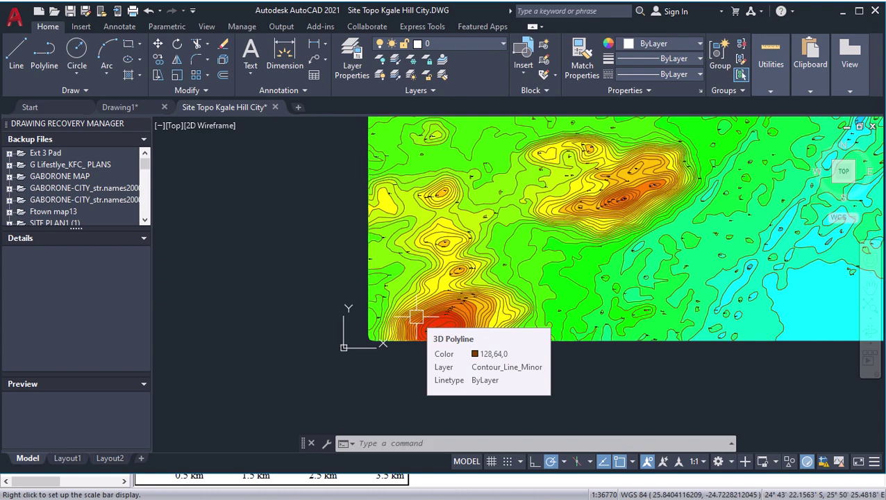
{"action": "scroll", "coordinate": [415, 317], "scroll_direction": "down", "scroll_amount": 3}
{"action": "scroll", "coordinate": [397, 340], "scroll_direction": "up", "scroll_amount": 1}
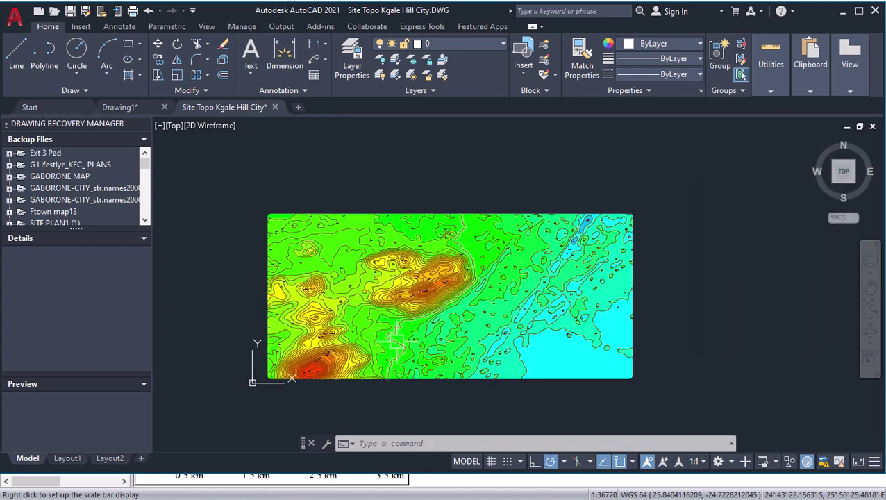
{"action": "scroll", "coordinate": [357, 359], "scroll_direction": "up", "scroll_amount": 2}
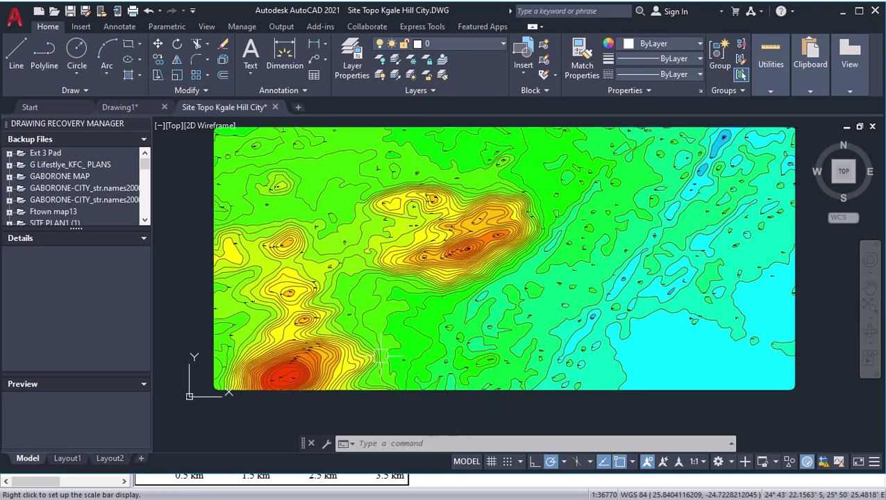
{"action": "scroll", "coordinate": [378, 269], "scroll_direction": "up", "scroll_amount": 6}
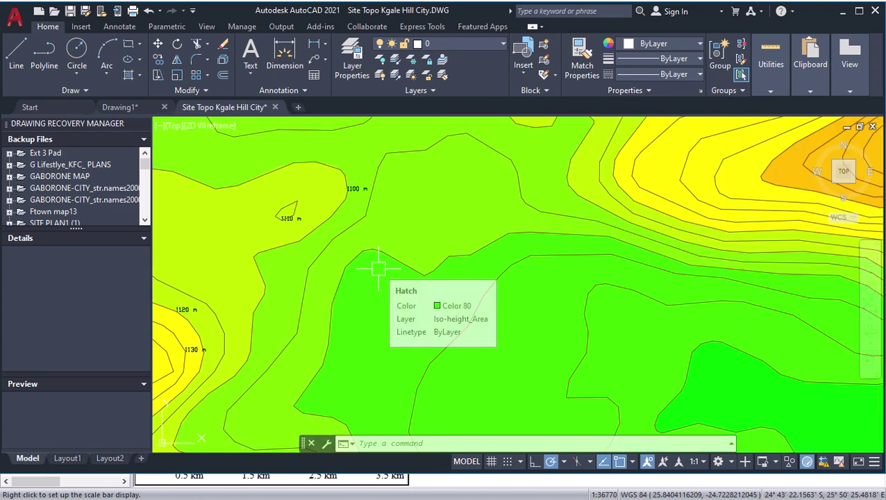
{"action": "scroll", "coordinate": [399, 212], "scroll_direction": "up", "scroll_amount": 3}
{"action": "scroll", "coordinate": [409, 214], "scroll_direction": "down", "scroll_amount": 8}
{"action": "scroll", "coordinate": [409, 214], "scroll_direction": "down", "scroll_amount": 3}
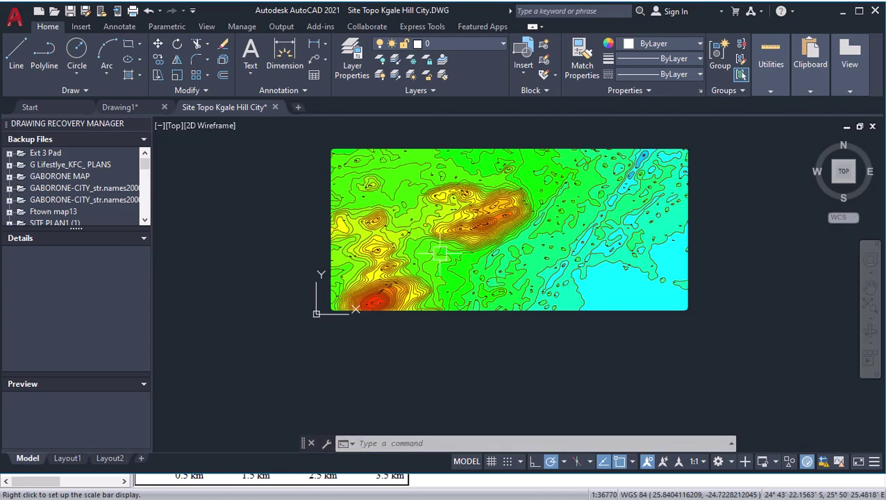
{"action": "scroll", "coordinate": [670, 257], "scroll_direction": "up", "scroll_amount": 4}
{"action": "scroll", "coordinate": [558, 302], "scroll_direction": "down", "scroll_amount": 5}
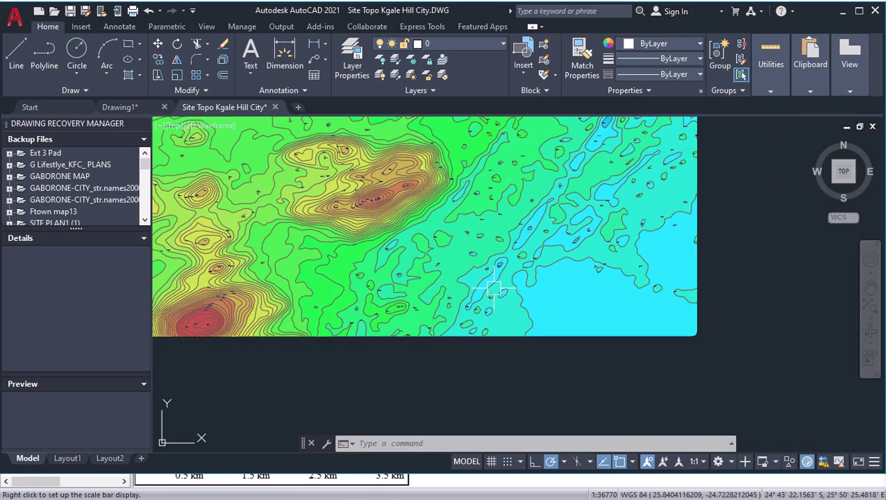
{"action": "scroll", "coordinate": [346, 186], "scroll_direction": "up", "scroll_amount": 2}
- Select two of the colored height hatches and isolate their layer, Iso-height_Area
{"action": "left_click", "coordinate": [346, 186]}
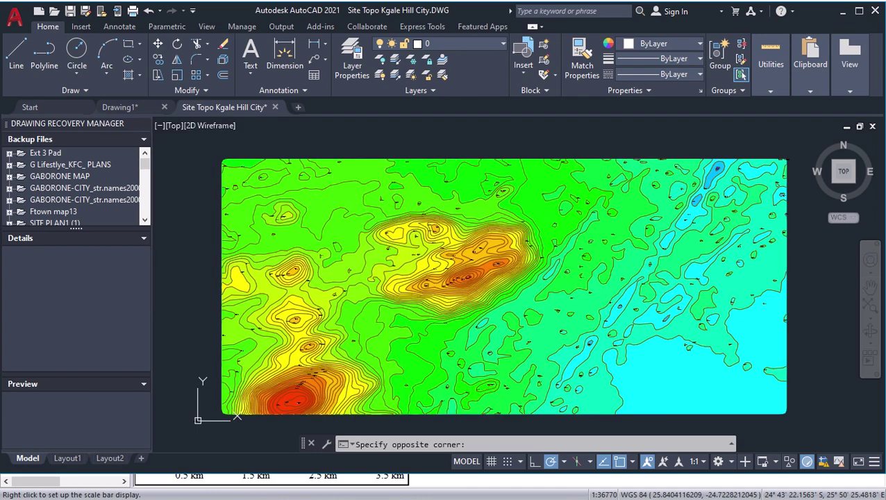
{"action": "left_click", "coordinate": [347, 184]}
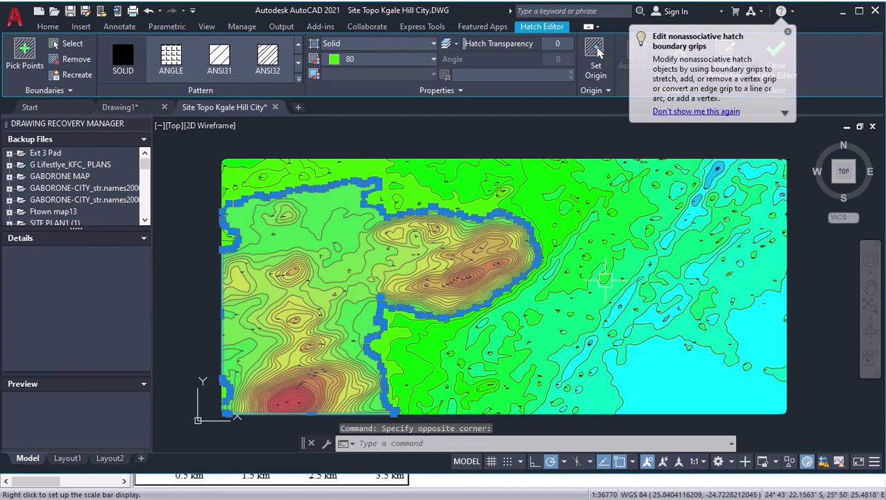
{"action": "left_click", "coordinate": [517, 329]}
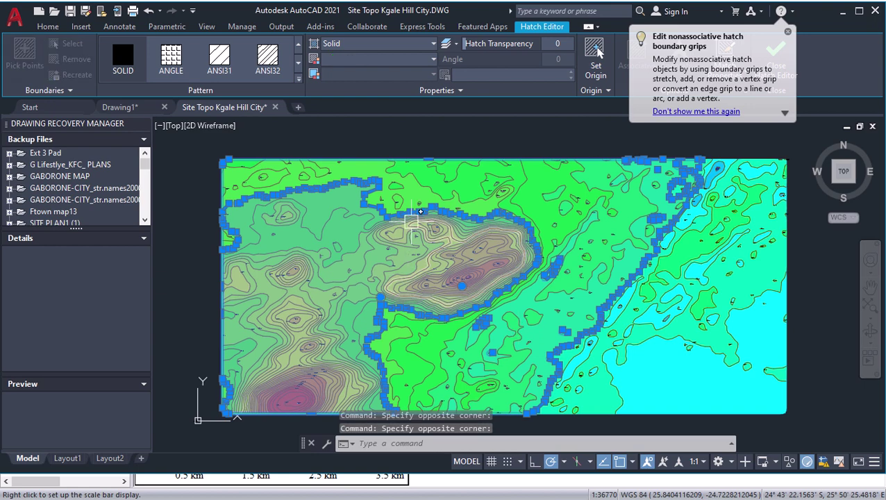
{"action": "left_click", "coordinate": [50, 29]}
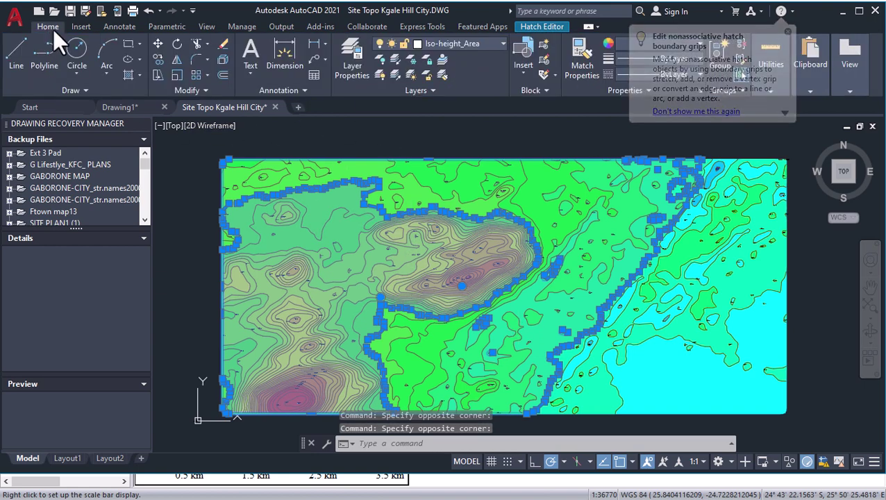
{"action": "left_click", "coordinate": [394, 58]}
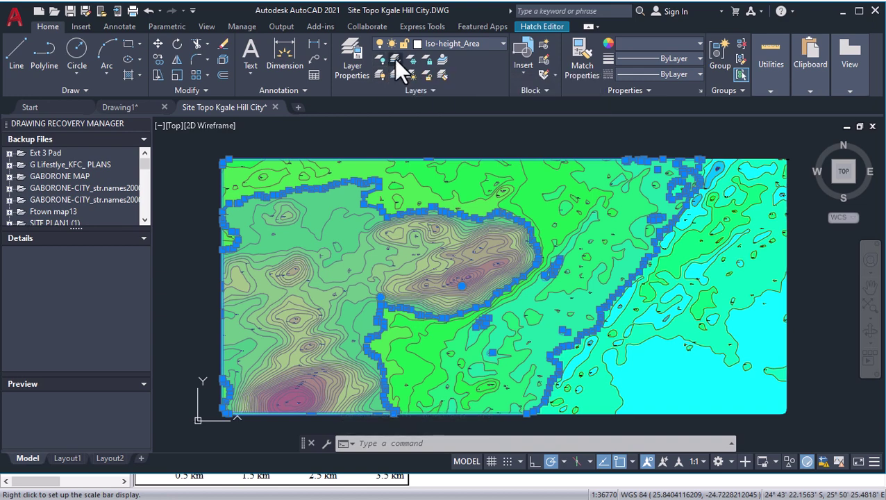
- Erase all the colored height hatches on the isolated layer across the whole map
{"action": "scroll", "coordinate": [430, 170], "scroll_direction": "down", "scroll_amount": 4}
{"action": "left_click", "coordinate": [273, 143]}
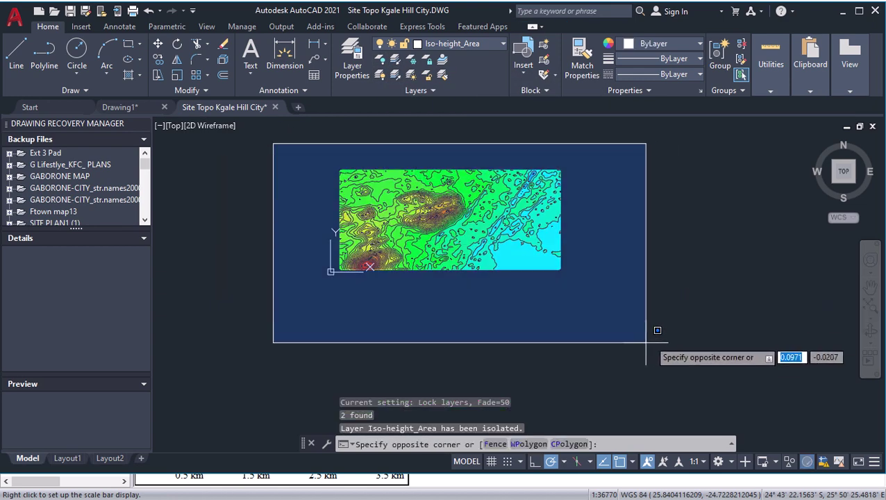
{"action": "left_click", "coordinate": [640, 346]}
{"action": "type", "text": "e"}
{"action": "key", "text": "Return"}
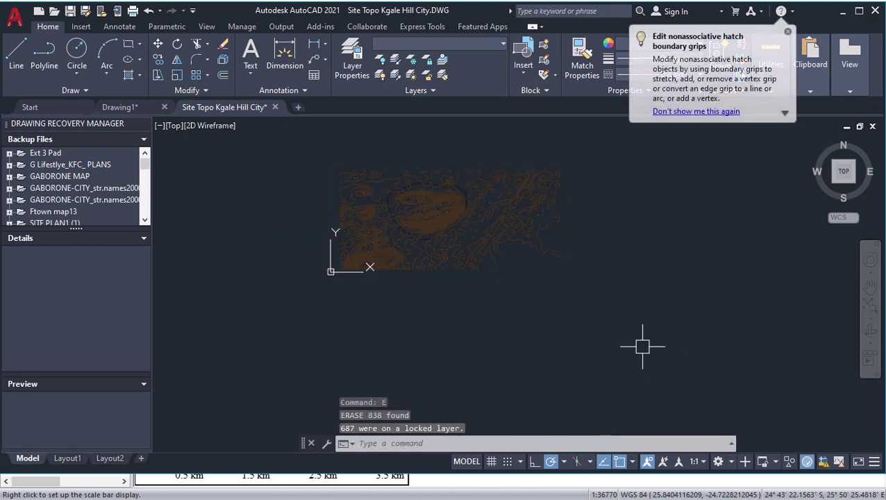
- Unisolate the layers to restore the contour lines, elevation labels and hill boundary for editing
{"action": "scroll", "coordinate": [382, 225], "scroll_direction": "up", "scroll_amount": 3}
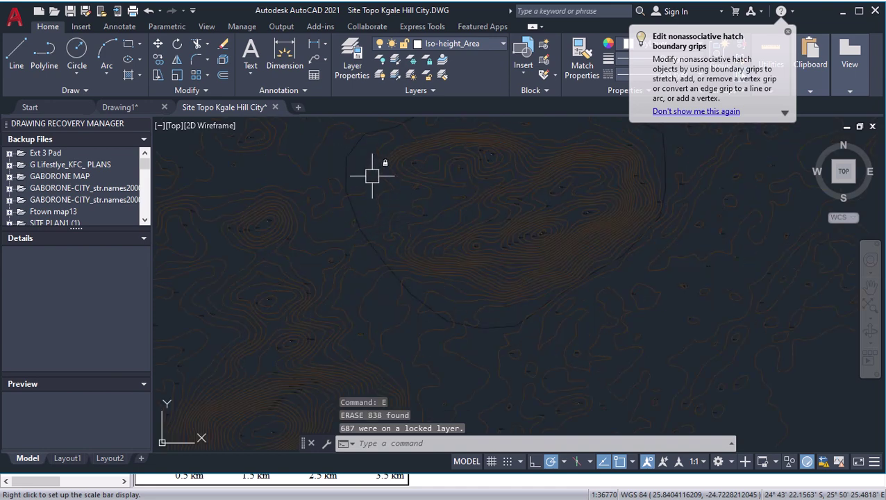
{"action": "left_click", "coordinate": [389, 75]}
{"action": "scroll", "coordinate": [413, 194], "scroll_direction": "down", "scroll_amount": 4}
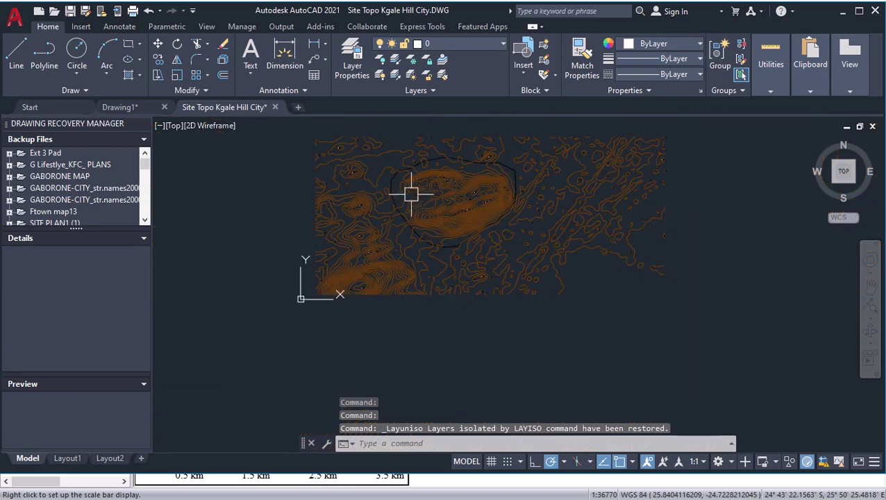
- Examine the remaining contour lines and elevation labels along the western side of the hill boundary
{"action": "scroll", "coordinate": [397, 192], "scroll_direction": "up", "scroll_amount": 6}
{"action": "scroll", "coordinate": [376, 279], "scroll_direction": "up", "scroll_amount": 2}
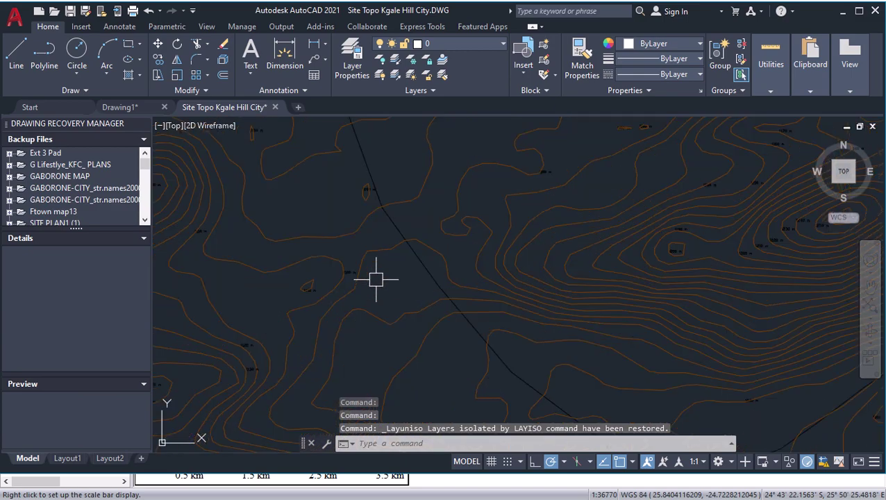
{"action": "scroll", "coordinate": [435, 294], "scroll_direction": "down", "scroll_amount": 2}
{"action": "scroll", "coordinate": [364, 187], "scroll_direction": "up", "scroll_amount": 2}
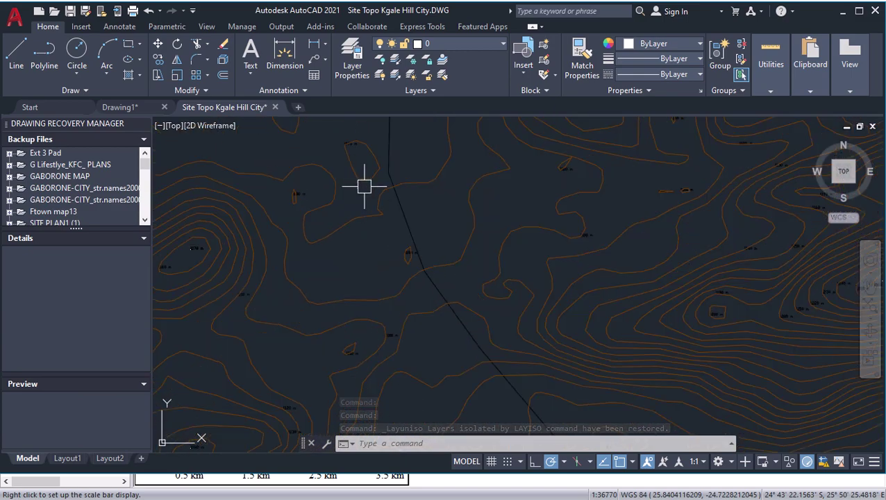
{"action": "scroll", "coordinate": [422, 227], "scroll_direction": "down", "scroll_amount": 6}
{"action": "scroll", "coordinate": [407, 209], "scroll_direction": "up", "scroll_amount": 8}
{"action": "type", "text": "m"}
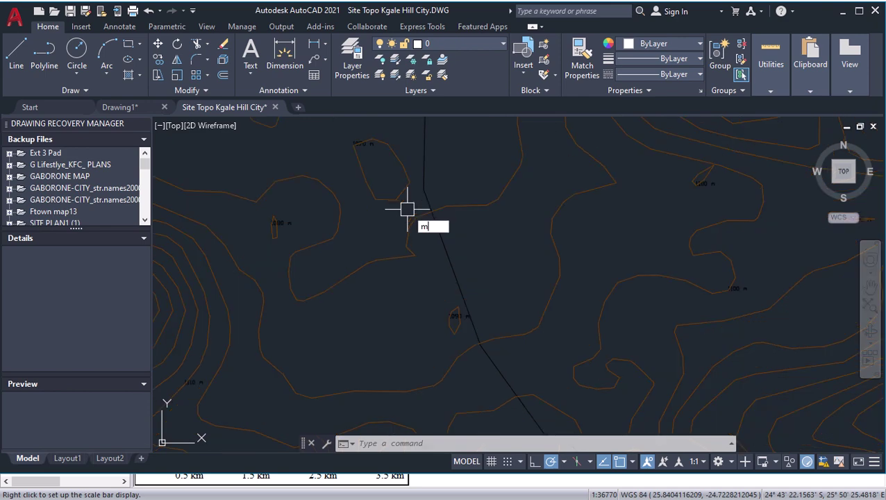
{"action": "key", "text": "Return"}
{"action": "key", "text": "Escape"}
{"action": "key", "text": "Escape"}
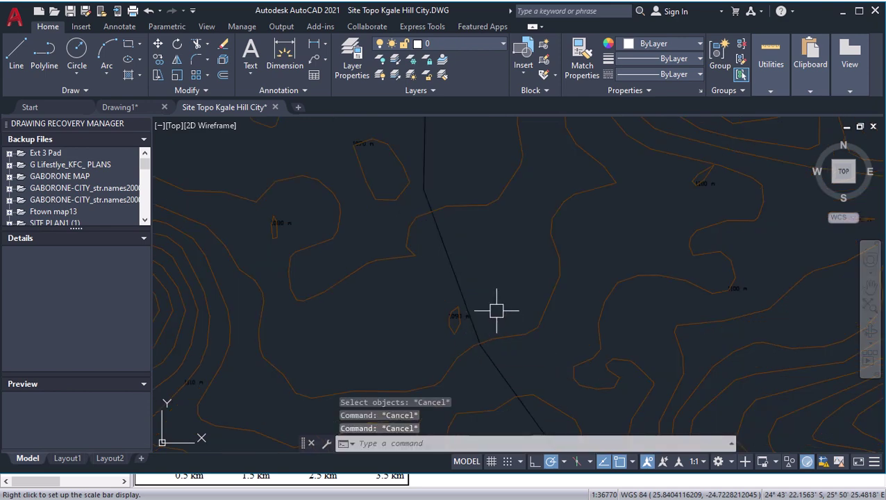
- Check the length of the hill boundary's western segment between its two vertices with the distance tool, and leave the command
{"action": "type", "text": "di"}
{"action": "key", "text": "Return"}
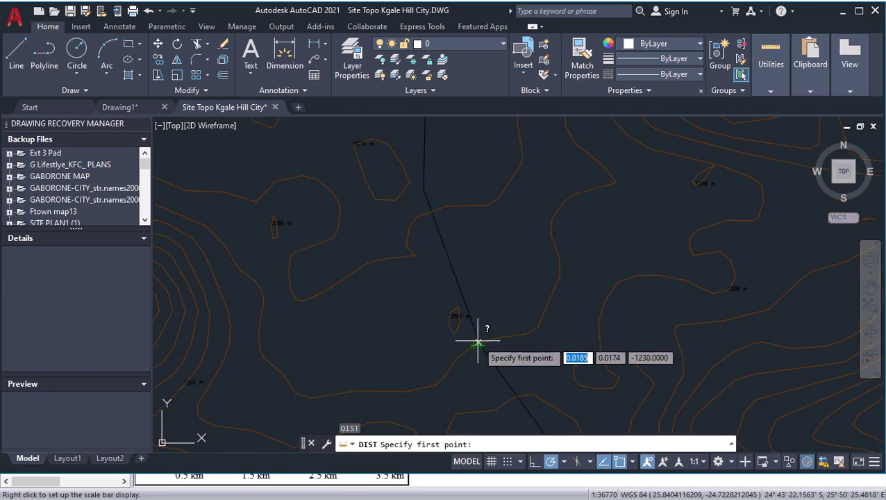
{"action": "left_click", "coordinate": [424, 189]}
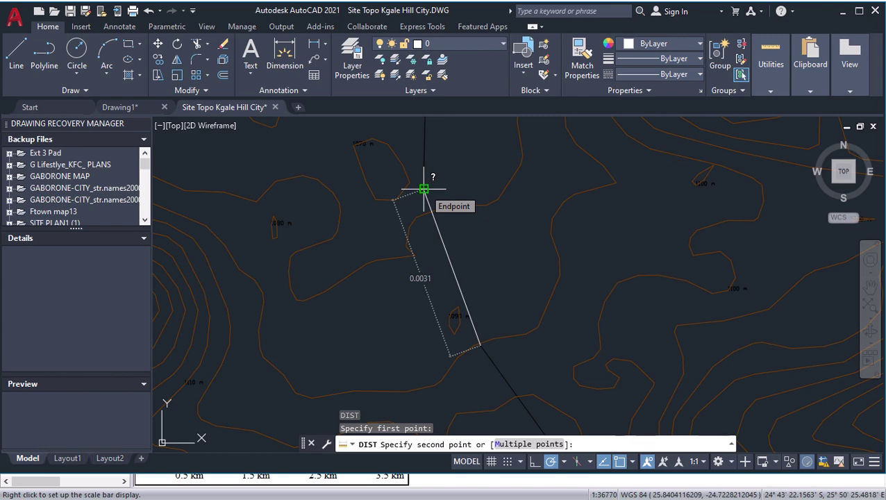
{"action": "scroll", "coordinate": [455, 277], "scroll_direction": "down", "scroll_amount": 10}
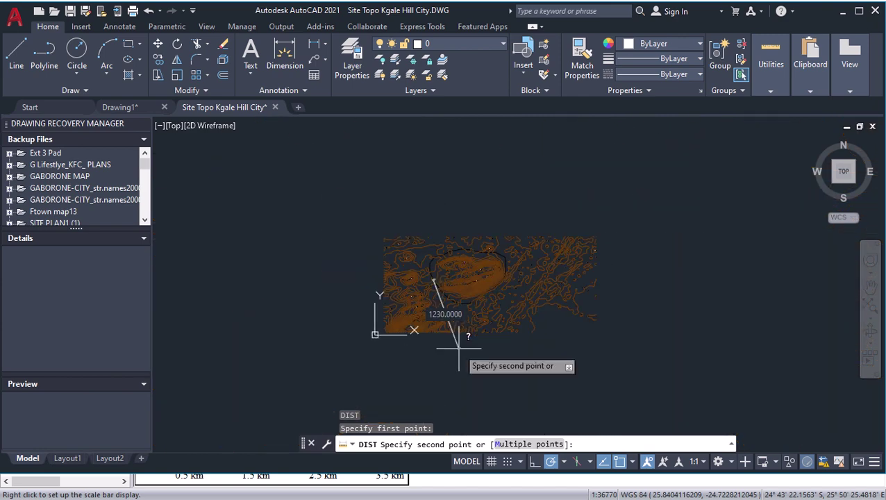
{"action": "scroll", "coordinate": [458, 347], "scroll_direction": "up", "scroll_amount": 5}
{"action": "key", "text": "Escape"}
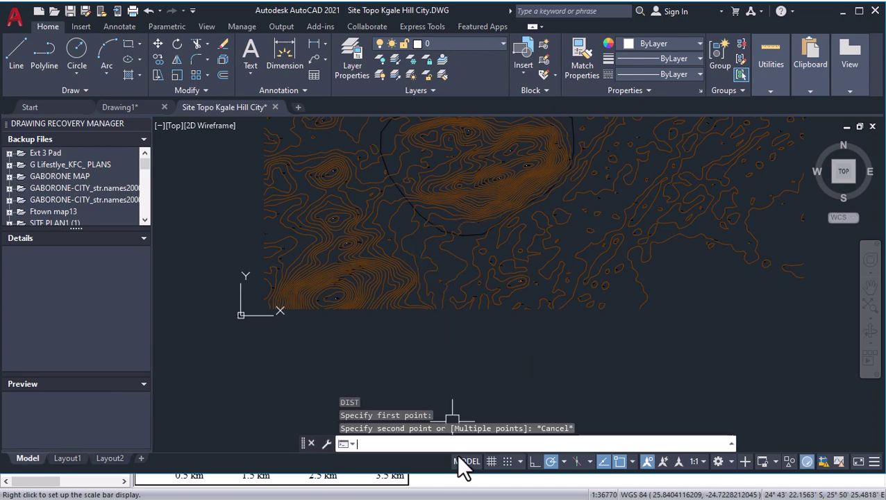
- Switch to Google Earth Pro and bring the western edge of the Kgale Hill City polygon into close view
{"action": "key", "text": "super"}
{"action": "left_click", "coordinate": [557, 482]}
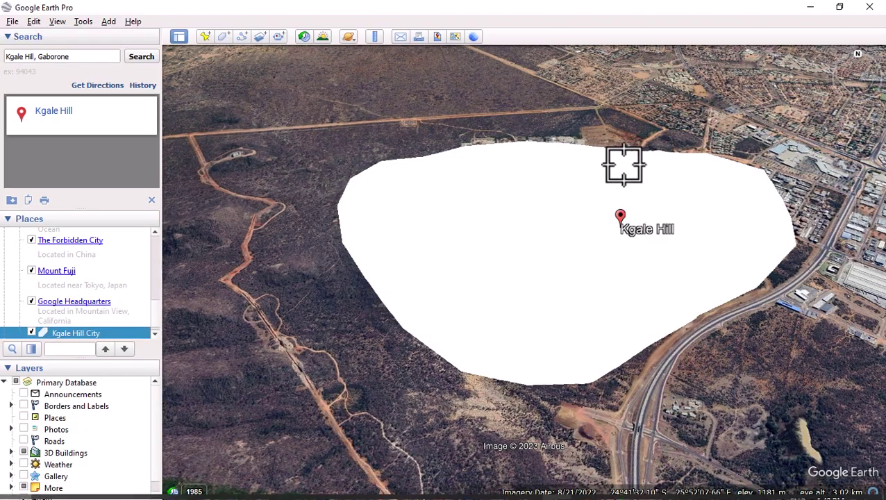
{"action": "scroll", "coordinate": [319, 204], "scroll_direction": "up", "scroll_amount": 4}
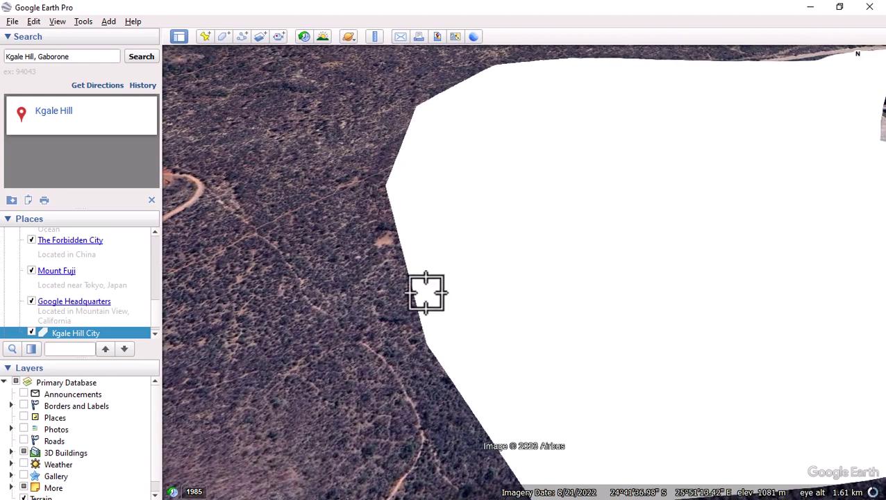
{"action": "scroll", "coordinate": [322, 197], "scroll_direction": "up", "scroll_amount": 1}
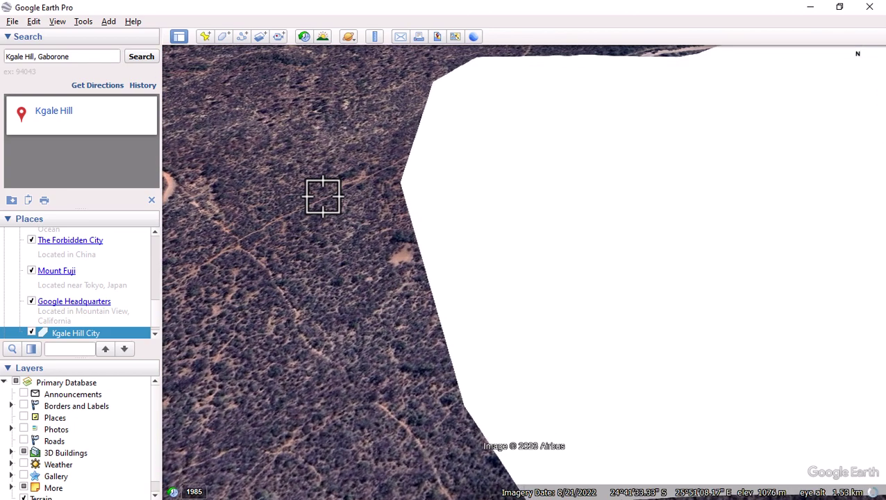
{"action": "scroll", "coordinate": [360, 267], "scroll_direction": "up", "scroll_amount": 1}
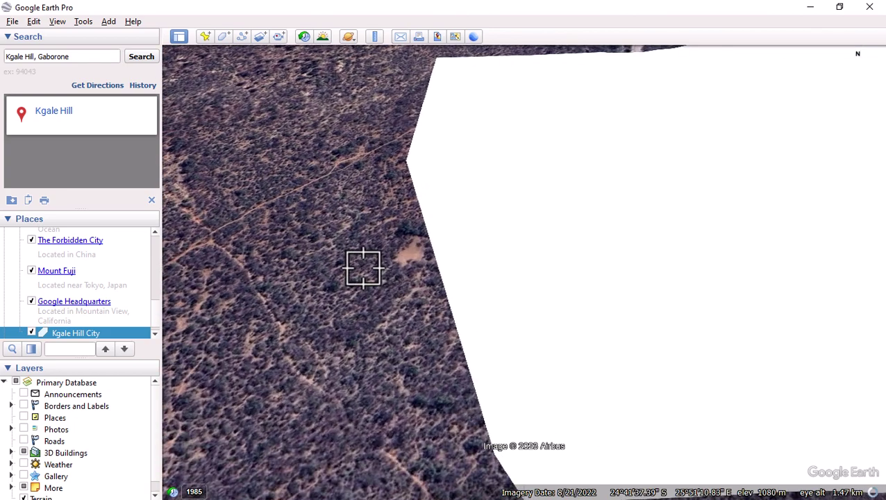
- Measure the same western edge of the Kgale Hill City polygon in meters with a ruler line from vertex to vertex
{"action": "left_click", "coordinate": [374, 37]}
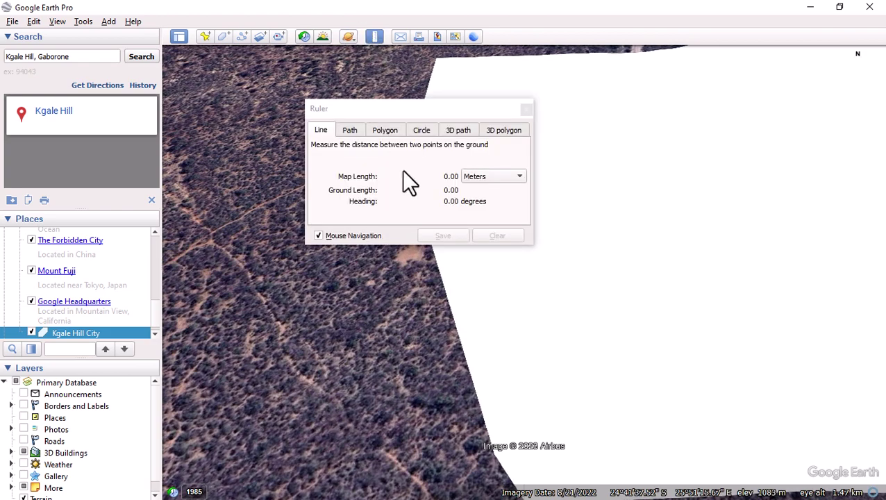
{"action": "scroll", "coordinate": [480, 409], "scroll_direction": "down", "scroll_amount": 2}
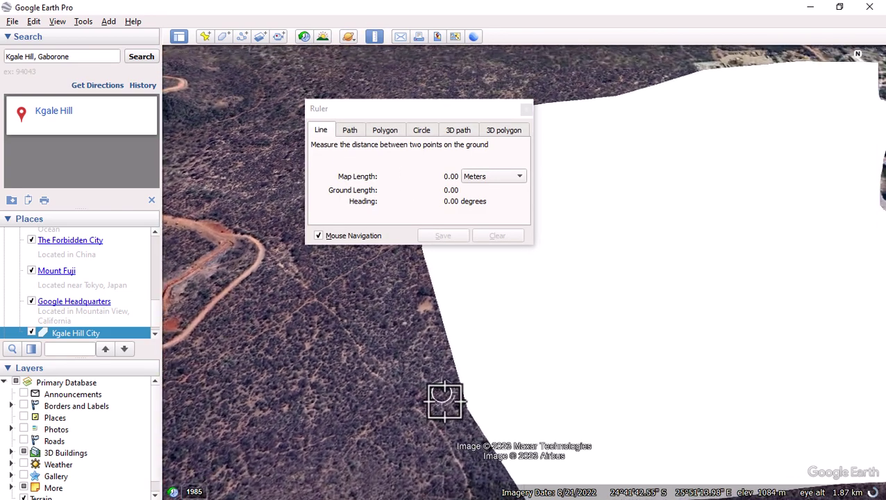
{"action": "scroll", "coordinate": [478, 414], "scroll_direction": "up", "scroll_amount": 2}
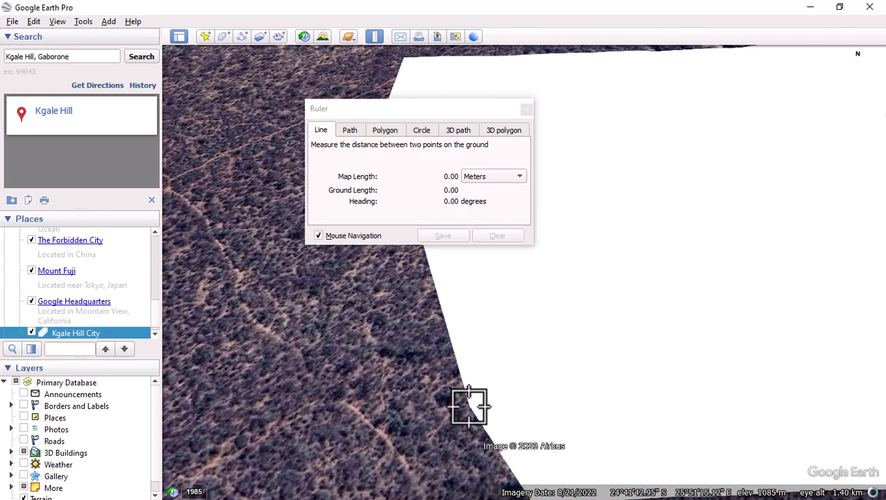
{"action": "scroll", "coordinate": [480, 387], "scroll_direction": "down", "scroll_amount": 4}
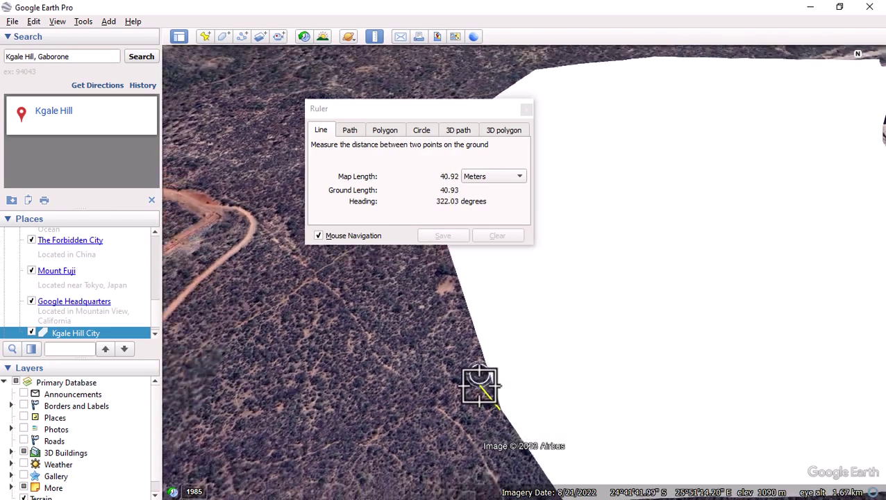
{"action": "scroll", "coordinate": [457, 269], "scroll_direction": "up", "scroll_amount": 3}
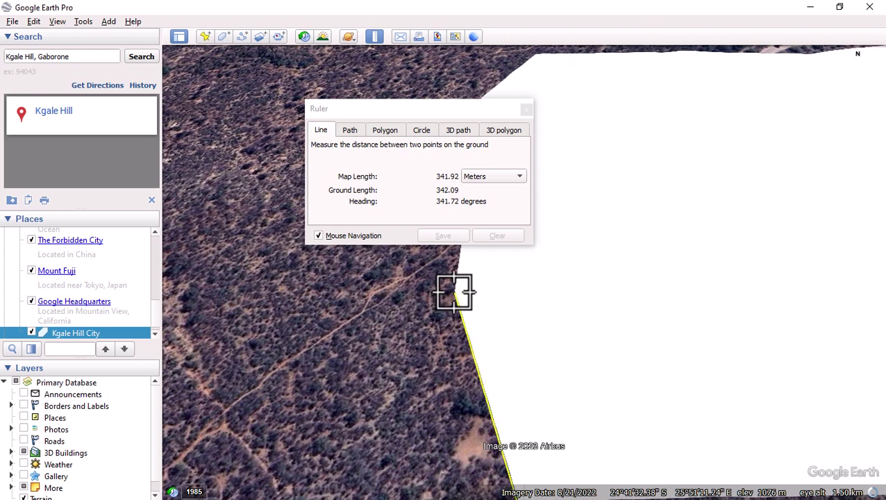
{"action": "left_click", "coordinate": [454, 292]}
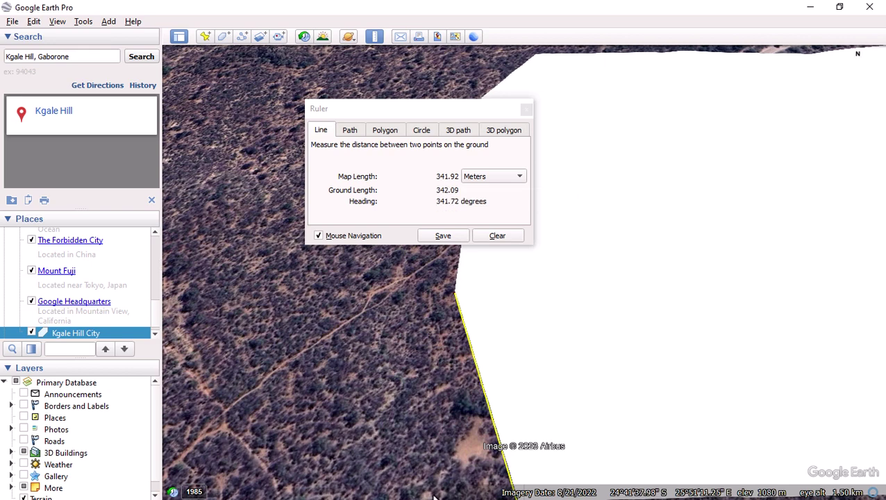
- Switch back to Site Topo Kgale Hill City.DWG in AutoCAD and select the entire contour map with the hill boundary
{"action": "key", "text": "super"}
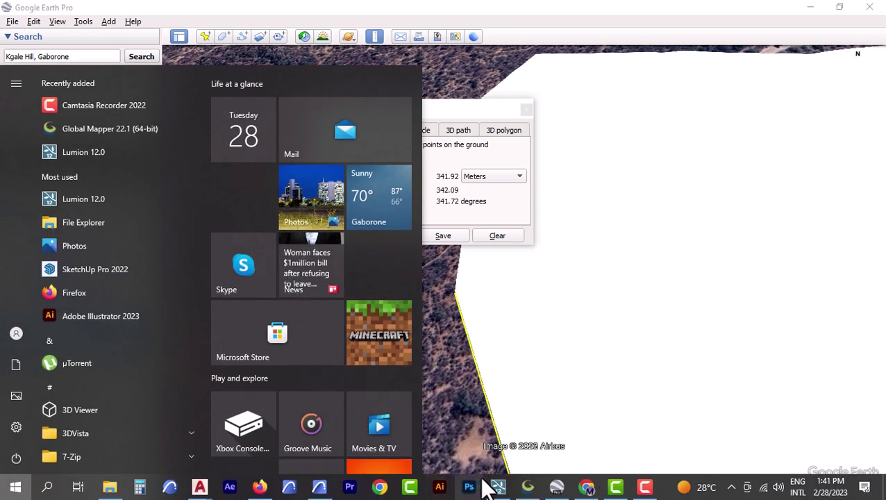
{"action": "mouse_move", "coordinate": [199, 488]}
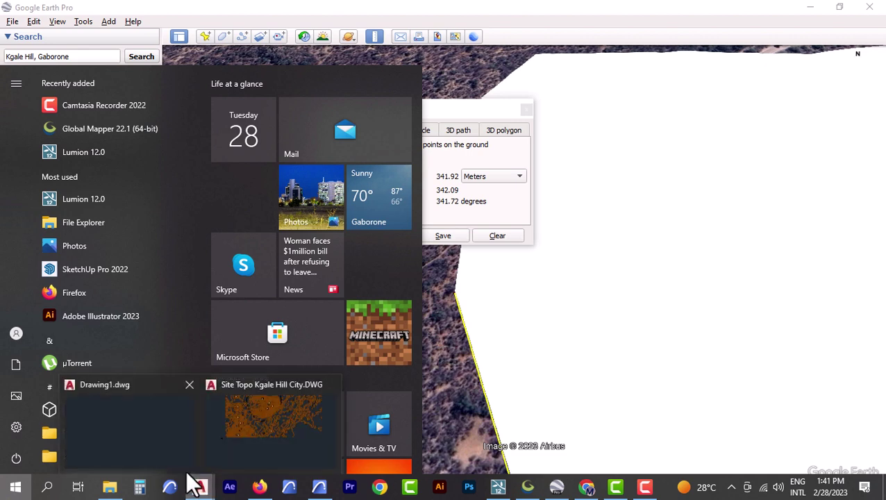
{"action": "left_click", "coordinate": [270, 448]}
{"action": "left_click", "coordinate": [326, 198]}
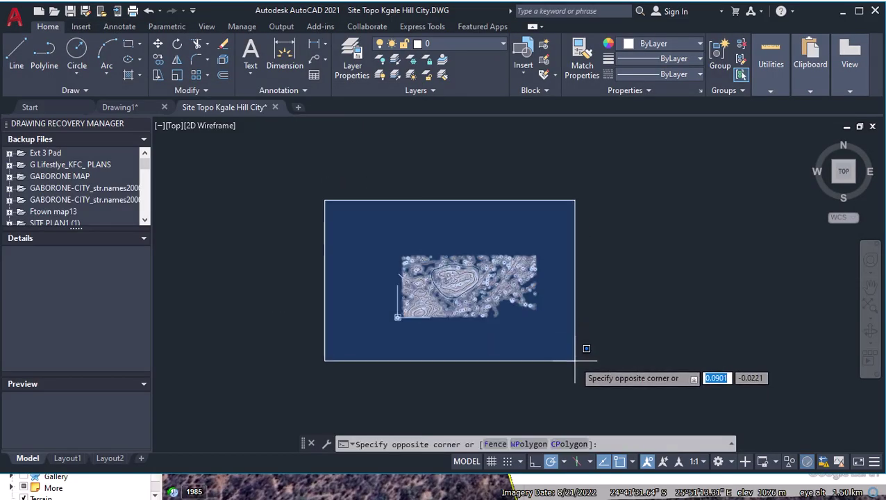
{"action": "left_click", "coordinate": [573, 359]}
{"action": "scroll", "coordinate": [445, 283], "scroll_direction": "up", "scroll_amount": 5}
{"action": "scroll", "coordinate": [419, 273], "scroll_direction": "up", "scroll_amount": 4}
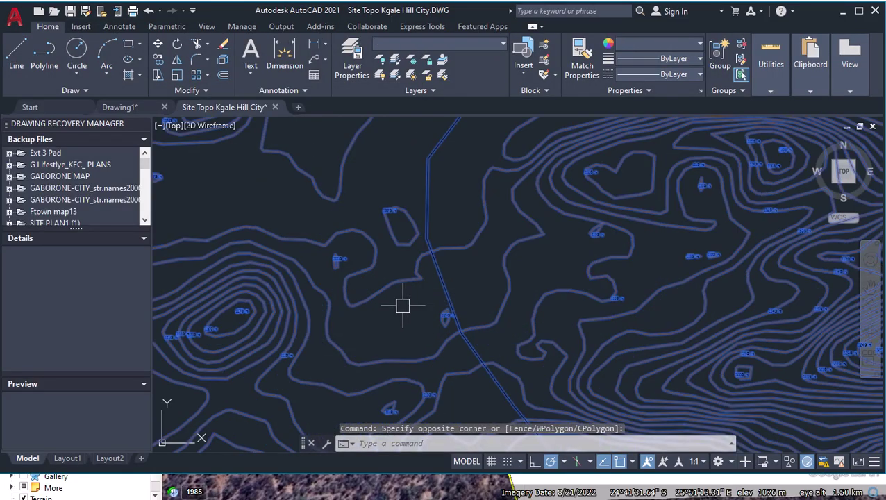
{"action": "scroll", "coordinate": [422, 222], "scroll_direction": "down", "scroll_amount": 6}
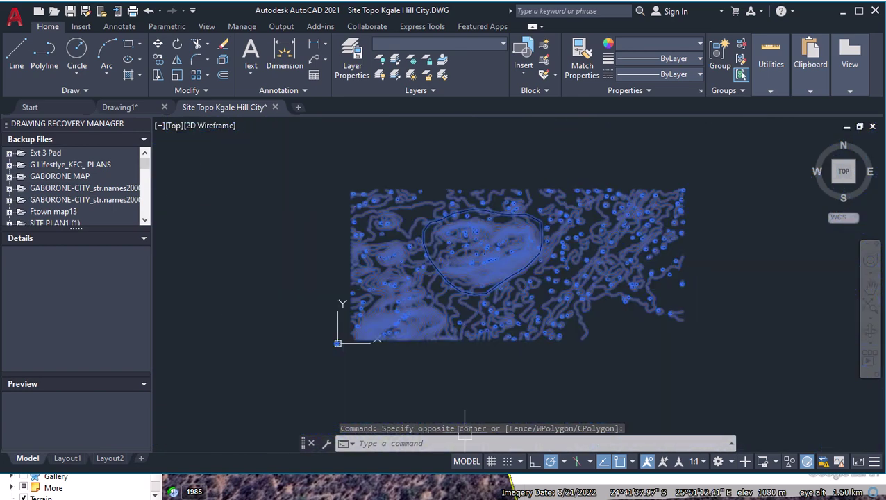
- Switch to Google Earth Pro and check the ruler's map length for the polygon's western edge
{"action": "key", "text": "super"}
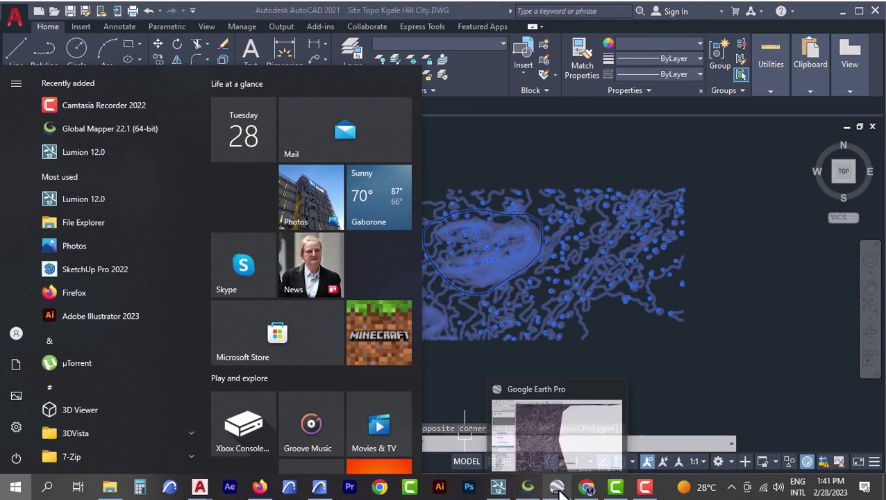
{"action": "left_click", "coordinate": [557, 485]}
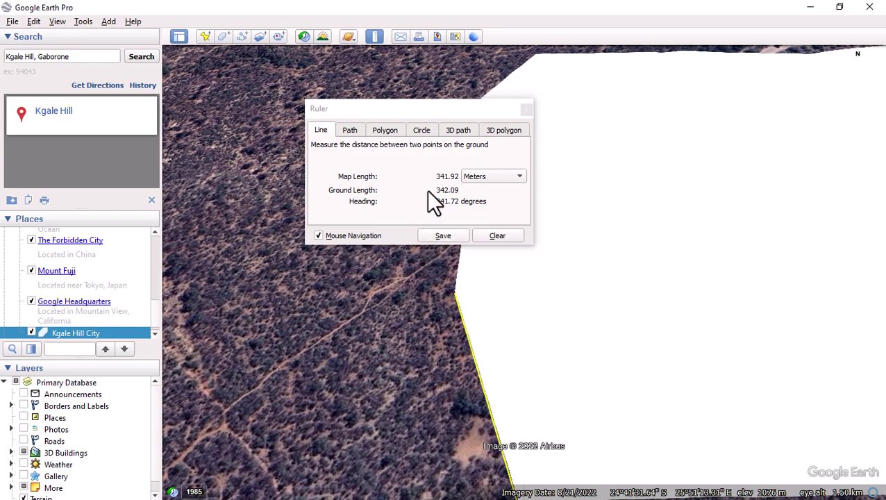
{"action": "scroll", "coordinate": [553, 306], "scroll_direction": "down", "scroll_amount": 5}
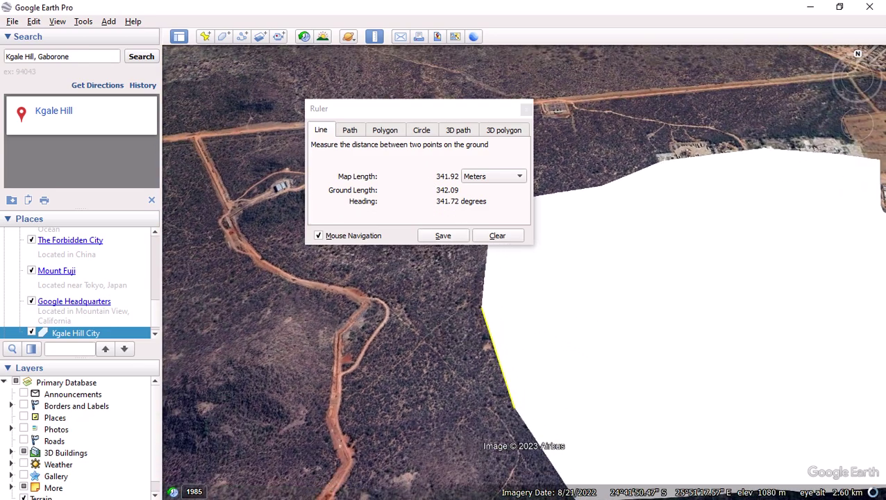
- Switch to Site Topo Kgale Hill City.DWG in AutoCAD and start scaling the selected map from the lower vertex of the boundary's western edge
{"action": "key", "text": "super"}
{"action": "mouse_move", "coordinate": [199, 487]}
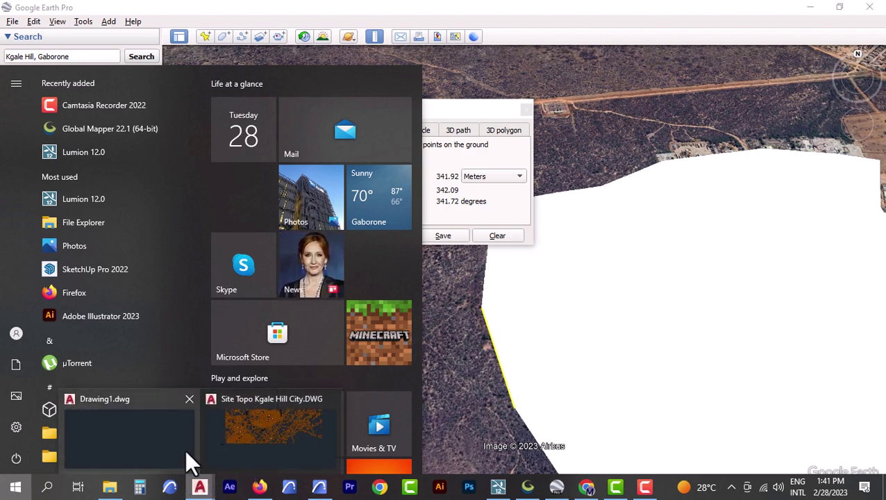
{"action": "left_click", "coordinate": [266, 429]}
{"action": "scroll", "coordinate": [419, 245], "scroll_direction": "up", "scroll_amount": 10}
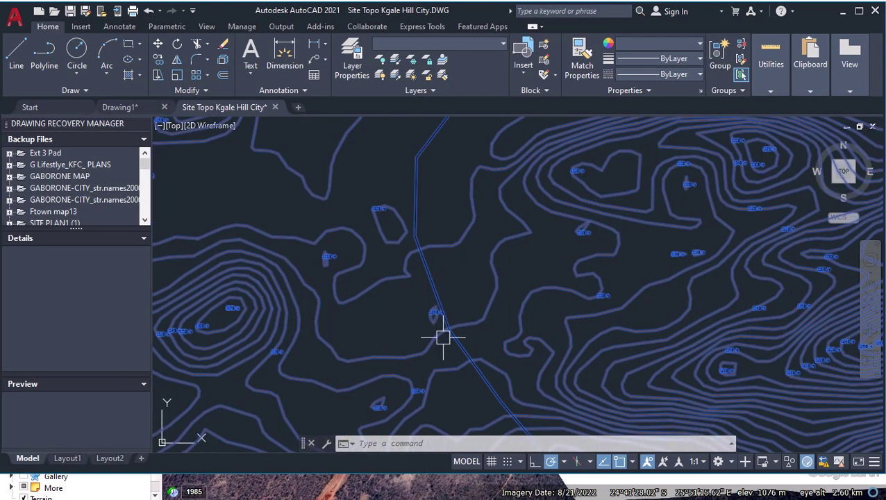
{"action": "type", "text": "sc"}
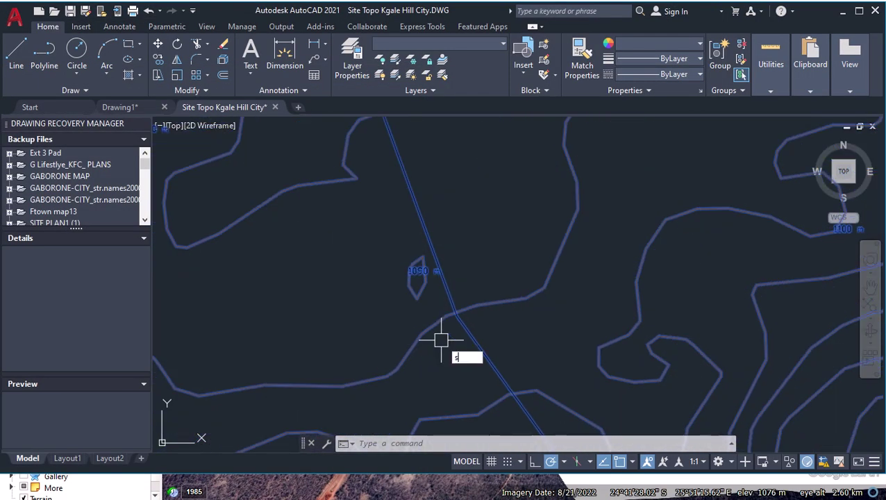
{"action": "key", "text": "Escape"}
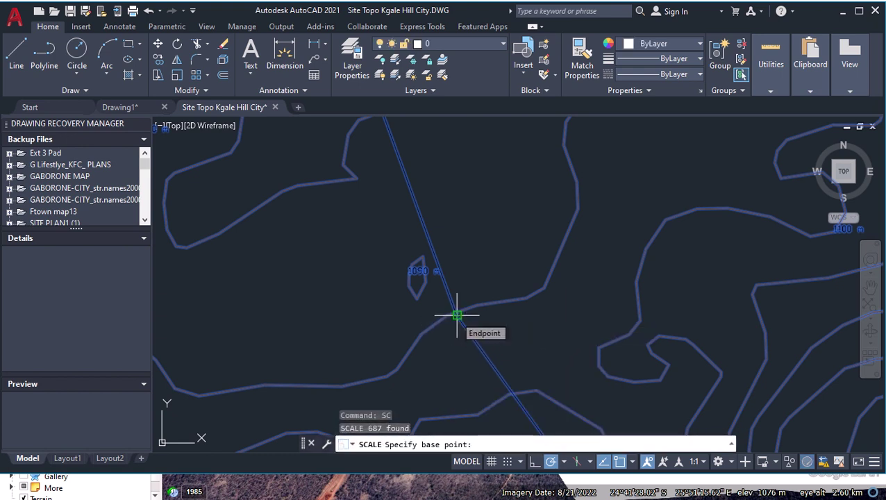
{"action": "left_click", "coordinate": [456, 314]}
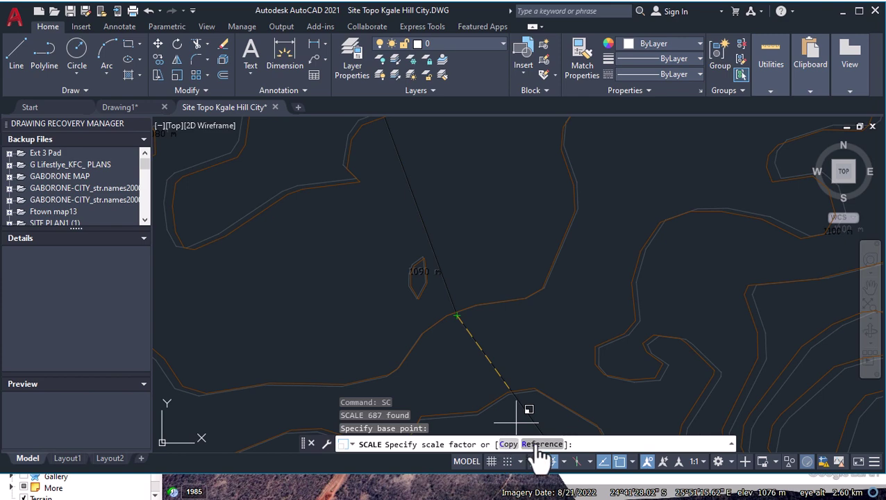
- Use the Reference option of Scale and define the reference length along the western boundary edge, from its lower to its upper vertex
{"action": "left_click", "coordinate": [540, 448]}
{"action": "scroll", "coordinate": [465, 350], "scroll_direction": "down", "scroll_amount": 3}
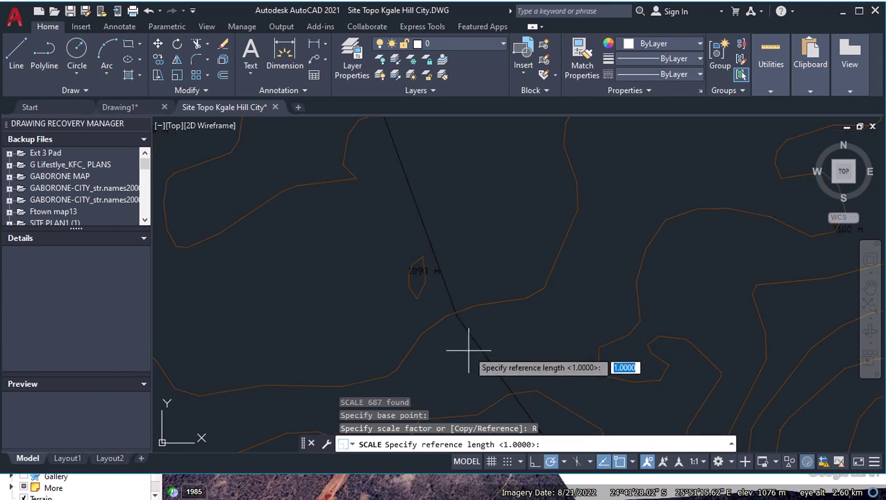
{"action": "scroll", "coordinate": [463, 340], "scroll_direction": "up", "scroll_amount": 2}
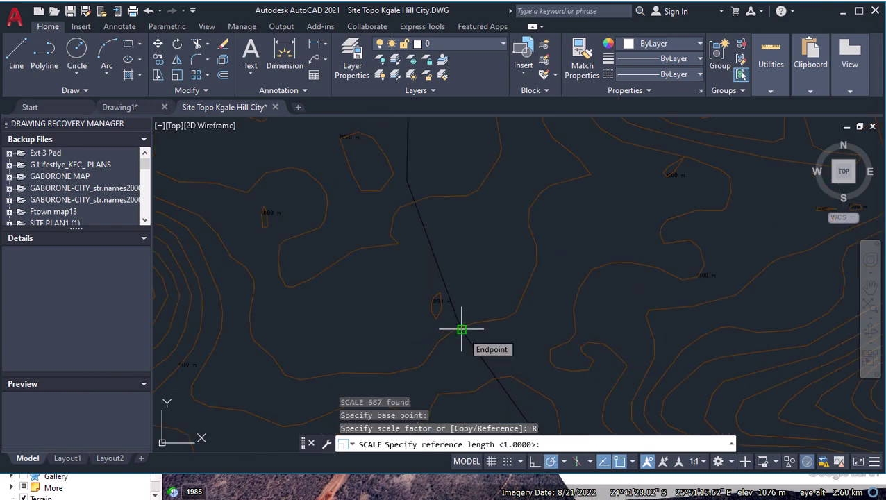
{"action": "left_click", "coordinate": [461, 329]}
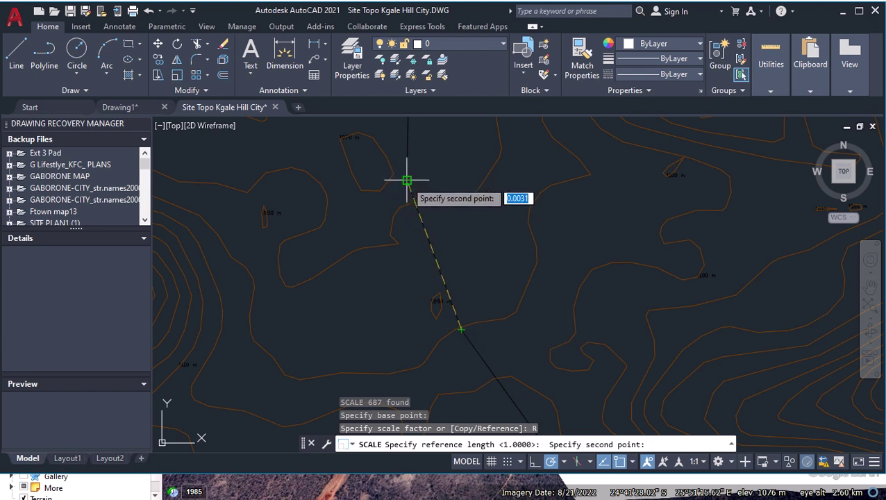
{"action": "left_click", "coordinate": [407, 180]}
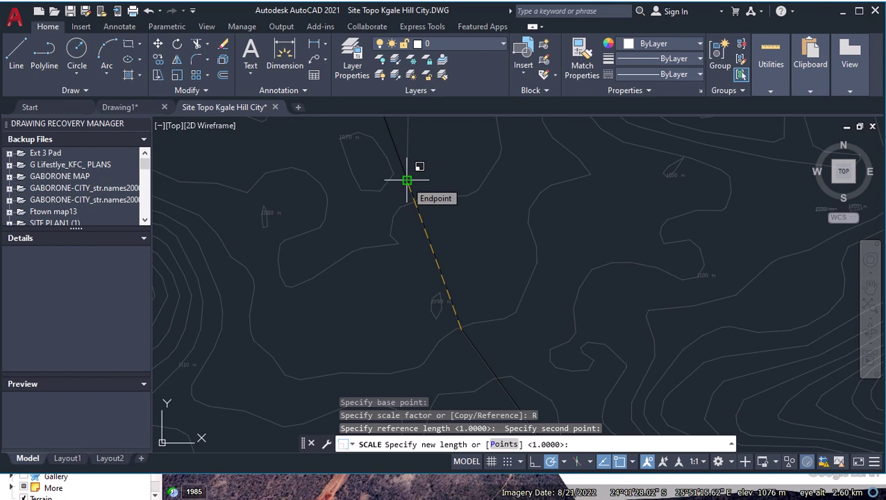
- Switch to Google Earth Pro to recheck the ruler's length for the western edge, and return to the AutoCAD drawing
{"action": "key", "text": "super"}
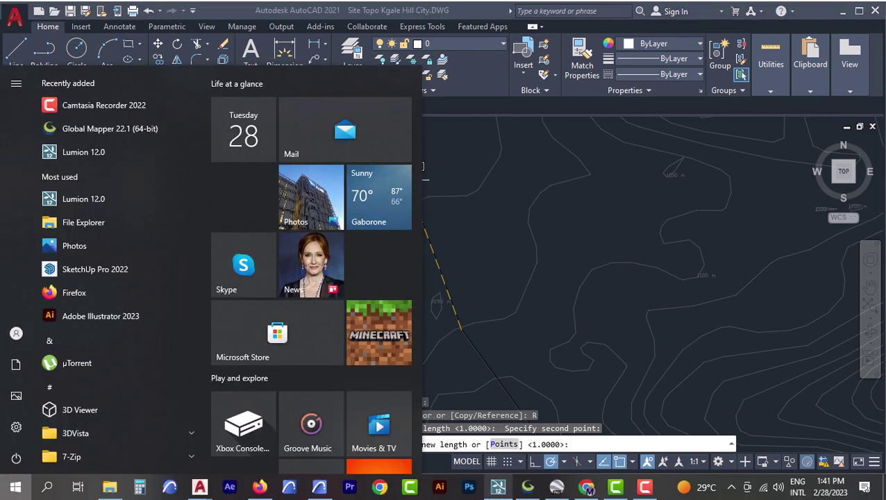
{"action": "left_click", "coordinate": [557, 486]}
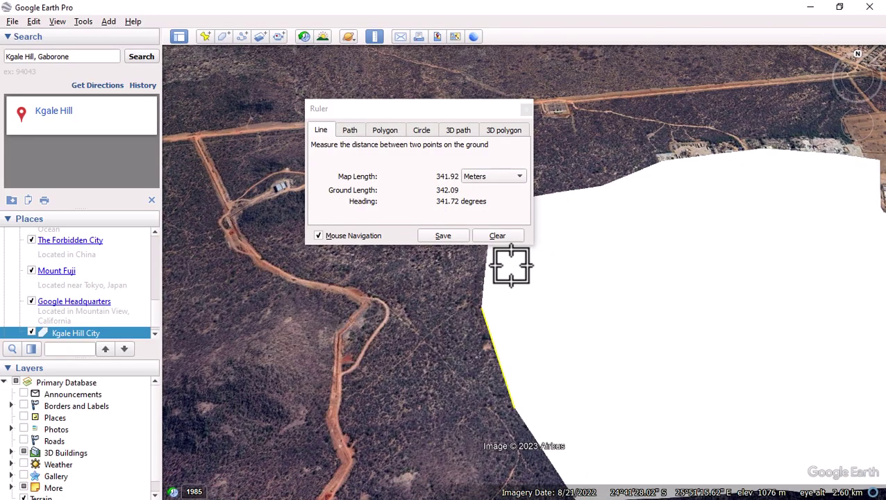
{"action": "key", "text": "super"}
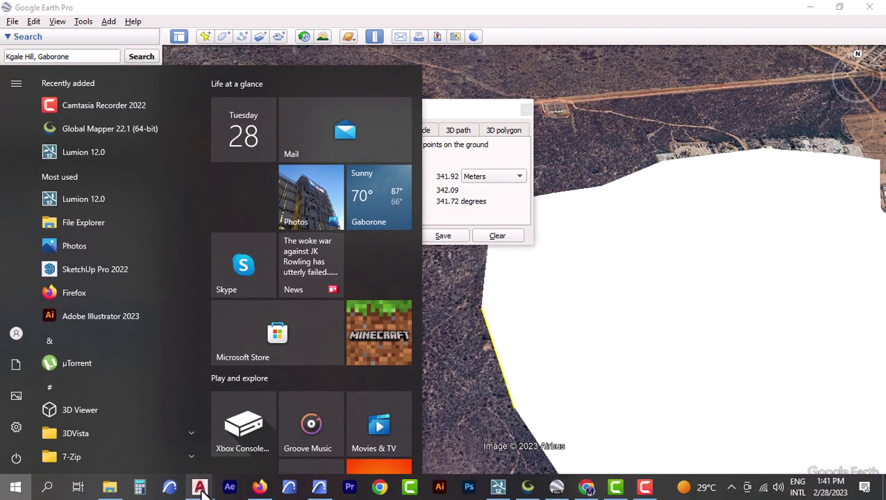
{"action": "left_click", "coordinate": [299, 427]}
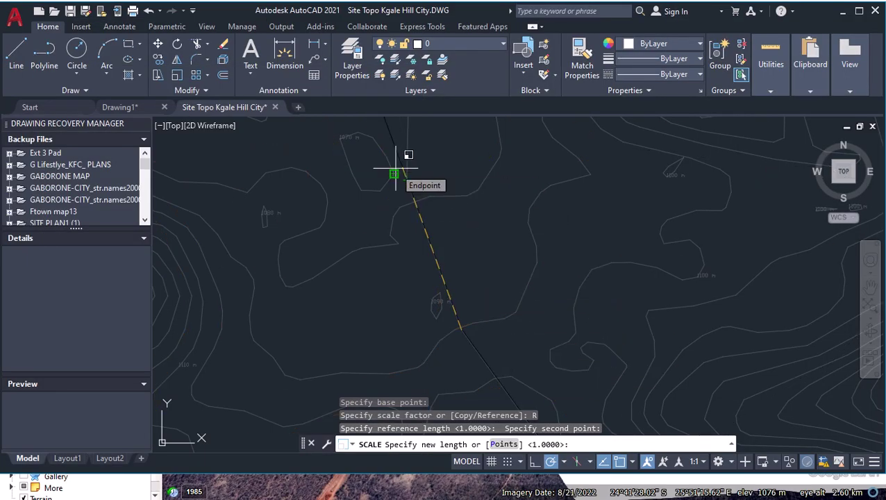
- Set the new length of the reference edge to 342 to scale the whole contour map
{"action": "type", "text": "3"}
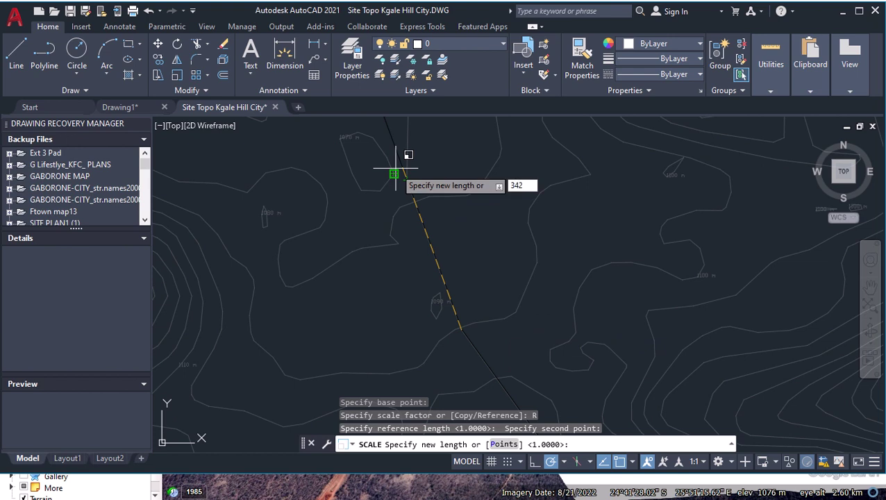
{"action": "type", "text": "42"}
{"action": "key", "text": "Return"}
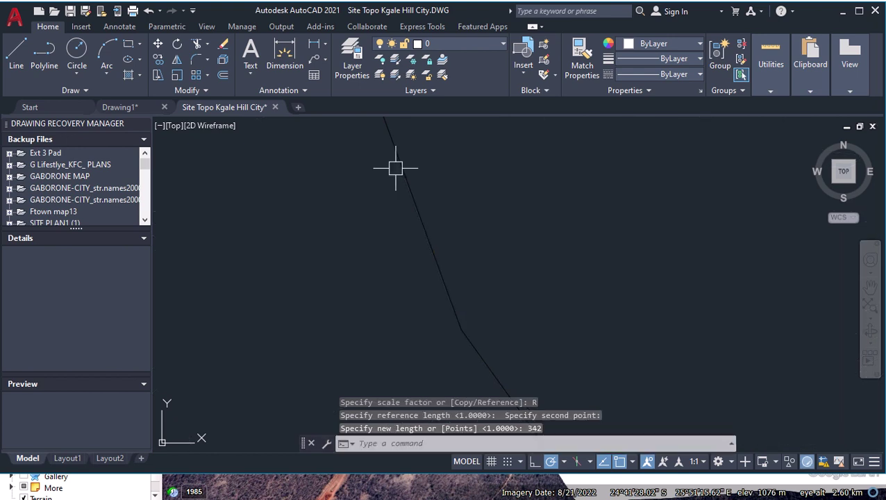
- Measure the distance between the two vertices of the scaled western boundary edge
{"action": "scroll", "coordinate": [420, 244], "scroll_direction": "up", "scroll_amount": 5}
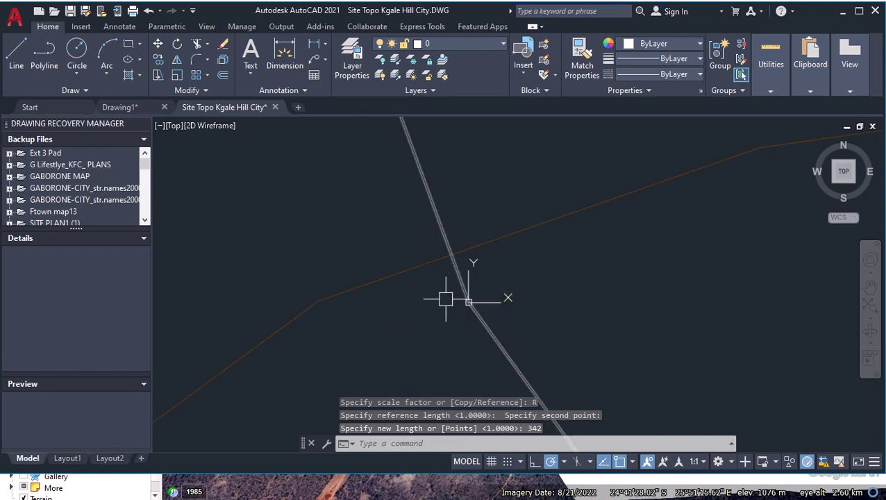
{"action": "scroll", "coordinate": [480, 299], "scroll_direction": "down", "scroll_amount": 3}
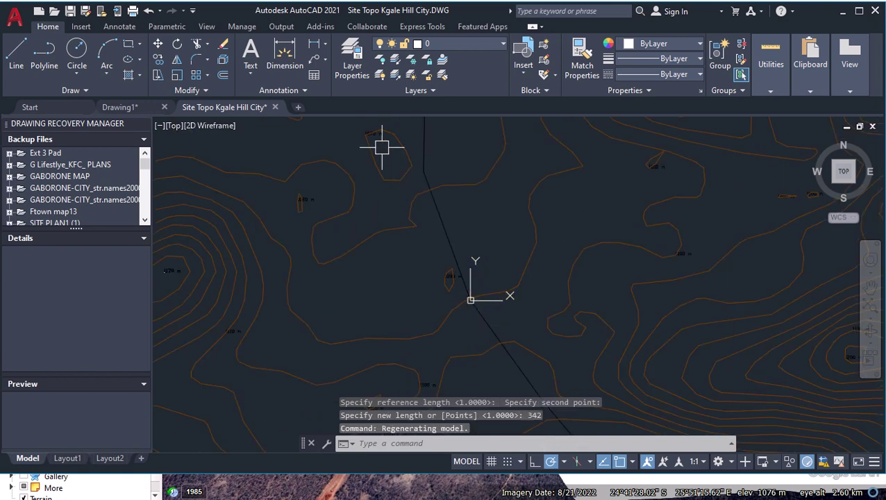
{"action": "type", "text": "di"}
{"action": "key", "text": "Return"}
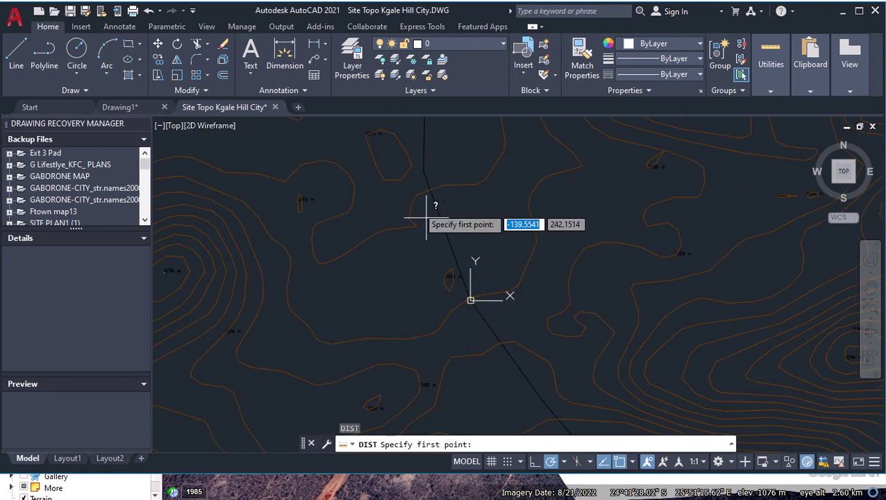
{"action": "scroll", "coordinate": [469, 295], "scroll_direction": "up", "scroll_amount": 2}
{"action": "left_click", "coordinate": [468, 294]}
{"action": "scroll", "coordinate": [471, 306], "scroll_direction": "down", "scroll_amount": 2}
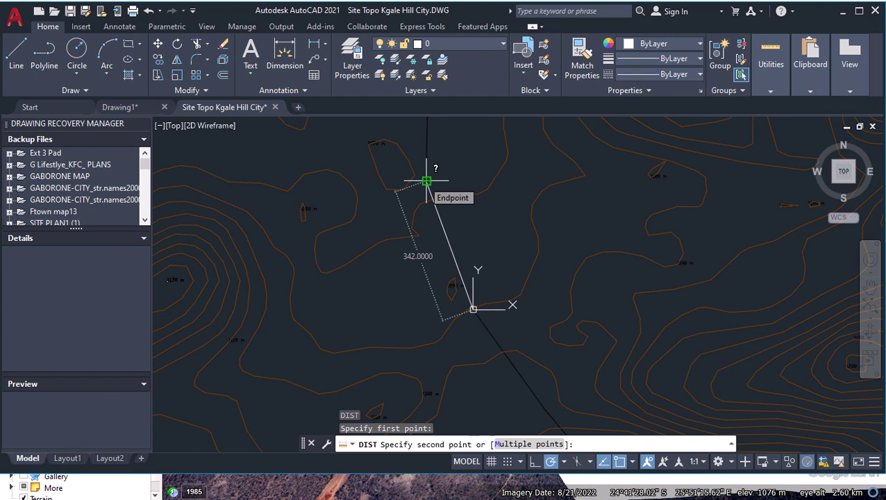
{"action": "key", "text": "Escape"}
{"action": "key", "text": "Escape"}
{"action": "key", "text": "Escape"}
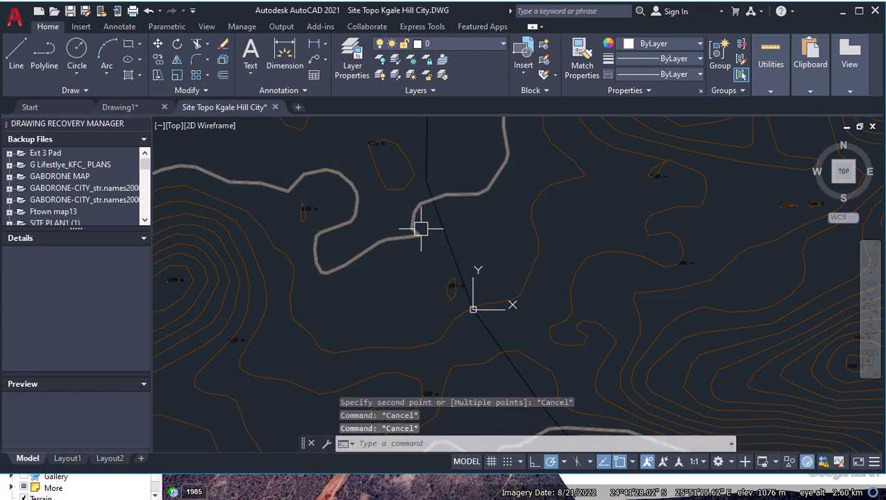
- Configure the drawing units with an insertion scale in Meters and a length precision of 0
{"action": "type", "text": "un"}
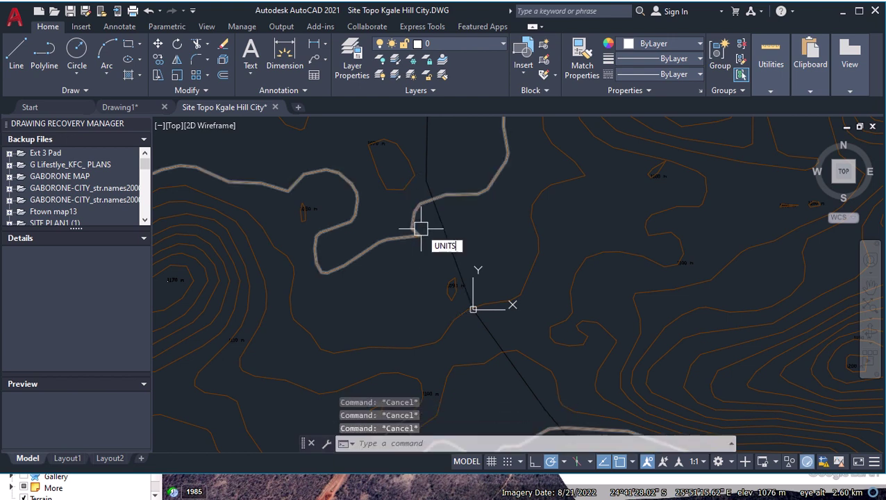
{"action": "key", "text": "Return"}
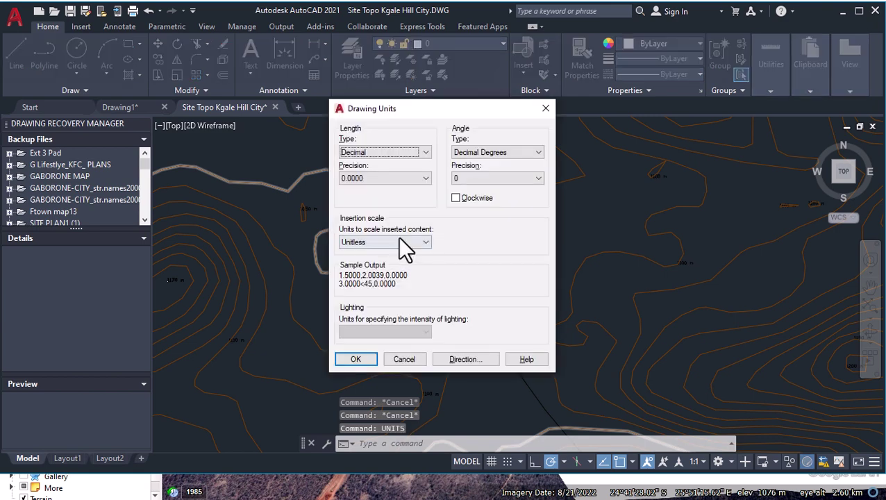
{"action": "left_click", "coordinate": [400, 240]}
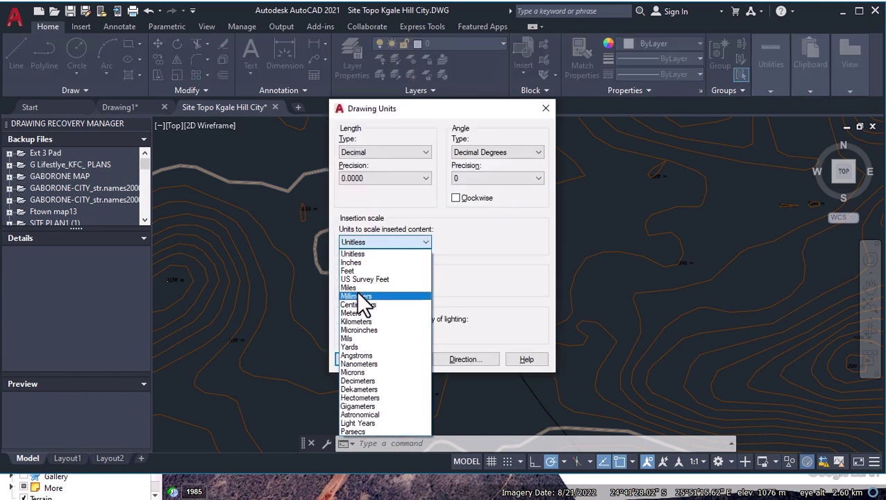
{"action": "left_click", "coordinate": [361, 296]}
{"action": "left_click", "coordinate": [402, 242]}
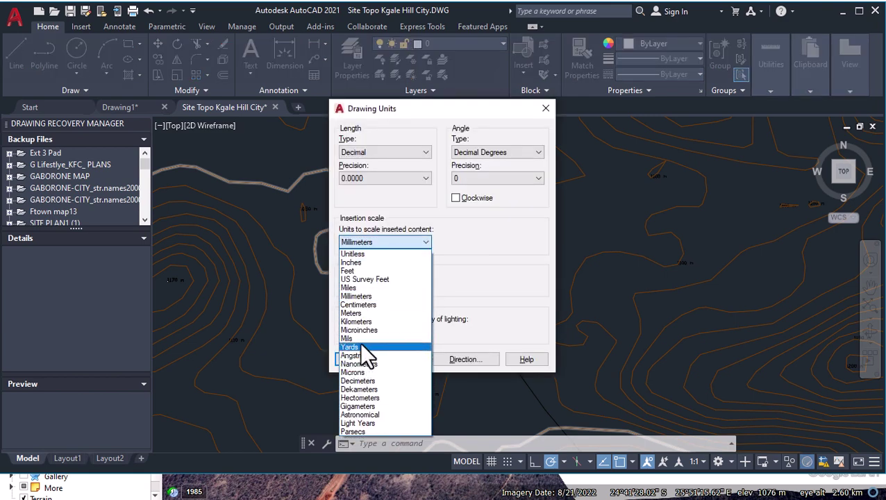
{"action": "left_click", "coordinate": [417, 313]}
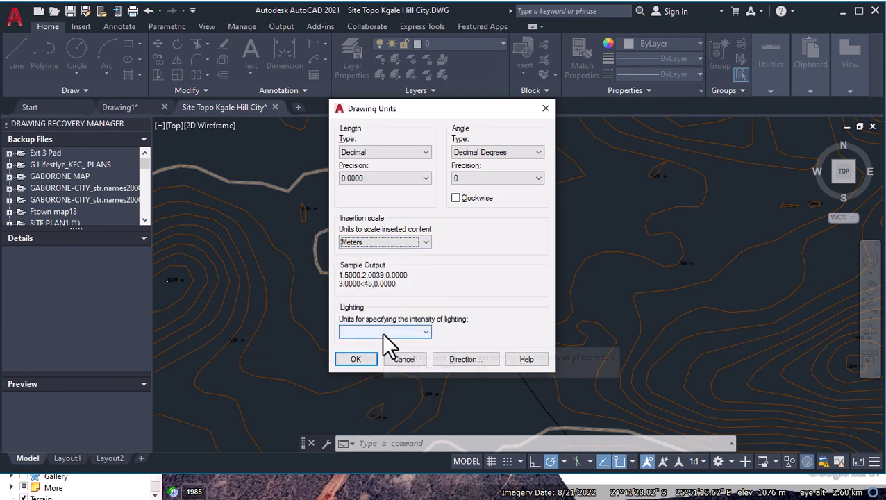
{"action": "left_click", "coordinate": [362, 179]}
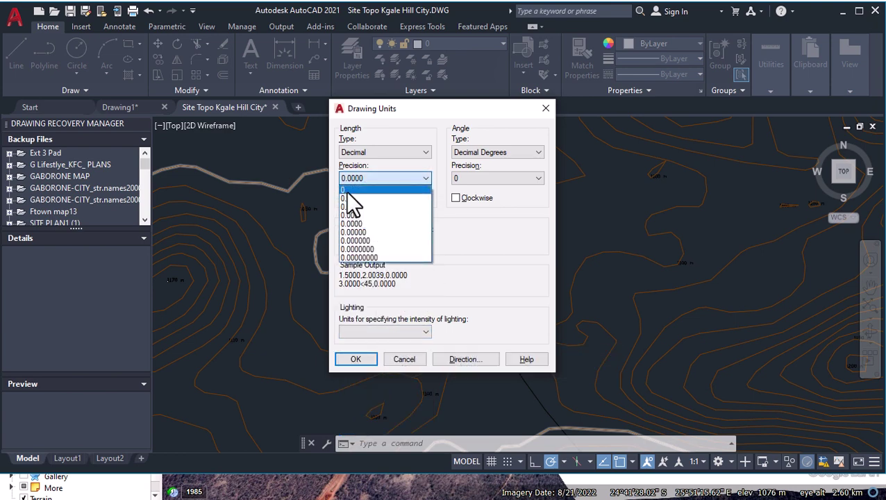
{"action": "left_click", "coordinate": [346, 192]}
{"action": "left_click", "coordinate": [357, 361]}
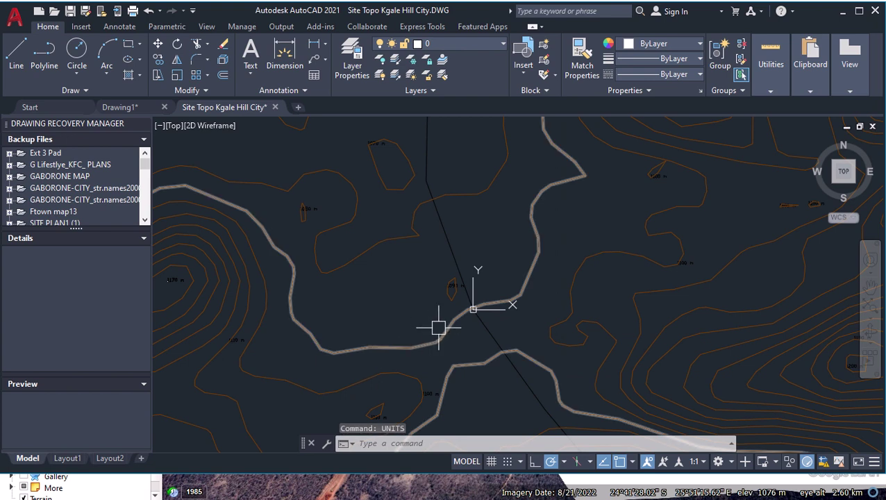
- Measure the western boundary edge again from its lower to its upper vertex with the changed drawing units
{"action": "type", "text": "dist"}
{"action": "key", "text": "Return"}
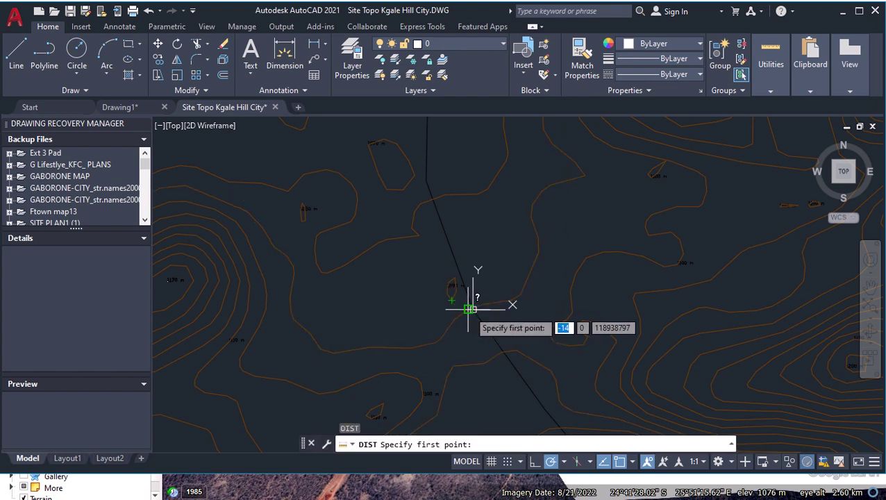
{"action": "left_click", "coordinate": [472, 309]}
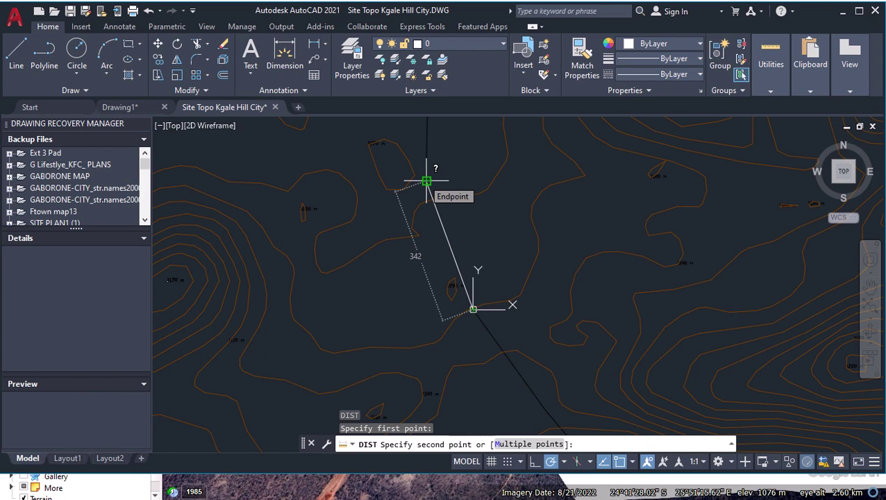
{"action": "key", "text": "Escape"}
- Save the scaled Site Topo Kgale Hill City drawing
{"action": "scroll", "coordinate": [396, 333], "scroll_direction": "down", "scroll_amount": 6}
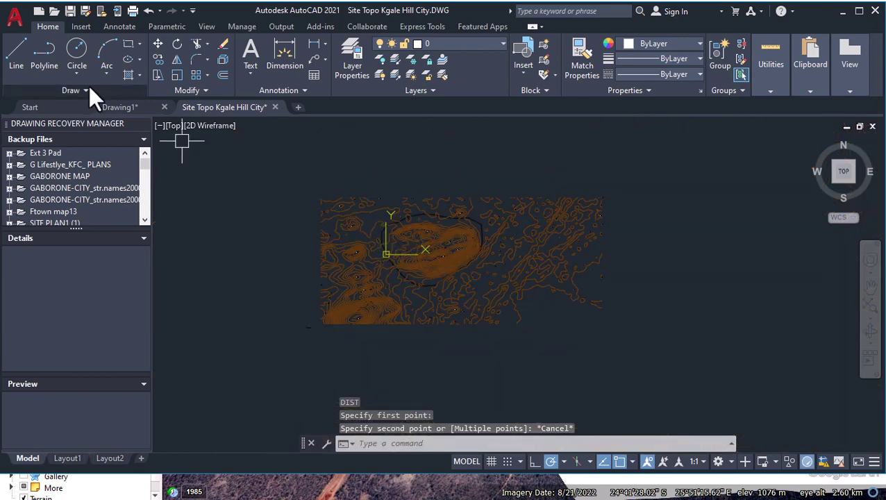
{"action": "left_click", "coordinate": [14, 14]}
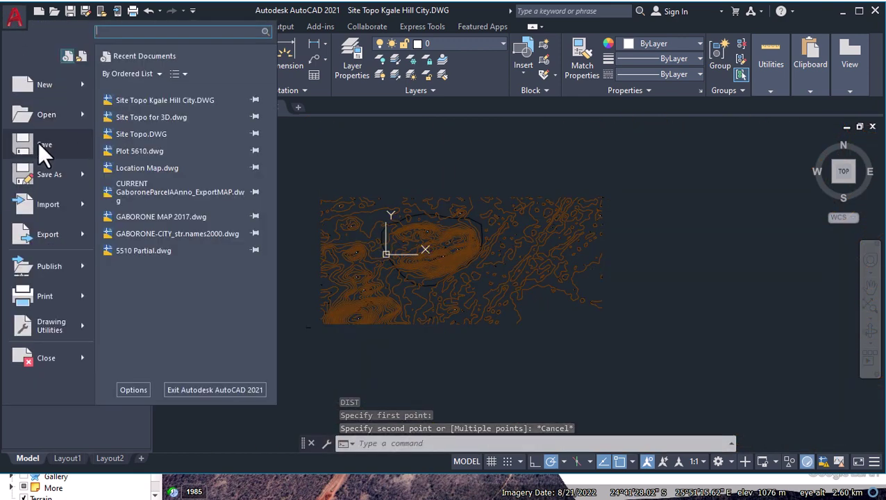
{"action": "left_click", "coordinate": [38, 143]}
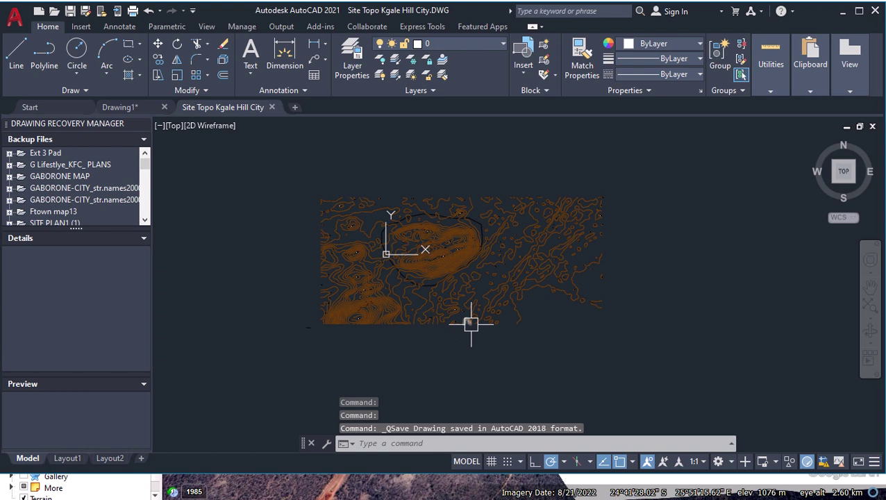
- Switch to the untitled Archicad 26 project with its ground floor plan open
{"action": "mouse_move", "coordinate": [470, 322]}
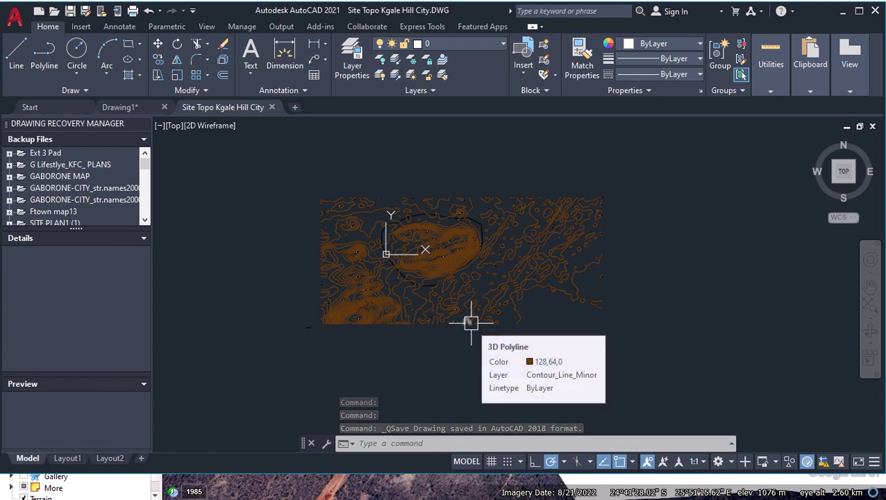
{"action": "mouse_move", "coordinate": [448, 301]}
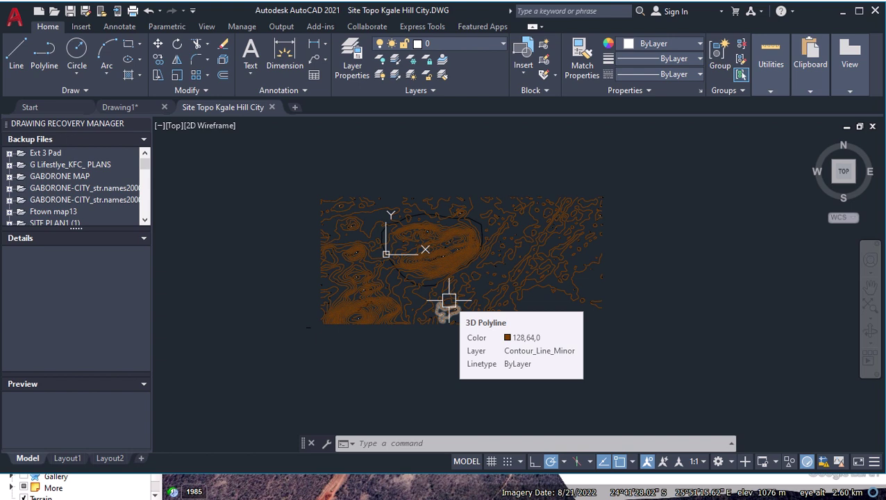
{"action": "key", "text": "super"}
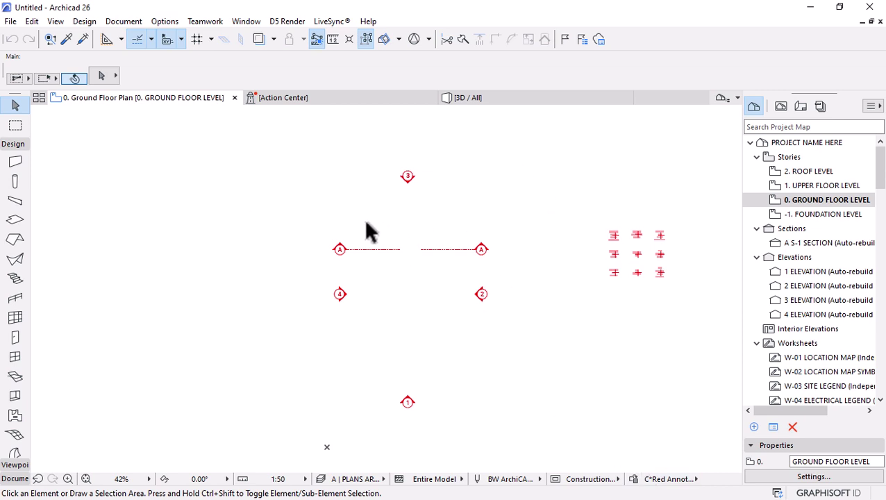
- Set the floor plan's graphic override combination to Black/White - Black Cut- No Cover, Furniture Grey
{"action": "left_click", "coordinate": [654, 481]}
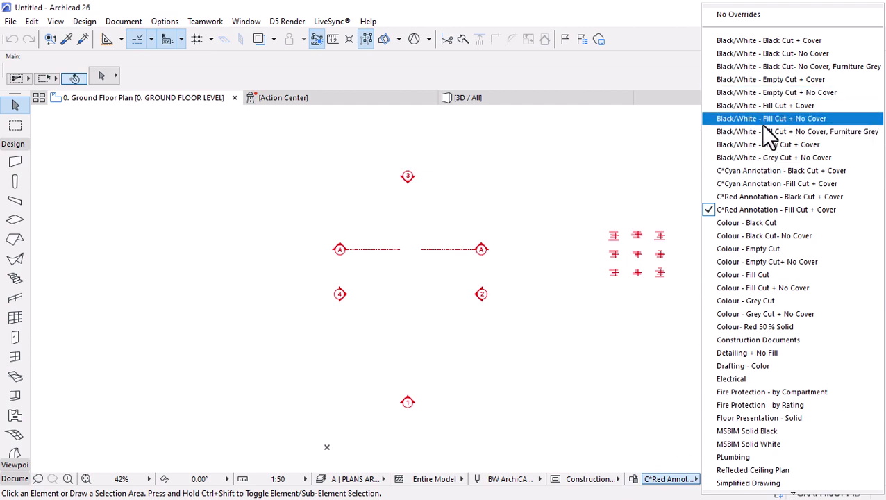
{"action": "left_click", "coordinate": [757, 174]}
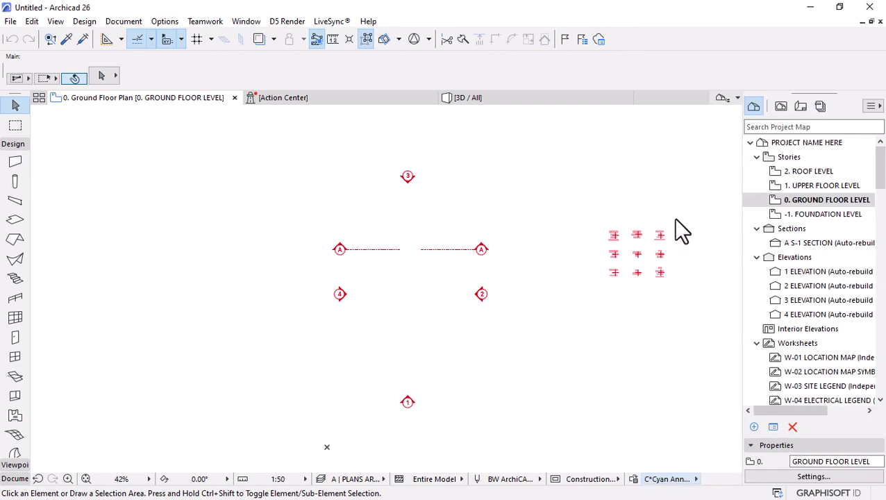
{"action": "left_click", "coordinate": [663, 479]}
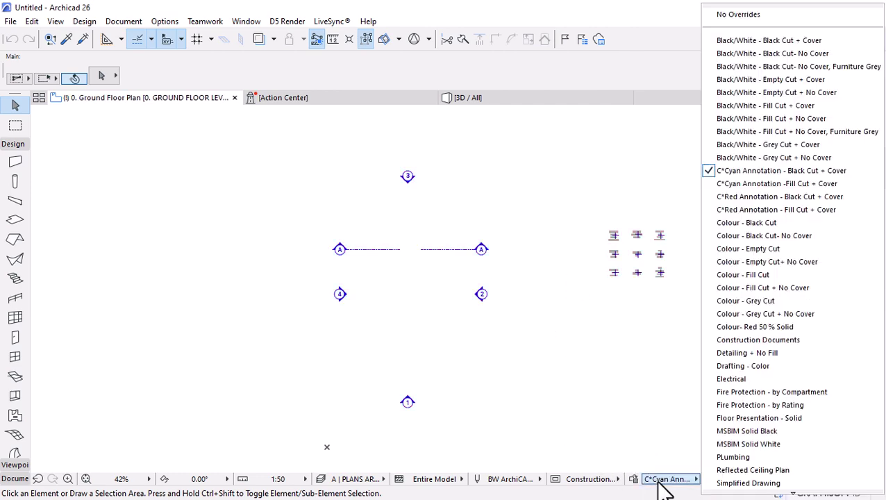
{"action": "left_click", "coordinate": [764, 67]}
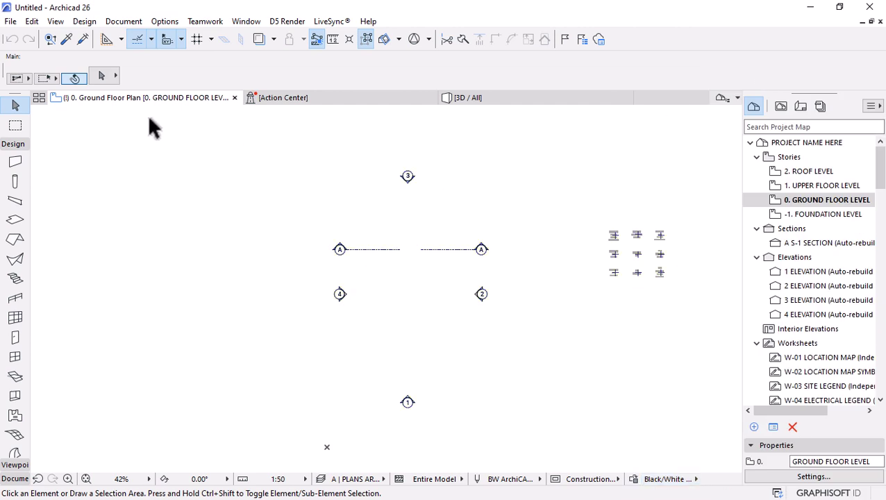
{"action": "scroll", "coordinate": [316, 184], "scroll_direction": "down", "scroll_amount": 1}
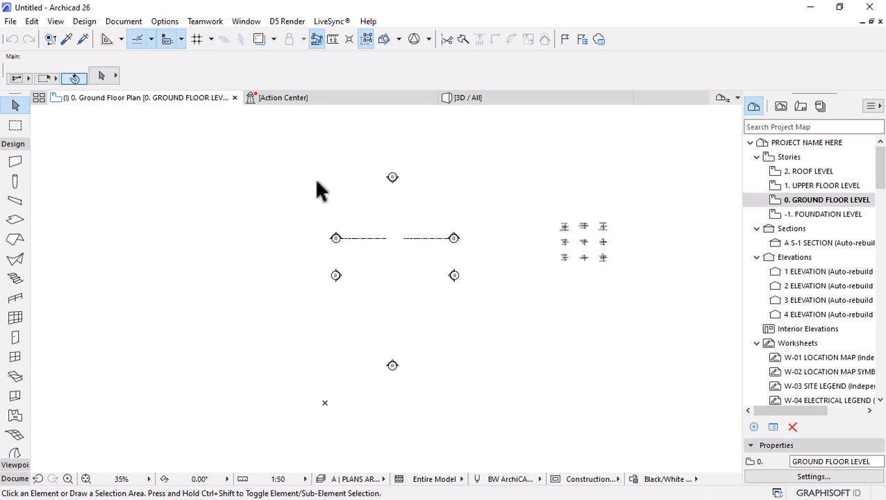
- Start merging the model space content of Site Topo Kgale Hill City.DWG into the current floor plan view
{"action": "left_click", "coordinate": [9, 22]}
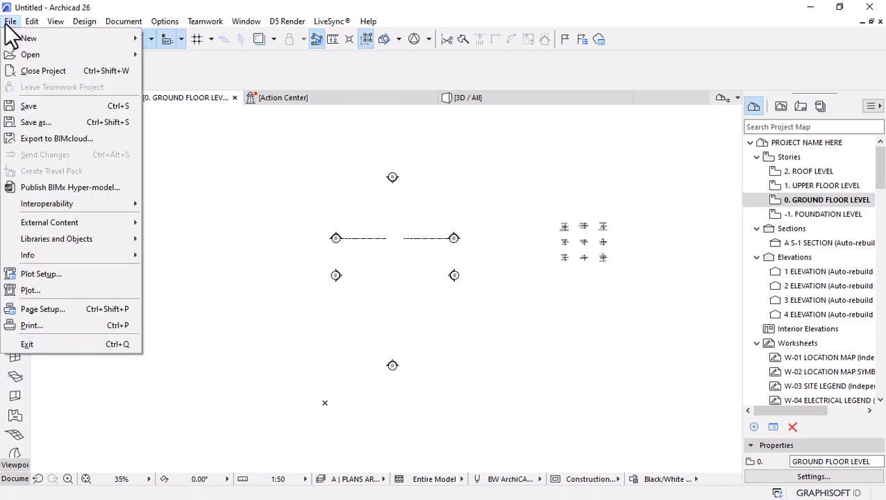
{"action": "mouse_move", "coordinate": [70, 203]}
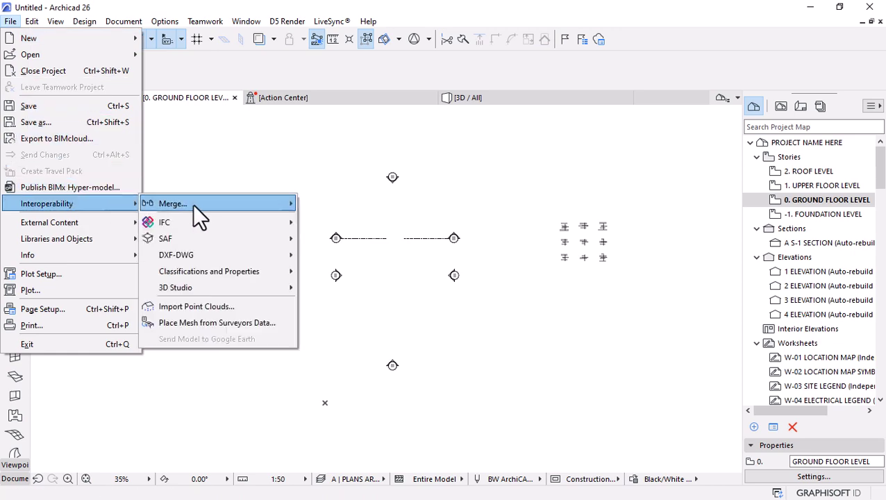
{"action": "mouse_move", "coordinate": [193, 204]}
{"action": "left_click", "coordinate": [316, 203]}
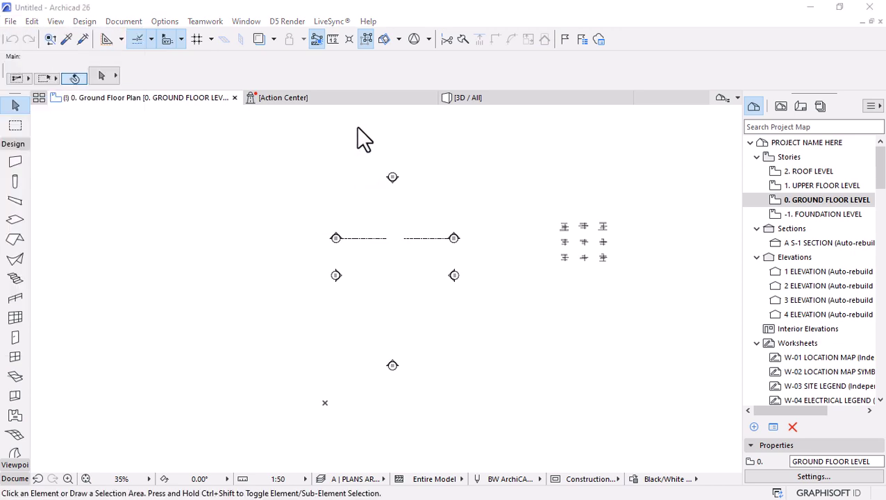
{"action": "left_click", "coordinate": [201, 457]}
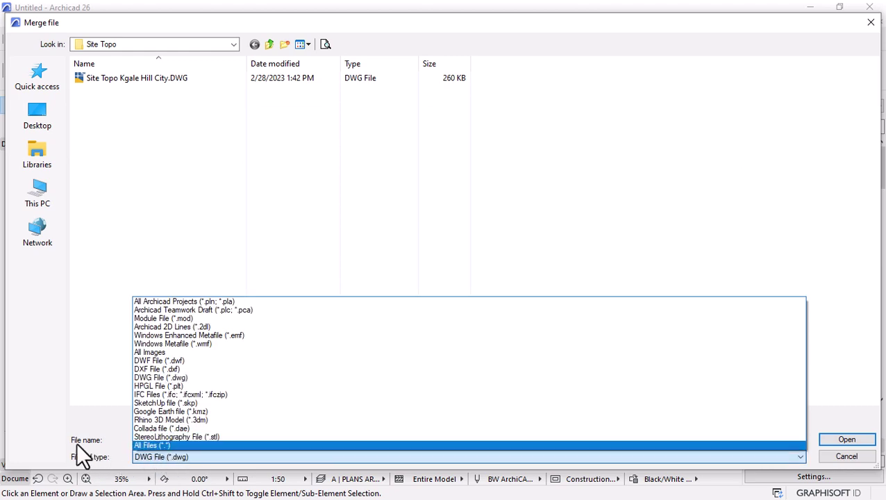
{"action": "left_click", "coordinate": [89, 421]}
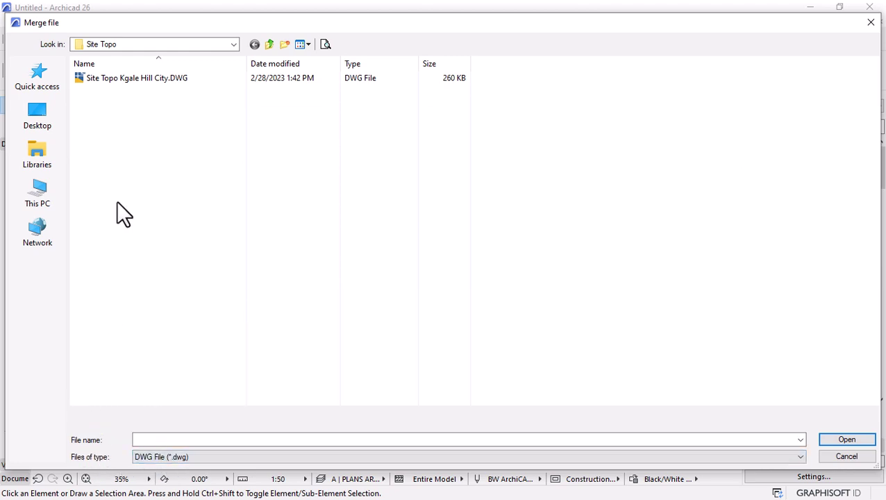
{"action": "left_click", "coordinate": [122, 79]}
{"action": "left_click", "coordinate": [832, 440]}
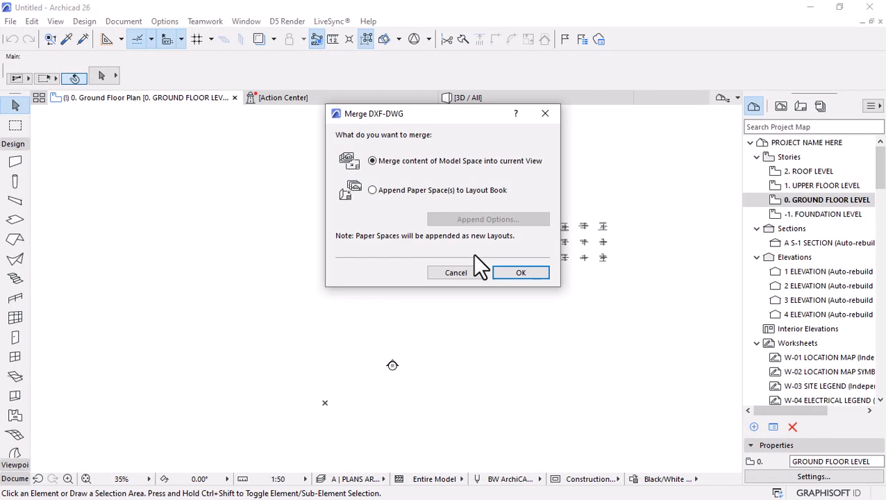
{"action": "left_click", "coordinate": [523, 274]}
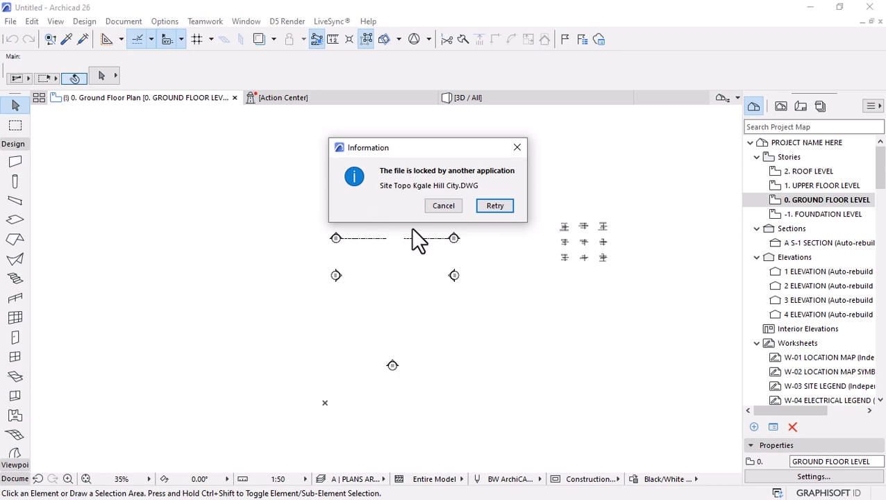
- Switch to AutoCAD and close the Site Topo Kgale Hill City drawing to release the file
{"action": "key", "text": "super"}
{"action": "mouse_move", "coordinate": [199, 490]}
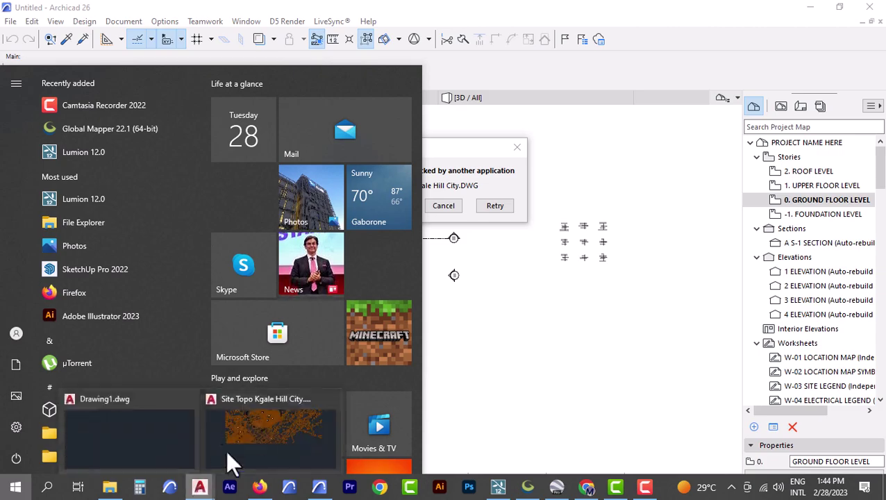
{"action": "left_click", "coordinate": [248, 421]}
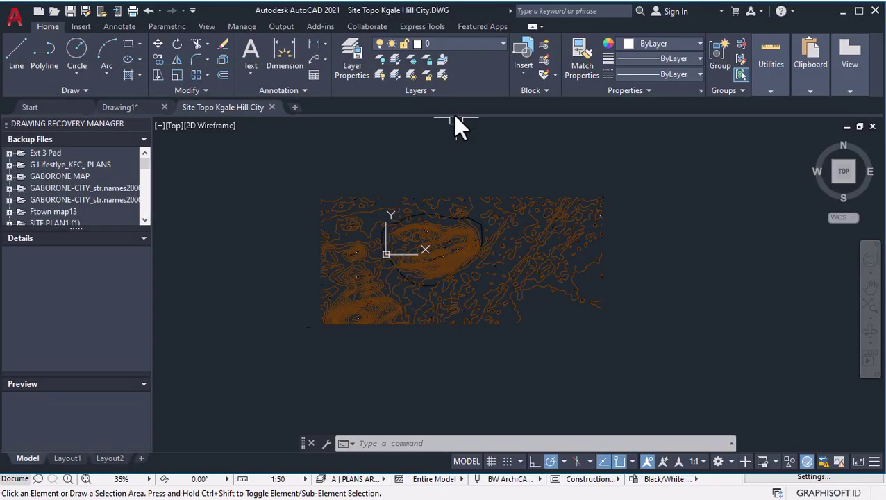
{"action": "left_click", "coordinate": [272, 108]}
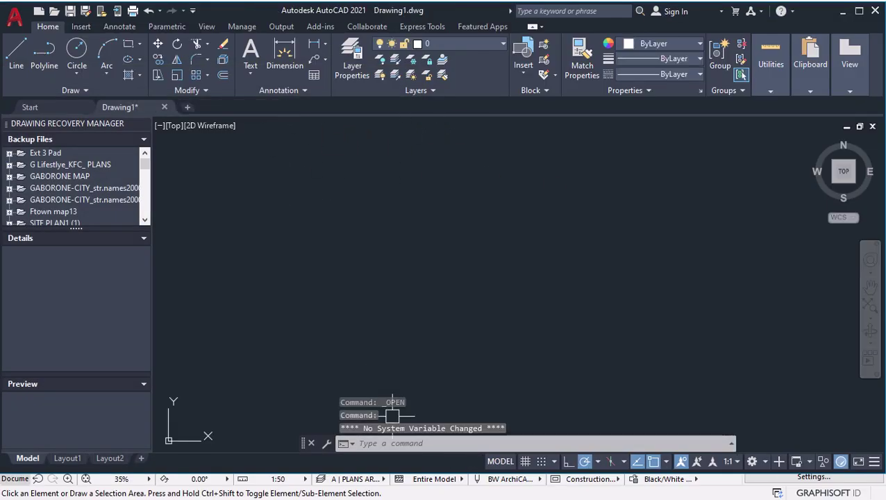
- Return to Archicad, retry the merge with the insertion point specified on-screen, place the drawing between the elevation markers and import all listed layers
{"action": "key", "text": "super"}
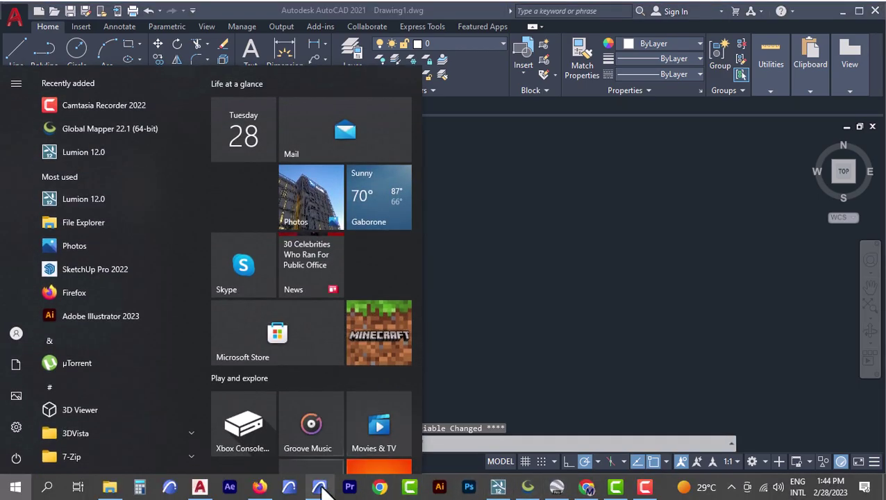
{"action": "left_click", "coordinate": [291, 490]}
{"action": "left_click", "coordinate": [494, 205]}
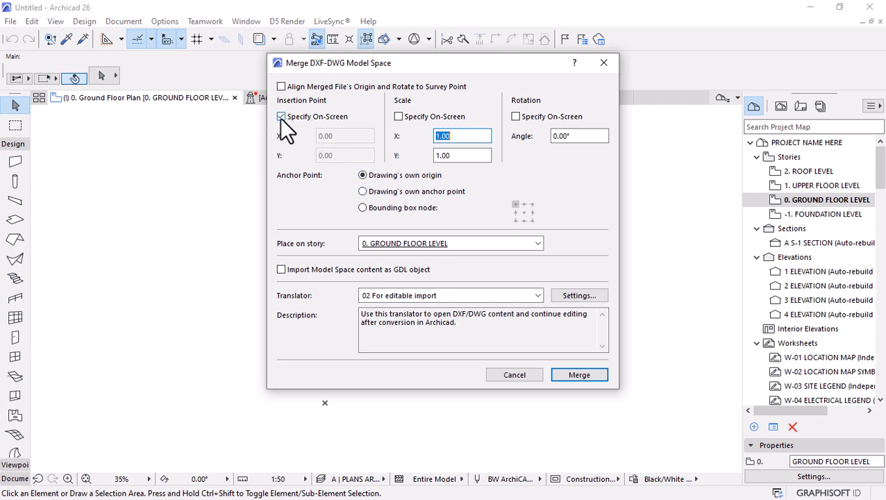
{"action": "left_click", "coordinate": [579, 373]}
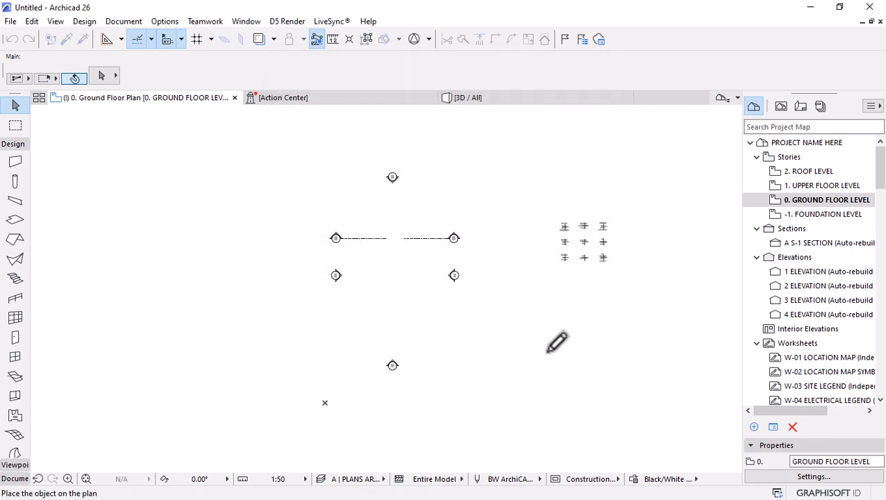
{"action": "left_click", "coordinate": [391, 287]}
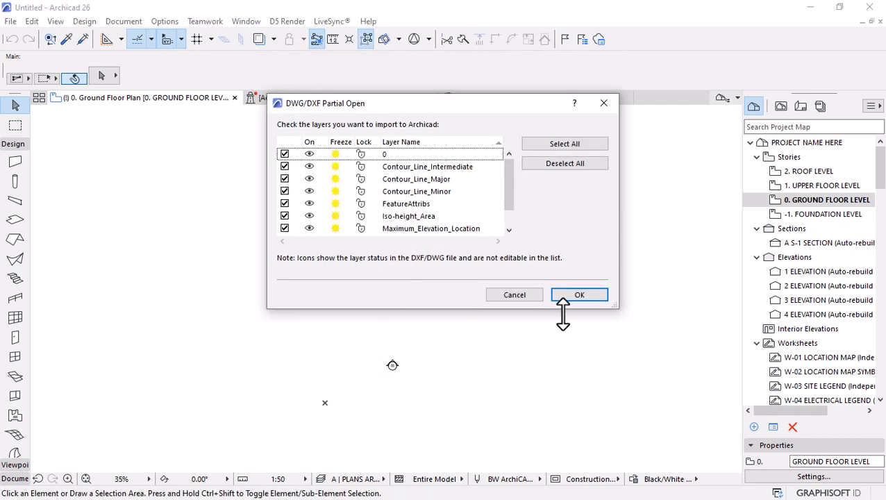
{"action": "left_click", "coordinate": [583, 298]}
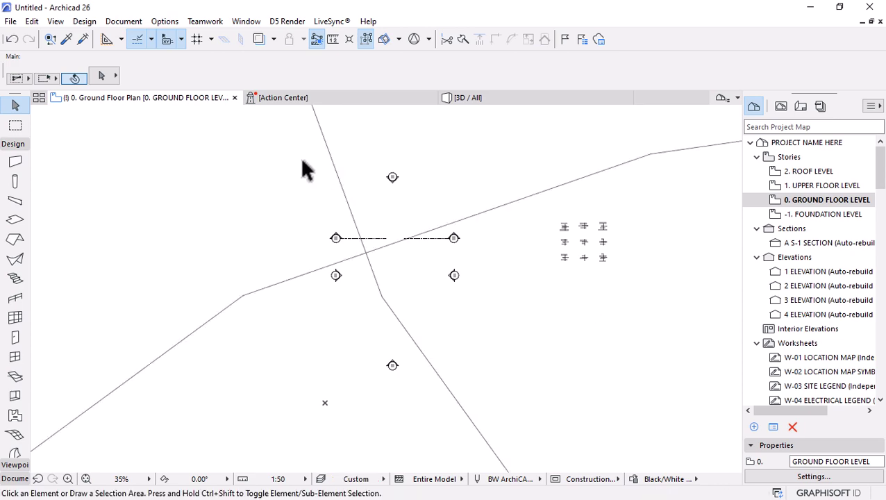
- Examine the merged site contours, the boundary and the height labels around Kgale Hill's peak
{"action": "scroll", "coordinate": [413, 295], "scroll_direction": "down", "scroll_amount": 15}
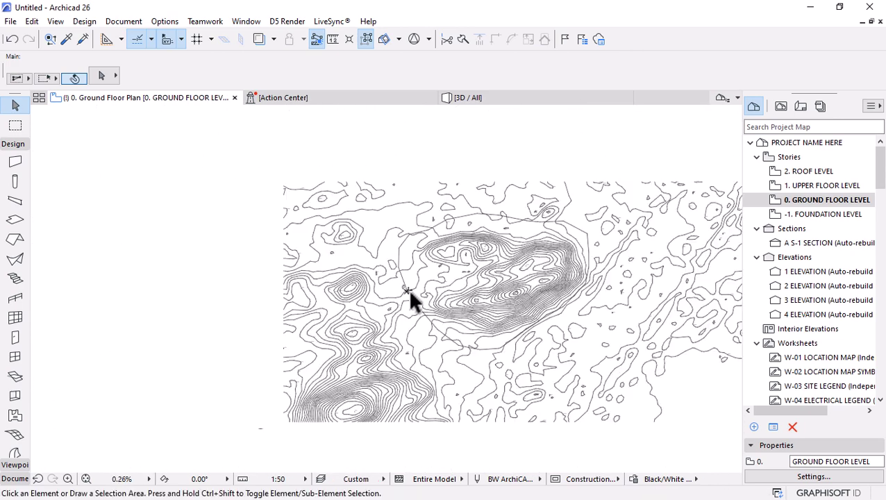
{"action": "scroll", "coordinate": [486, 264], "scroll_direction": "up", "scroll_amount": 5}
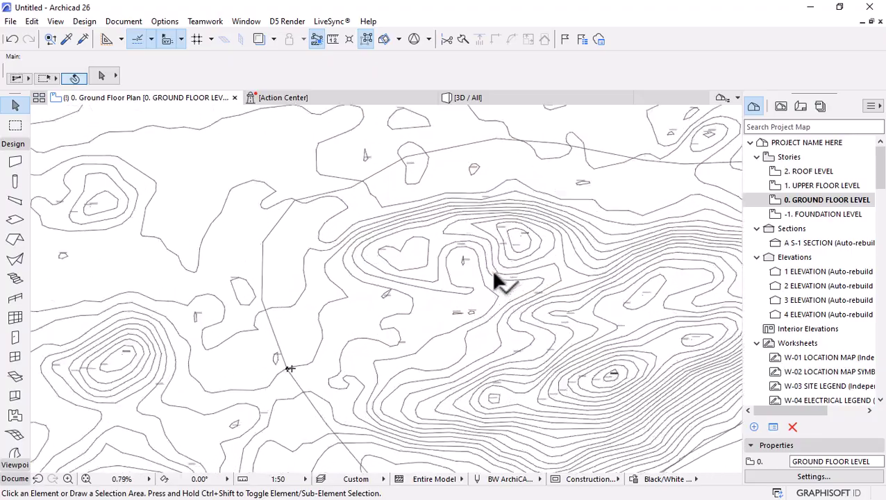
{"action": "scroll", "coordinate": [494, 274], "scroll_direction": "up", "scroll_amount": 6}
{"action": "scroll", "coordinate": [499, 316], "scroll_direction": "down", "scroll_amount": 5}
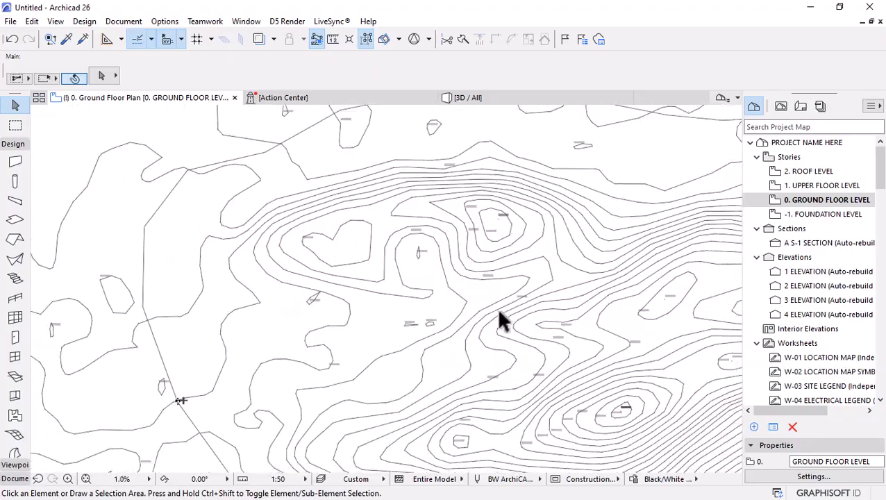
{"action": "scroll", "coordinate": [571, 365], "scroll_direction": "up", "scroll_amount": 5}
{"action": "scroll", "coordinate": [560, 340], "scroll_direction": "up", "scroll_amount": 6}
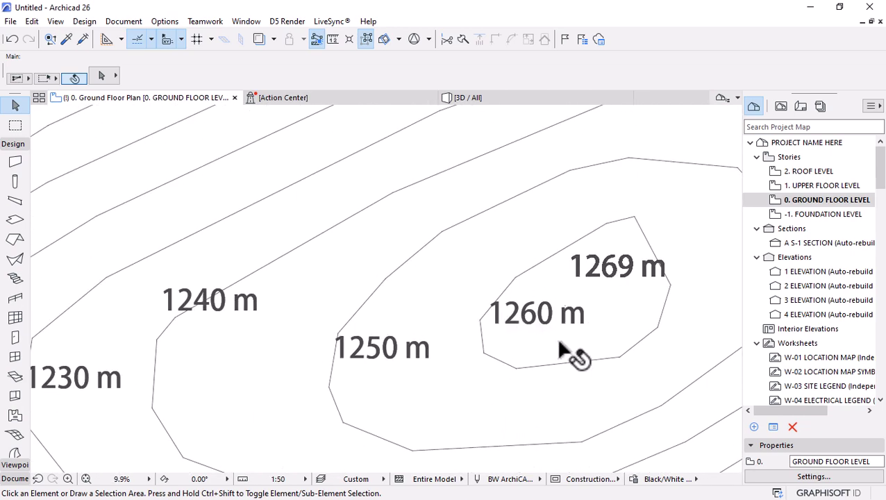
{"action": "scroll", "coordinate": [517, 323], "scroll_direction": "down", "scroll_amount": 9}
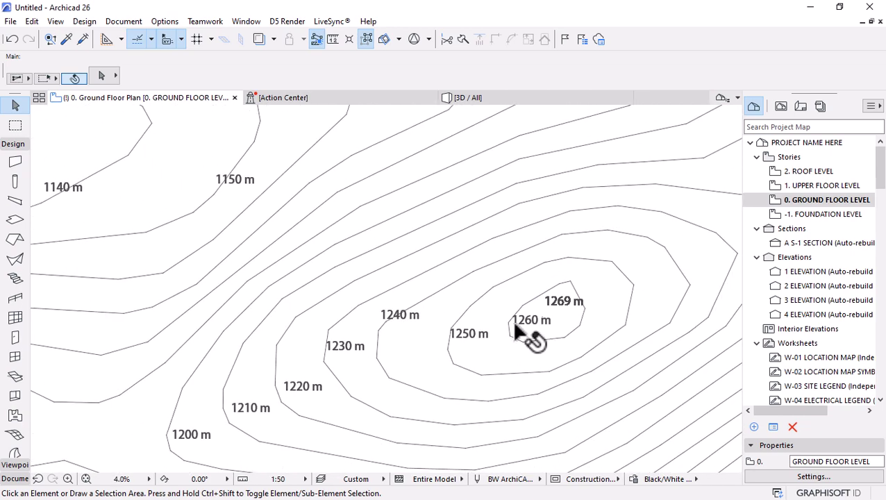
{"action": "scroll", "coordinate": [479, 298], "scroll_direction": "down", "scroll_amount": 7}
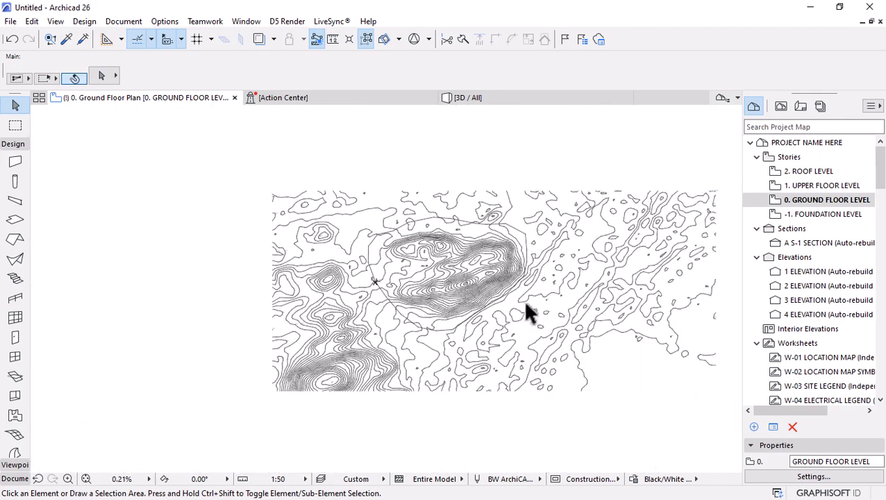
{"action": "scroll", "coordinate": [460, 293], "scroll_direction": "down", "scroll_amount": 4}
{"action": "scroll", "coordinate": [419, 292], "scroll_direction": "up", "scroll_amount": 7}
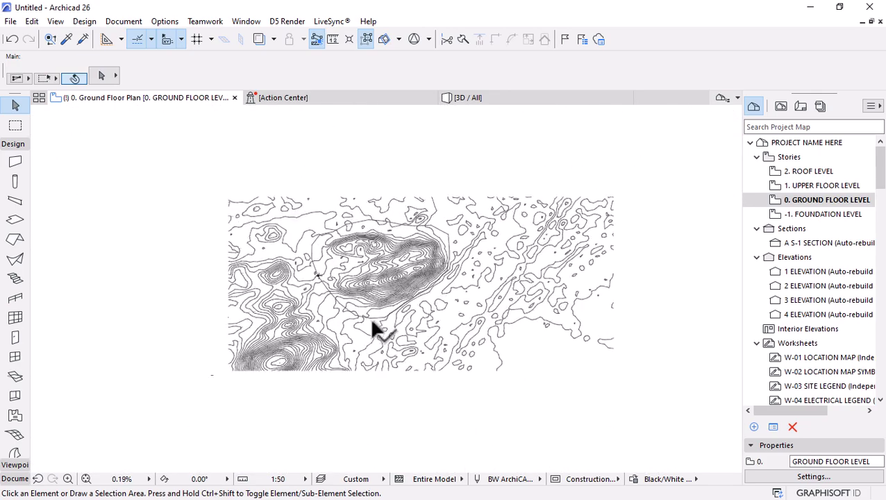
{"action": "scroll", "coordinate": [369, 234], "scroll_direction": "up", "scroll_amount": 2}
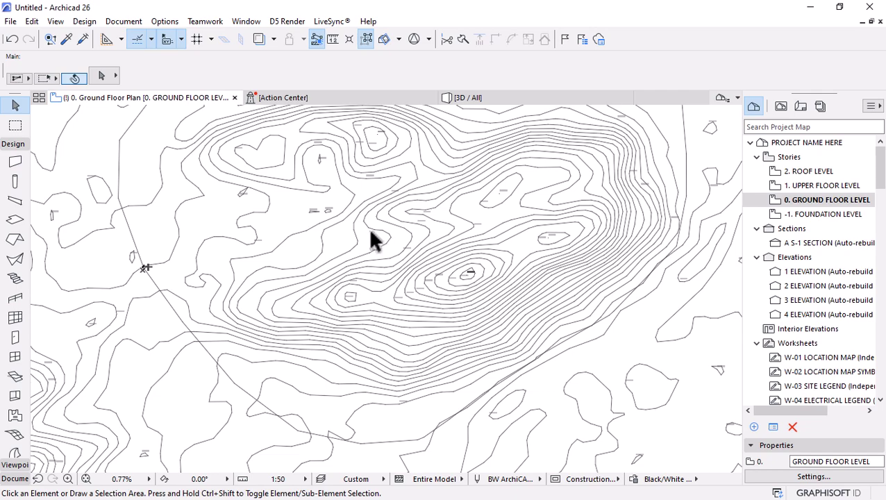
{"action": "scroll", "coordinate": [372, 240], "scroll_direction": "down", "scroll_amount": 6}
{"action": "scroll", "coordinate": [464, 222], "scroll_direction": "up", "scroll_amount": 1}
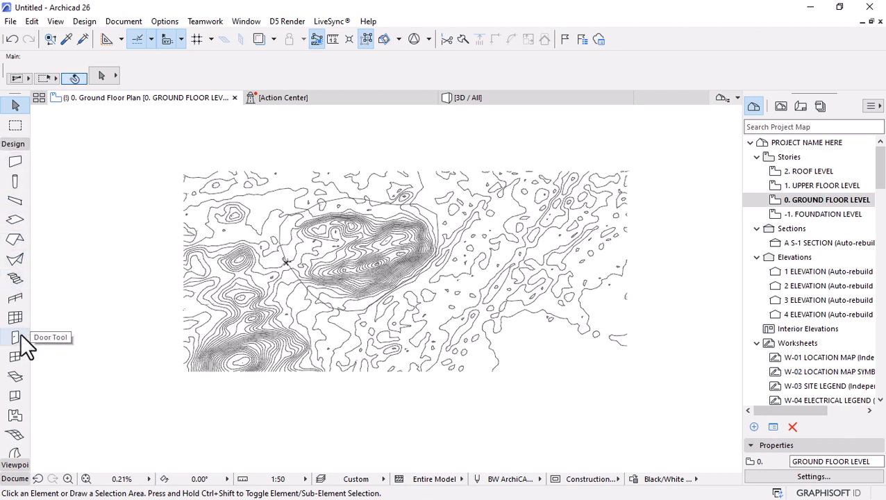
- Draw a rectangular mesh about 7307675 by 3231240 units over the full contour area with the Mesh tool
{"action": "scroll", "coordinate": [16, 421], "scroll_direction": "down", "scroll_amount": 3}
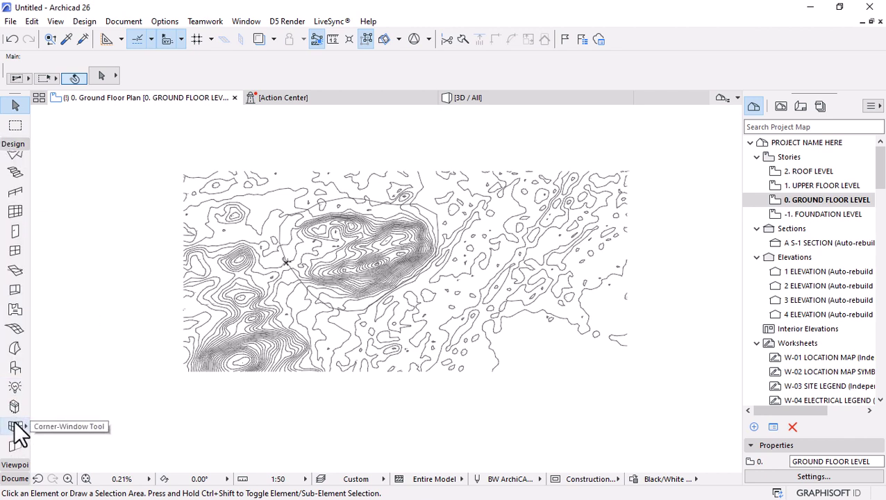
{"action": "left_click", "coordinate": [15, 330]}
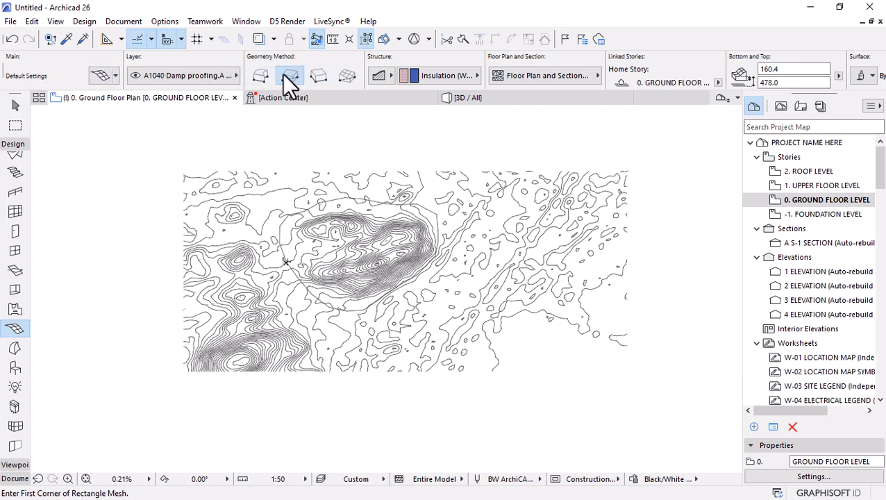
{"action": "left_click", "coordinate": [185, 176]}
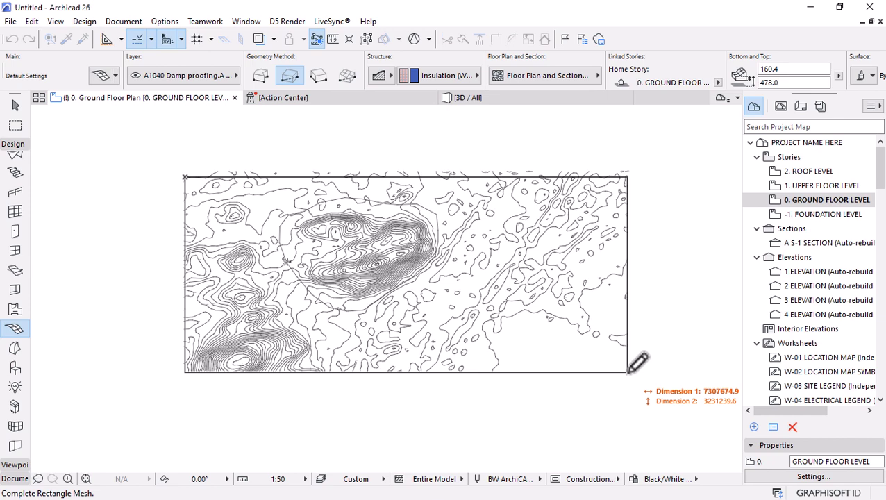
{"action": "left_click", "coordinate": [628, 372]}
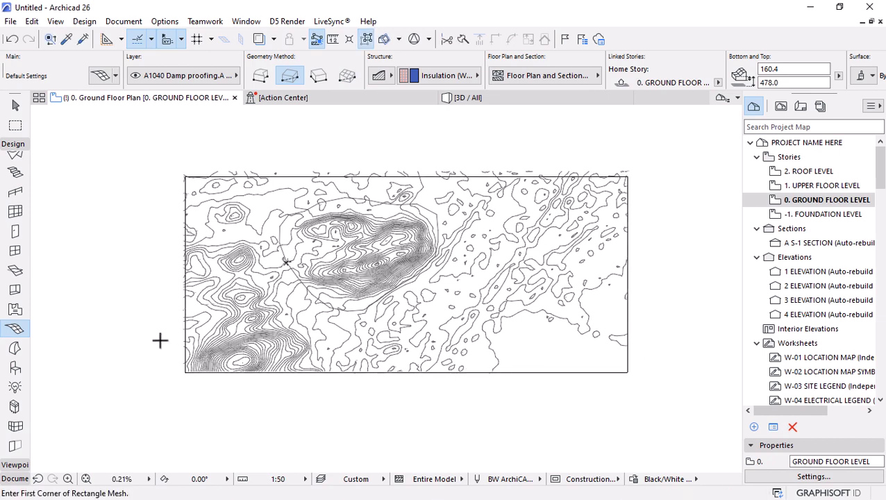
- Select the rectangular mesh and offset its lower and left edges to line up with the ends of the contours
{"action": "scroll", "coordinate": [246, 347], "scroll_direction": "up", "scroll_amount": 3}
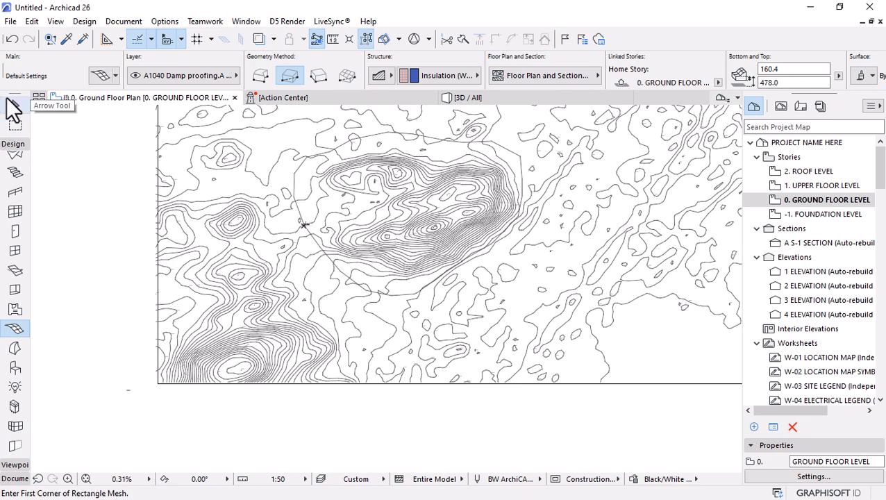
{"action": "left_click", "coordinate": [15, 104]}
{"action": "left_click", "coordinate": [664, 380]}
{"action": "scroll", "coordinate": [385, 383], "scroll_direction": "up", "scroll_amount": 5}
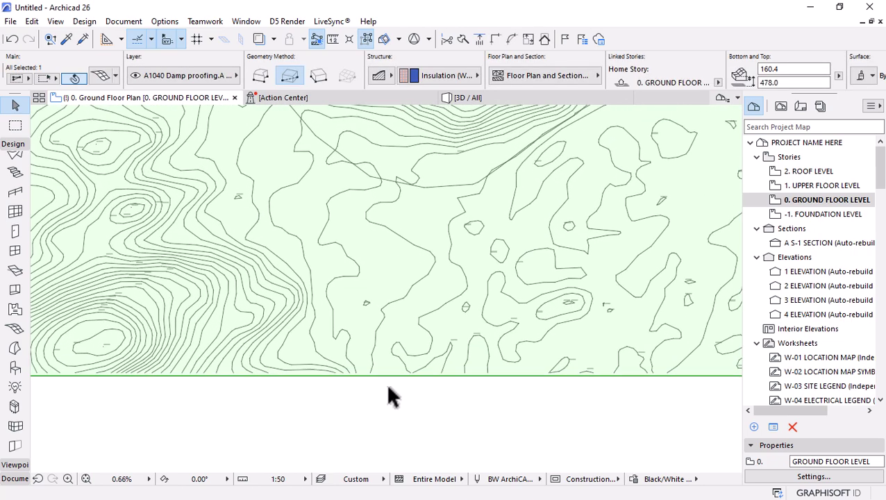
{"action": "left_click", "coordinate": [396, 359]}
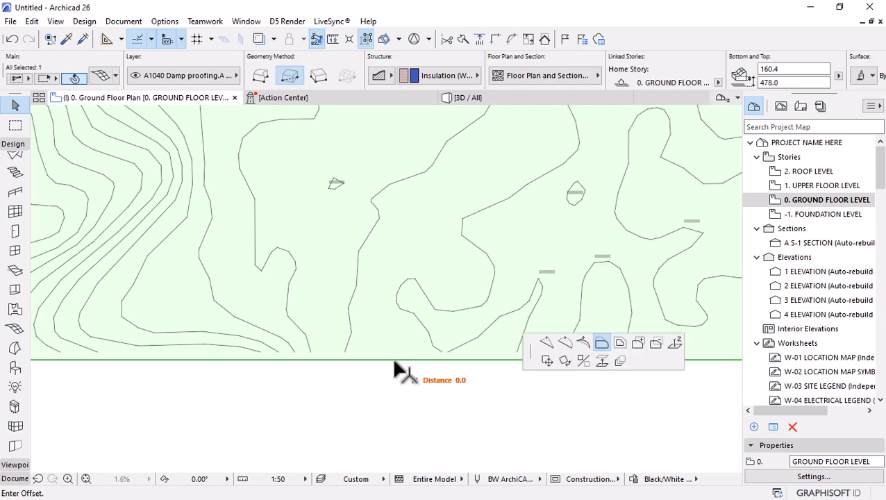
{"action": "key", "text": "Escape"}
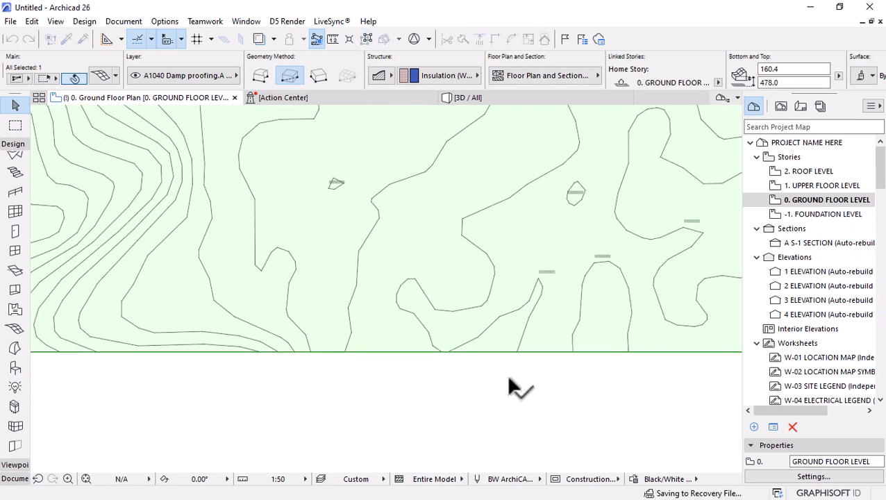
{"action": "scroll", "coordinate": [551, 380], "scroll_direction": "down", "scroll_amount": 6}
{"action": "scroll", "coordinate": [334, 208], "scroll_direction": "up", "scroll_amount": 10}
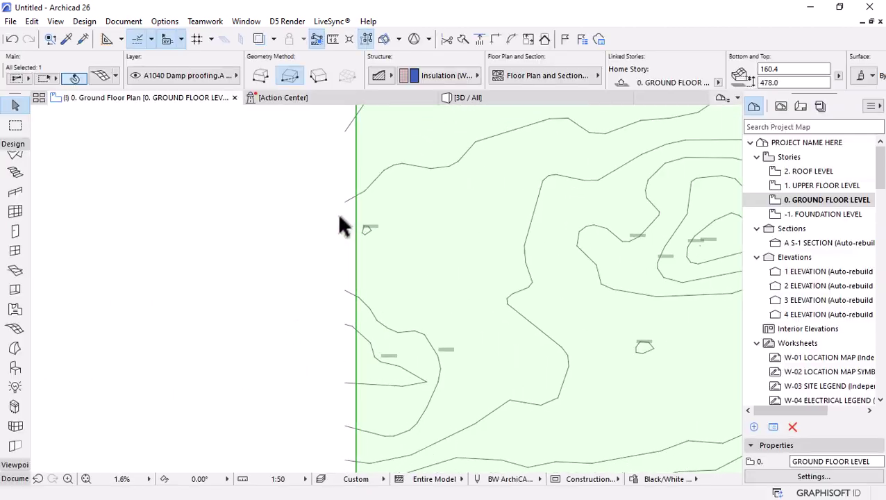
{"action": "left_click", "coordinate": [362, 212]}
{"action": "key", "text": "Escape"}
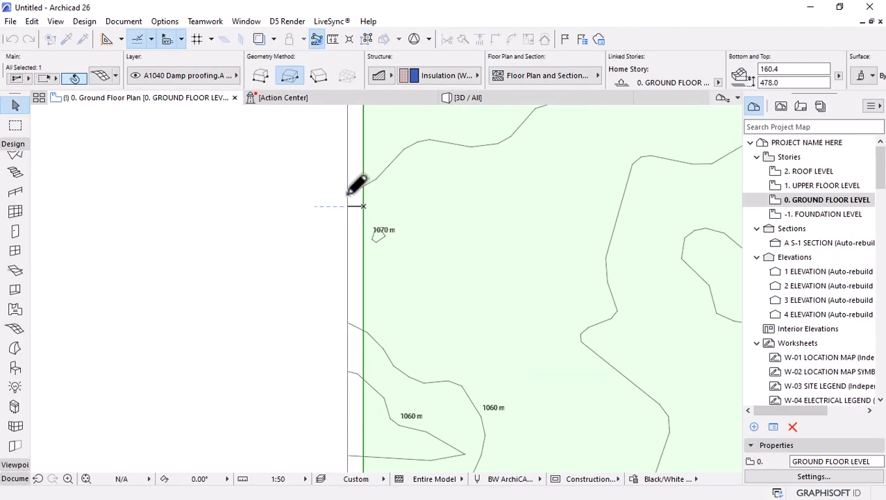
- Offset the mesh's upper edge outward about 91909 mm and its right edge inward about 8589 mm to meet the contour limits
{"action": "scroll", "coordinate": [322, 227], "scroll_direction": "down", "scroll_amount": 12}
{"action": "scroll", "coordinate": [208, 192], "scroll_direction": "up", "scroll_amount": 4}
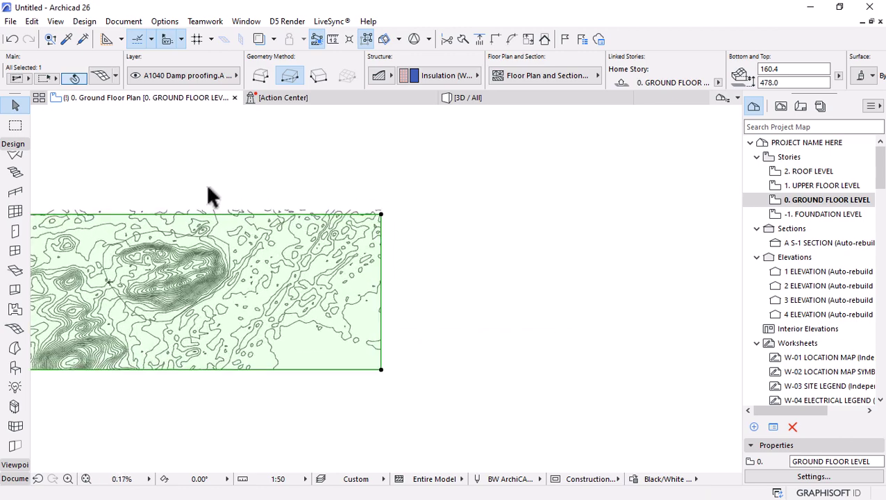
{"action": "scroll", "coordinate": [381, 260], "scroll_direction": "up", "scroll_amount": 6}
{"action": "left_click", "coordinate": [381, 266]}
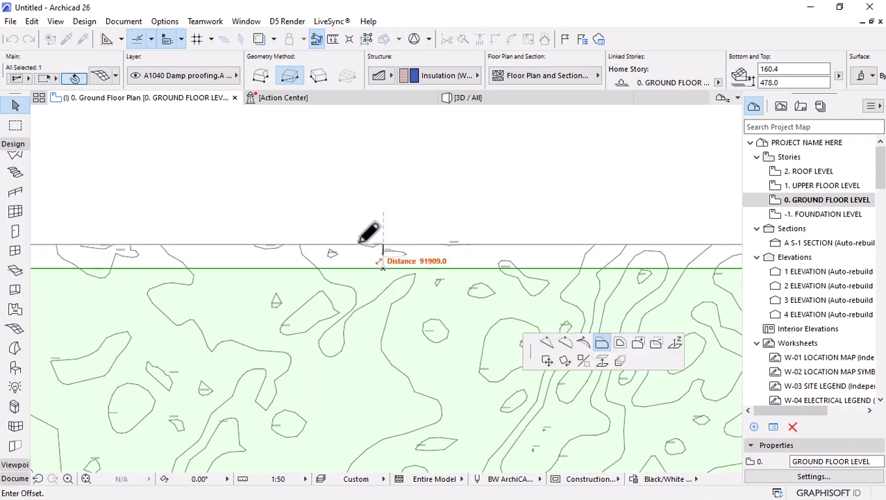
{"action": "key", "text": "Escape"}
{"action": "scroll", "coordinate": [406, 240], "scroll_direction": "down", "scroll_amount": 5}
{"action": "scroll", "coordinate": [406, 239], "scroll_direction": "up", "scroll_amount": 7}
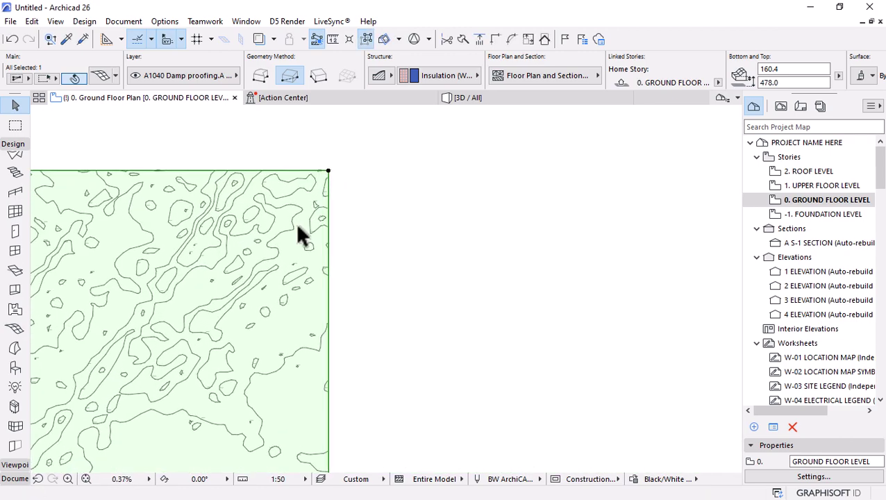
{"action": "left_click", "coordinate": [382, 202]}
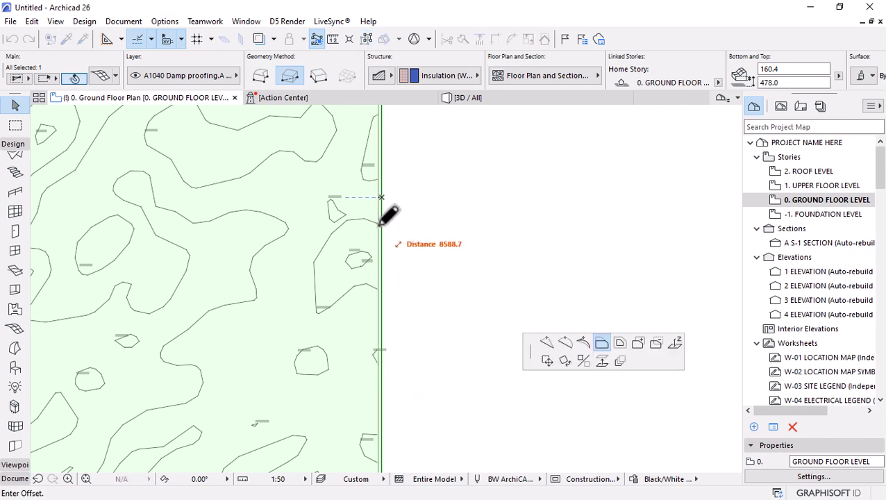
{"action": "key", "text": "Escape"}
{"action": "scroll", "coordinate": [511, 243], "scroll_direction": "down", "scroll_amount": 7}
{"action": "scroll", "coordinate": [536, 240], "scroll_direction": "down", "scroll_amount": 1}
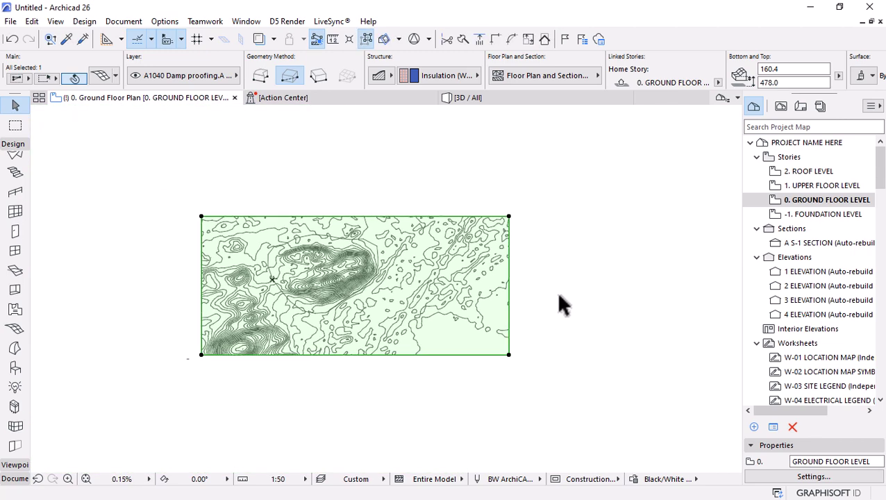
- Set the selected mesh's building material to Earth
{"action": "scroll", "coordinate": [290, 270], "scroll_direction": "up", "scroll_amount": 3}
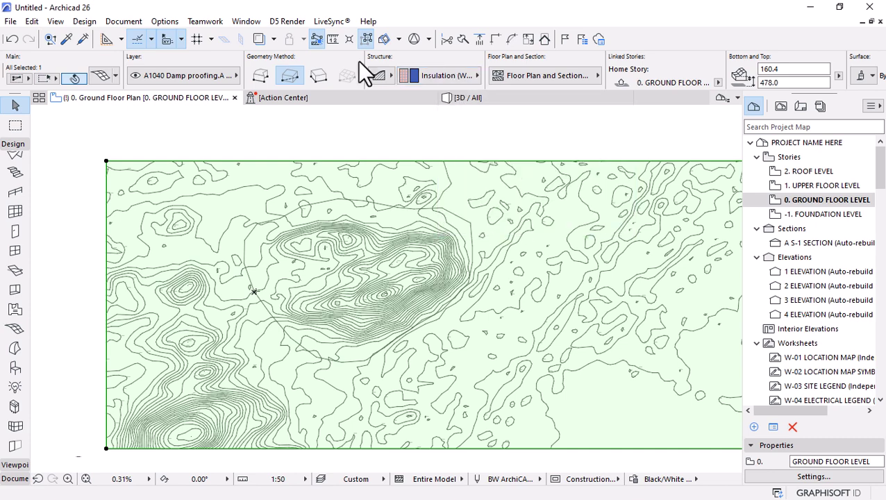
{"action": "left_click", "coordinate": [444, 76]}
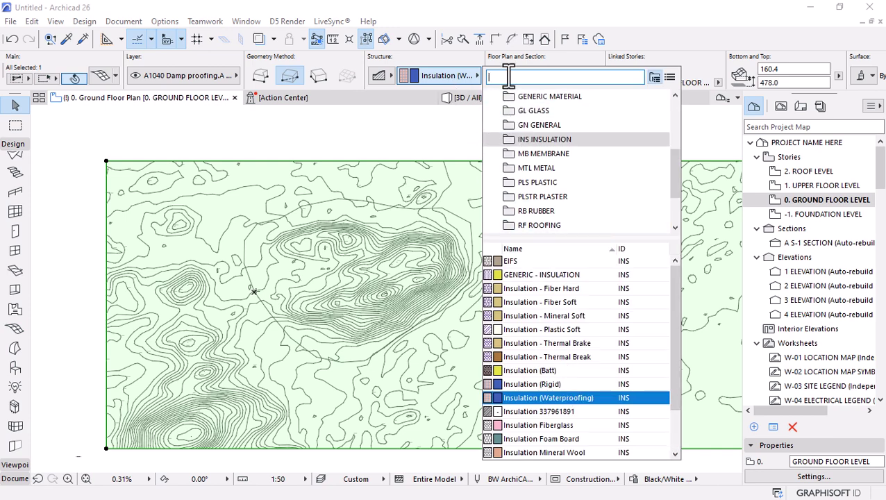
{"action": "type", "text": "eart"}
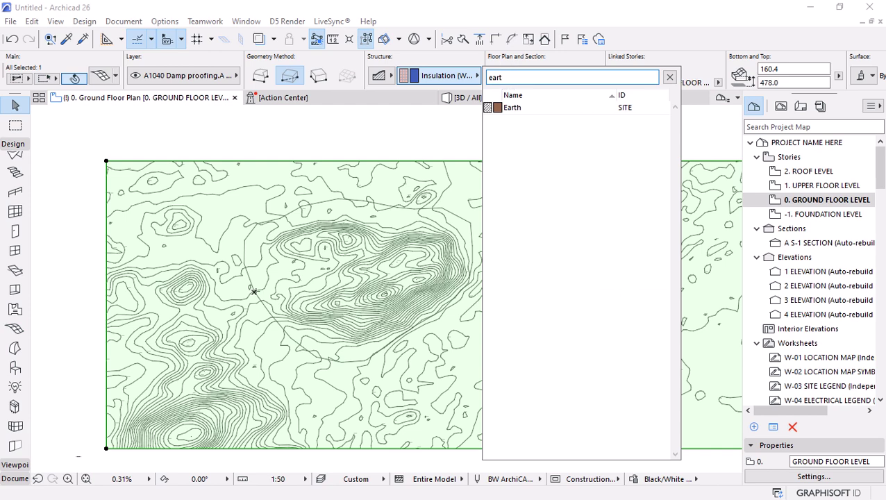
{"action": "left_click", "coordinate": [504, 107]}
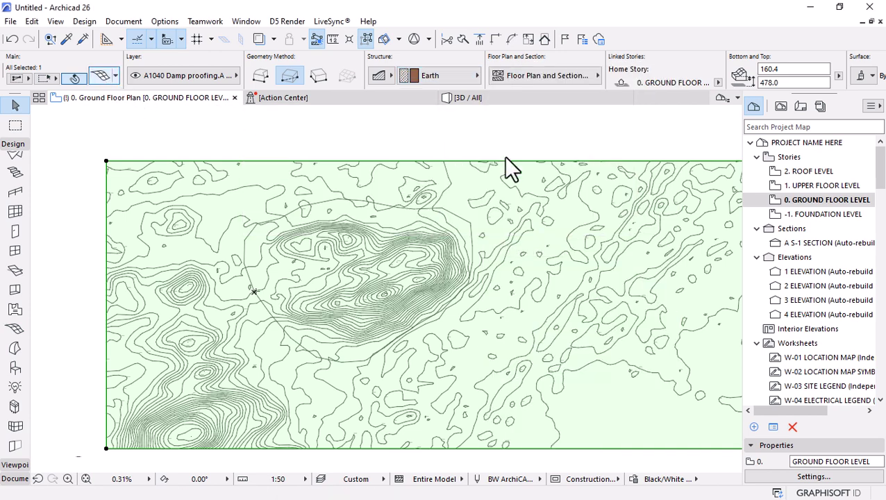
- Override the mesh's top surface with SITE LS-Grass Green in its selection settings
{"action": "key", "text": "ctrl+t"}
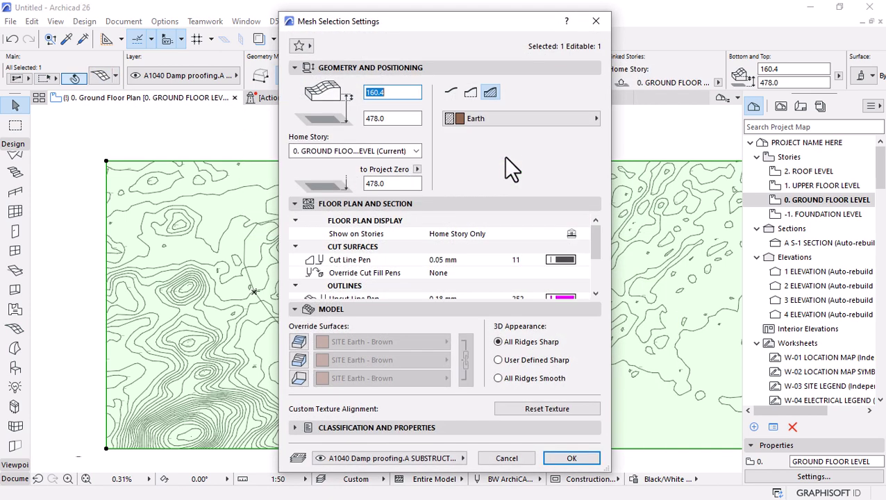
{"action": "left_click", "coordinate": [300, 342]}
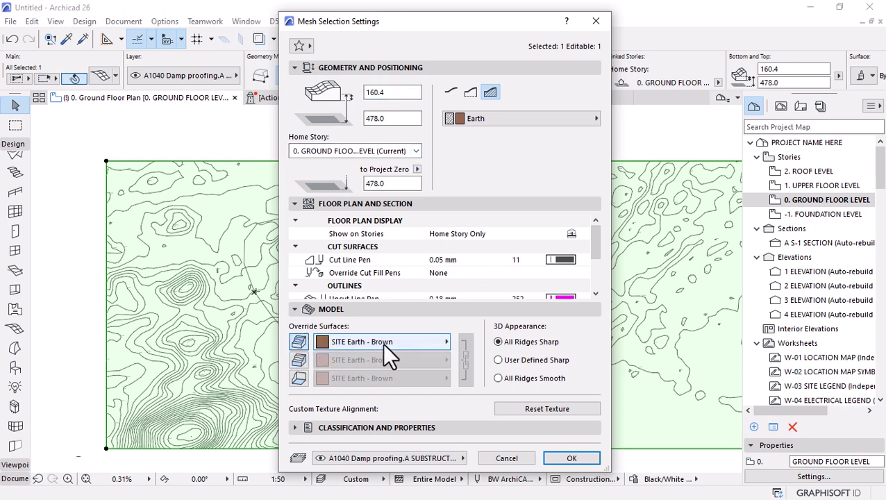
{"action": "left_click", "coordinate": [366, 342]}
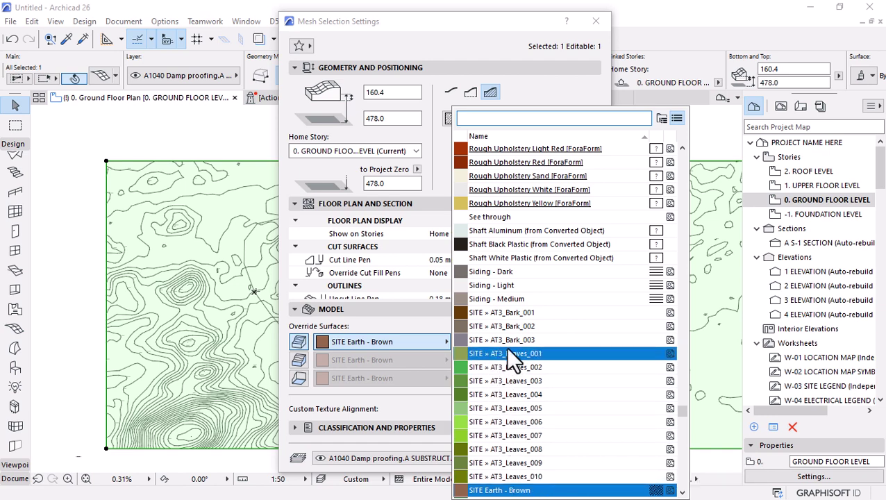
{"action": "scroll", "coordinate": [548, 346], "scroll_direction": "down", "scroll_amount": 8}
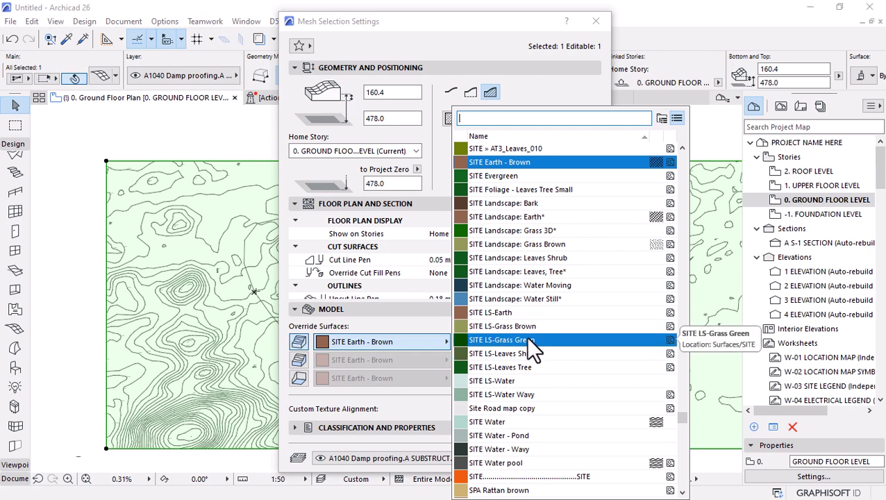
{"action": "left_click", "coordinate": [528, 339]}
{"action": "left_click", "coordinate": [571, 458]}
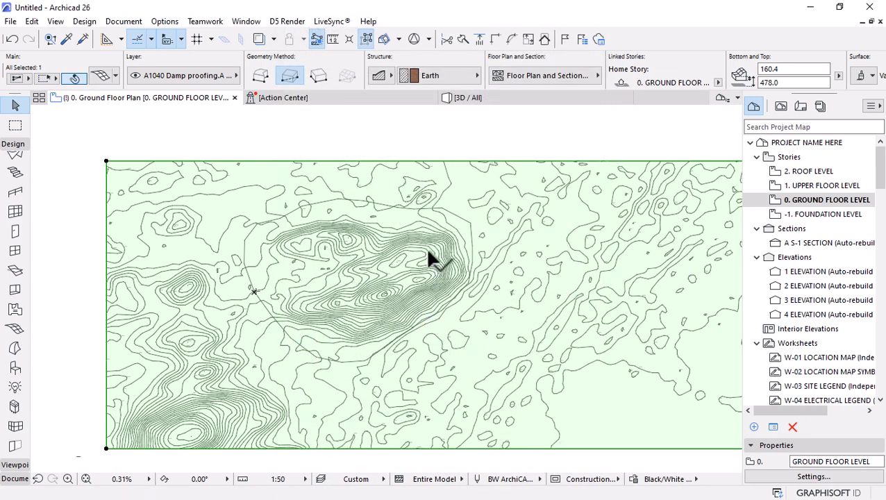
- Move the mesh to the G1010 Site Clearing (Mesh) layer and clear the selection
{"action": "scroll", "coordinate": [425, 247], "scroll_direction": "down", "scroll_amount": 3}
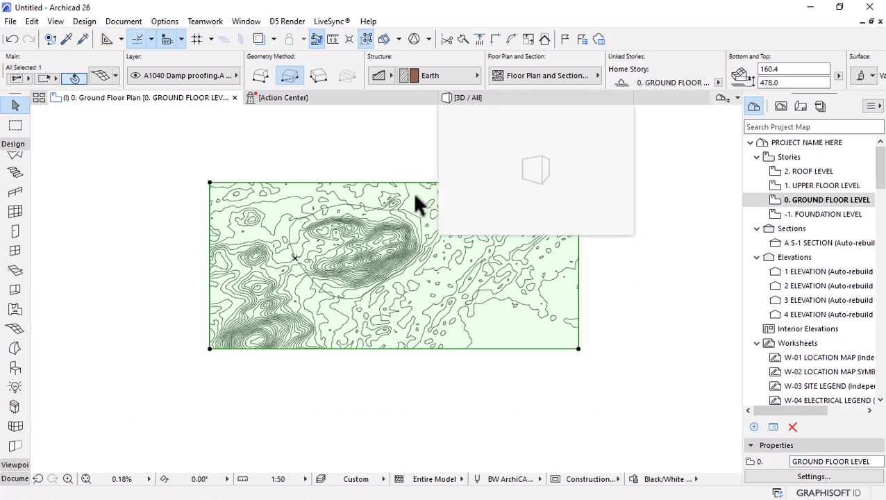
{"action": "left_click", "coordinate": [179, 75]}
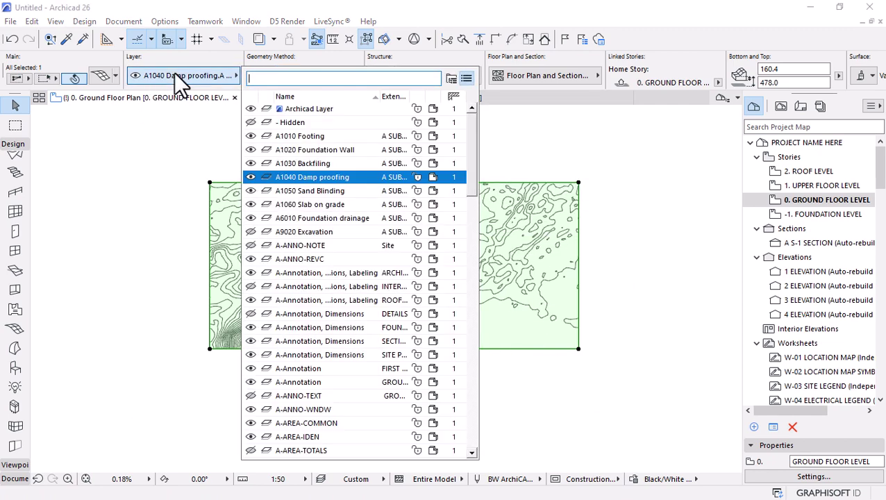
{"action": "left_click_drag", "start_coordinate": [467, 142], "coordinate": [493, 368]}
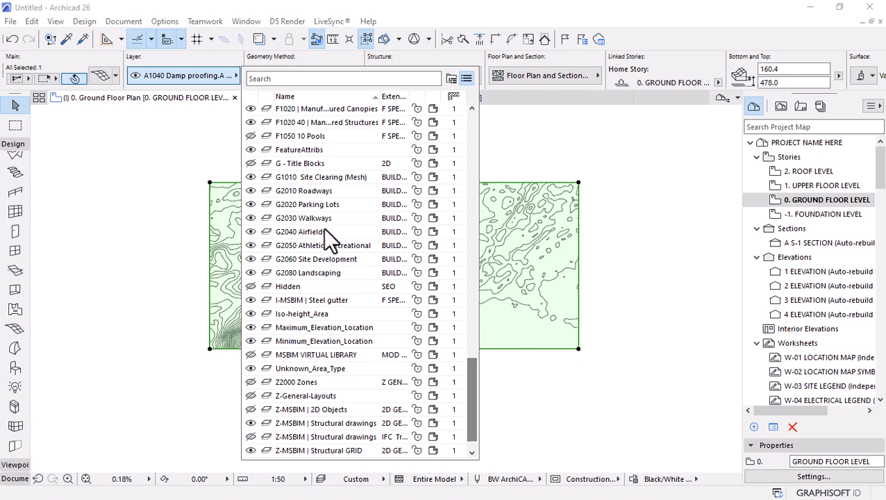
{"action": "left_click", "coordinate": [334, 178]}
{"action": "left_click", "coordinate": [232, 440]}
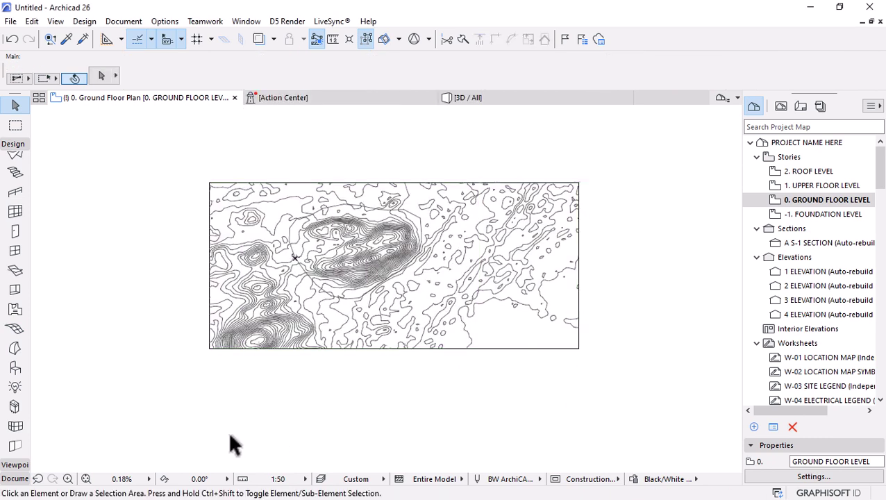
- Show only the mesh in the 3D perspective, fit and orbit it into view, and select it there
{"action": "scroll", "coordinate": [355, 250], "scroll_direction": "up", "scroll_amount": 1}
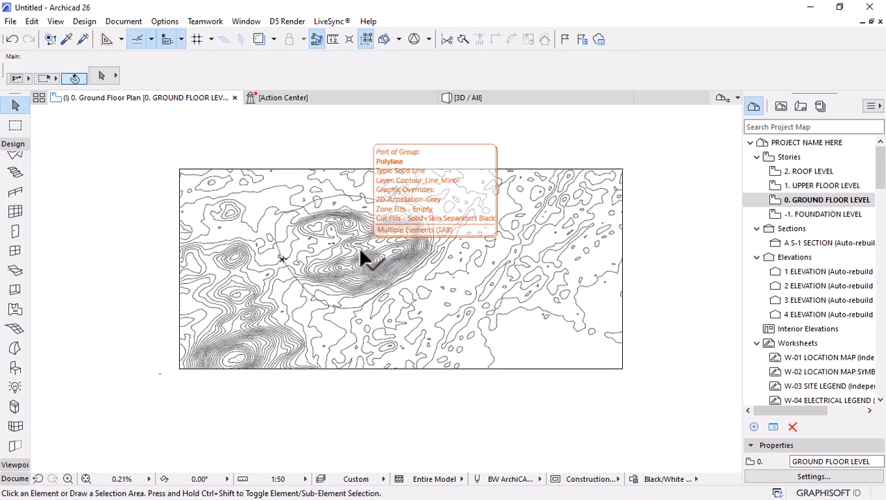
{"action": "scroll", "coordinate": [331, 257], "scroll_direction": "up", "scroll_amount": 1}
{"action": "scroll", "coordinate": [320, 253], "scroll_direction": "down", "scroll_amount": 2}
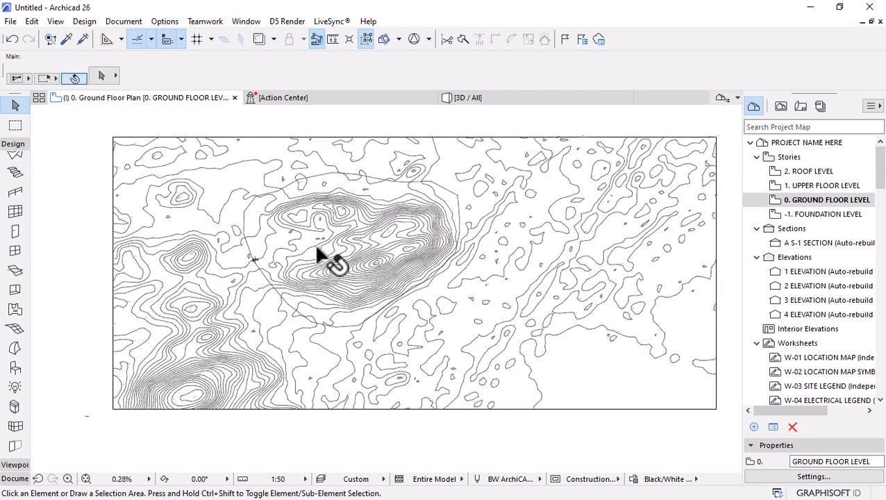
{"action": "left_click", "coordinate": [483, 331]}
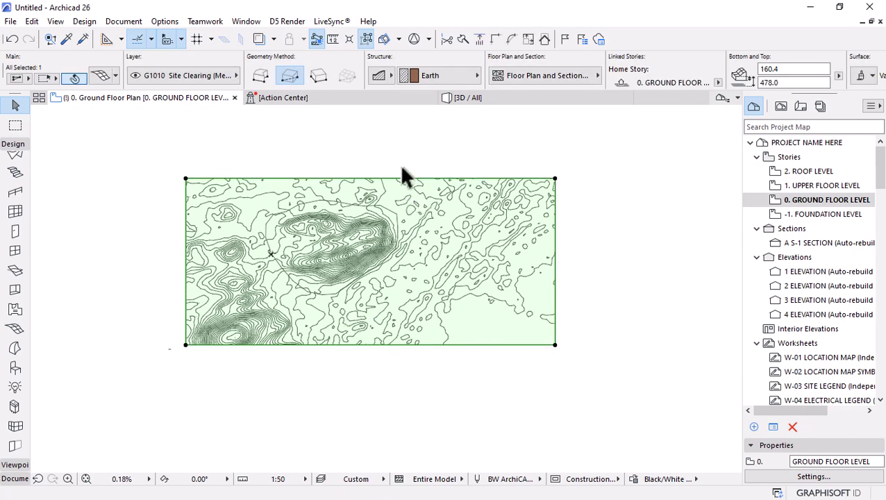
{"action": "key", "text": "F5"}
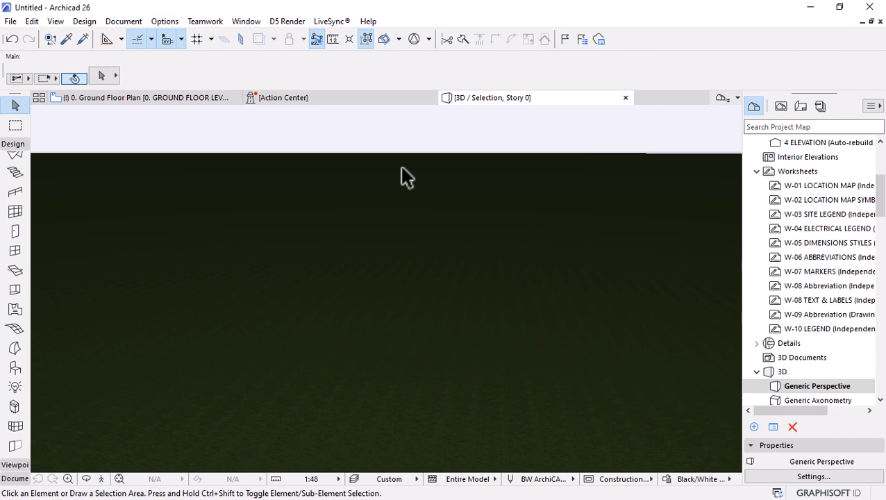
{"action": "left_click", "coordinate": [120, 479]}
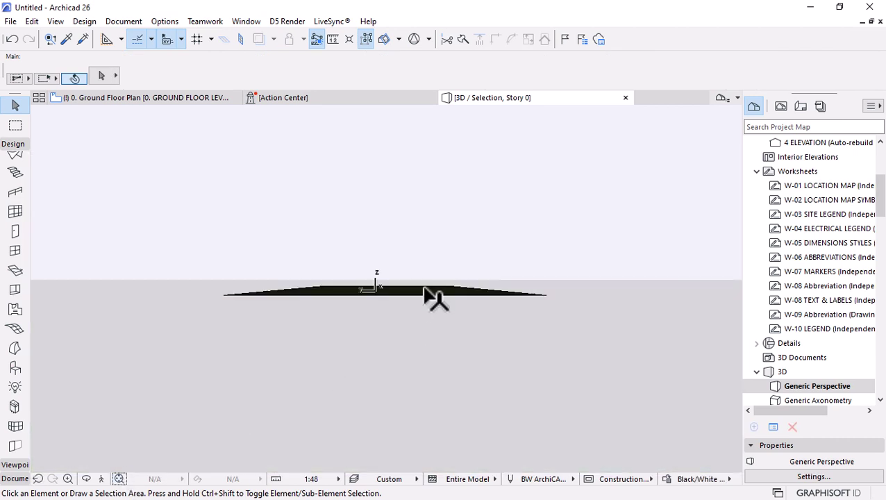
{"action": "left_click", "coordinate": [425, 290]}
{"action": "scroll", "coordinate": [421, 287], "scroll_direction": "up", "scroll_amount": 1}
{"action": "middle_click_drag", "start_coordinate": [494, 325], "coordinate": [555, 387], "text": "shift"}
{"action": "left_click", "coordinate": [421, 316]}
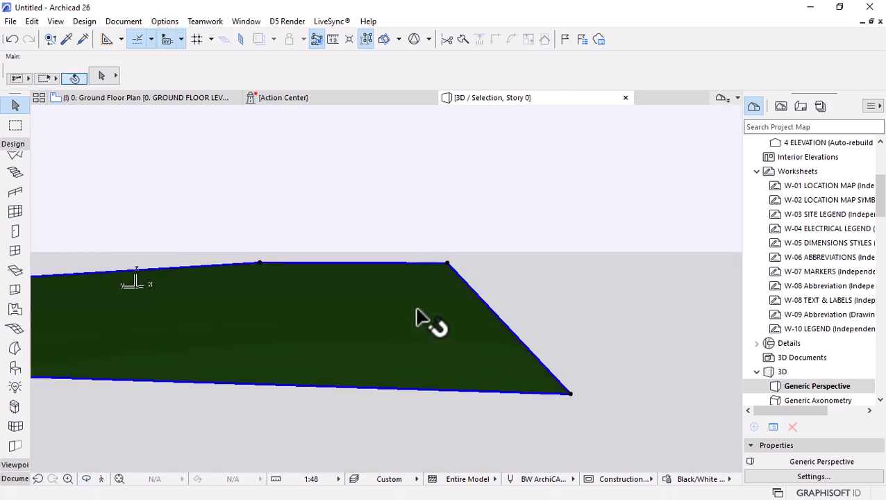
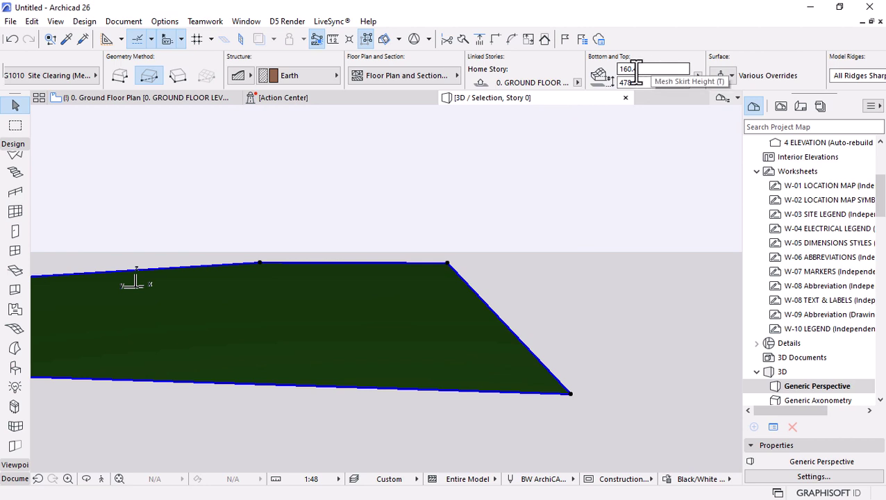
- Set the project's working length and layout units to meter, keeping square meter for area and decimal degrees for angles
{"action": "left_click", "coordinate": [164, 22]}
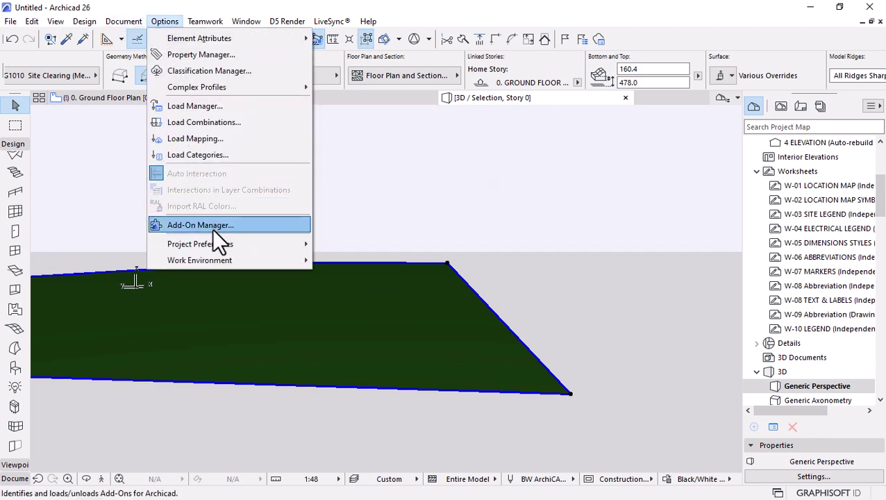
{"action": "mouse_move", "coordinate": [195, 248]}
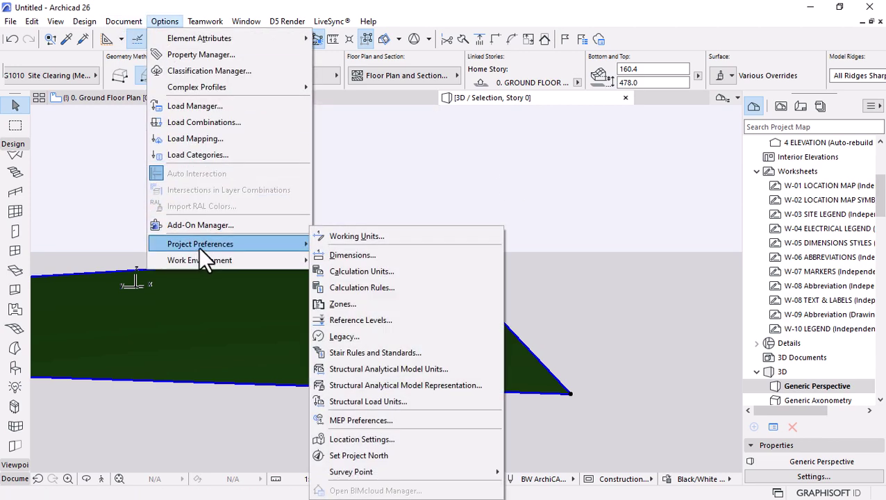
{"action": "left_click", "coordinate": [361, 237]}
{"action": "left_click", "coordinate": [536, 89]}
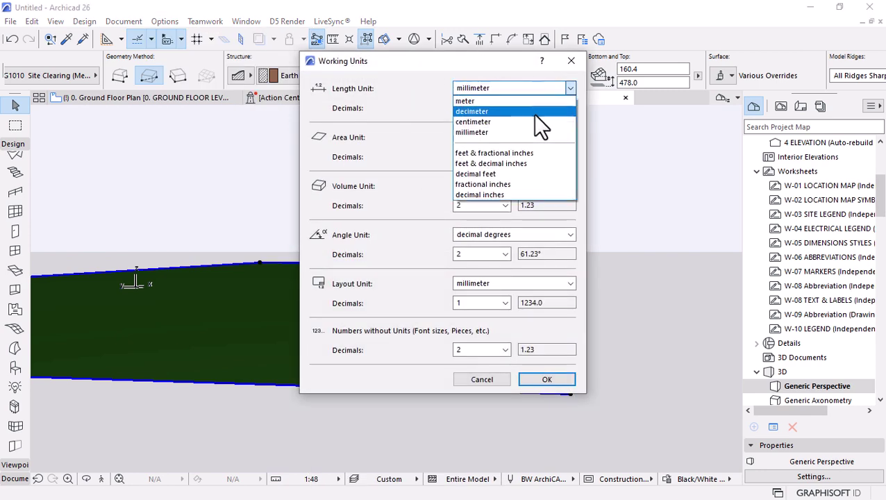
{"action": "left_click", "coordinate": [471, 102]}
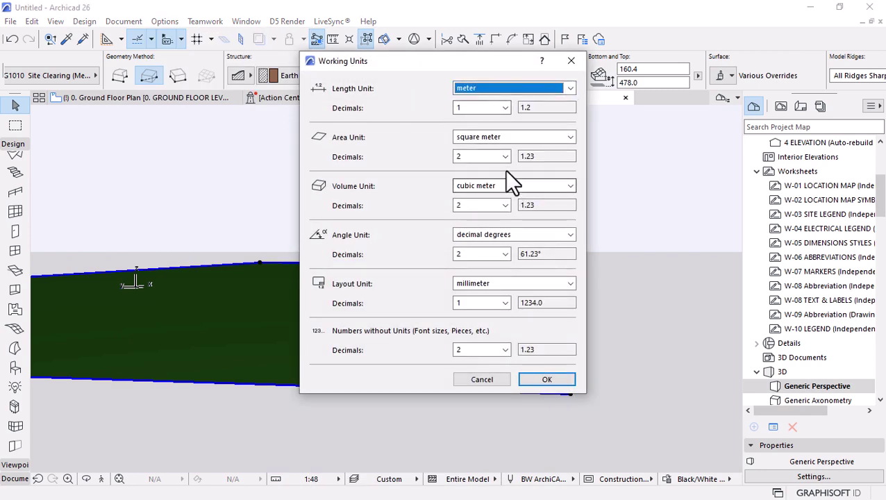
{"action": "left_click", "coordinate": [525, 139]}
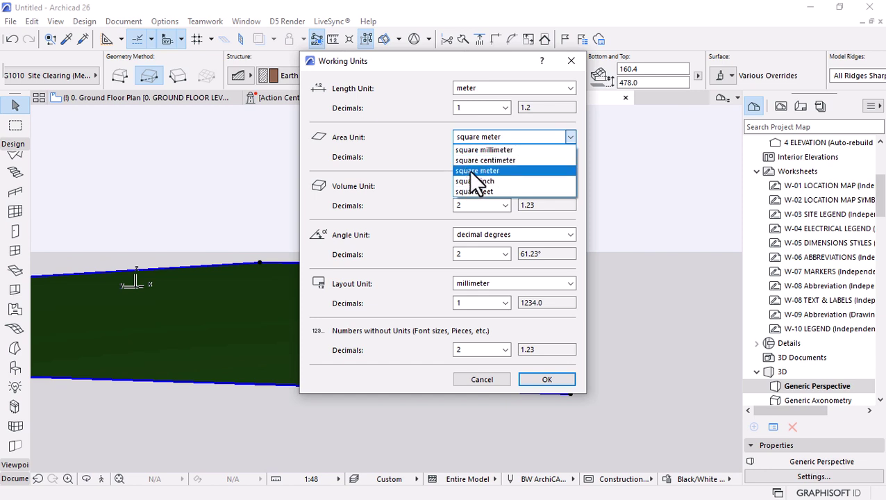
{"action": "left_click", "coordinate": [468, 170]}
{"action": "left_click", "coordinate": [524, 234]}
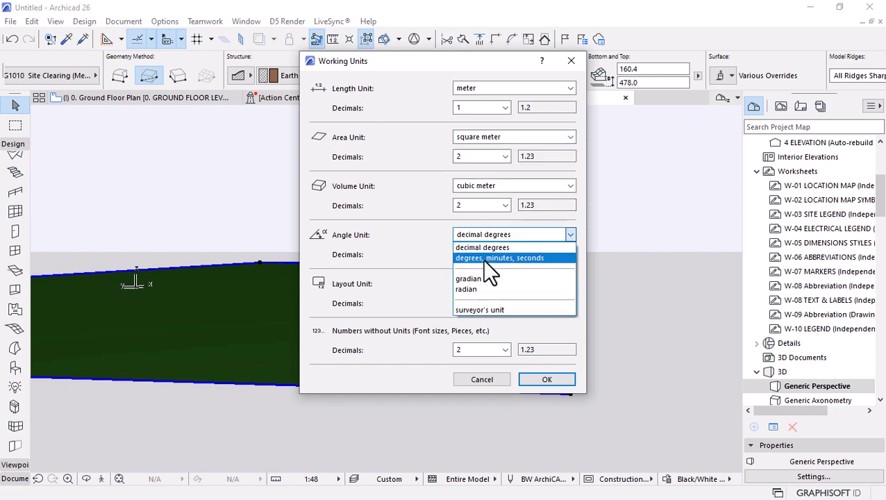
{"action": "left_click", "coordinate": [605, 282]}
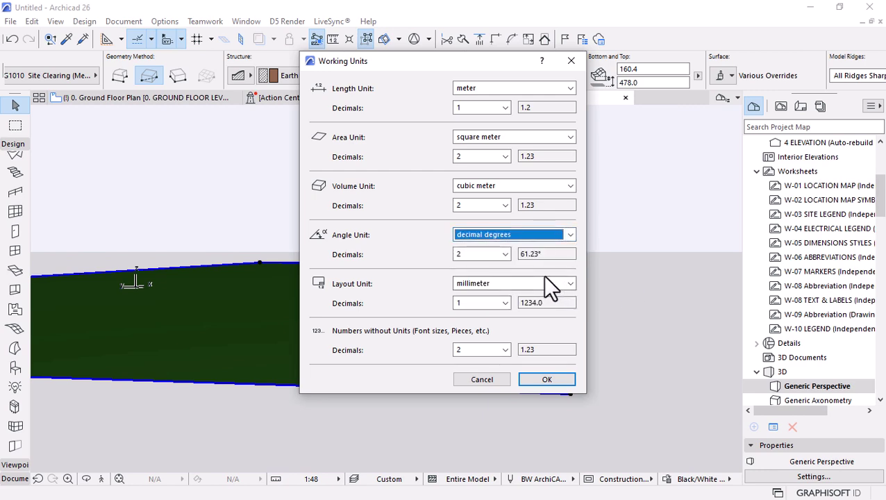
{"action": "left_click", "coordinate": [498, 280]}
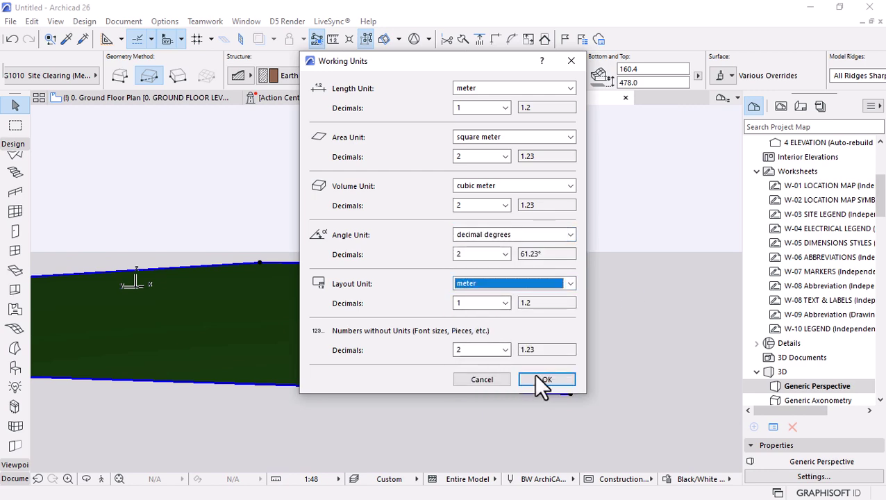
{"action": "left_click", "coordinate": [536, 375]}
- Set the selected mesh's skirt height to 5.0 m and its base elevation to 0.0, and inspect its edge in 3D
{"action": "left_click", "coordinate": [759, 69]}
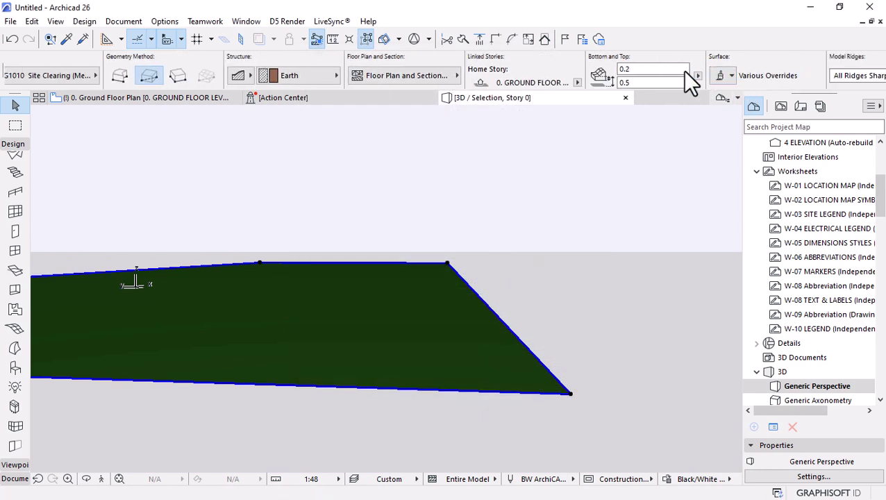
{"action": "type", "text": "5"}
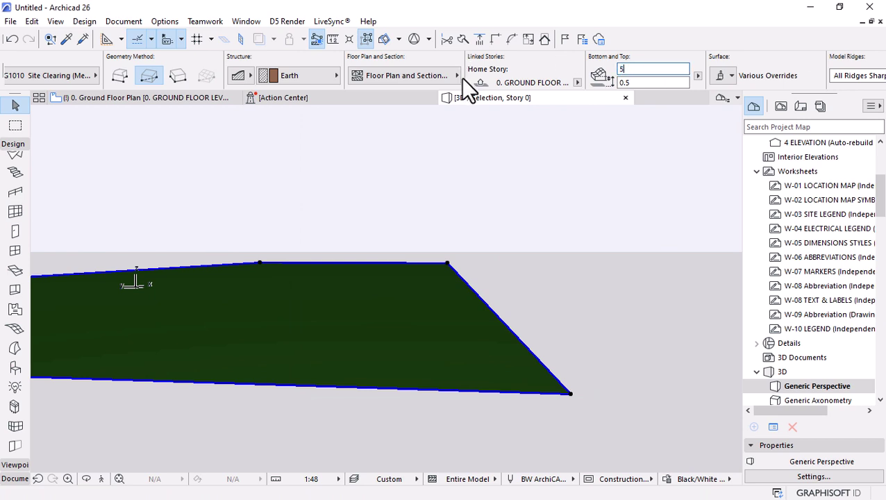
{"action": "type", "text": ".0"}
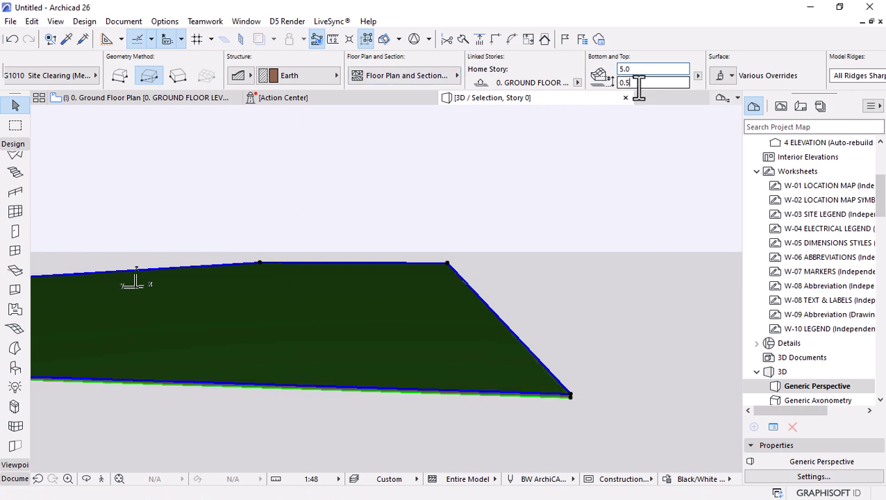
{"action": "left_click", "coordinate": [638, 83]}
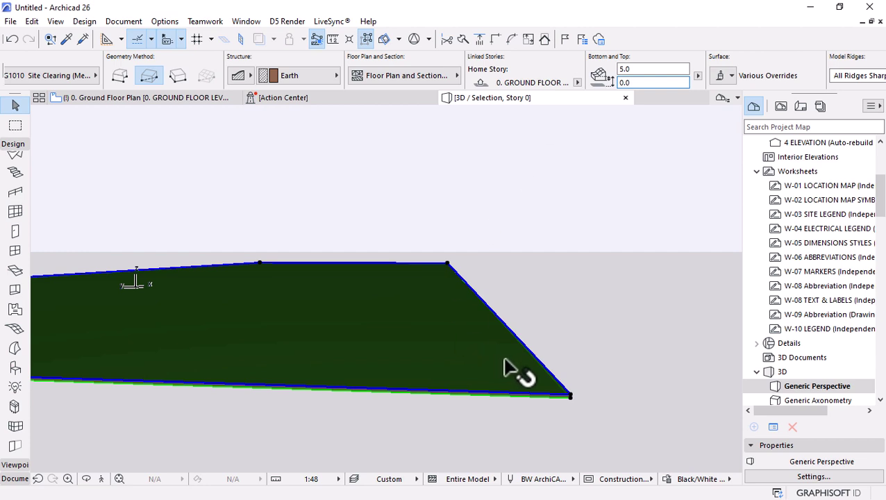
{"action": "key", "text": "Return"}
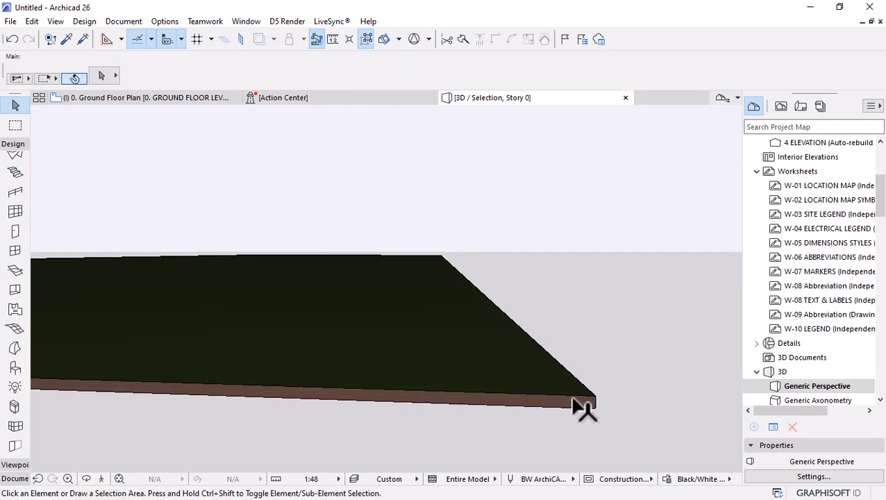
{"action": "scroll", "coordinate": [582, 410], "scroll_direction": "up", "scroll_amount": 3}
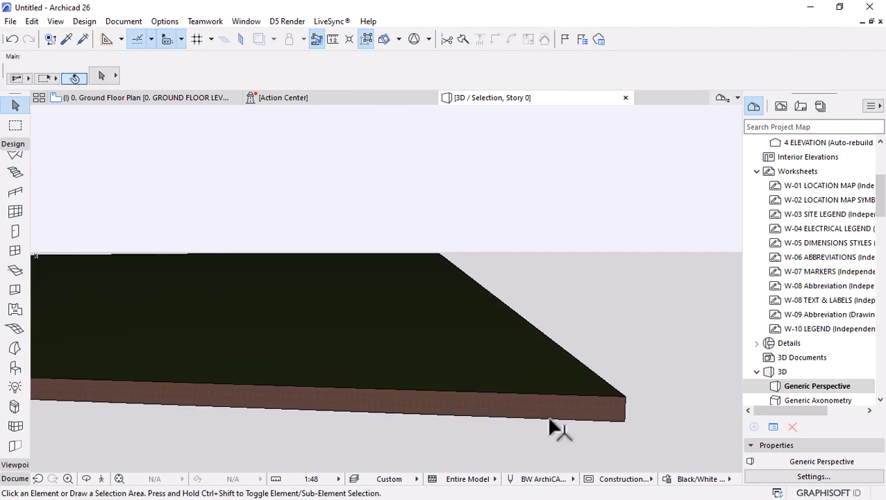
{"action": "scroll", "coordinate": [556, 427], "scroll_direction": "down", "scroll_amount": 5}
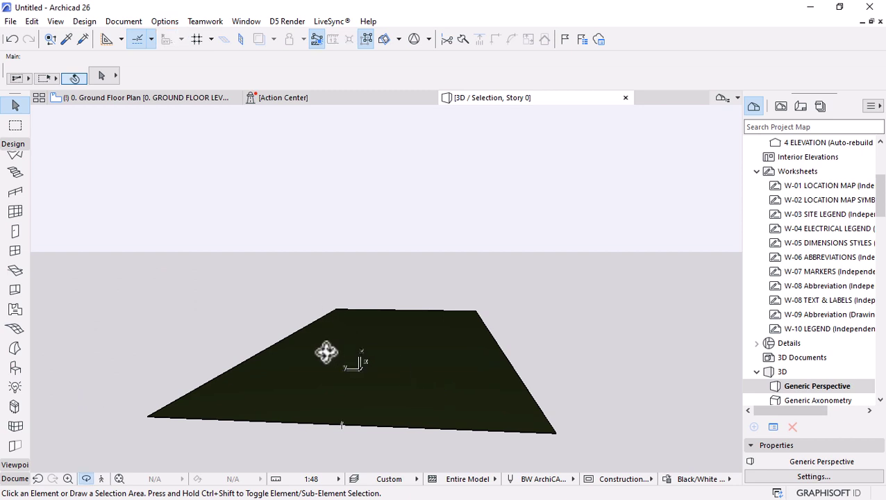
{"action": "middle_click_drag", "start_coordinate": [327, 352], "coordinate": [420, 311], "text": "shift"}
- Return to the ground floor plan and select the terrain mesh
{"action": "left_click", "coordinate": [122, 98]}
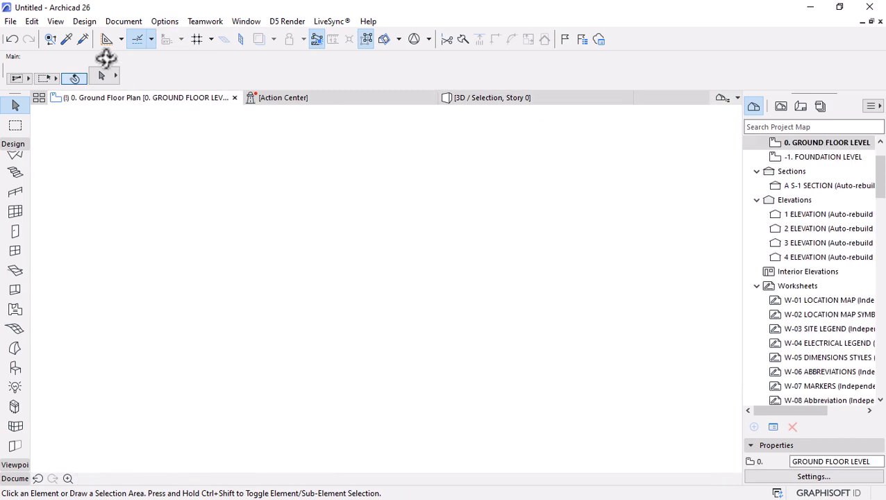
{"action": "left_click", "coordinate": [352, 243]}
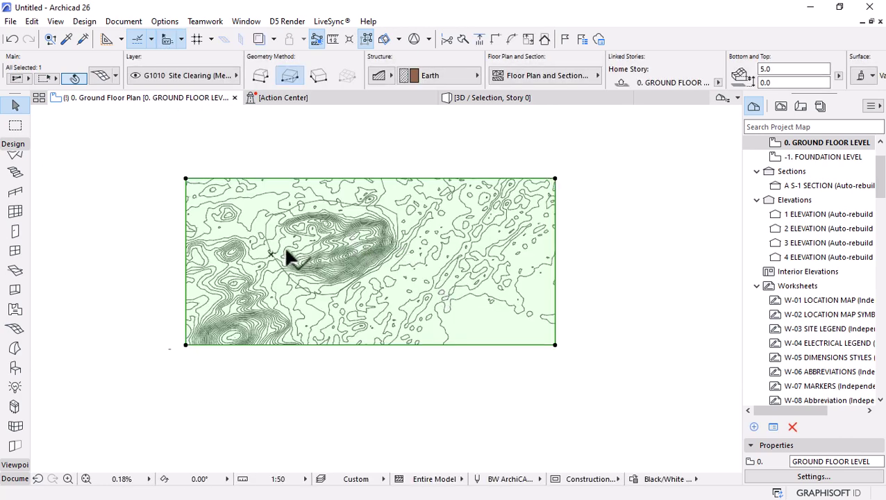
{"action": "scroll", "coordinate": [191, 222], "scroll_direction": "up", "scroll_amount": 1}
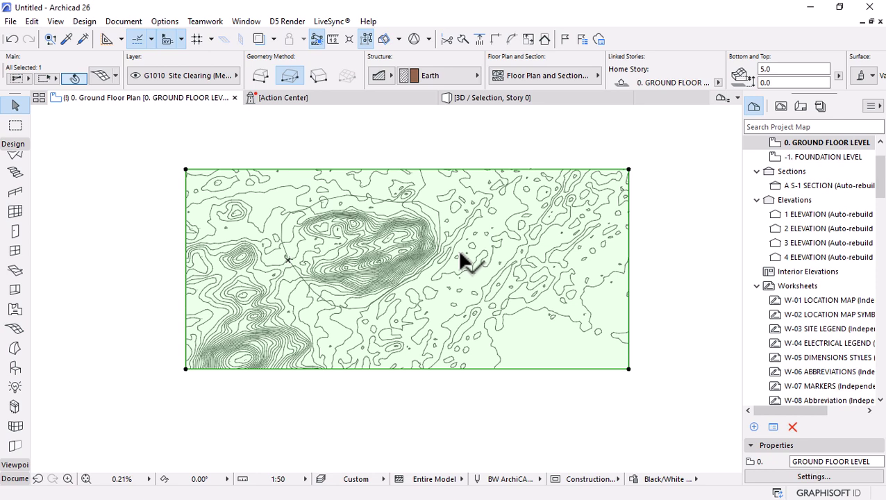
- With the Mesh tool, add new points fitted to user ridges along the contour passing the hill's western foot
{"action": "left_click", "coordinate": [13, 330]}
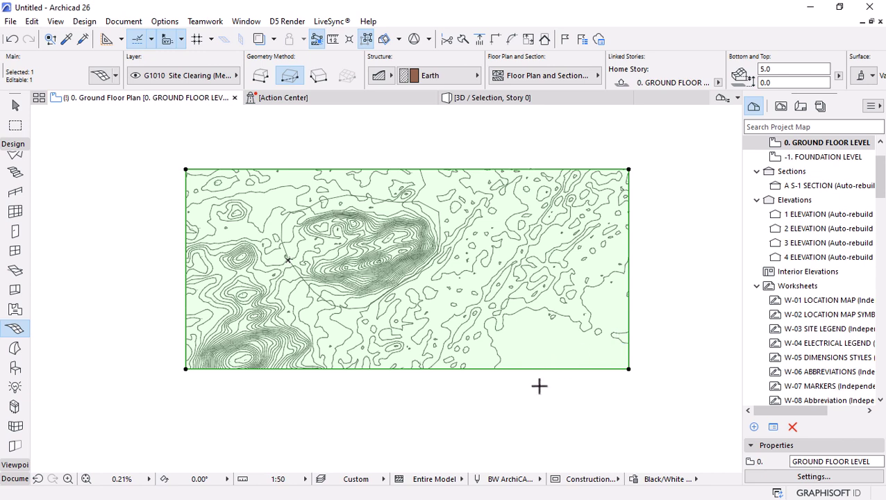
{"action": "scroll", "coordinate": [463, 320], "scroll_direction": "up", "scroll_amount": 2}
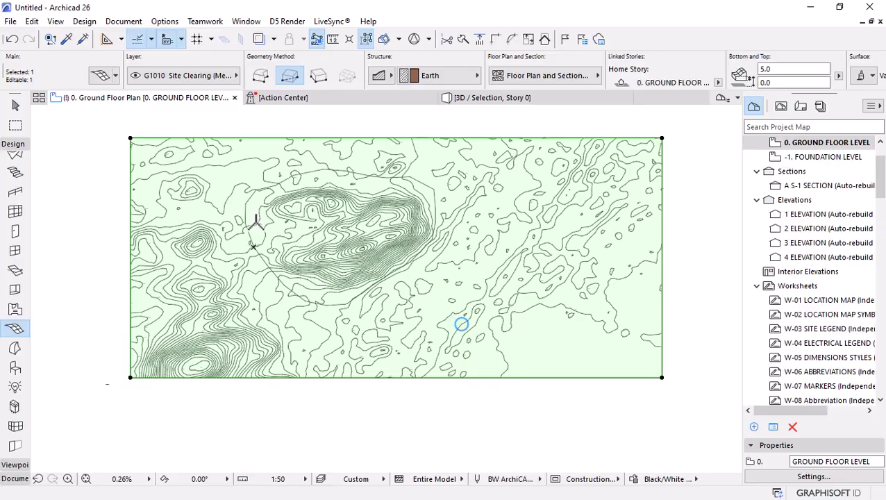
{"action": "scroll", "coordinate": [198, 243], "scroll_direction": "up", "scroll_amount": 6}
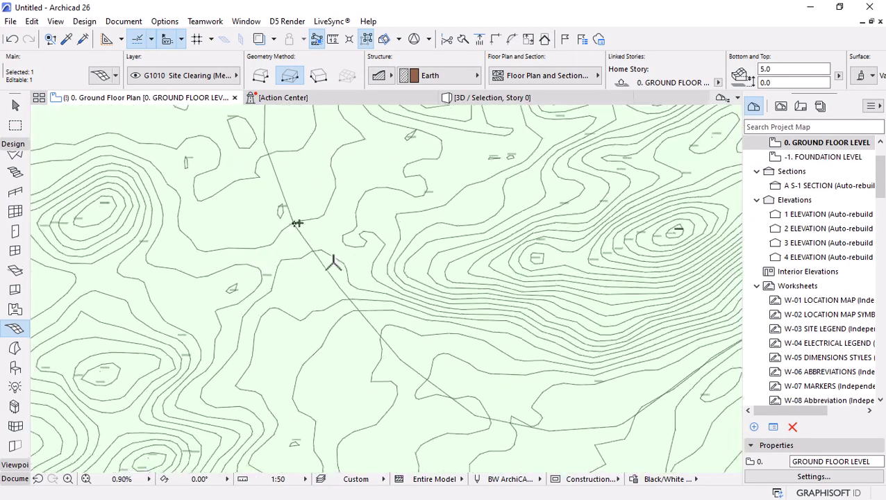
{"action": "scroll", "coordinate": [305, 272], "scroll_direction": "down", "scroll_amount": 9}
{"action": "scroll", "coordinate": [247, 208], "scroll_direction": "up", "scroll_amount": 9}
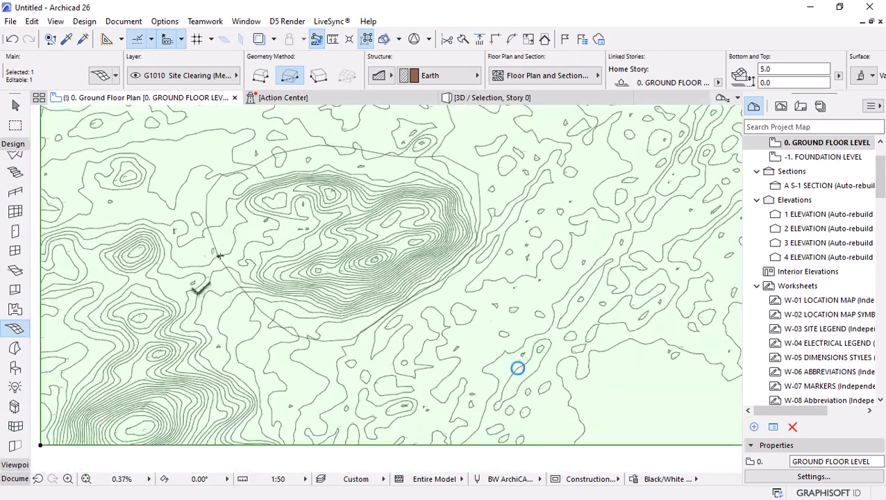
{"action": "scroll", "coordinate": [248, 209], "scroll_direction": "up", "scroll_amount": 1}
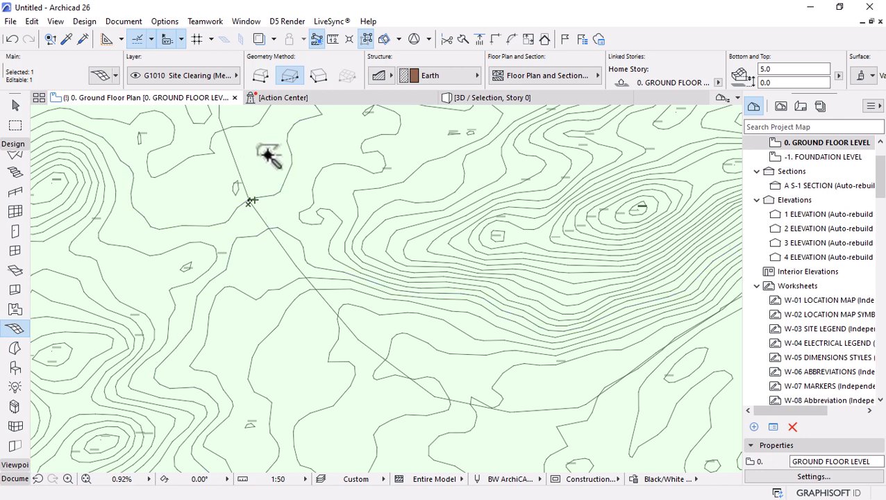
{"action": "left_click", "coordinate": [307, 251]}
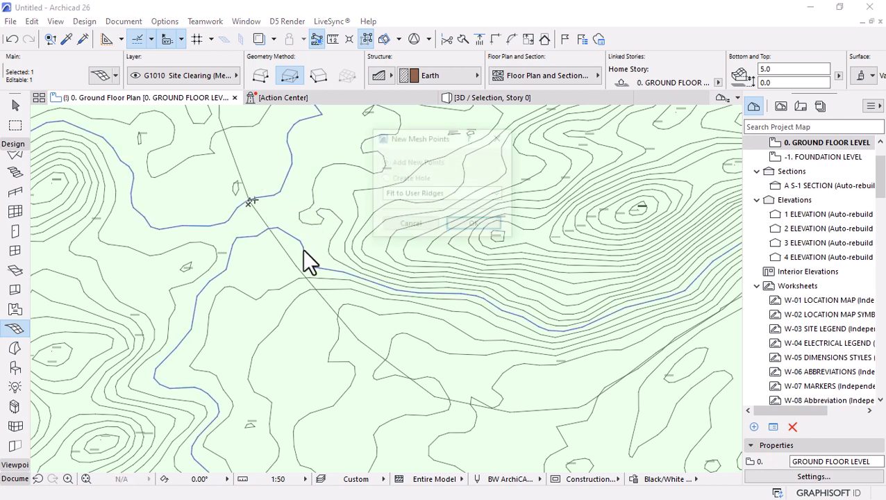
{"action": "left_click", "coordinate": [482, 224]}
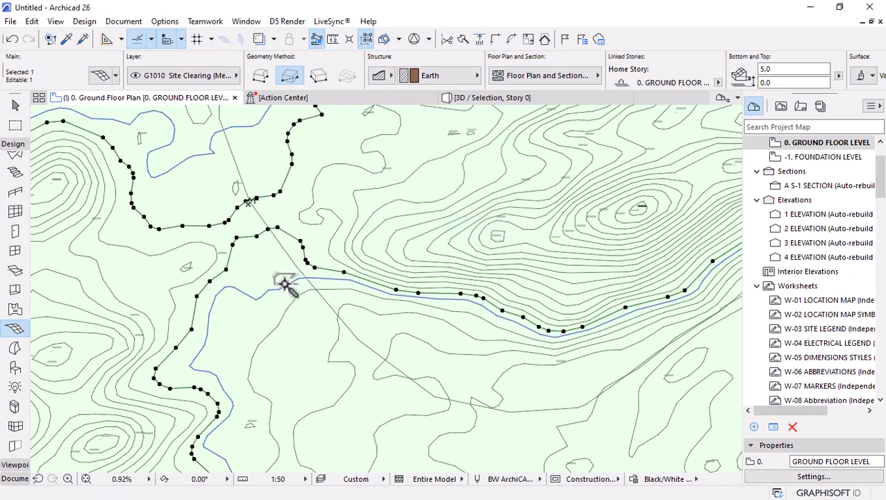
- Add new mesh points, fitted to user ridges, along the four successive contours on the outer, southwestern side of the first one
{"action": "left_click", "coordinate": [375, 282]}
{"action": "left_click", "coordinate": [478, 224]}
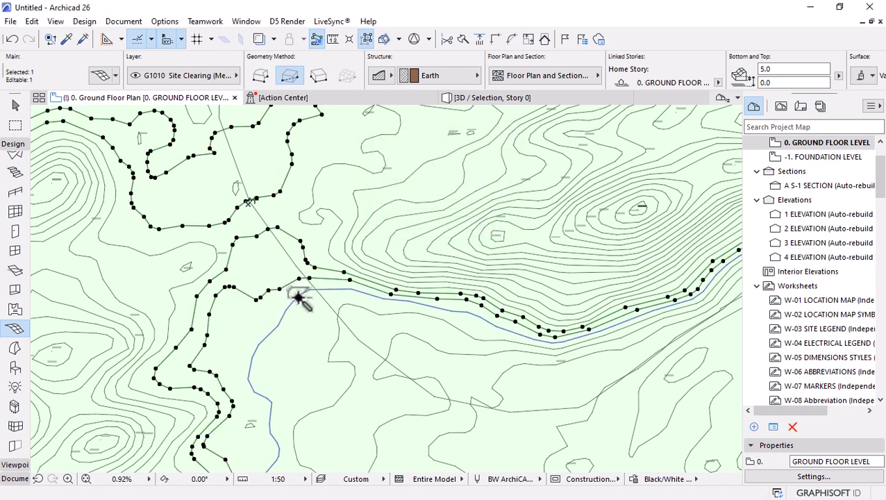
{"action": "left_click", "coordinate": [413, 291]}
{"action": "left_click", "coordinate": [466, 225]}
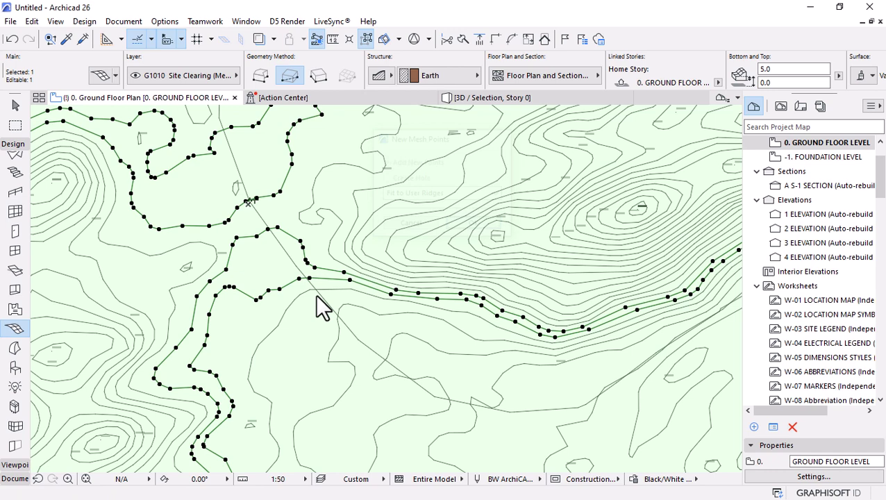
{"action": "left_click", "coordinate": [336, 340]}
{"action": "left_click", "coordinate": [464, 224]}
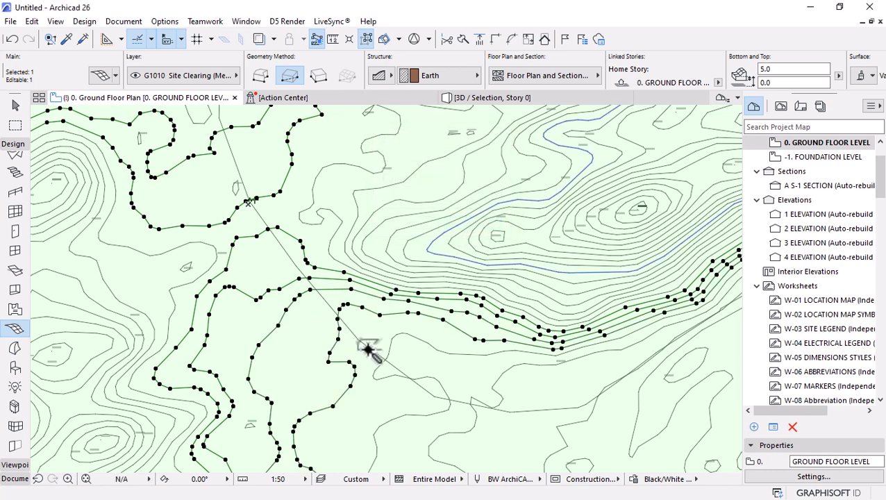
{"action": "left_click", "coordinate": [399, 353]}
{"action": "left_click", "coordinate": [475, 225]}
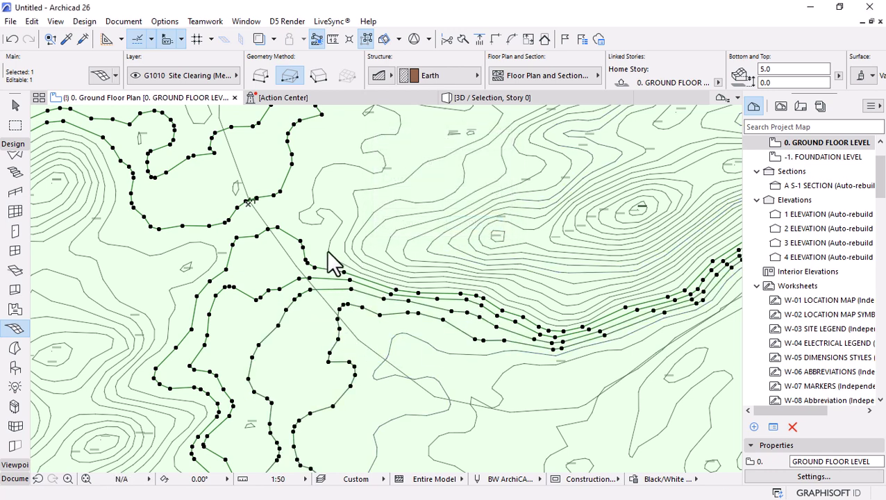
- Add new mesh points, fitted to user ridges, along six successive contours climbing the hill's western end toward the summit
{"action": "left_click", "coordinate": [331, 244]}
{"action": "left_click", "coordinate": [472, 227]}
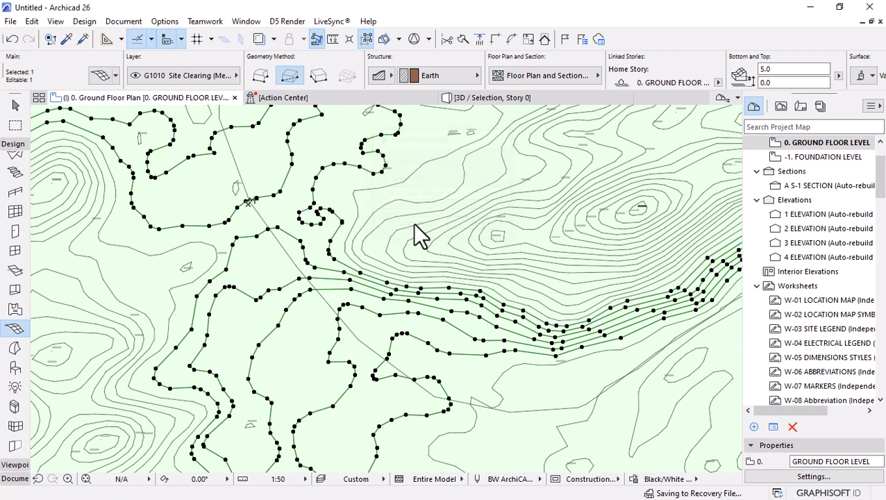
{"action": "left_click", "coordinate": [354, 205]}
{"action": "left_click", "coordinate": [462, 225]}
{"action": "left_click", "coordinate": [375, 216]}
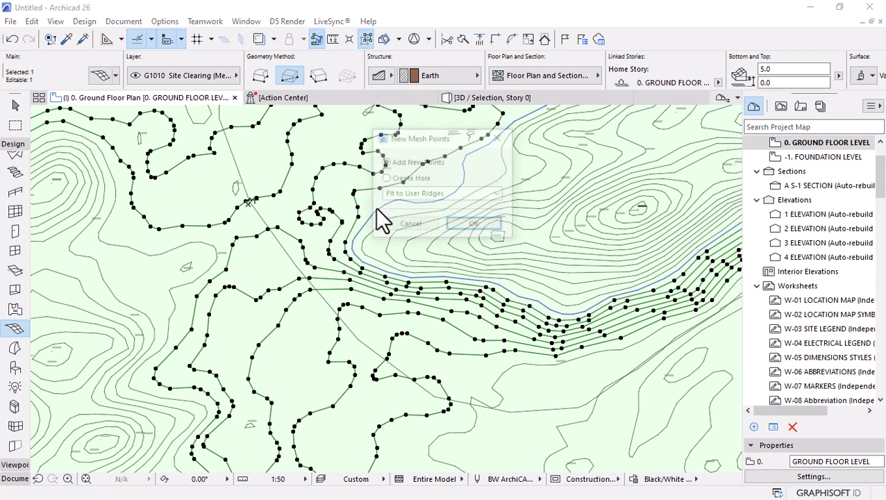
{"action": "left_click", "coordinate": [474, 223]}
{"action": "left_click", "coordinate": [386, 219]}
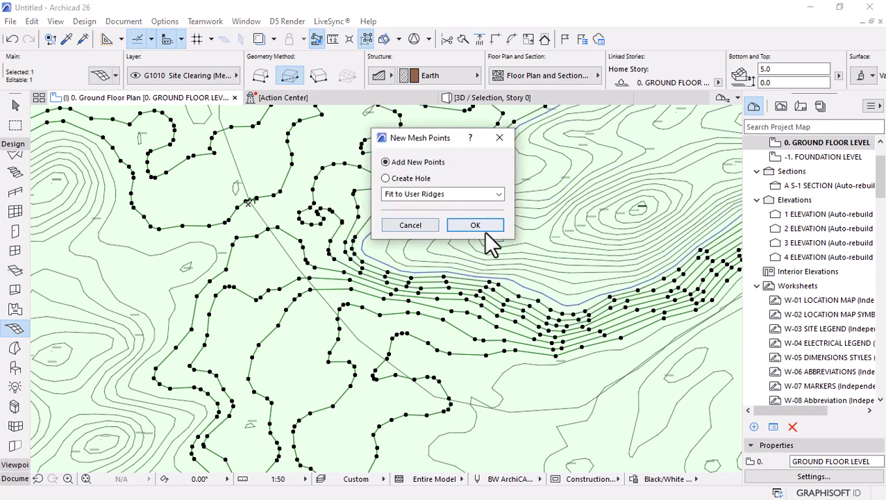
{"action": "left_click", "coordinate": [483, 229]}
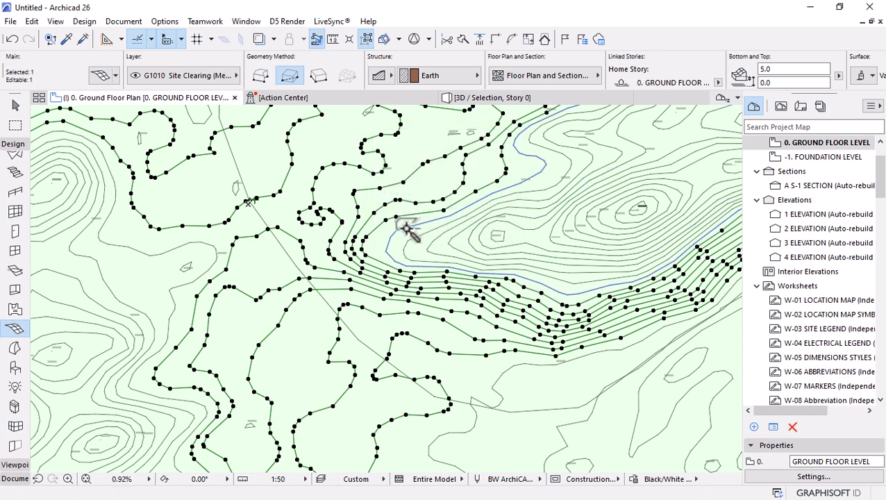
{"action": "left_click", "coordinate": [410, 232]}
{"action": "left_click", "coordinate": [467, 223]}
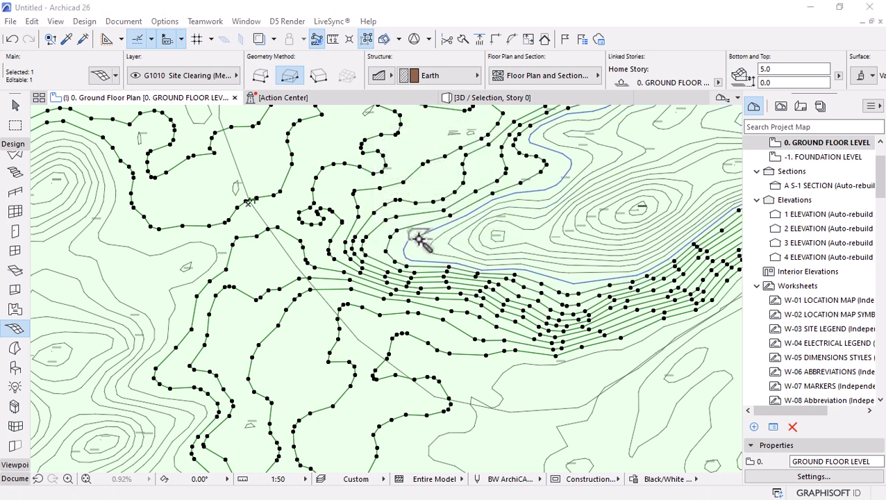
{"action": "left_click", "coordinate": [419, 241]}
{"action": "left_click", "coordinate": [480, 229]}
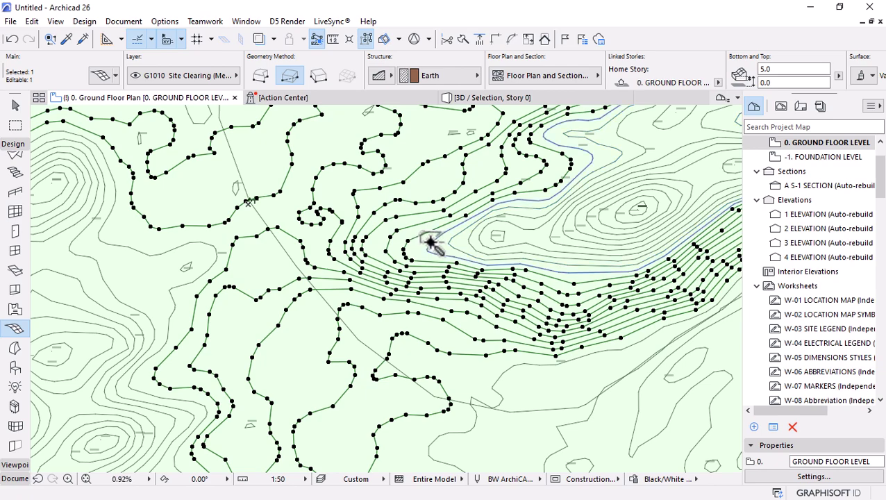
- Add new mesh points, fitted to user ridges, along the next contour inward at the western end of the hill's main summit
{"action": "left_click", "coordinate": [425, 241]}
{"action": "left_click", "coordinate": [480, 230]}
{"action": "scroll", "coordinate": [480, 229], "scroll_direction": "down", "scroll_amount": 6}
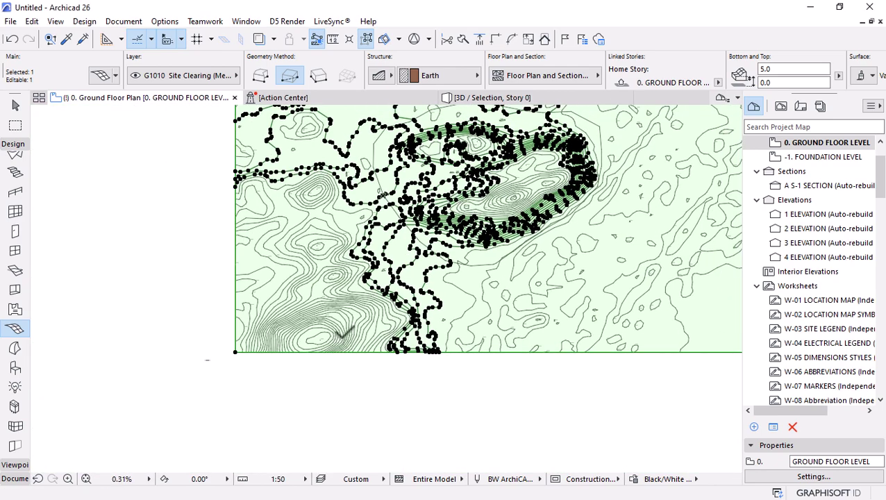
- Deselect the terrain mesh and examine the bare contour lines around the hill's western end
{"action": "left_click", "coordinate": [15, 105]}
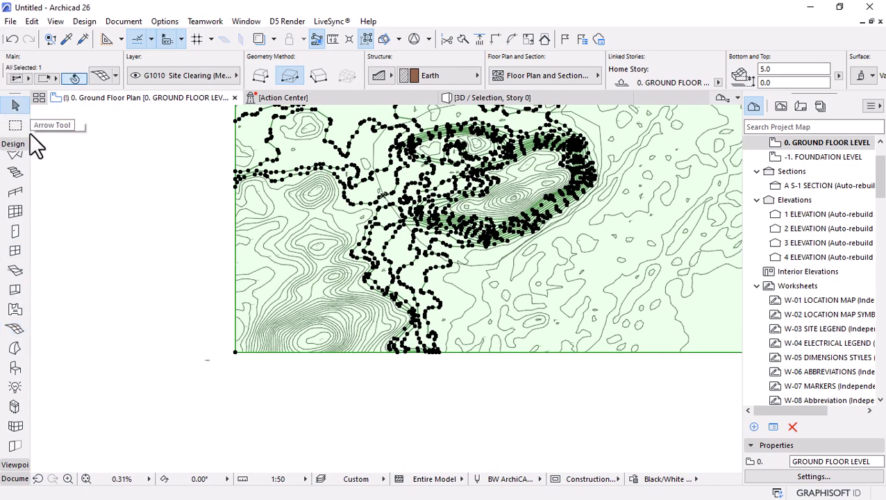
{"action": "left_click", "coordinate": [432, 378]}
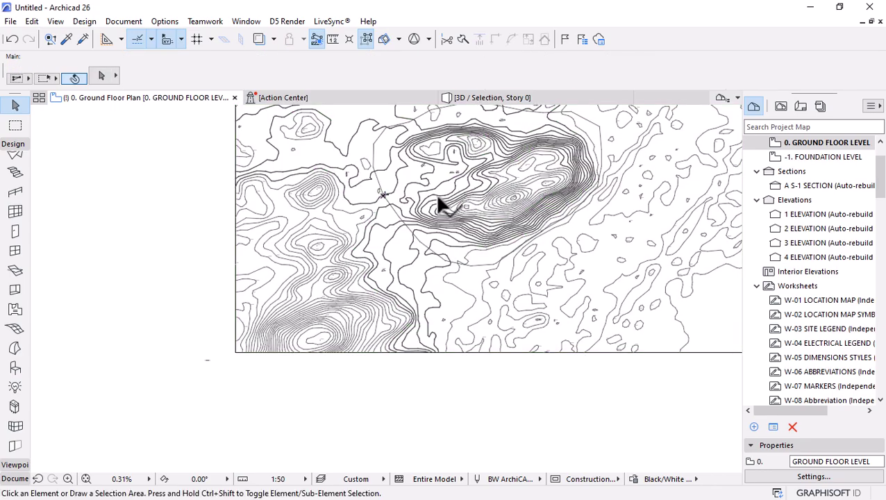
{"action": "scroll", "coordinate": [437, 200], "scroll_direction": "up", "scroll_amount": 6}
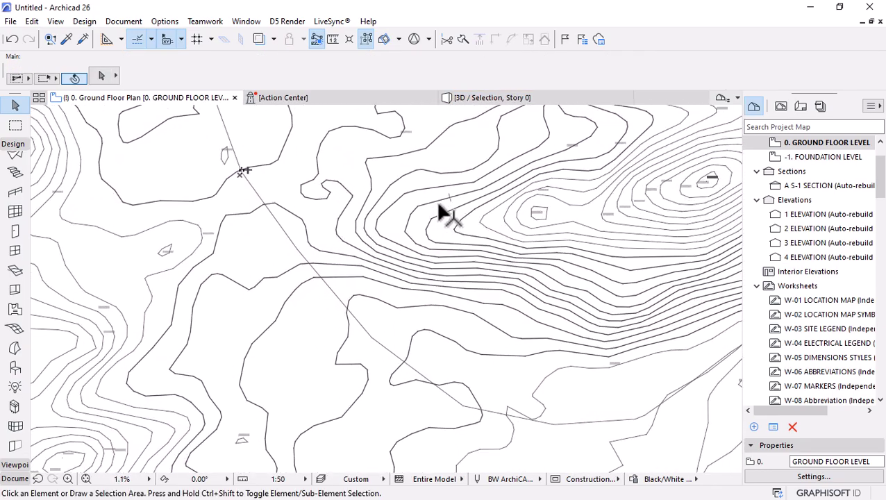
{"action": "scroll", "coordinate": [436, 232], "scroll_direction": "down", "scroll_amount": 3}
{"action": "scroll", "coordinate": [435, 233], "scroll_direction": "up", "scroll_amount": 2}
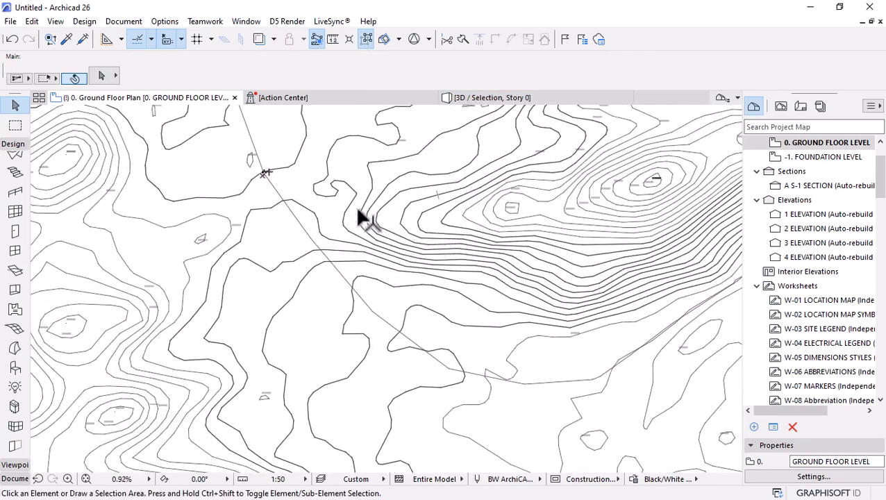
{"action": "scroll", "coordinate": [357, 208], "scroll_direction": "up", "scroll_amount": 2}
{"action": "scroll", "coordinate": [356, 223], "scroll_direction": "down", "scroll_amount": 3}
- Reselect the terrain mesh and, with the Mesh tool, add user-ridge points along the next two outer contours south of the hill
{"action": "left_click", "coordinate": [255, 323]}
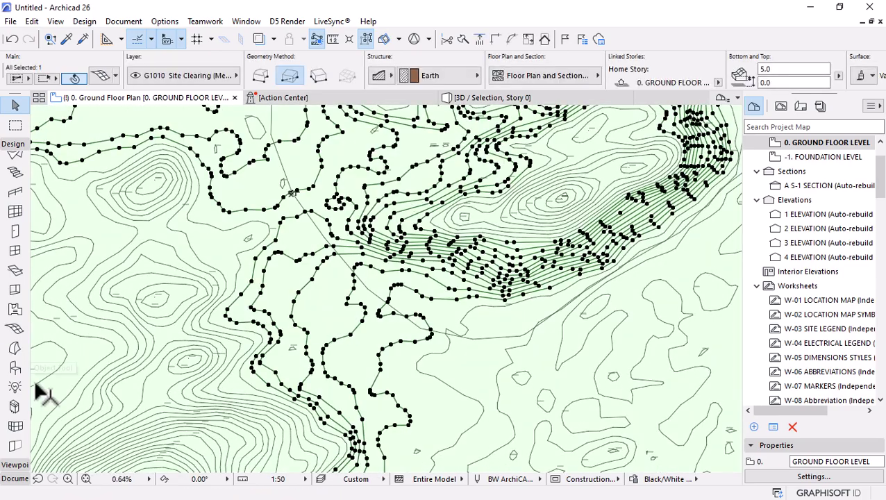
{"action": "left_click", "coordinate": [15, 328]}
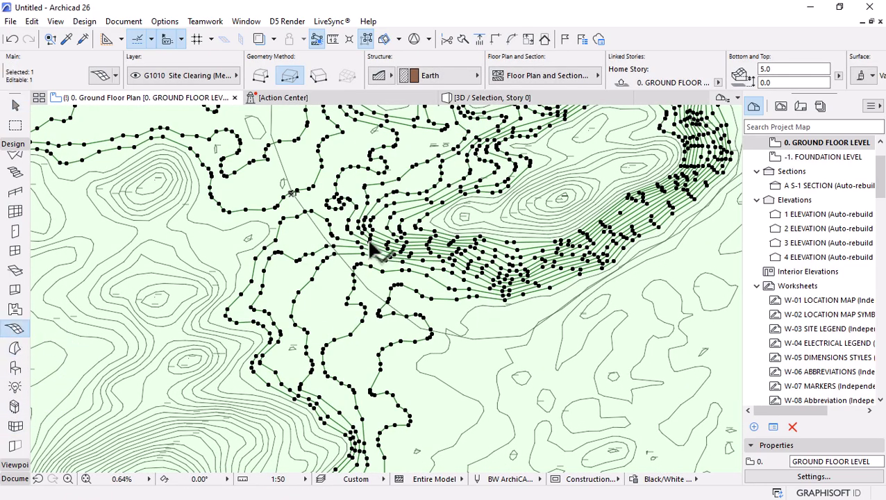
{"action": "scroll", "coordinate": [370, 244], "scroll_direction": "down", "scroll_amount": 2}
{"action": "scroll", "coordinate": [431, 289], "scroll_direction": "up", "scroll_amount": 3}
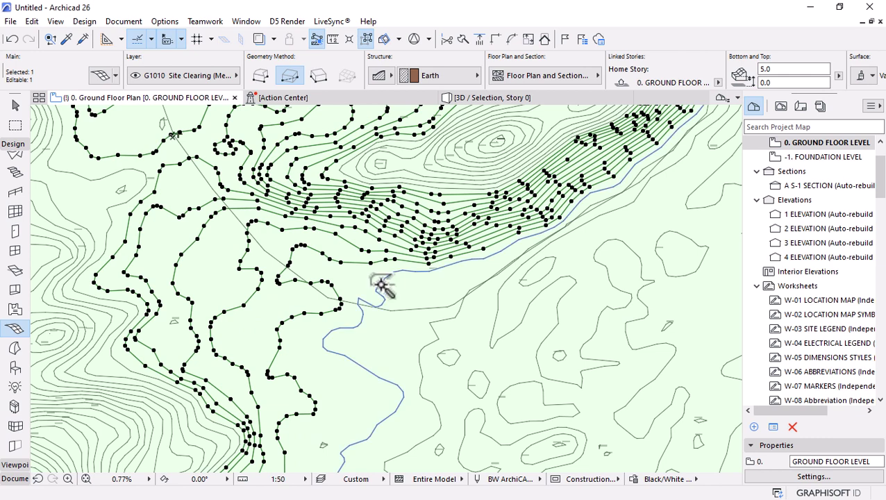
{"action": "left_click", "coordinate": [381, 284]}
{"action": "left_click", "coordinate": [476, 225]}
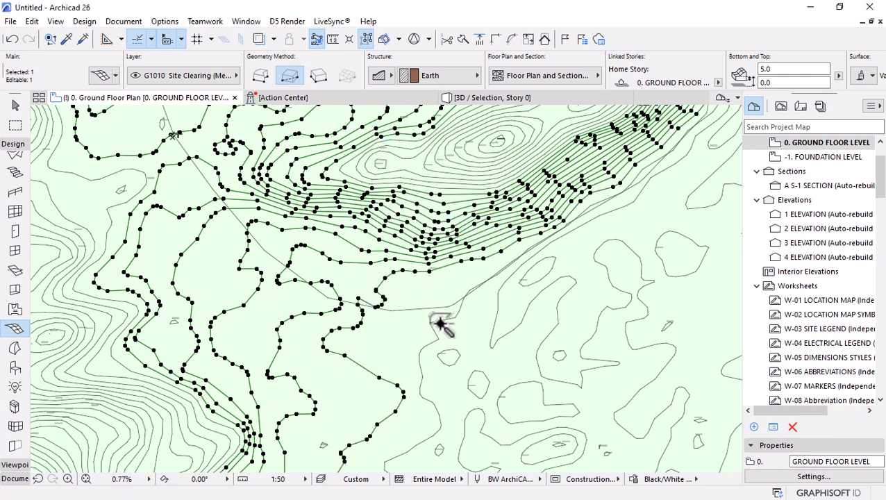
{"action": "left_click", "coordinate": [451, 272]}
{"action": "left_click", "coordinate": [474, 225]}
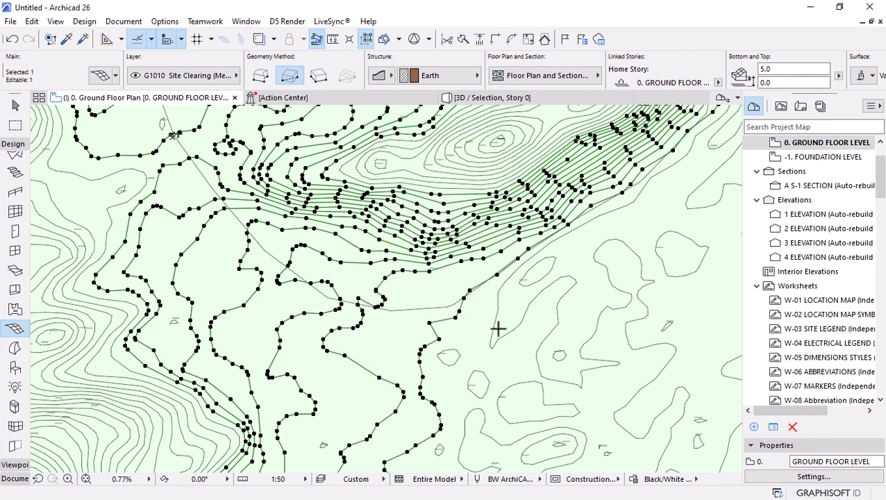
- Add new points fitted to user ridges along the winding contour southeast of the hill and the small closed contour beside it
{"action": "left_click", "coordinate": [498, 306]}
{"action": "left_click", "coordinate": [481, 227]}
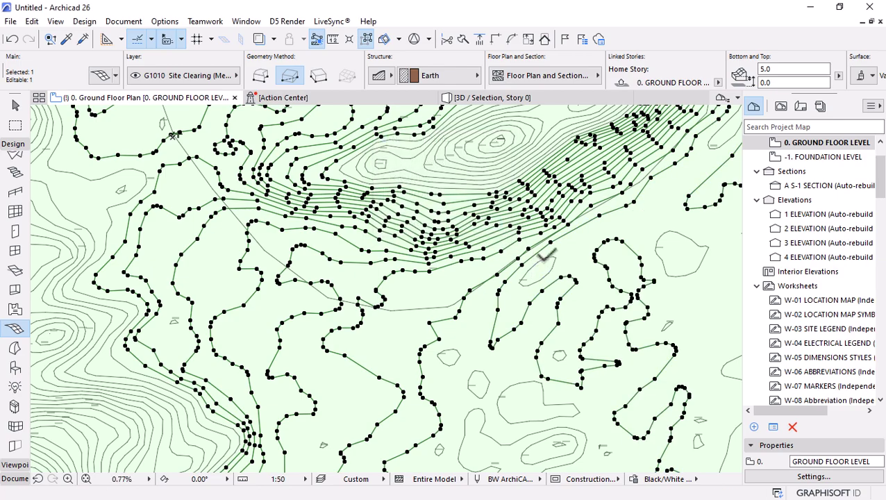
{"action": "left_click", "coordinate": [548, 258]}
{"action": "left_click", "coordinate": [464, 226]}
- Add new points fitted to user ridges along the looping contour at the mesh's northwestern edge and the small closed contour east of it
{"action": "scroll", "coordinate": [447, 273], "scroll_direction": "down", "scroll_amount": 5}
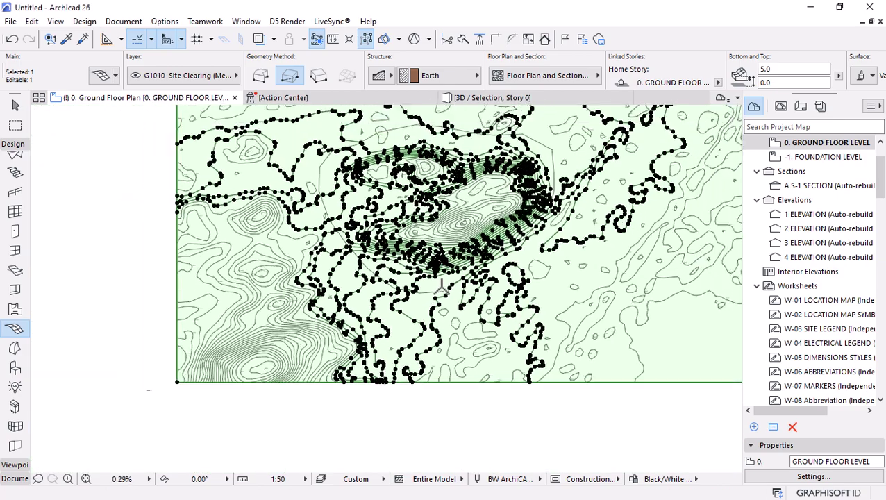
{"action": "scroll", "coordinate": [525, 189], "scroll_direction": "up", "scroll_amount": 4}
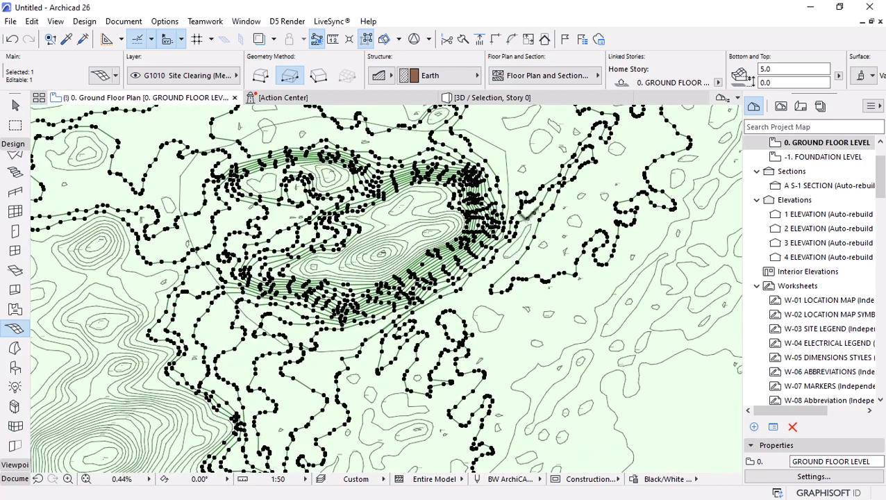
{"action": "scroll", "coordinate": [411, 144], "scroll_direction": "down", "scroll_amount": 4}
{"action": "scroll", "coordinate": [375, 175], "scroll_direction": "up", "scroll_amount": 6}
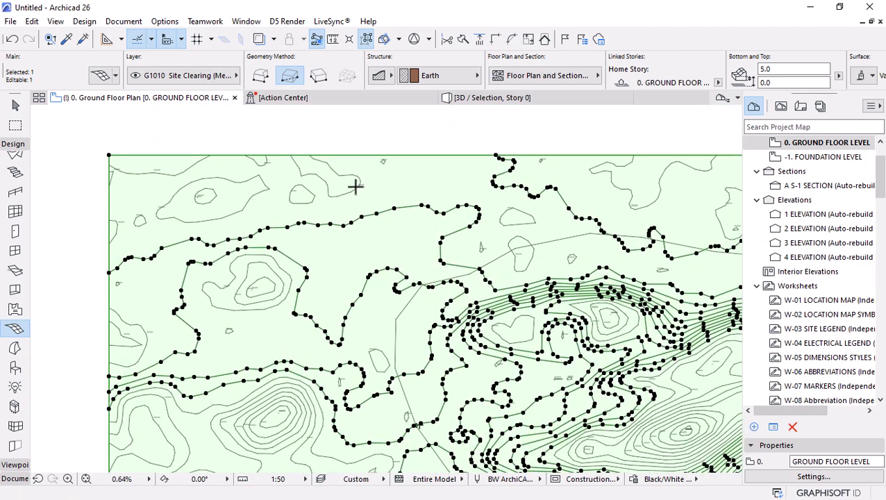
{"action": "left_click", "coordinate": [347, 193]}
{"action": "left_click", "coordinate": [473, 225]}
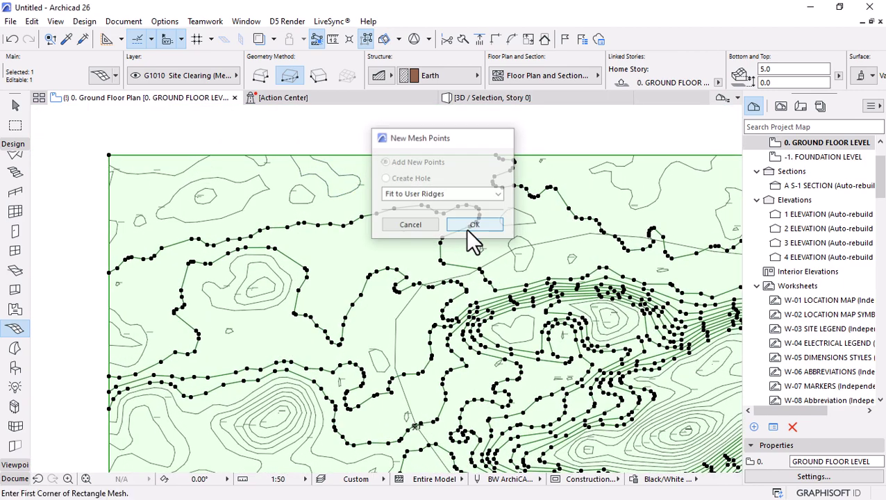
{"action": "left_click", "coordinate": [524, 213]}
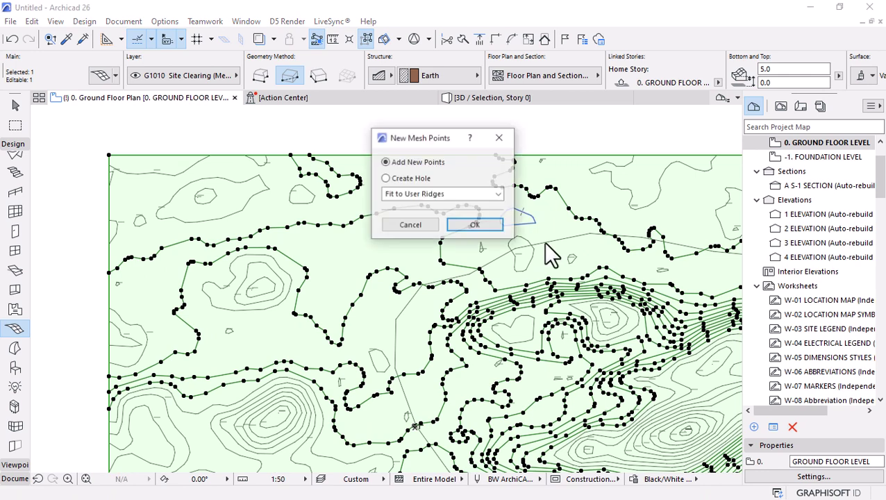
- Add mesh points fitted to user ridges along two small contours and the winding contour meeting the terrain's north edge
{"action": "left_click", "coordinate": [472, 226]}
{"action": "left_click", "coordinate": [521, 247]}
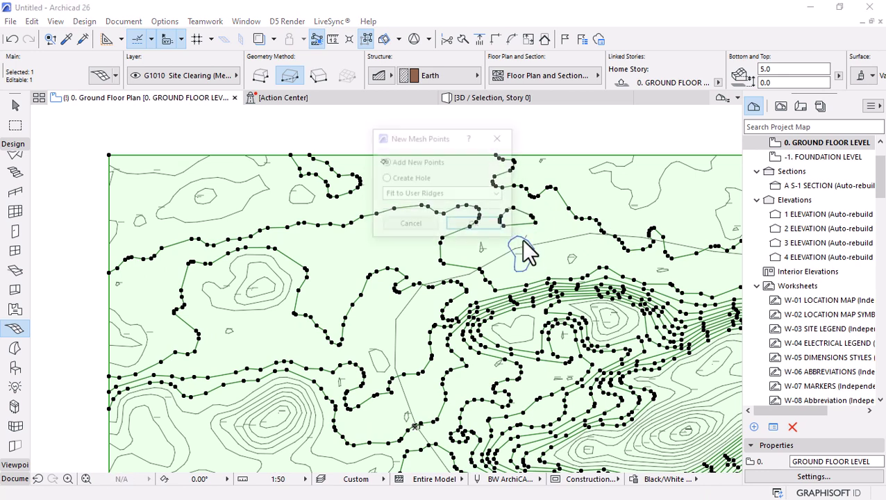
{"action": "left_click", "coordinate": [466, 227]}
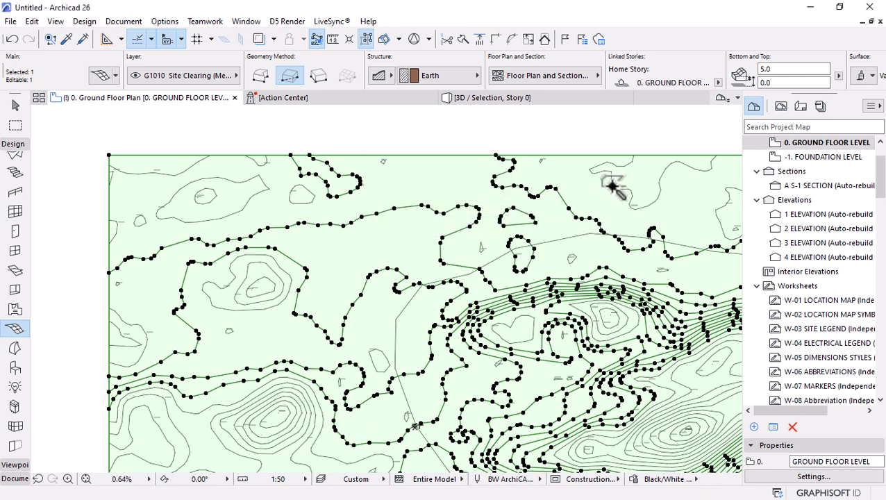
{"action": "left_click", "coordinate": [614, 186]}
{"action": "left_click", "coordinate": [474, 227]}
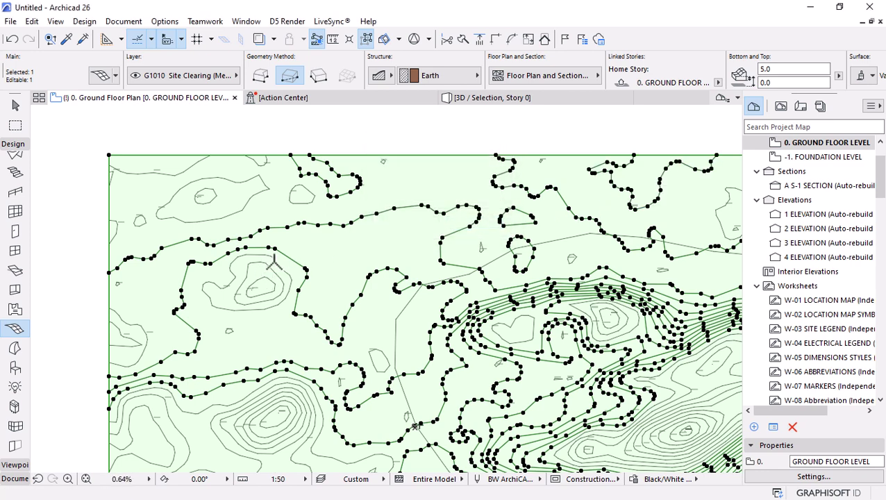
- Add new mesh points along the three nested contours of the small hill in the terrain's northwest area
{"action": "left_click", "coordinate": [275, 258]}
{"action": "left_click", "coordinate": [474, 226]}
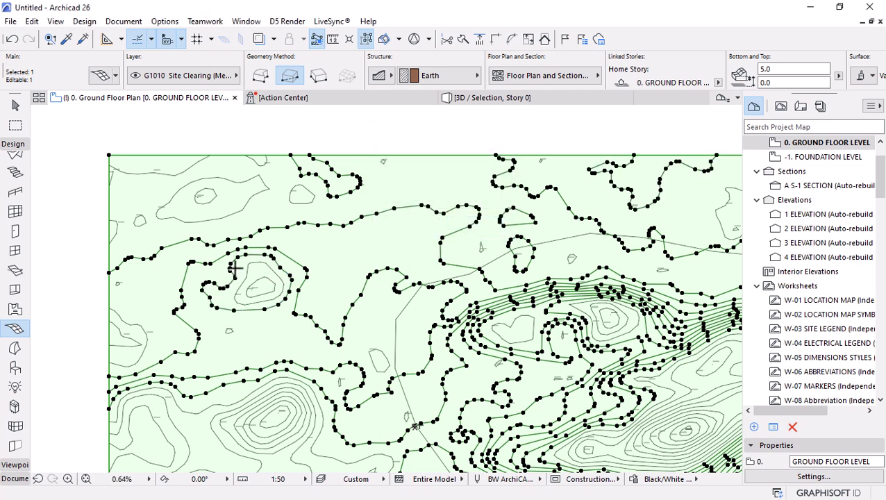
{"action": "left_click", "coordinate": [307, 273]}
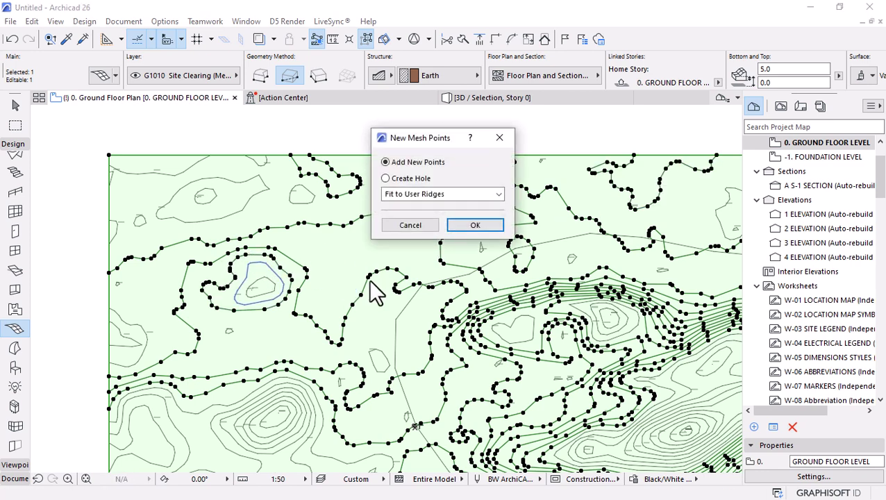
{"action": "left_click", "coordinate": [474, 225]}
{"action": "left_click", "coordinate": [271, 279]}
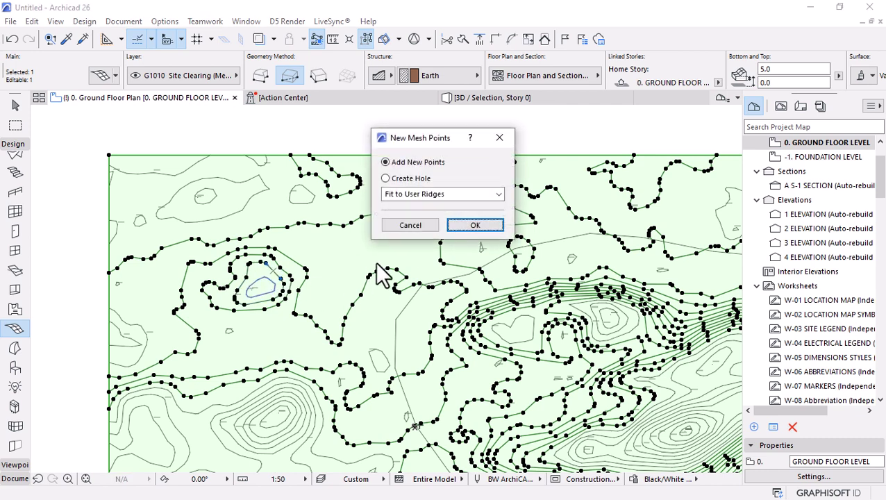
{"action": "left_click", "coordinate": [474, 225]}
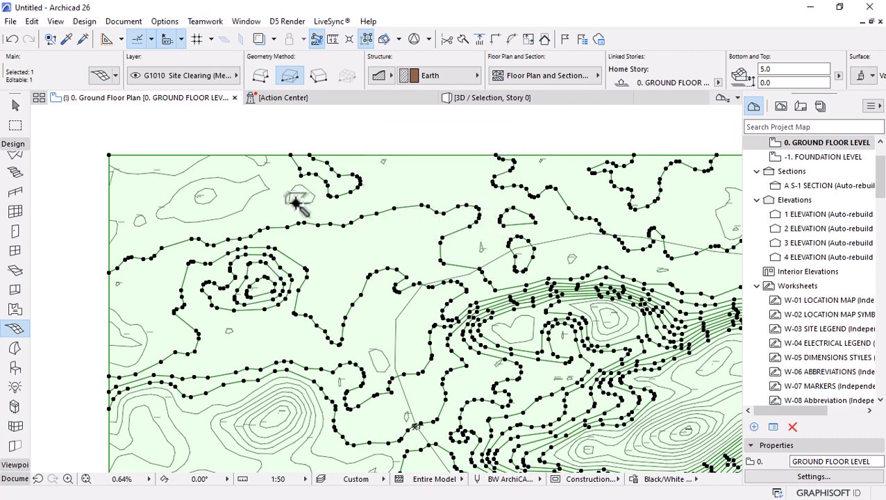
- Add mesh points along the small loop, the elongated closed contour and the corner contour in the terrain's northwest corner
{"action": "left_click", "coordinate": [294, 201]}
{"action": "left_click", "coordinate": [474, 226]}
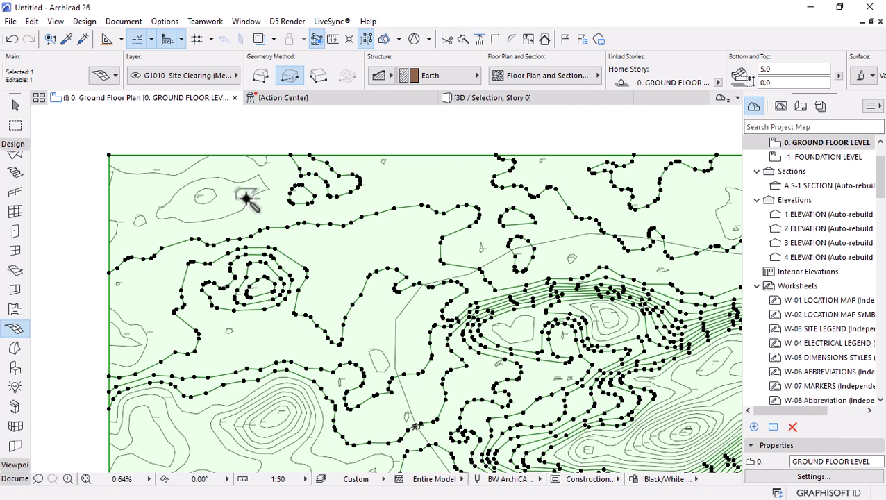
{"action": "left_click", "coordinate": [246, 201]}
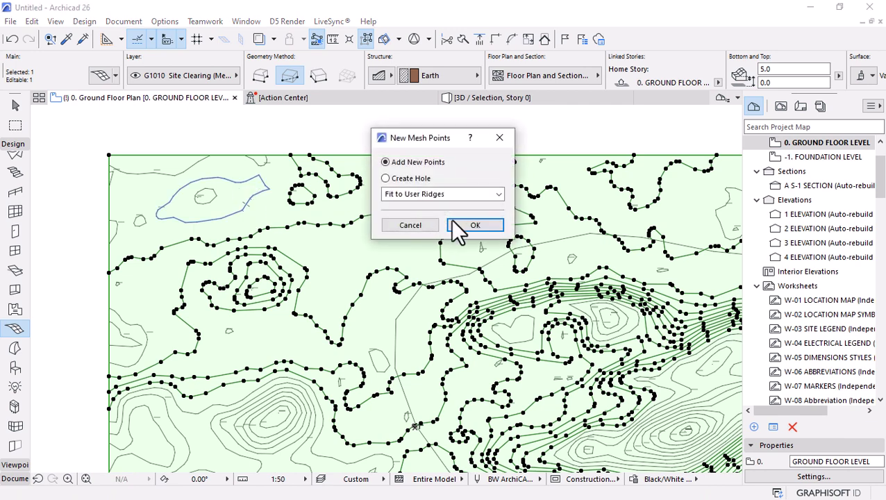
{"action": "left_click", "coordinate": [499, 232]}
{"action": "left_click", "coordinate": [298, 186]}
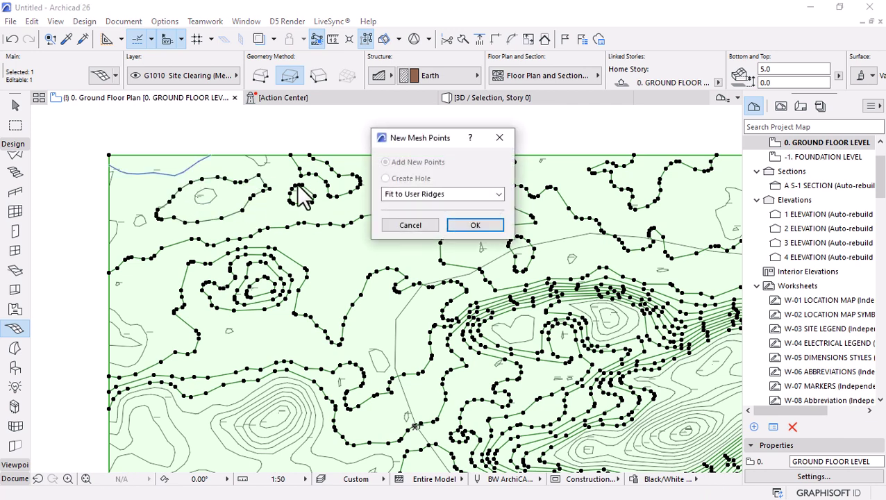
{"action": "left_click", "coordinate": [474, 226]}
{"action": "left_click", "coordinate": [255, 162]}
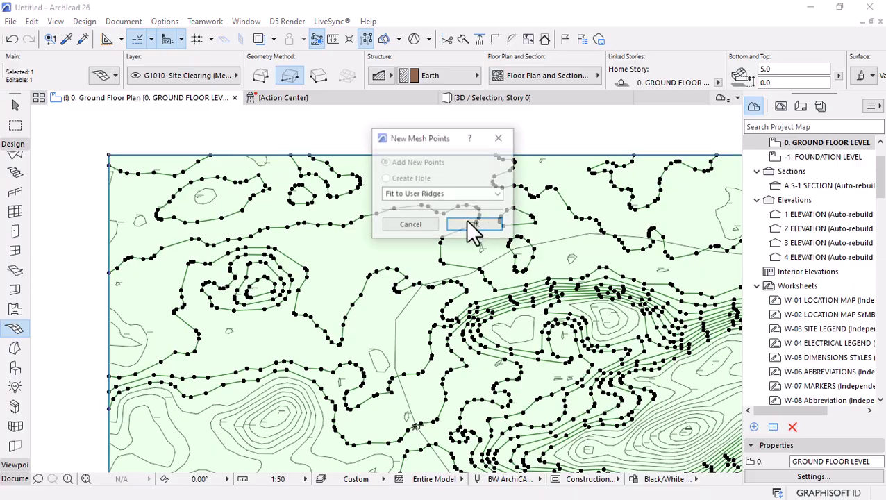
{"action": "left_click", "coordinate": [421, 226]}
- Add mesh points fitted to user ridges along the long contour wrapping around the hill near the terrain's west edge
{"action": "scroll", "coordinate": [287, 188], "scroll_direction": "down", "scroll_amount": 3}
{"action": "scroll", "coordinate": [294, 275], "scroll_direction": "up", "scroll_amount": 6}
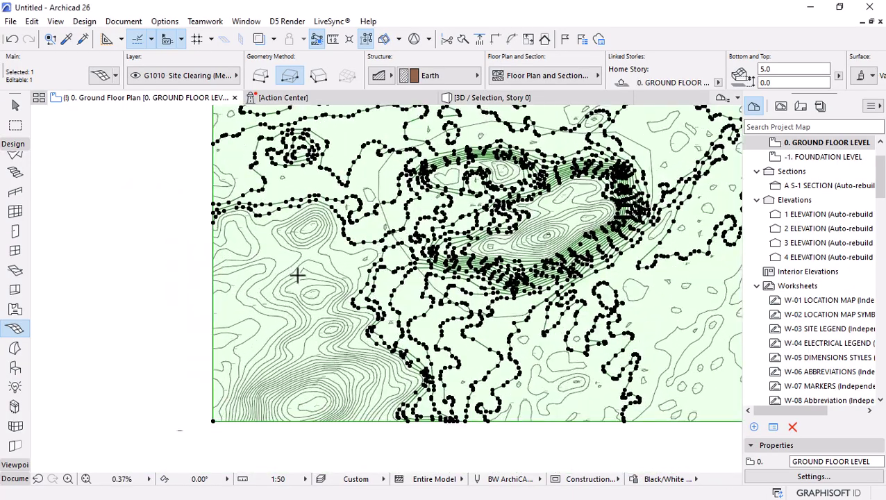
{"action": "left_click", "coordinate": [368, 278]}
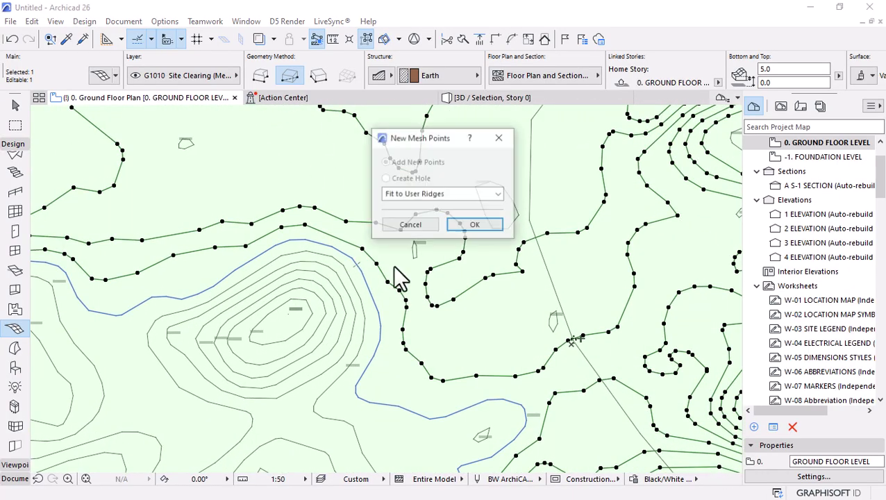
{"action": "left_click", "coordinate": [470, 227]}
- Inspect the terrain mesh in the 3D view and return to the ground floor plan
{"action": "left_click", "coordinate": [492, 98]}
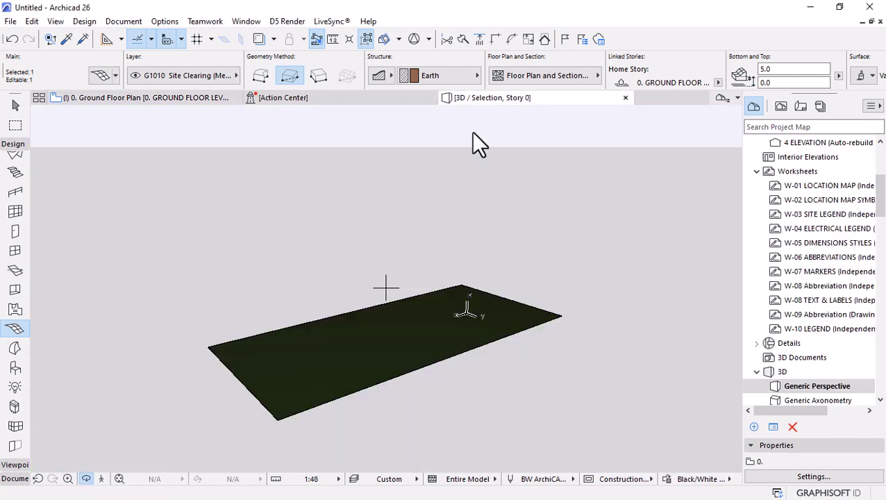
{"action": "scroll", "coordinate": [386, 334], "scroll_direction": "up", "scroll_amount": 8}
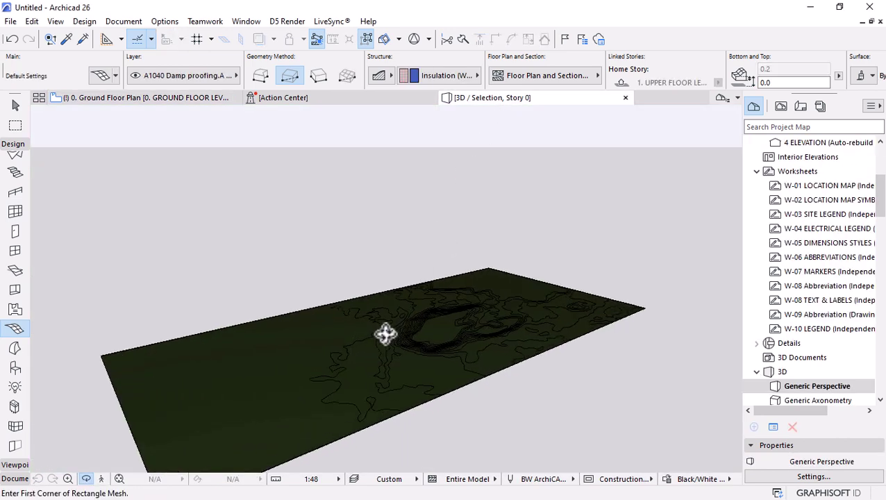
{"action": "left_click_drag", "start_coordinate": [430, 377], "coordinate": [513, 256]}
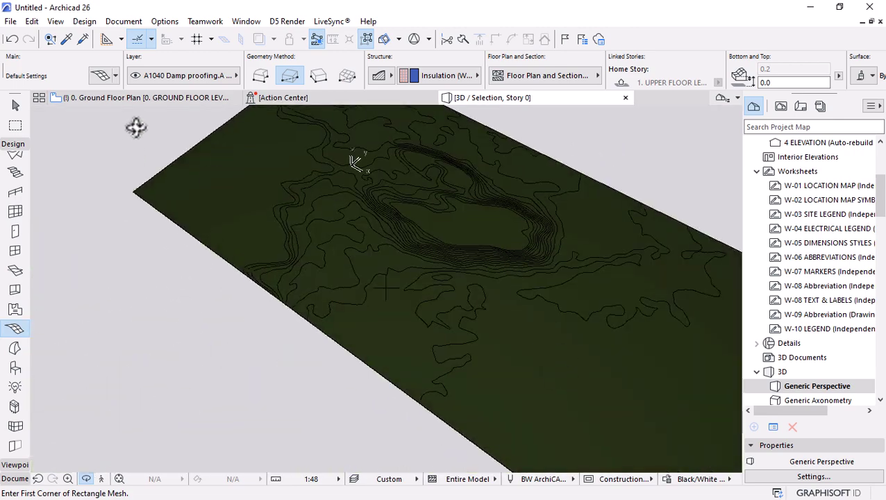
{"action": "left_click", "coordinate": [141, 98]}
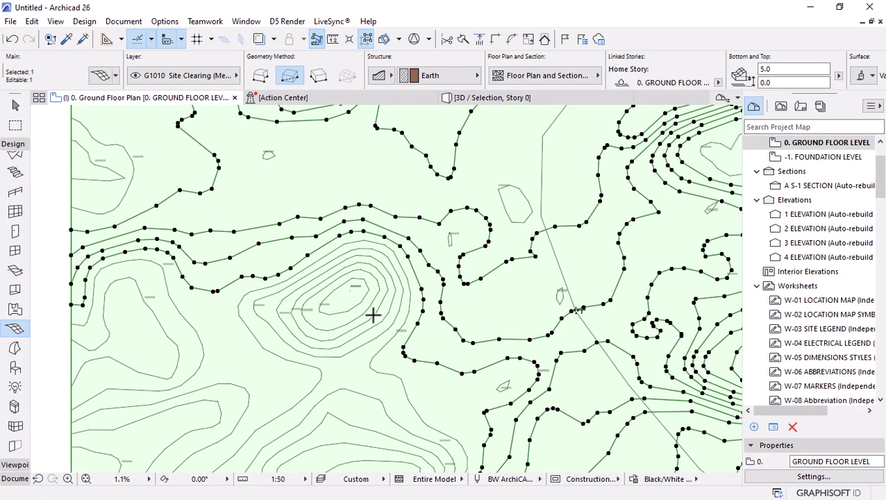
- Add mesh points along the three outermost unconverted contours around the western hill, fitted to user ridges
{"action": "scroll", "coordinate": [373, 315], "scroll_direction": "up", "scroll_amount": 1}
{"action": "left_click", "coordinate": [415, 259]}
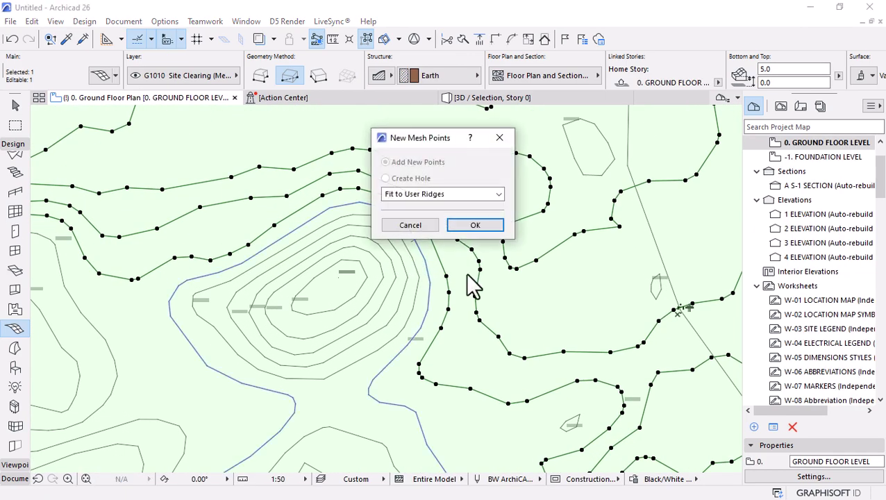
{"action": "left_click", "coordinate": [488, 228]}
{"action": "left_click", "coordinate": [420, 276]}
{"action": "left_click", "coordinate": [475, 225]}
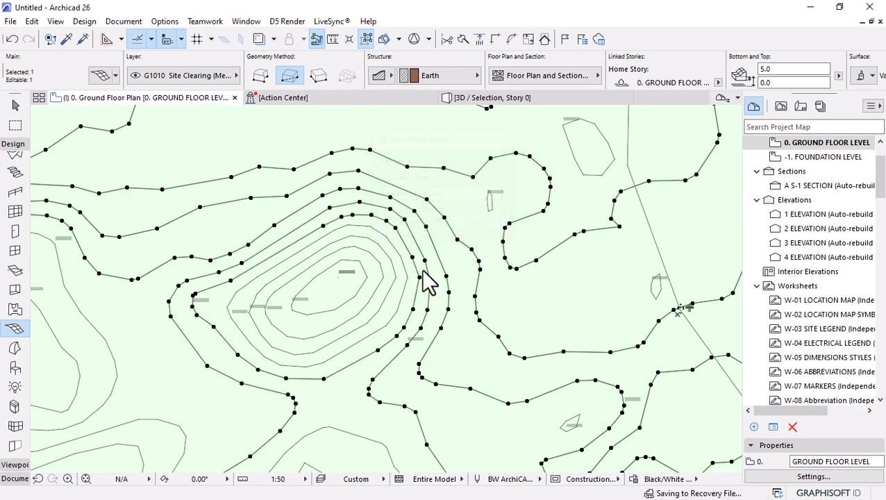
{"action": "left_click", "coordinate": [409, 277]}
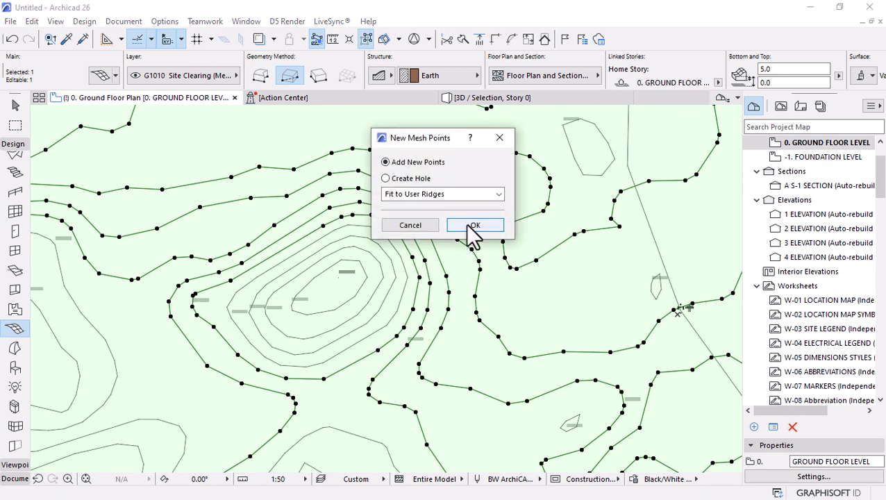
{"action": "left_click", "coordinate": [474, 226]}
- Add new mesh points along the three remaining inner contours up to the western hill's summit
{"action": "left_click", "coordinate": [399, 280]}
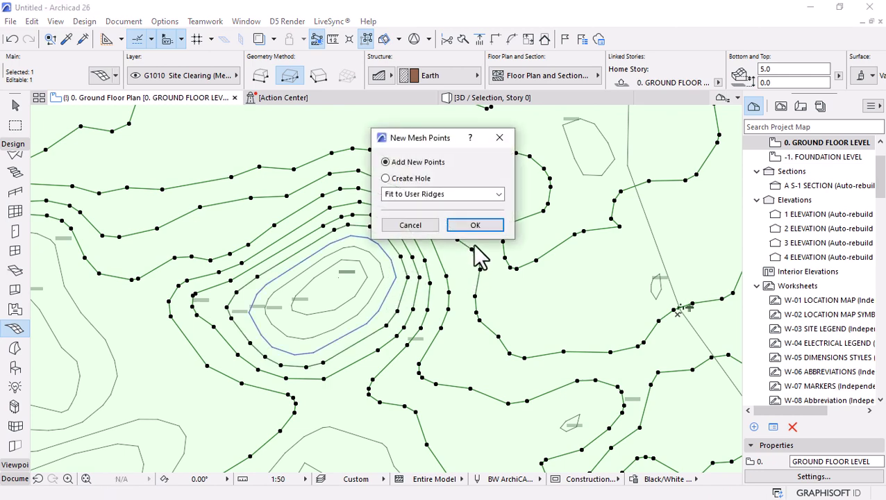
{"action": "left_click", "coordinate": [478, 226]}
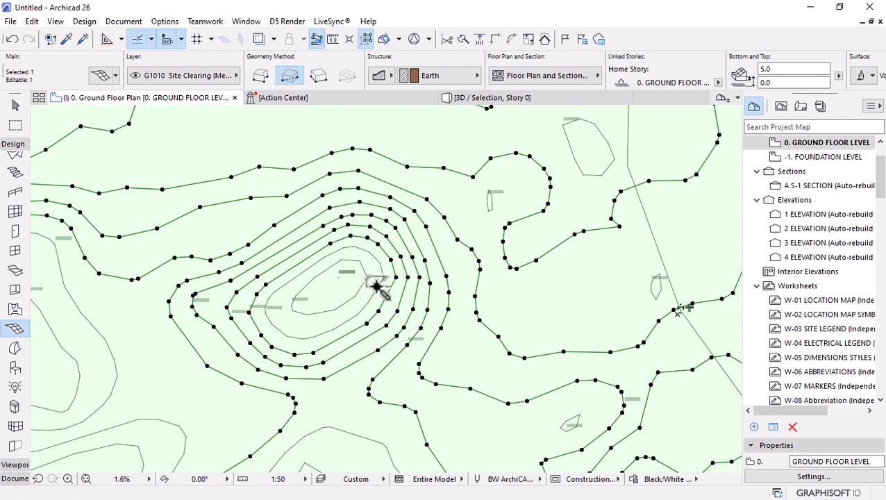
{"action": "left_click", "coordinate": [375, 286]}
{"action": "left_click", "coordinate": [475, 224]}
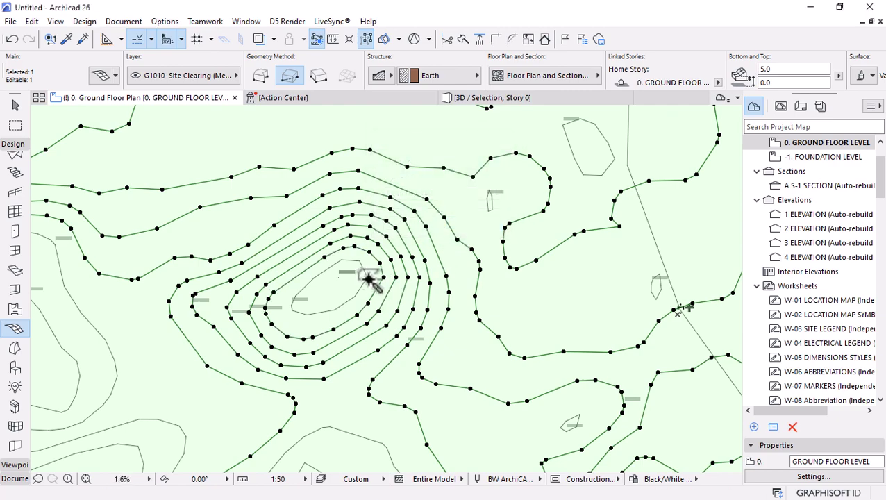
{"action": "left_click", "coordinate": [368, 277]}
{"action": "left_click", "coordinate": [474, 227]}
- Add new mesh points along the 1250 m and 1260 m contours around the 1269 m peak
{"action": "scroll", "coordinate": [455, 290], "scroll_direction": "down", "scroll_amount": 8}
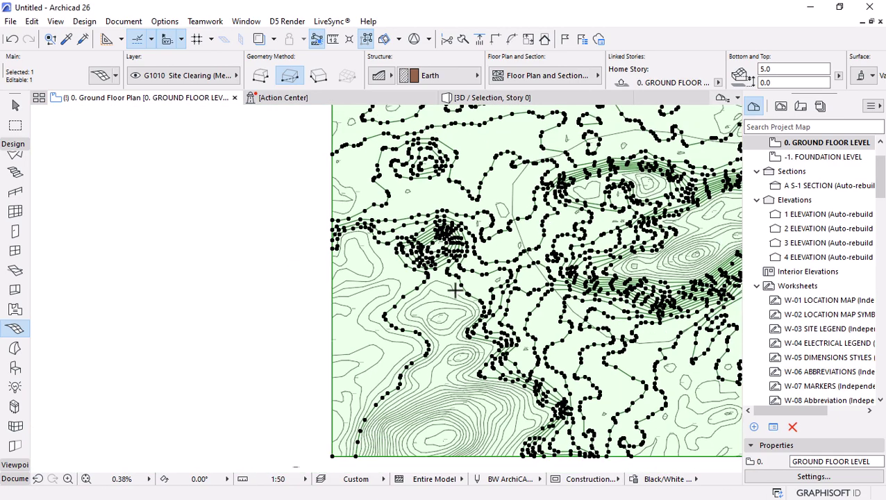
{"action": "scroll", "coordinate": [454, 291], "scroll_direction": "up", "scroll_amount": 4}
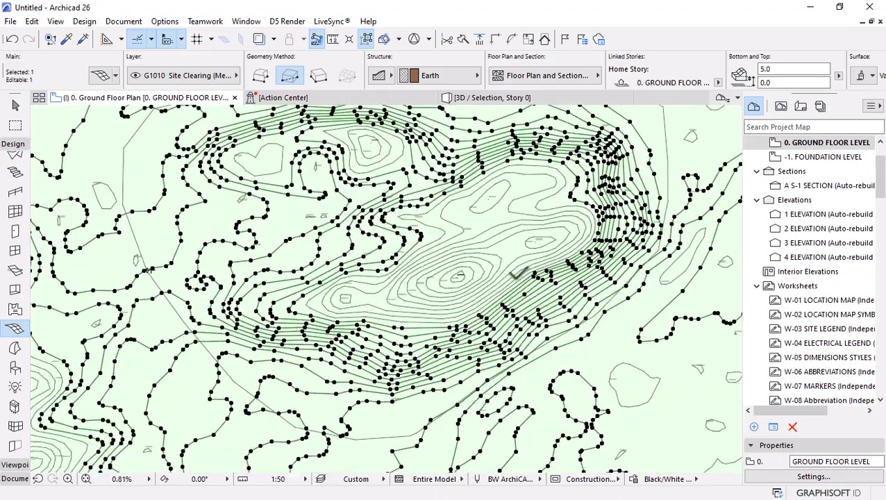
{"action": "scroll", "coordinate": [479, 279], "scroll_direction": "up", "scroll_amount": 6}
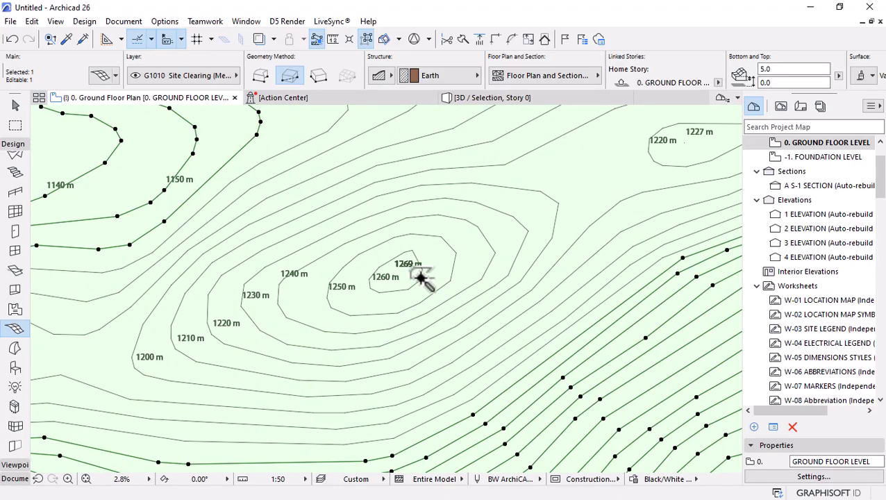
{"action": "left_click", "coordinate": [447, 272]}
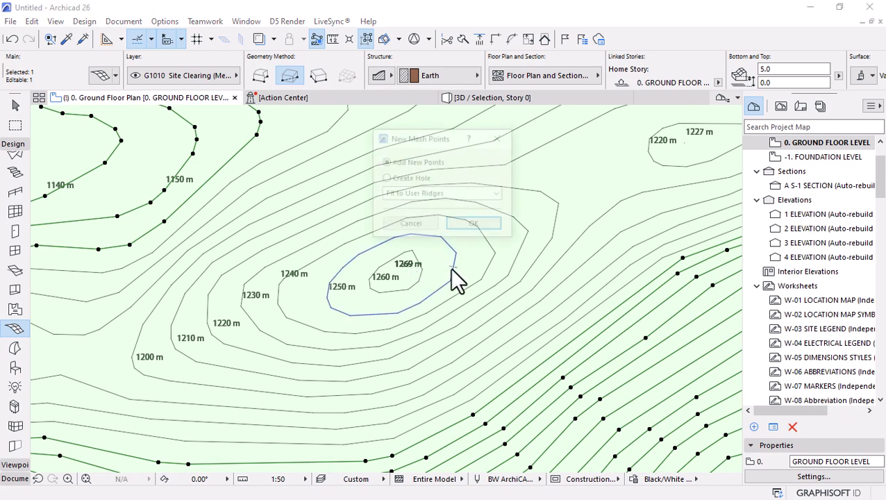
{"action": "left_click", "coordinate": [497, 229]}
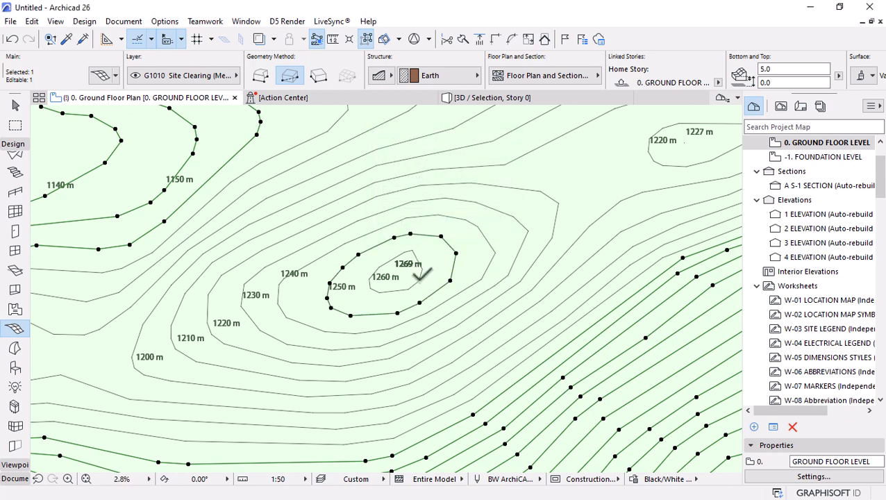
{"action": "left_click", "coordinate": [383, 293]}
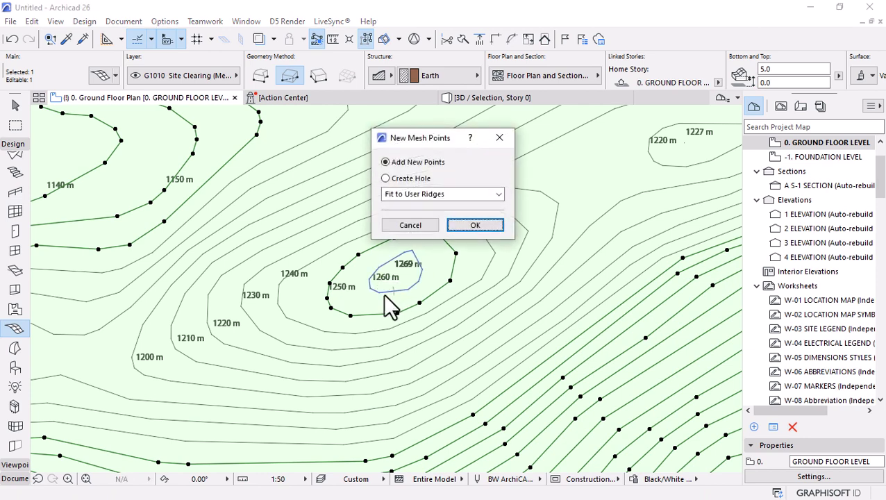
{"action": "left_click", "coordinate": [488, 231]}
- Add new mesh points along the 1240 m, 1230 m and 1220 m contours around the 1269 m peak
{"action": "left_click", "coordinate": [482, 235]}
{"action": "left_click", "coordinate": [499, 221]}
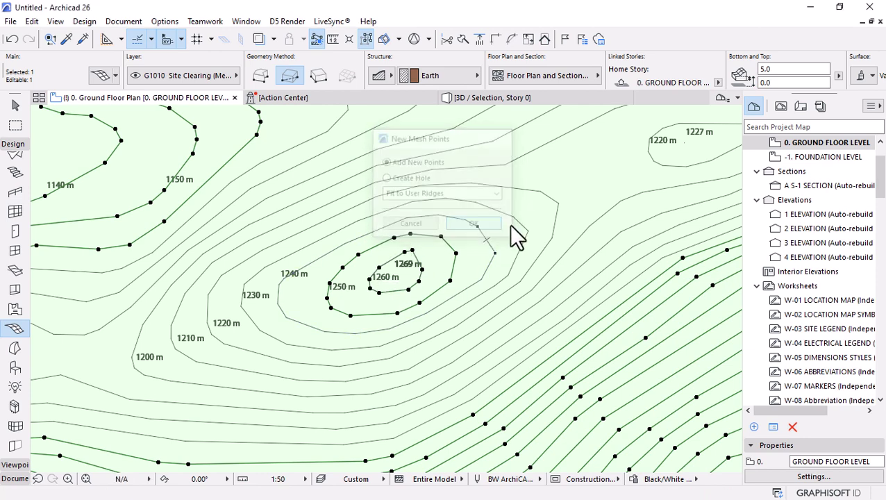
{"action": "left_click", "coordinate": [519, 225]}
{"action": "left_click", "coordinate": [475, 223]}
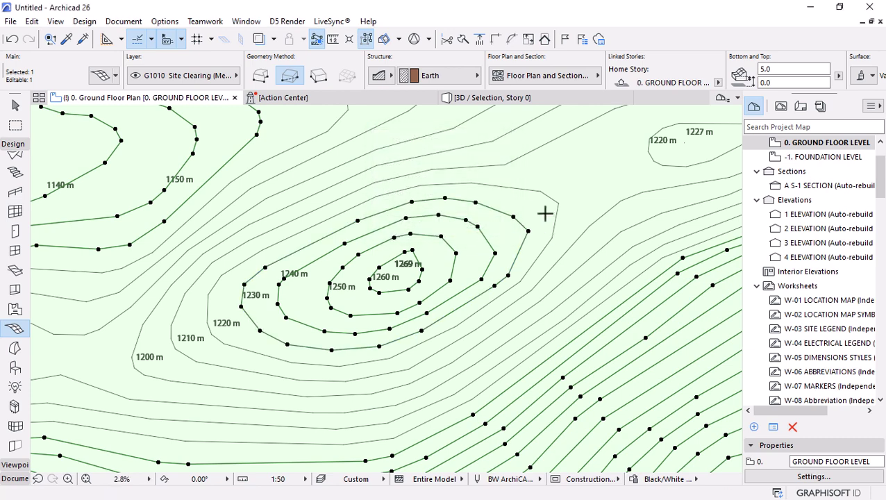
{"action": "left_click", "coordinate": [552, 228]}
{"action": "left_click", "coordinate": [481, 228]}
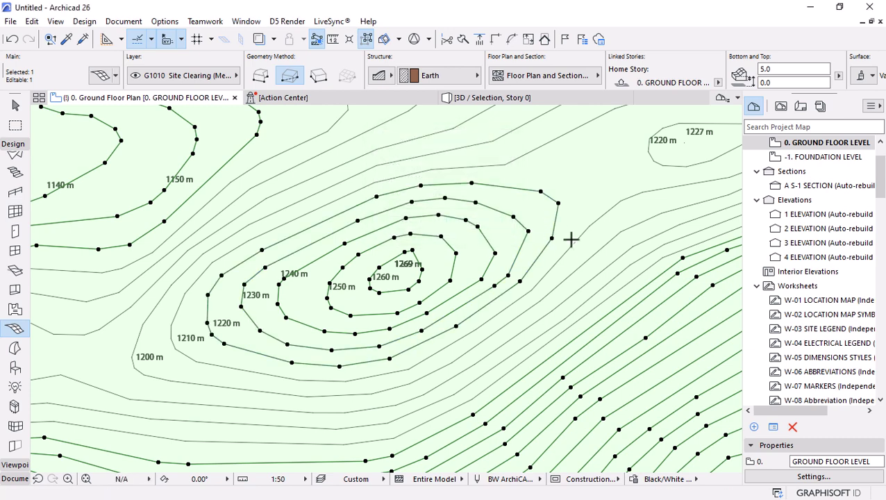
- Add new mesh points along the 1210 m and 1200 m contours around the 1269 m peak, fitted to user ridges
{"action": "left_click", "coordinate": [574, 241]}
{"action": "left_click", "coordinate": [481, 229]}
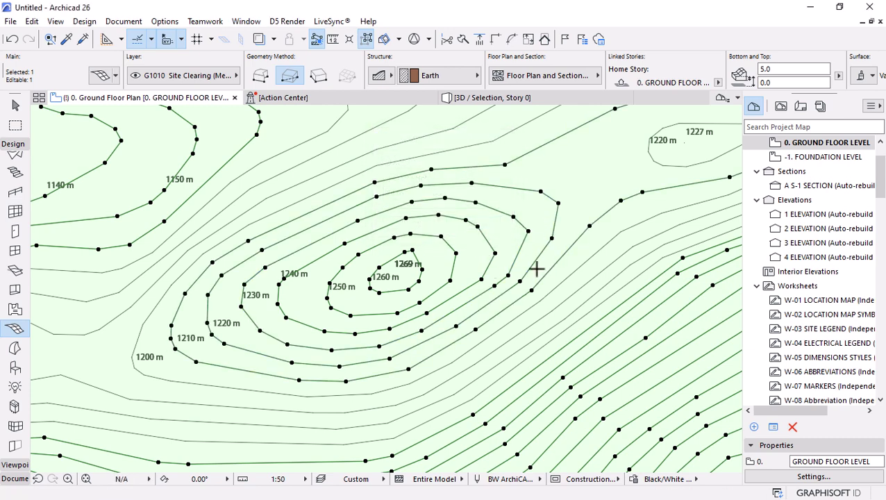
{"action": "left_click", "coordinate": [562, 299]}
{"action": "left_click", "coordinate": [475, 226]}
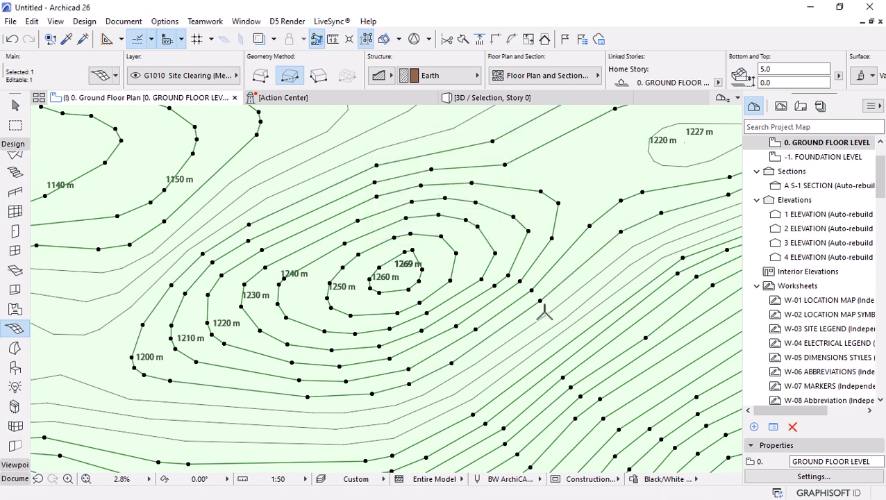
- Add new mesh points along the three unconverted contours just outside the 1200 m contour, south of the 1269 m peak
{"action": "left_click", "coordinate": [541, 312]}
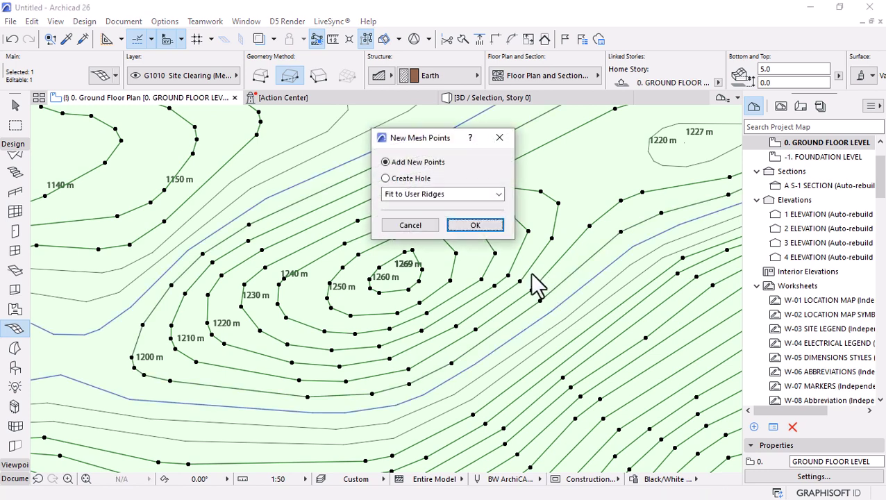
{"action": "left_click", "coordinate": [476, 226]}
{"action": "left_click", "coordinate": [566, 317]}
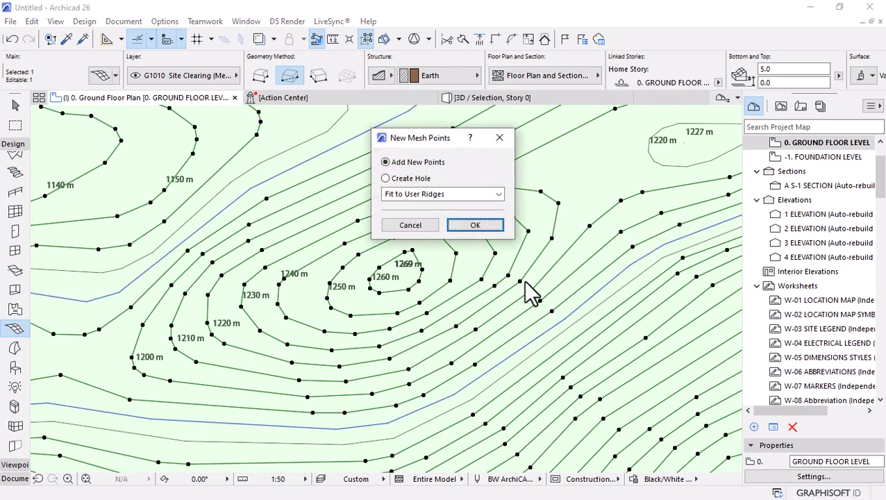
{"action": "left_click", "coordinate": [475, 225]}
{"action": "scroll", "coordinate": [439, 204], "scroll_direction": "down", "scroll_amount": 3}
{"action": "scroll", "coordinate": [495, 326], "scroll_direction": "up", "scroll_amount": 4}
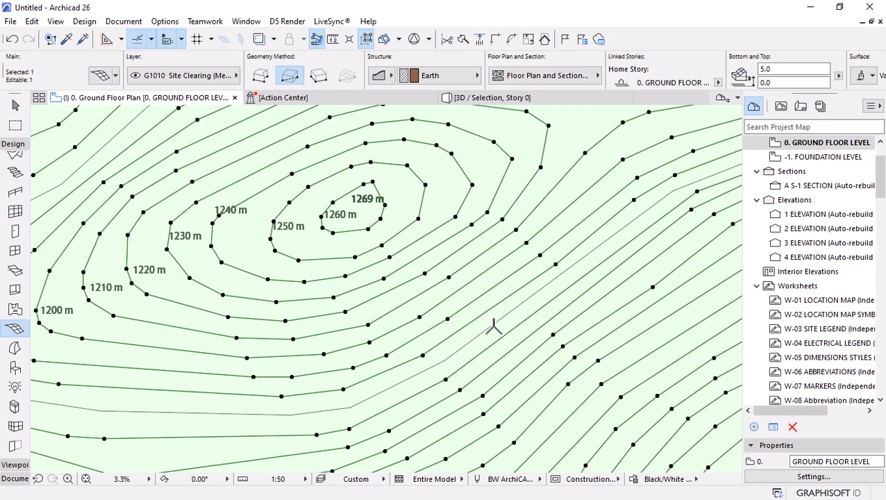
{"action": "left_click", "coordinate": [494, 326]}
{"action": "left_click", "coordinate": [475, 225]}
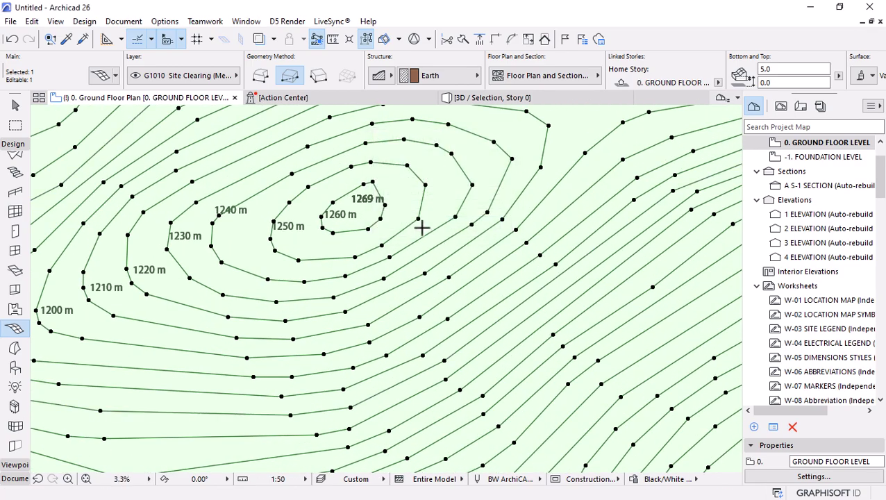
- Add new mesh points along the closed 1220 m contour around the 1227 m spot and the 1190 m contour around the 1199 m spot
{"action": "scroll", "coordinate": [421, 227], "scroll_direction": "down", "scroll_amount": 4}
{"action": "scroll", "coordinate": [518, 250], "scroll_direction": "up", "scroll_amount": 3}
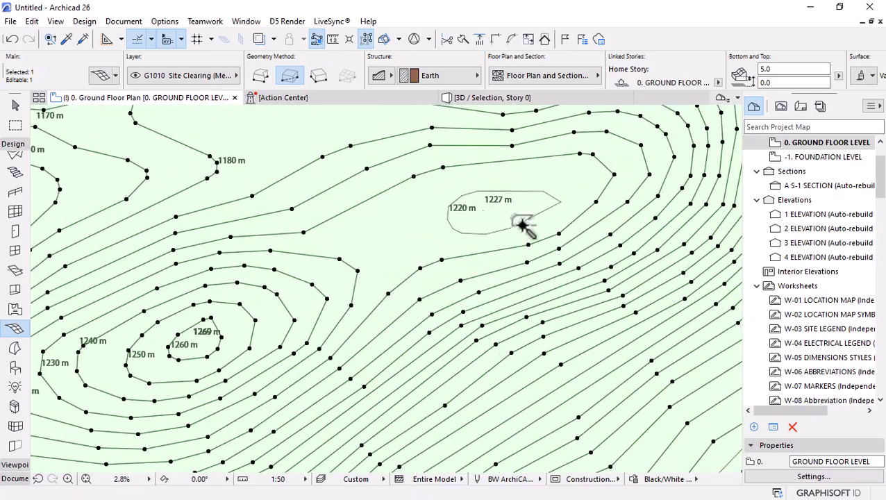
{"action": "left_click", "coordinate": [522, 222]}
{"action": "left_click", "coordinate": [475, 225]}
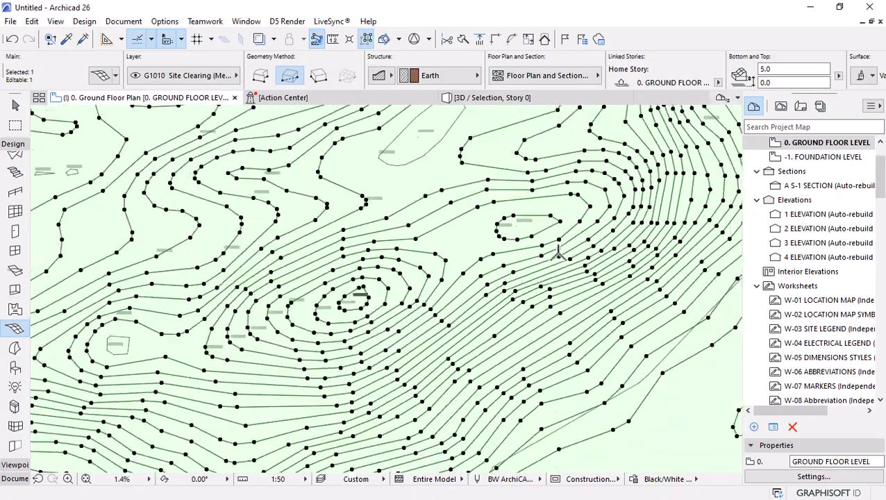
{"action": "scroll", "coordinate": [486, 229], "scroll_direction": "down", "scroll_amount": 4}
{"action": "scroll", "coordinate": [544, 201], "scroll_direction": "up", "scroll_amount": 4}
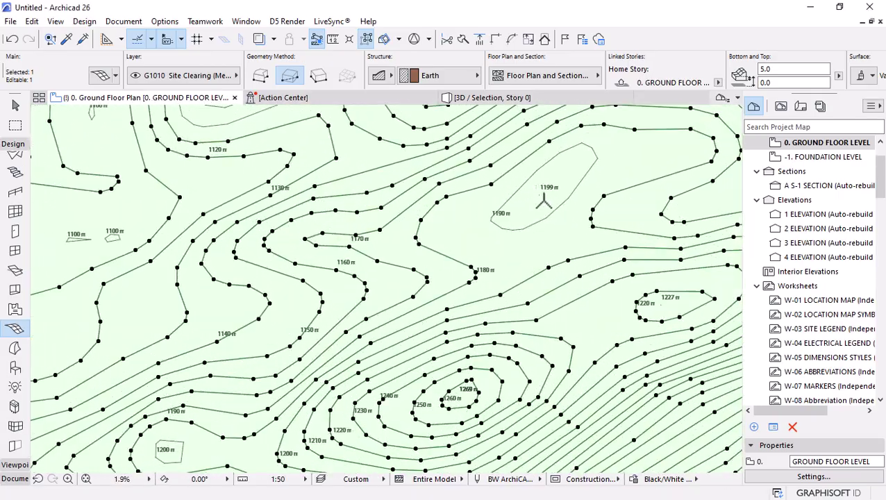
{"action": "left_click", "coordinate": [530, 179]}
{"action": "left_click", "coordinate": [493, 226]}
- Add new mesh points along the small closed 1200 m contour west of the 1269 m peak
{"action": "scroll", "coordinate": [490, 219], "scroll_direction": "down", "scroll_amount": 4}
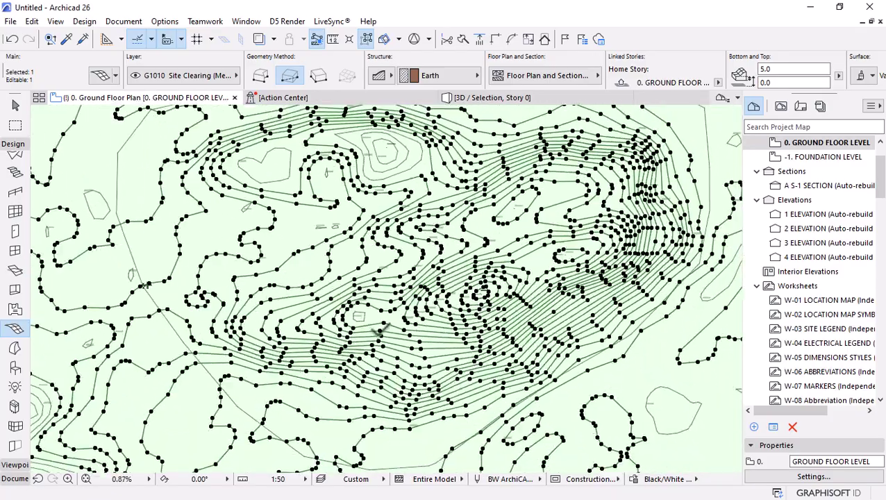
{"action": "scroll", "coordinate": [357, 295], "scroll_direction": "up", "scroll_amount": 6}
{"action": "left_click", "coordinate": [372, 285]}
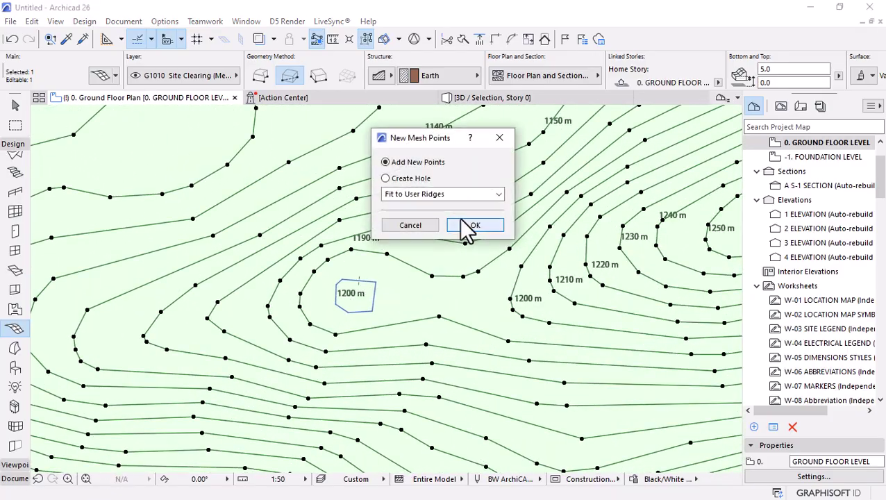
{"action": "left_click", "coordinate": [472, 225]}
- Add new mesh points along the three nested contours up to the summit of the northern hill
{"action": "scroll", "coordinate": [406, 253], "scroll_direction": "down", "scroll_amount": 6}
{"action": "scroll", "coordinate": [438, 295], "scroll_direction": "up", "scroll_amount": 5}
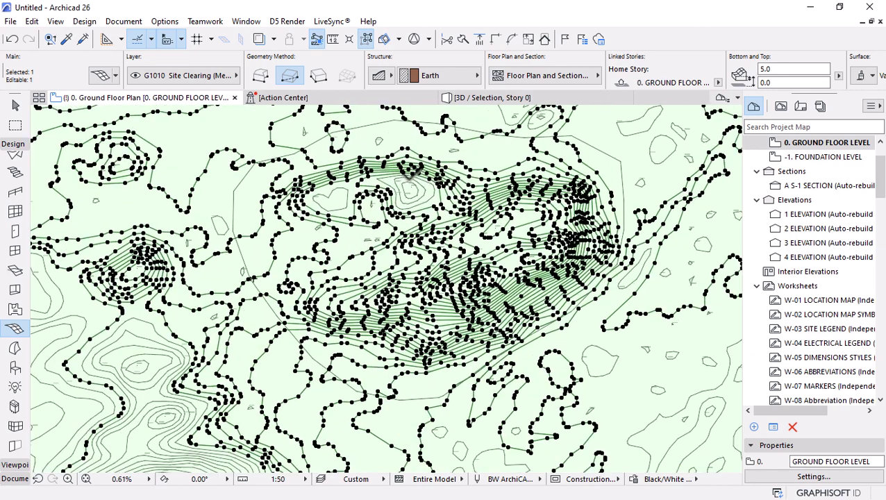
{"action": "double_click", "coordinate": [455, 189]}
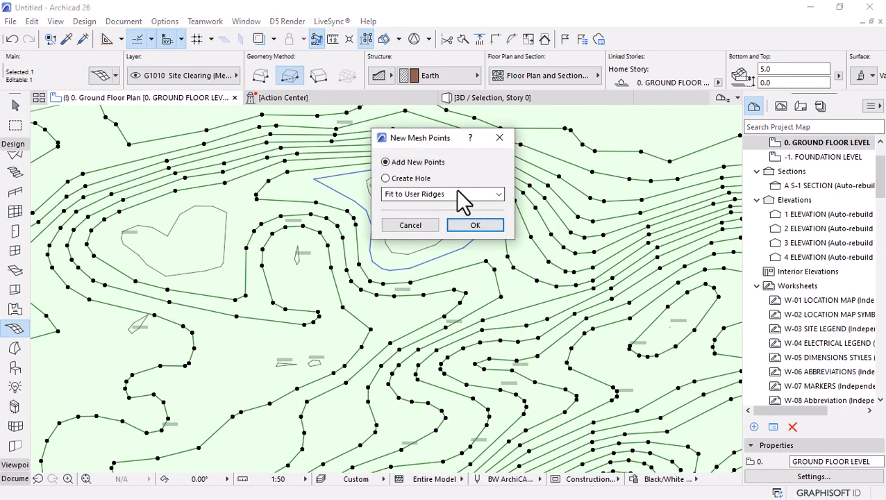
{"action": "left_click", "coordinate": [472, 225]}
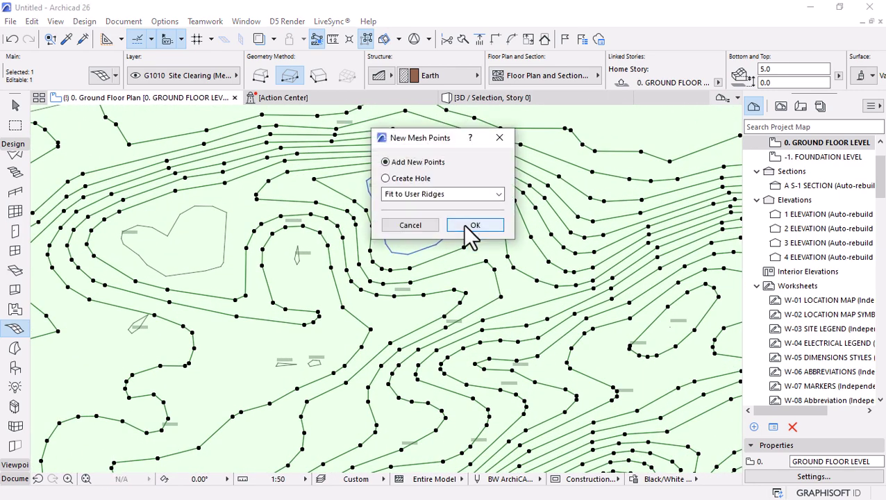
{"action": "left_click", "coordinate": [469, 225]}
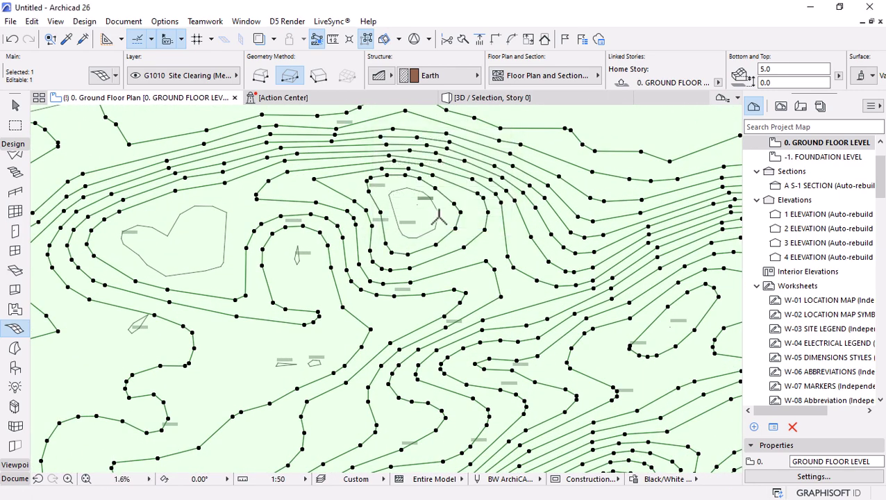
{"action": "double_click", "coordinate": [439, 217]}
{"action": "left_click", "coordinate": [475, 226]}
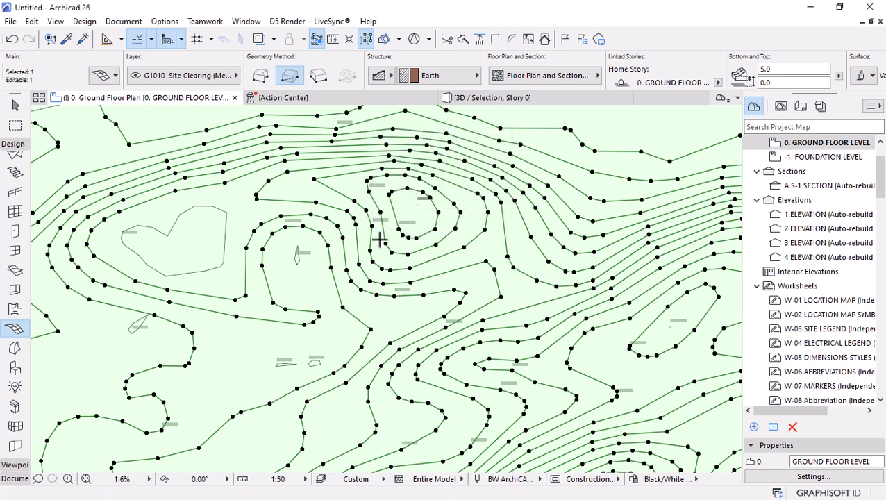
- Add new mesh points along the tiny 1100 m contour west of the northern hill and the heart-shaped contour beside it
{"action": "double_click", "coordinate": [297, 257]}
{"action": "left_click", "coordinate": [464, 232]}
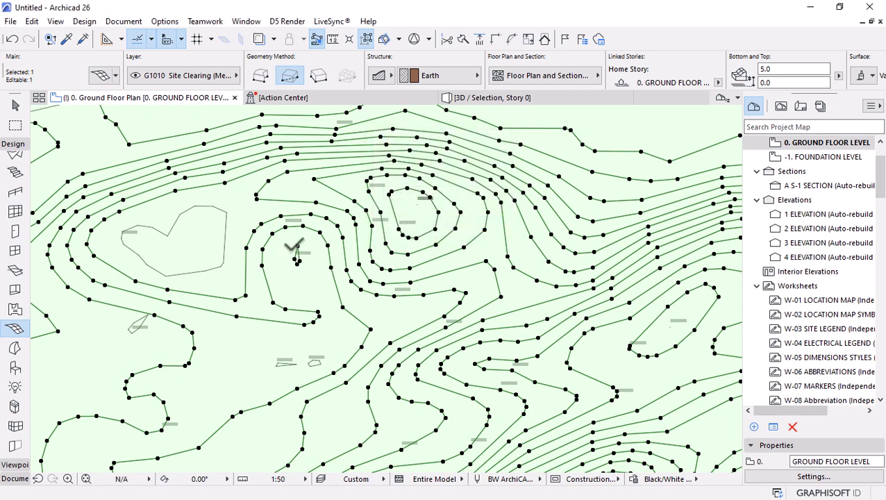
{"action": "double_click", "coordinate": [229, 255]}
{"action": "left_click", "coordinate": [474, 223]}
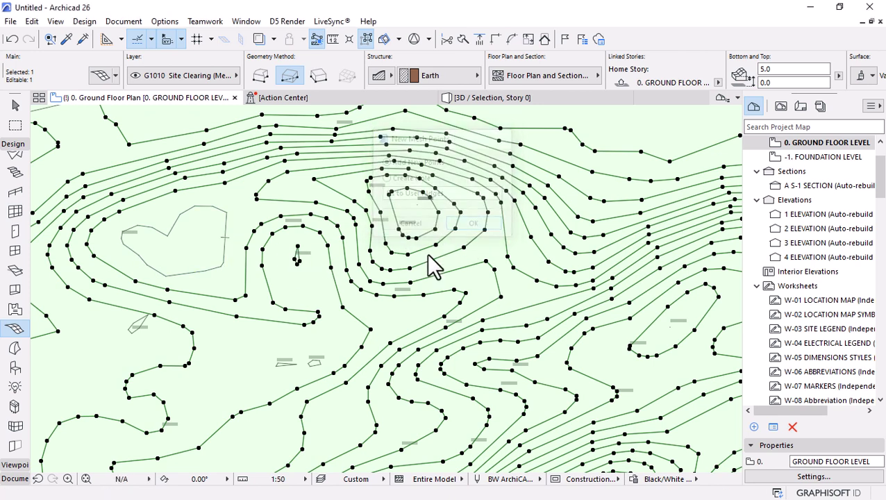
- Add new mesh points along the three remaining small closed 1100 m contours southwest of the northern hill
{"action": "double_click", "coordinate": [306, 361]}
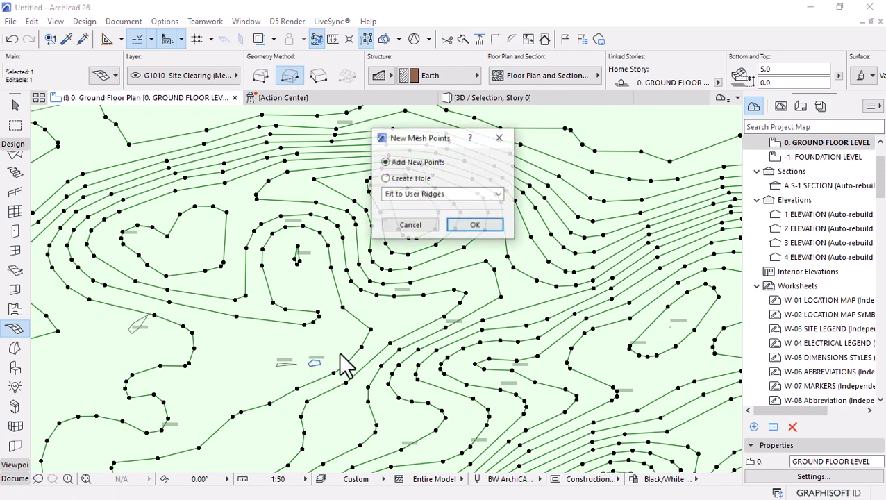
{"action": "left_click", "coordinate": [466, 226]}
{"action": "scroll", "coordinate": [270, 372], "scroll_direction": "up", "scroll_amount": 3}
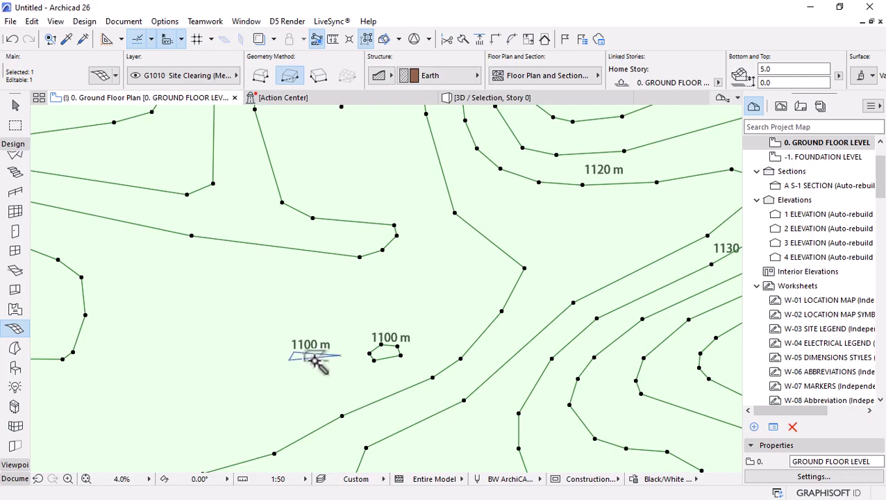
{"action": "double_click", "coordinate": [313, 358]}
{"action": "left_click", "coordinate": [474, 225]}
{"action": "scroll", "coordinate": [410, 236], "scroll_direction": "down", "scroll_amount": 5}
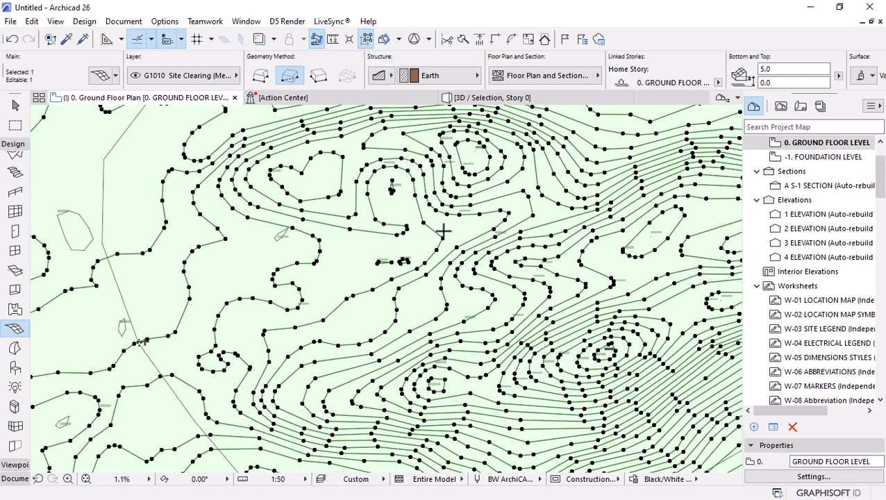
{"action": "scroll", "coordinate": [316, 222], "scroll_direction": "up", "scroll_amount": 5}
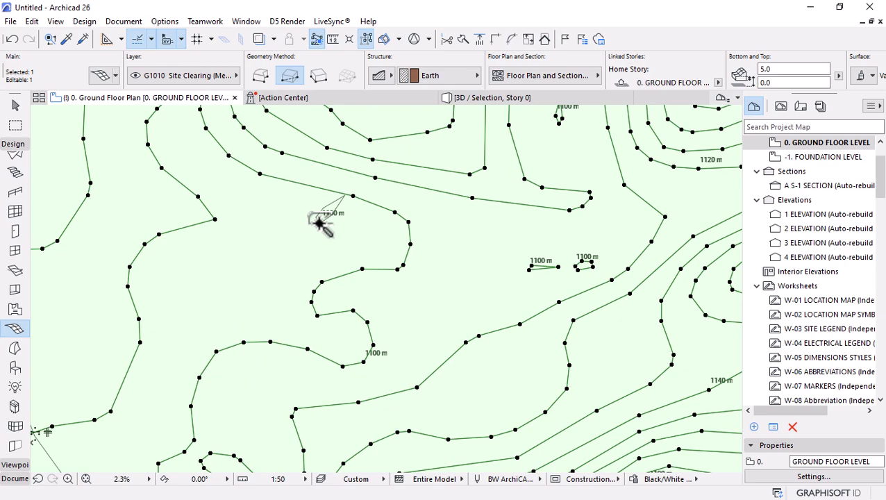
{"action": "double_click", "coordinate": [320, 219]}
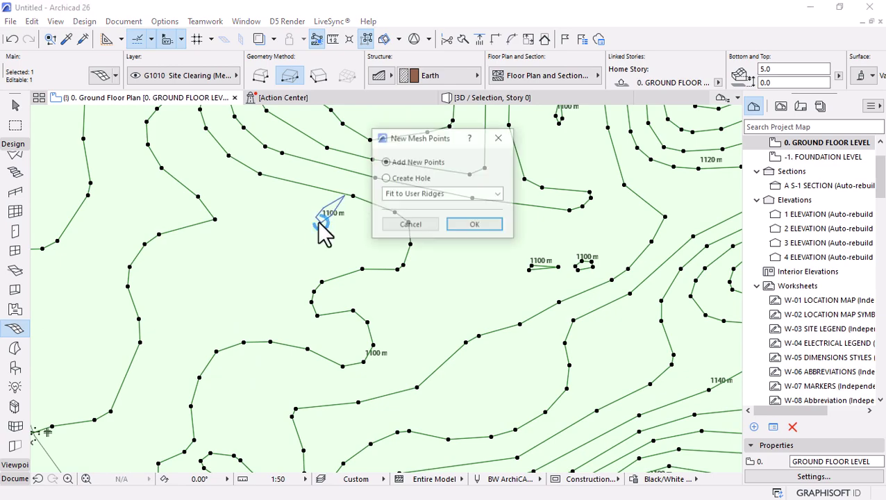
{"action": "left_click", "coordinate": [475, 225]}
- Examine the whole mesh and the contour ridges of the central mountain in the 3D view
{"action": "scroll", "coordinate": [348, 229], "scroll_direction": "down", "scroll_amount": 8}
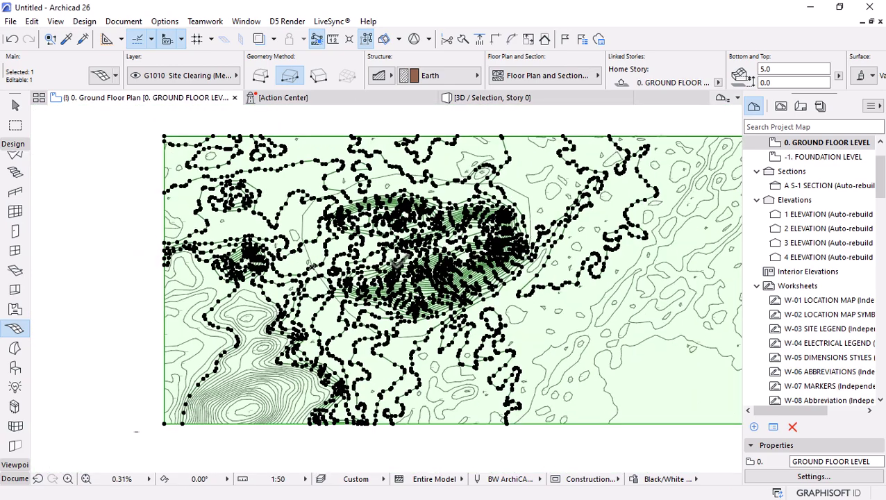
{"action": "scroll", "coordinate": [426, 285], "scroll_direction": "down", "scroll_amount": 2}
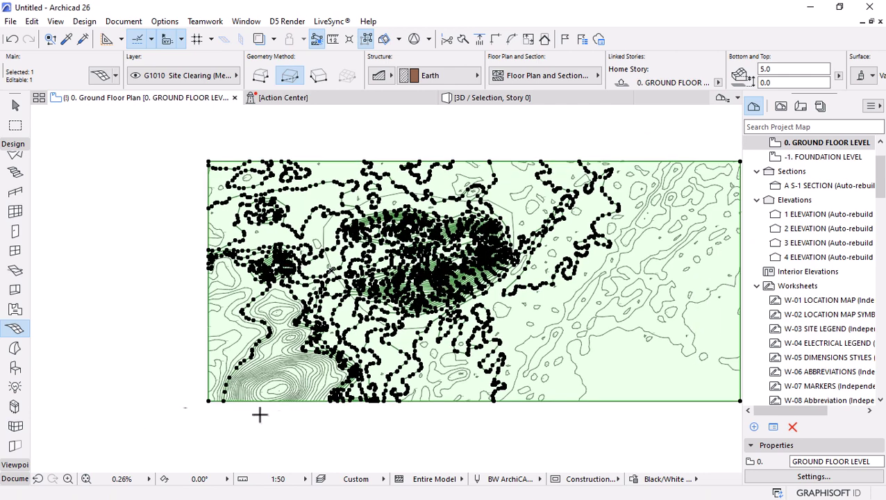
{"action": "left_click", "coordinate": [491, 98]}
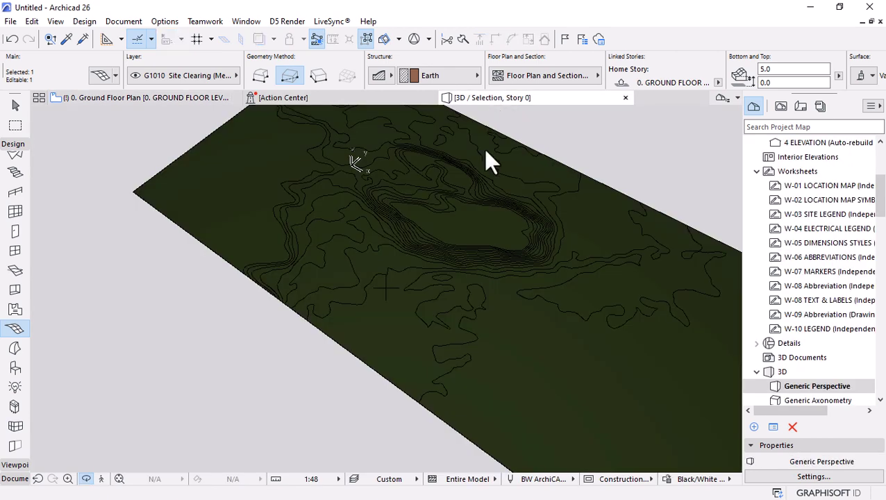
{"action": "middle_click_drag", "start_coordinate": [348, 257], "coordinate": [294, 214], "text": "shift"}
{"action": "scroll", "coordinate": [370, 241], "scroll_direction": "up", "scroll_amount": 8}
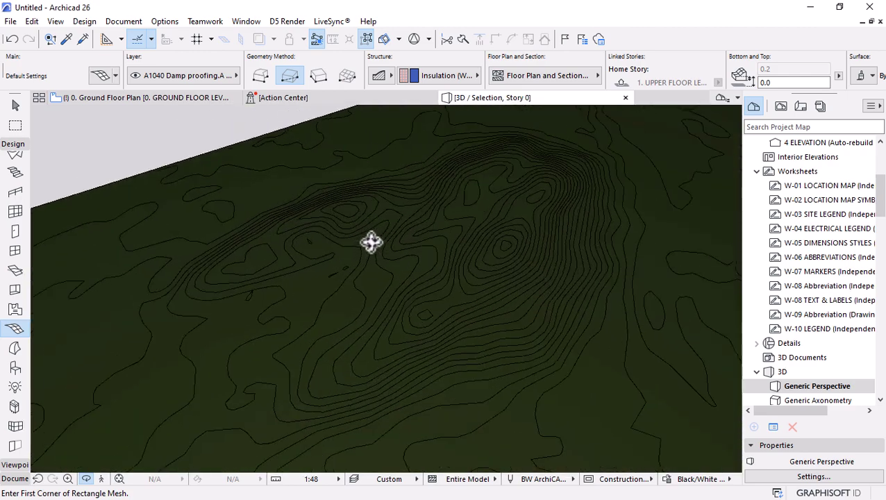
{"action": "middle_click_drag", "start_coordinate": [494, 265], "coordinate": [439, 274], "text": "shift"}
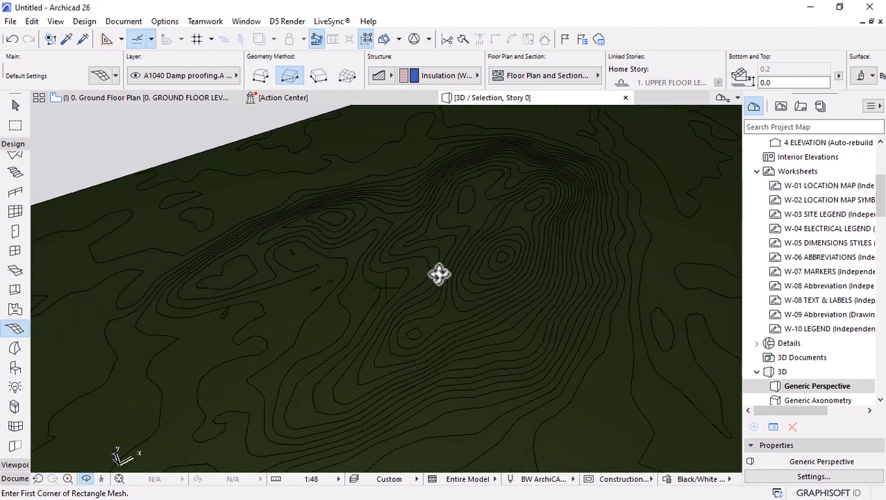
- Return to the ground floor plan and activate the selection tool at the central mountain's summit with the terrain mesh still selected
{"action": "left_click", "coordinate": [179, 98]}
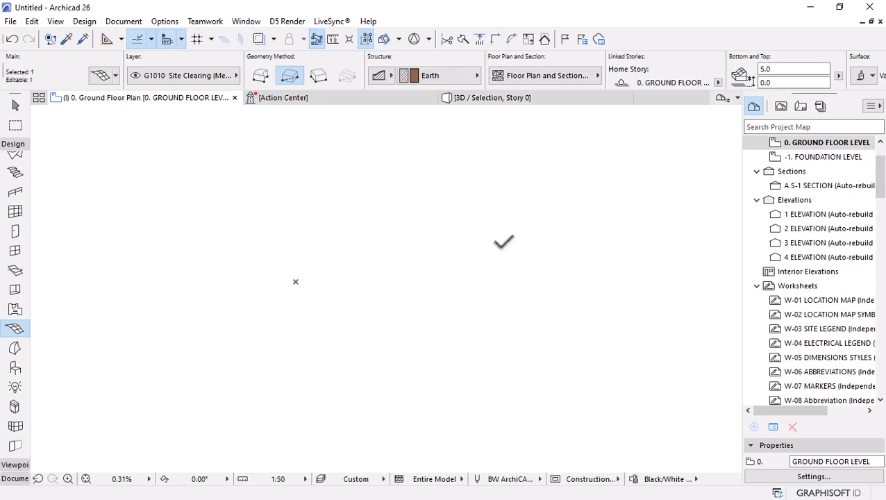
{"action": "scroll", "coordinate": [433, 381], "scroll_direction": "up", "scroll_amount": 5}
{"action": "scroll", "coordinate": [444, 300], "scroll_direction": "up", "scroll_amount": 6}
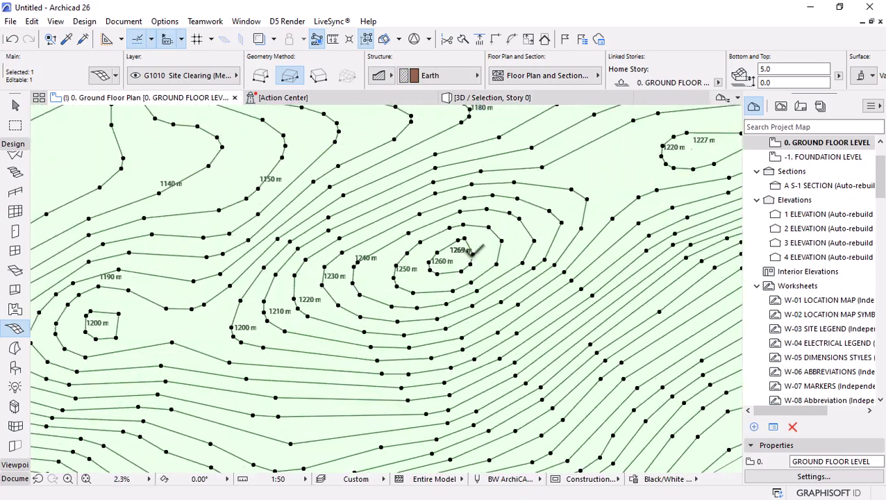
{"action": "scroll", "coordinate": [409, 260], "scroll_direction": "up", "scroll_amount": 2}
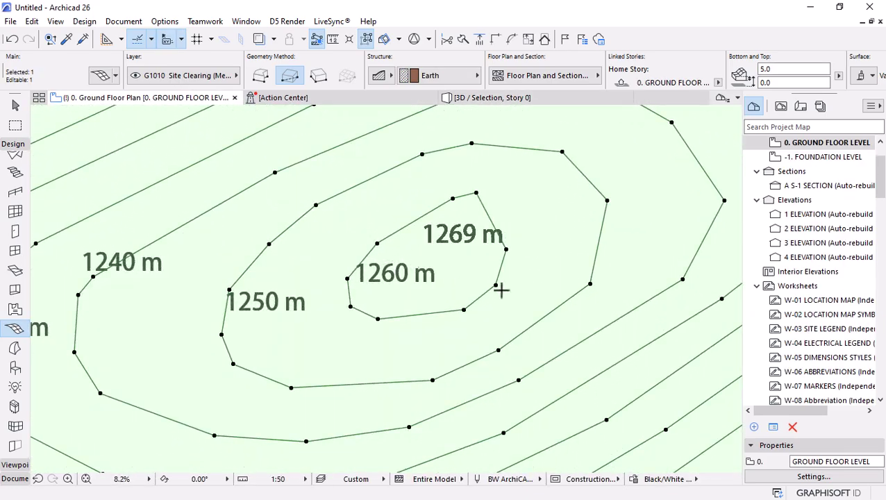
{"action": "key", "text": "Escape"}
{"action": "key", "text": "Escape"}
{"action": "left_click", "coordinate": [514, 244]}
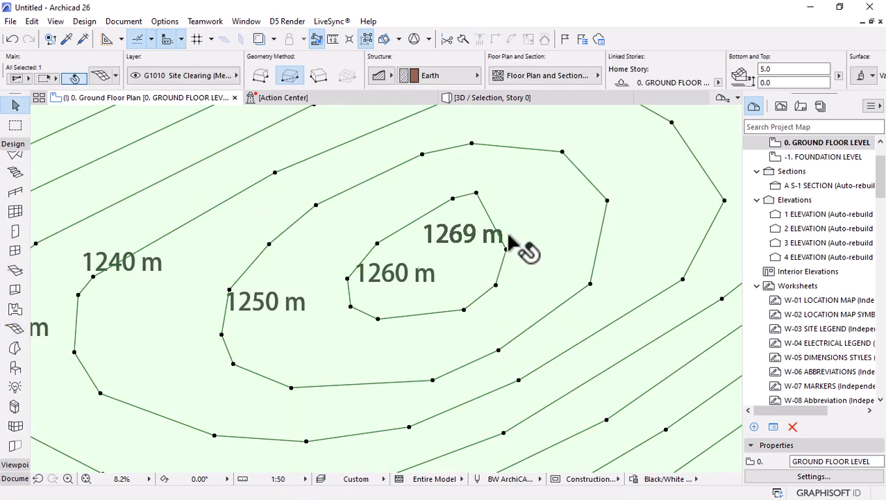
- Elevate all mesh points of the innermost 1260 m contour at the central summit to its elevation, applying the height to all
{"action": "left_click", "coordinate": [495, 285]}
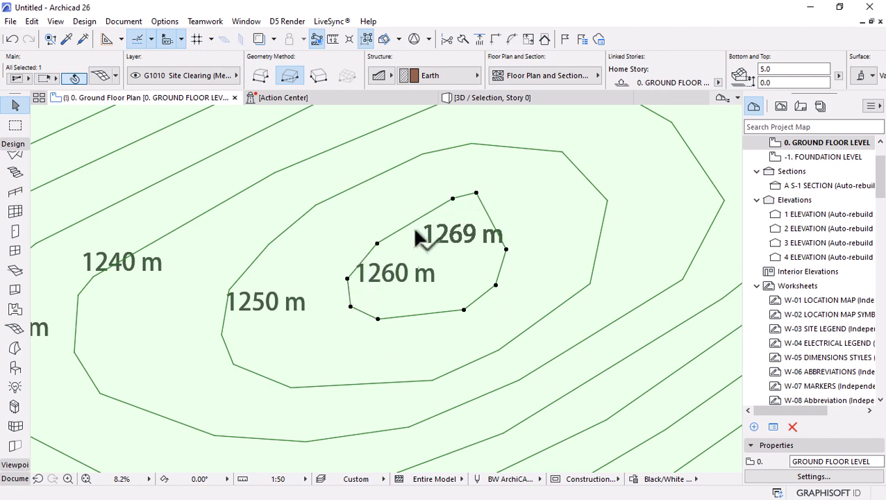
{"action": "left_click", "coordinate": [463, 309]}
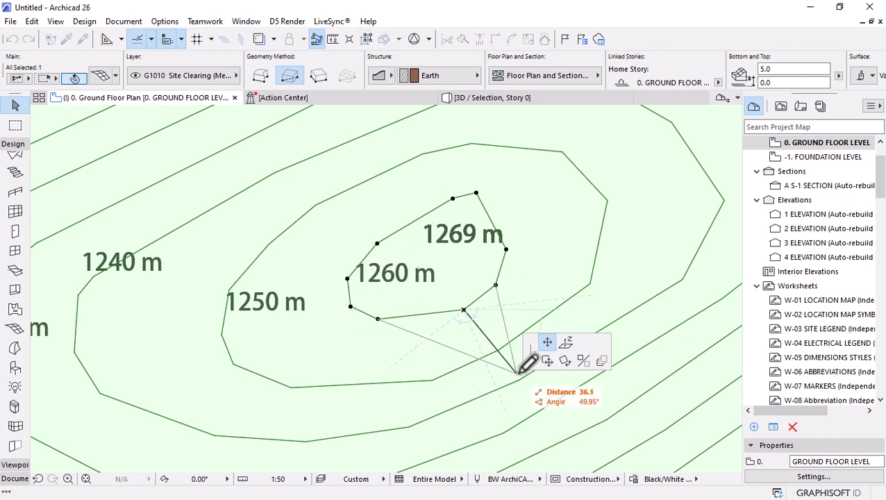
{"action": "left_click", "coordinate": [565, 343]}
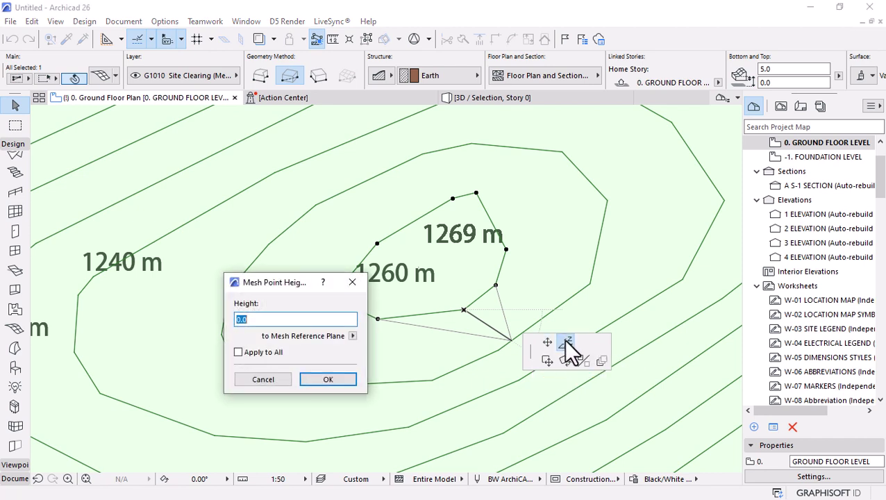
{"action": "left_click", "coordinate": [237, 351]}
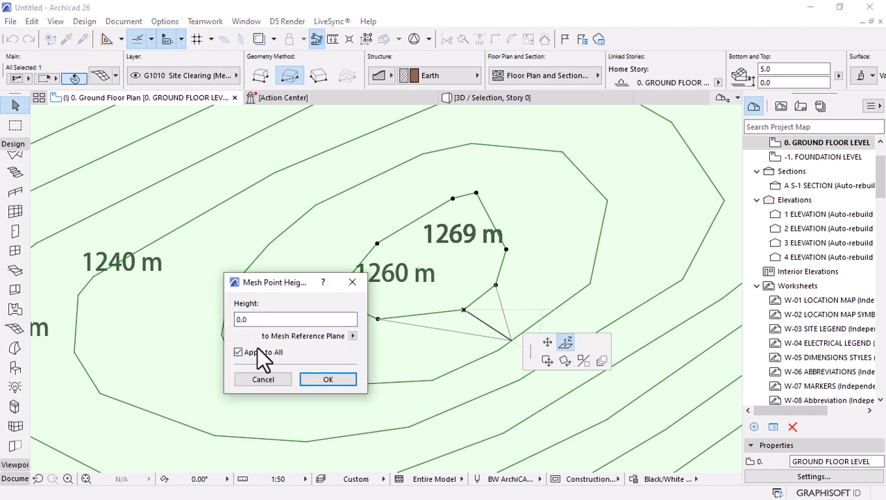
{"action": "double_click", "coordinate": [257, 318]}
{"action": "type", "text": "169"}
{"action": "key", "text": "BackSpace"}
{"action": "key", "text": "BackSpace"}
{"action": "key", "text": "BackSpace"}
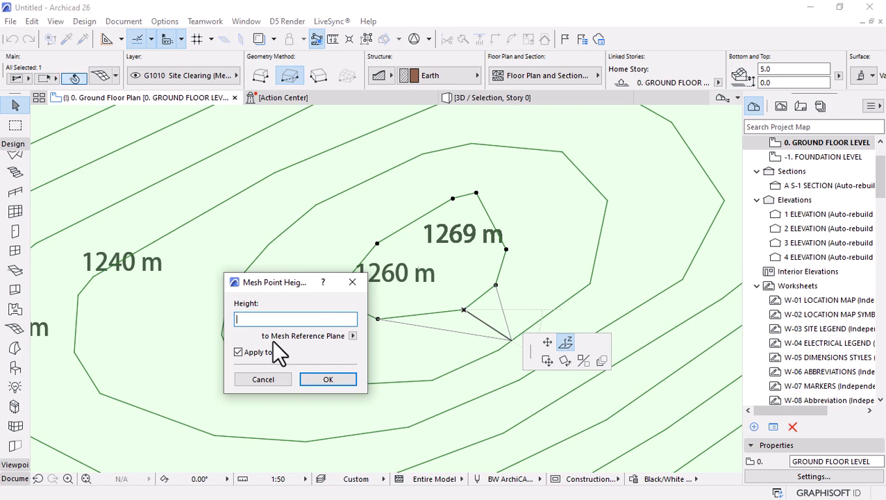
{"action": "type", "text": "12"}
{"action": "left_click", "coordinate": [322, 378]}
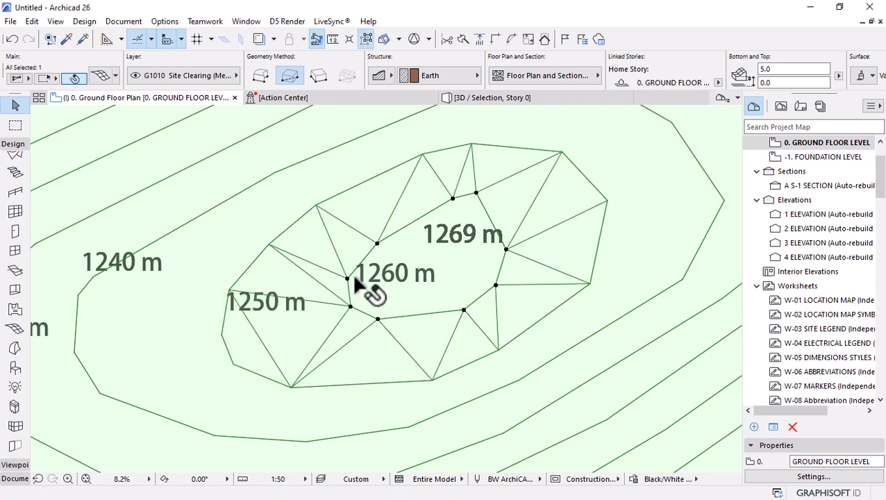
- Set the height of all mesh points on the 1250 m contour around the central summit to its labelled elevation
{"action": "scroll", "coordinate": [434, 235], "scroll_direction": "down", "scroll_amount": 2}
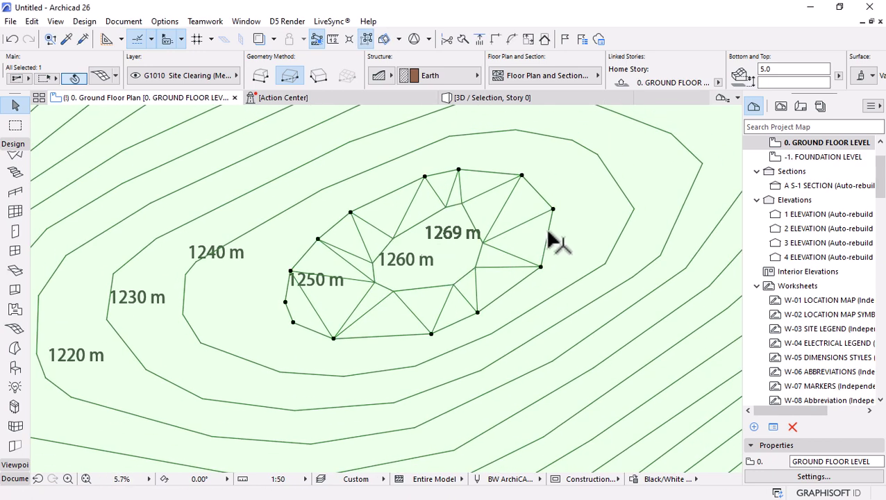
{"action": "left_click", "coordinate": [553, 208]}
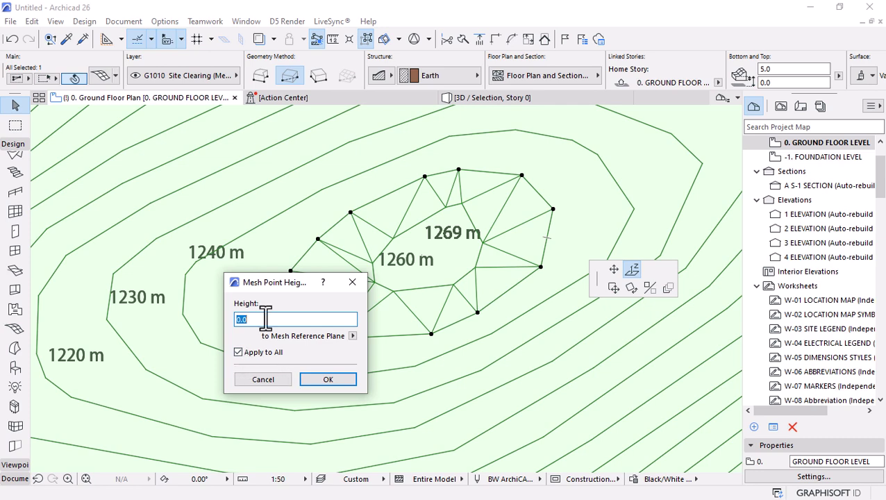
{"action": "left_click", "coordinate": [263, 380]}
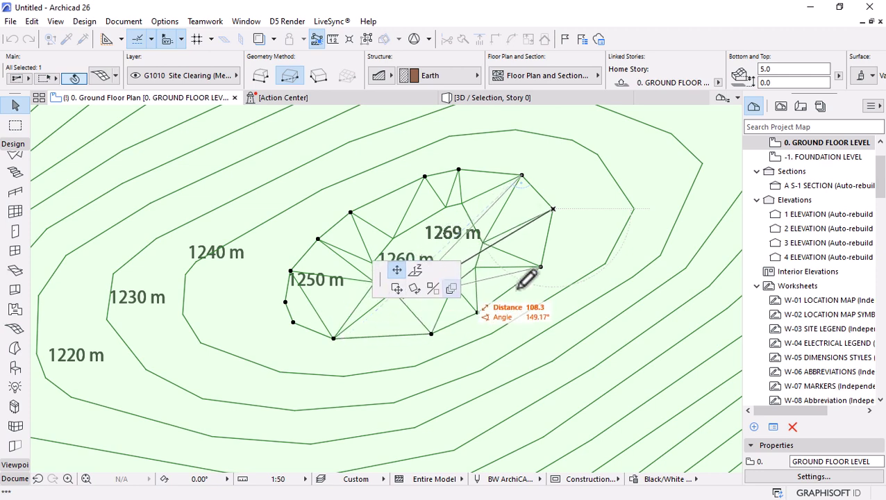
{"action": "left_click", "coordinate": [419, 269]}
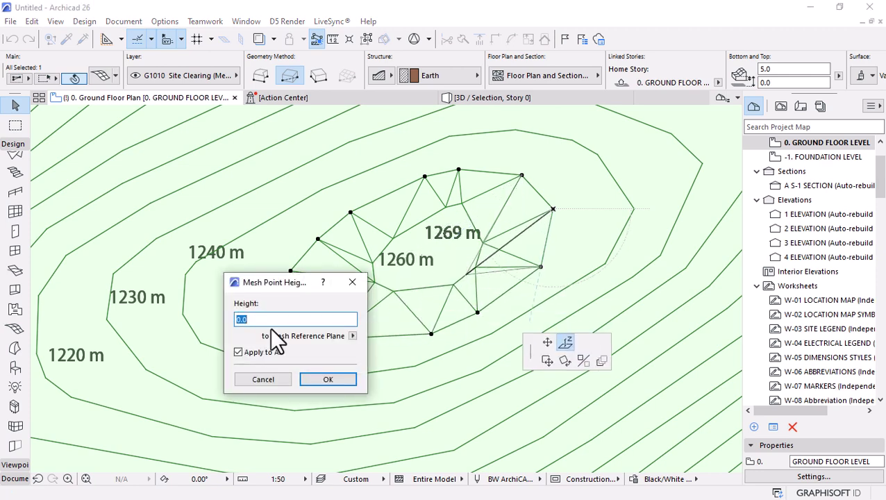
{"action": "key", "text": "Return"}
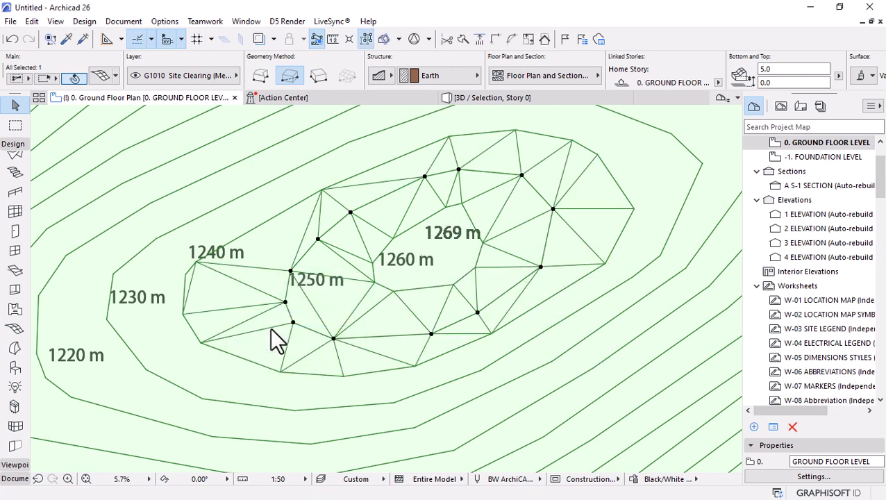
- Set the height of all mesh points on the 1240 m contour around the central summit to 1240
{"action": "left_click", "coordinate": [197, 262]}
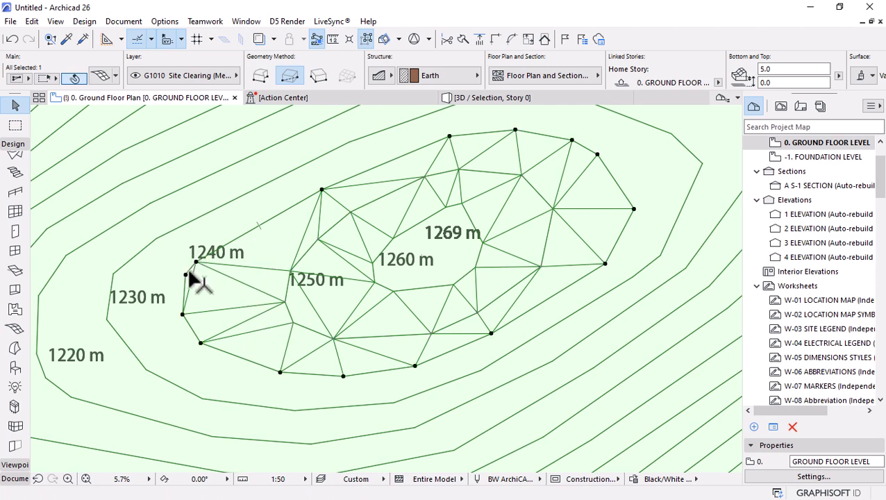
{"action": "left_click", "coordinate": [200, 283]}
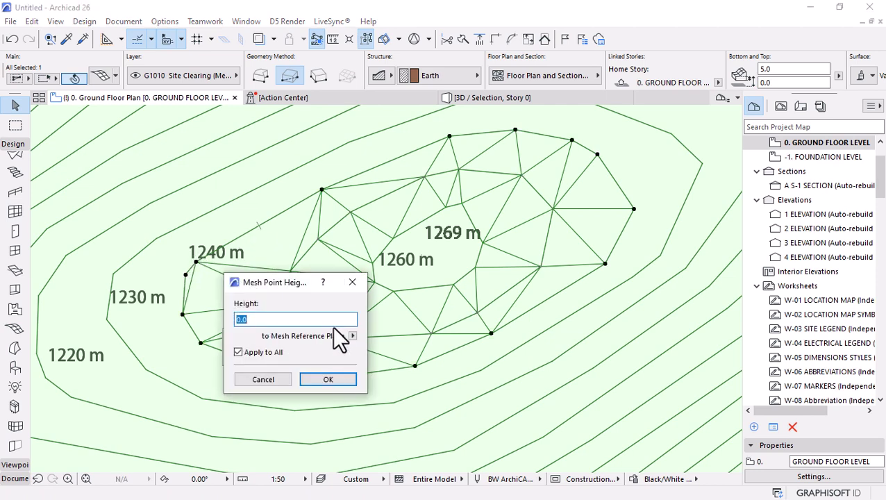
{"action": "type", "text": "1240"}
{"action": "key", "text": "Return"}
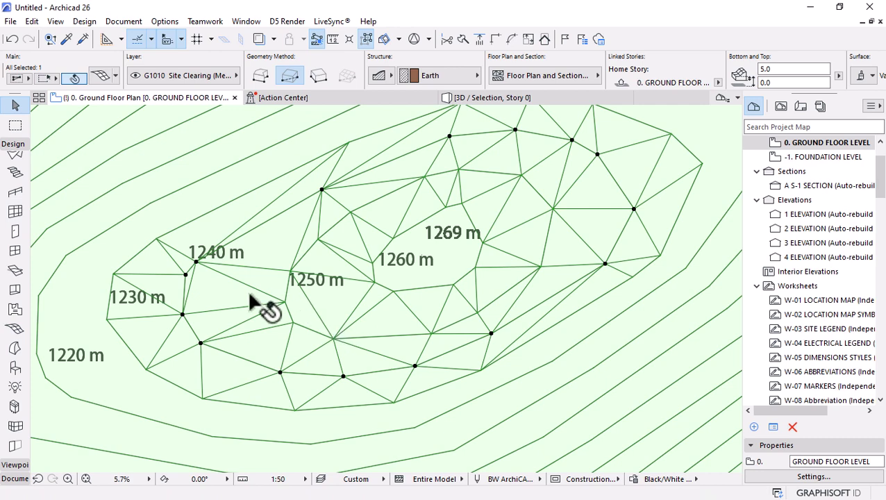
- Set the height of all mesh points on the contour labelled 1230 m to its labelled elevation
{"action": "left_click", "coordinate": [106, 319]}
{"action": "left_click", "coordinate": [186, 382]}
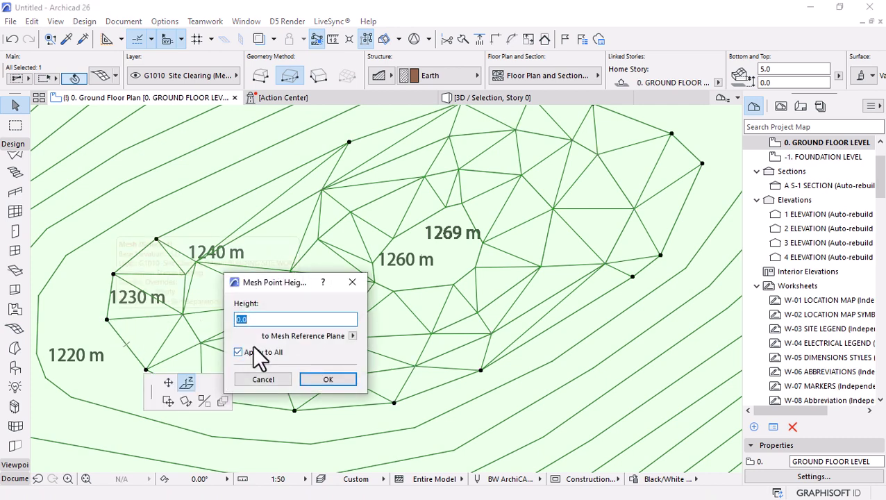
{"action": "type", "text": "123"}
{"action": "key", "text": "Return"}
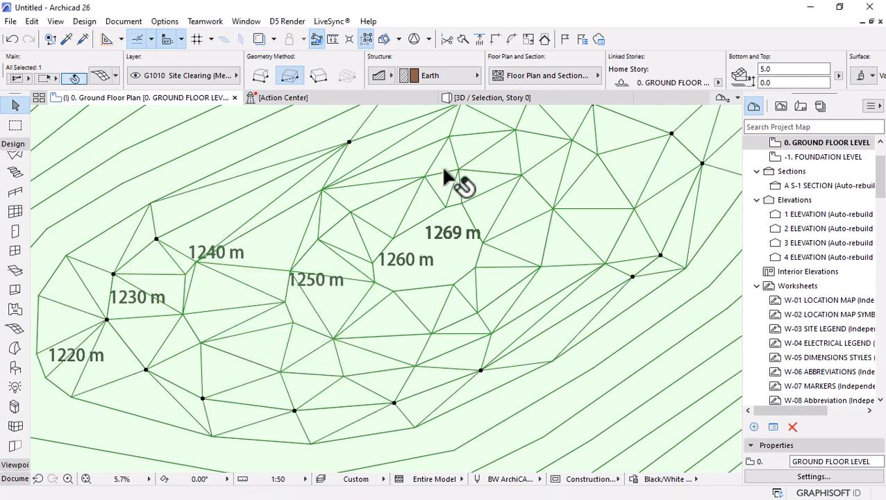
- Set the height of all mesh points on the 1220 m contour around the central summit to 1220
{"action": "scroll", "coordinate": [352, 276], "scroll_direction": "down", "scroll_amount": 3}
{"action": "scroll", "coordinate": [258, 251], "scroll_direction": "up", "scroll_amount": 2}
{"action": "scroll", "coordinate": [258, 251], "scroll_direction": "up", "scroll_amount": 1}
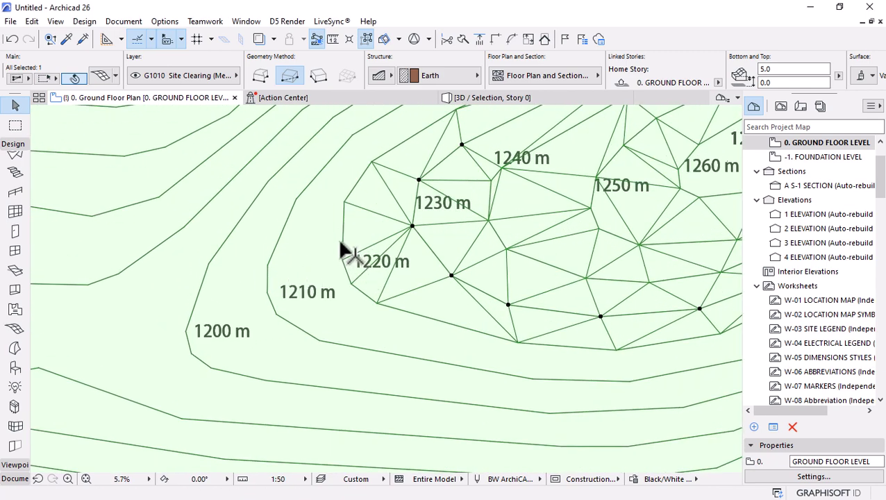
{"action": "left_click", "coordinate": [341, 259]}
{"action": "left_click", "coordinate": [341, 259]}
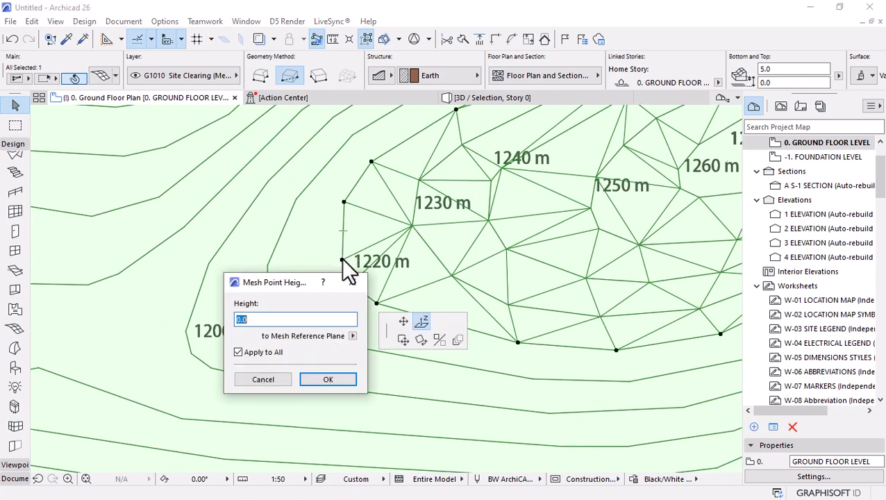
{"action": "type", "text": "1220"}
{"action": "key", "text": "Return"}
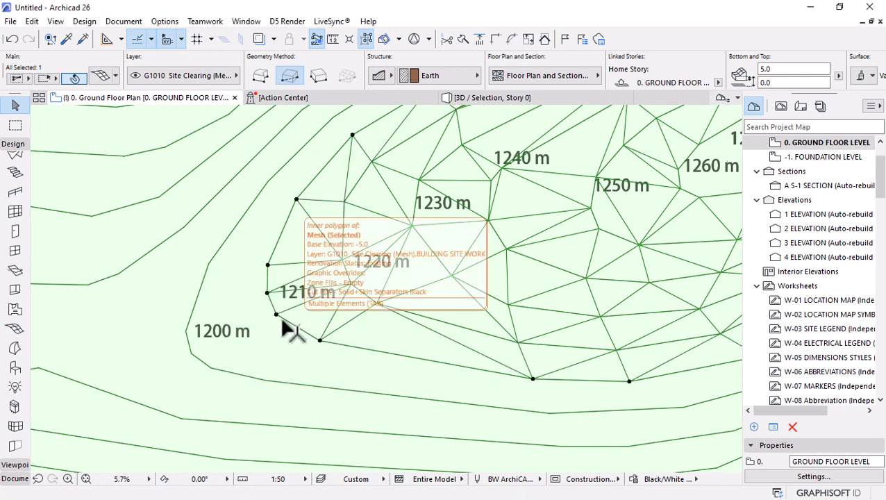
- Set the height of all mesh points on the contour labelled 1210 m to its labelled elevation
{"action": "left_click", "coordinate": [275, 315]}
{"action": "left_click", "coordinate": [276, 314]}
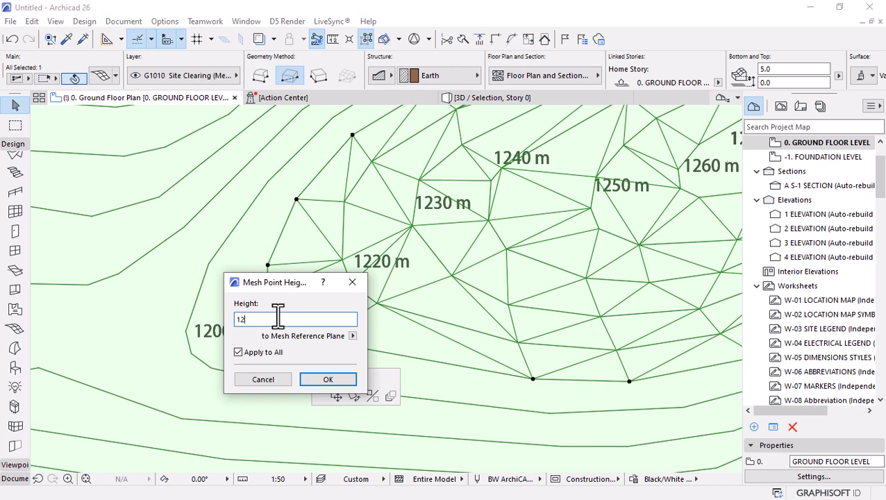
{"action": "key", "text": "Return"}
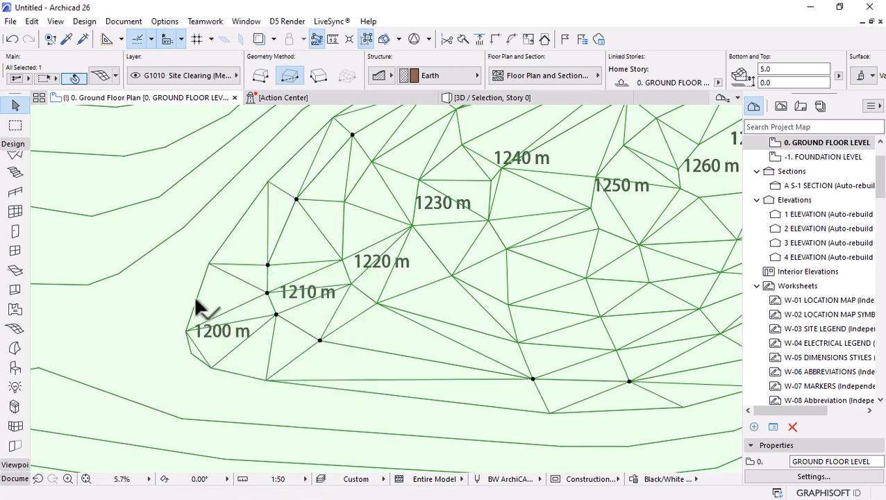
- Set the height of all mesh points on the large 1200 m contour around the central summit to 1200
{"action": "left_click", "coordinate": [209, 263]}
{"action": "left_click", "coordinate": [209, 263]}
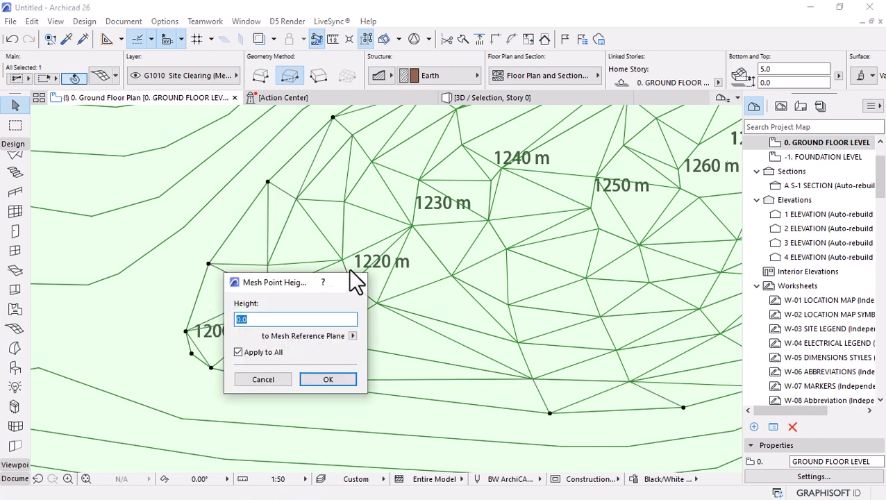
{"action": "type", "text": "1200"}
{"action": "key", "text": "Return"}
- Set the height of all mesh points on the 1190 m contour wrapping the small western knoll and the central summit to 1190
{"action": "scroll", "coordinate": [573, 284], "scroll_direction": "down", "scroll_amount": 4}
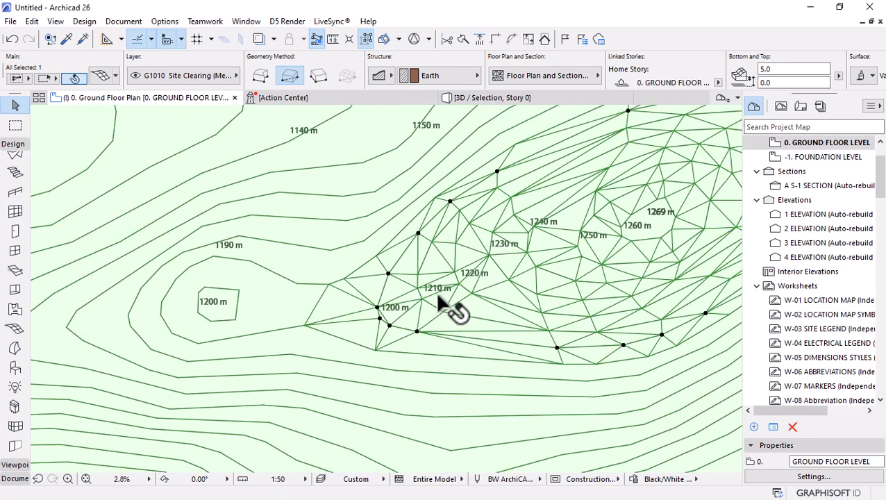
{"action": "scroll", "coordinate": [306, 291], "scroll_direction": "down", "scroll_amount": 4}
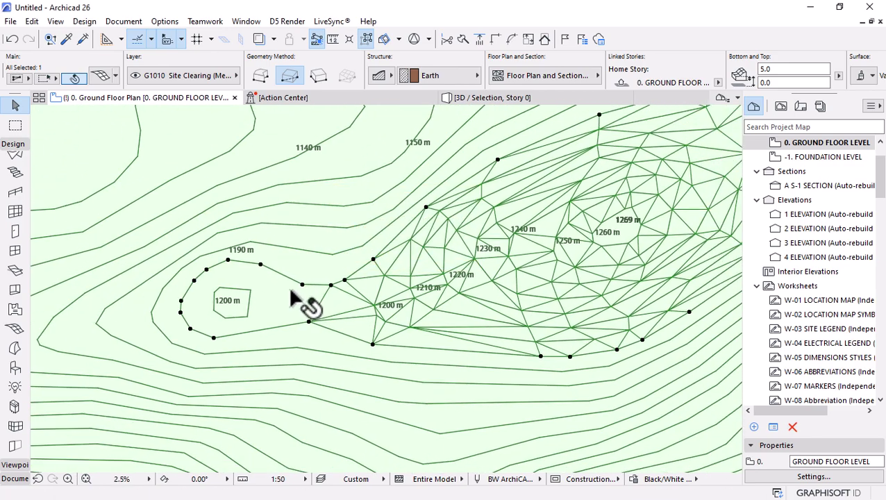
{"action": "scroll", "coordinate": [278, 315], "scroll_direction": "up", "scroll_amount": 4}
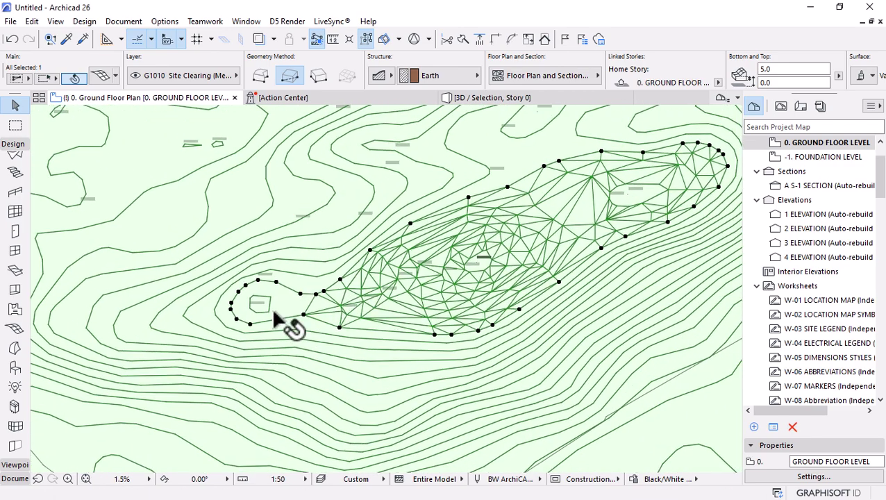
{"action": "scroll", "coordinate": [274, 321], "scroll_direction": "down", "scroll_amount": 3}
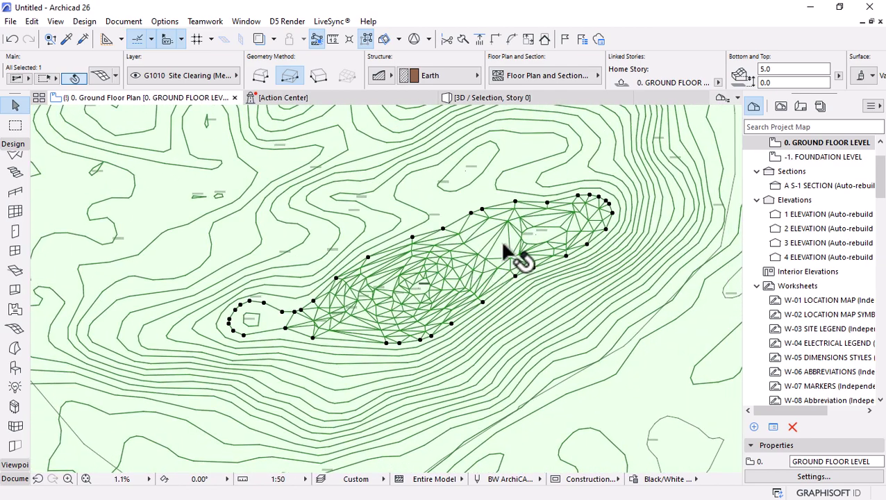
{"action": "scroll", "coordinate": [573, 209], "scroll_direction": "up", "scroll_amount": 3}
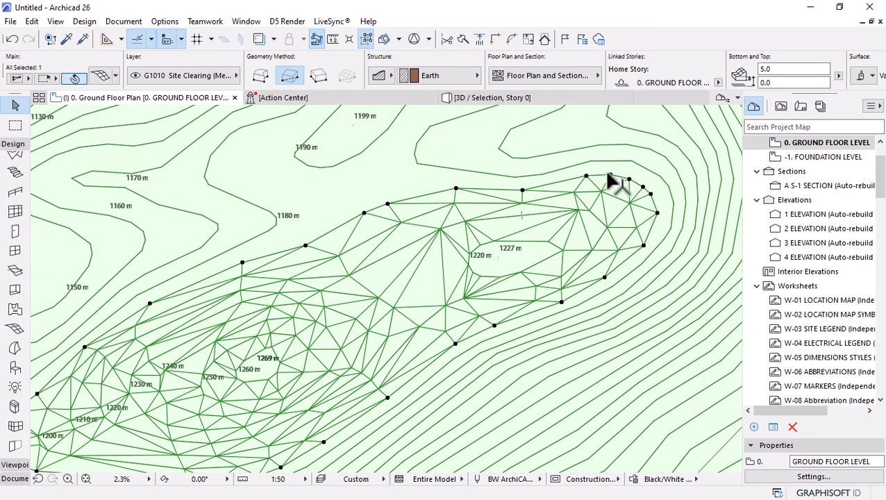
{"action": "scroll", "coordinate": [614, 182], "scroll_direction": "down", "scroll_amount": 3}
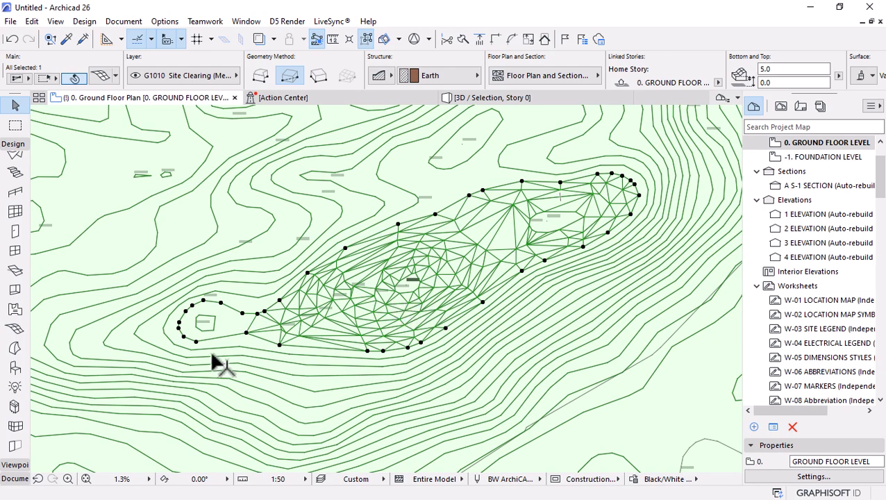
{"action": "scroll", "coordinate": [215, 361], "scroll_direction": "up", "scroll_amount": 4}
{"action": "scroll", "coordinate": [166, 254], "scroll_direction": "up", "scroll_amount": 1}
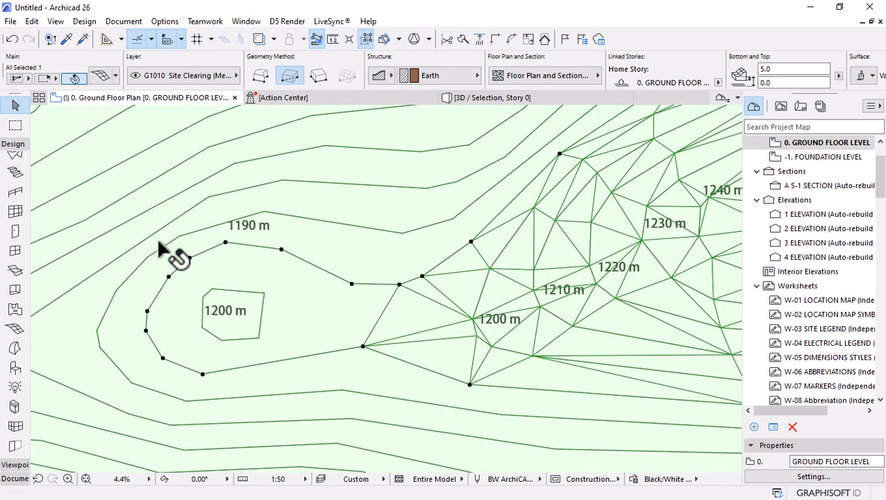
{"action": "scroll", "coordinate": [220, 264], "scroll_direction": "up", "scroll_amount": 1}
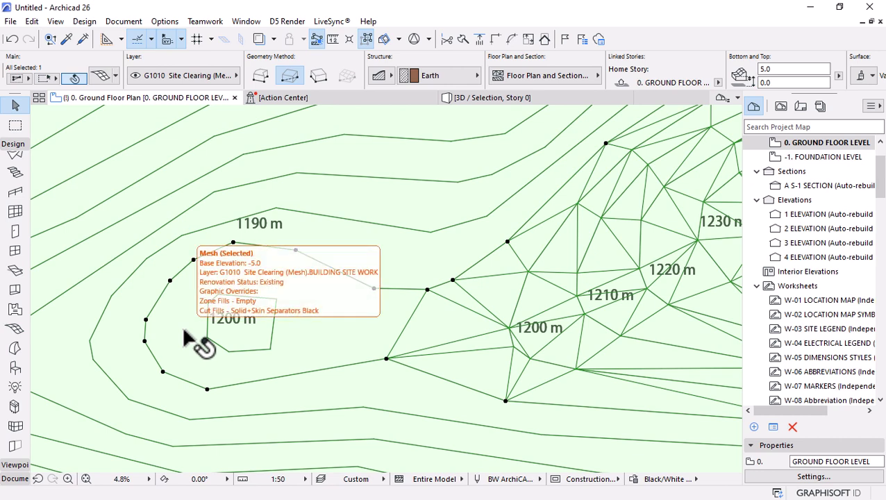
{"action": "left_click", "coordinate": [144, 320]}
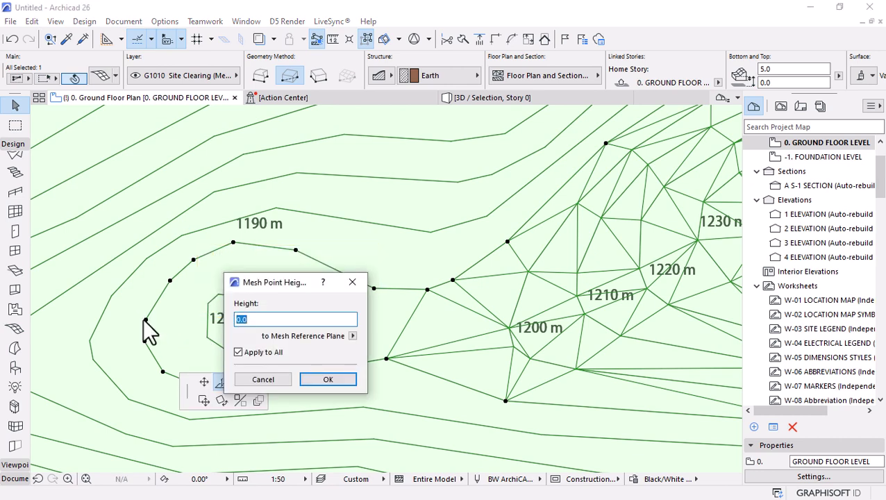
{"action": "type", "text": "1190"}
{"action": "key", "text": "Return"}
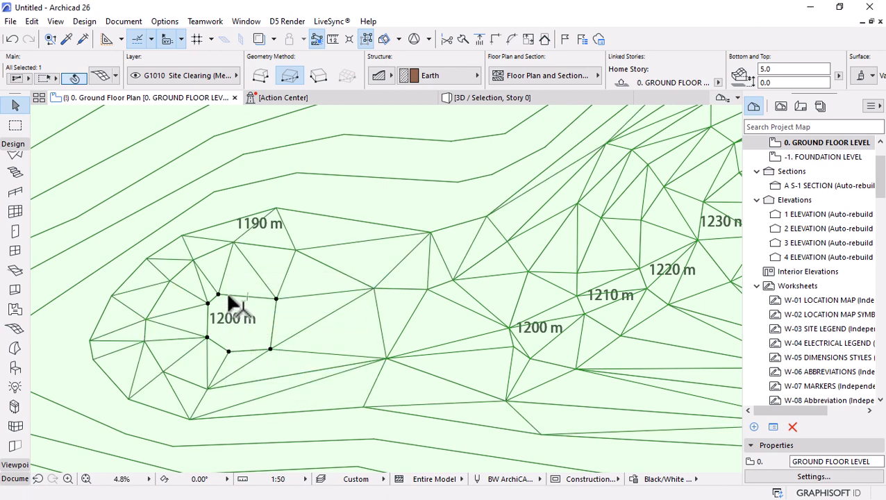
- Set the height of all mesh points on the small closed 1200 m contour of the western knoll to 1200
{"action": "left_click", "coordinate": [218, 294]}
{"action": "type", "text": "12"}
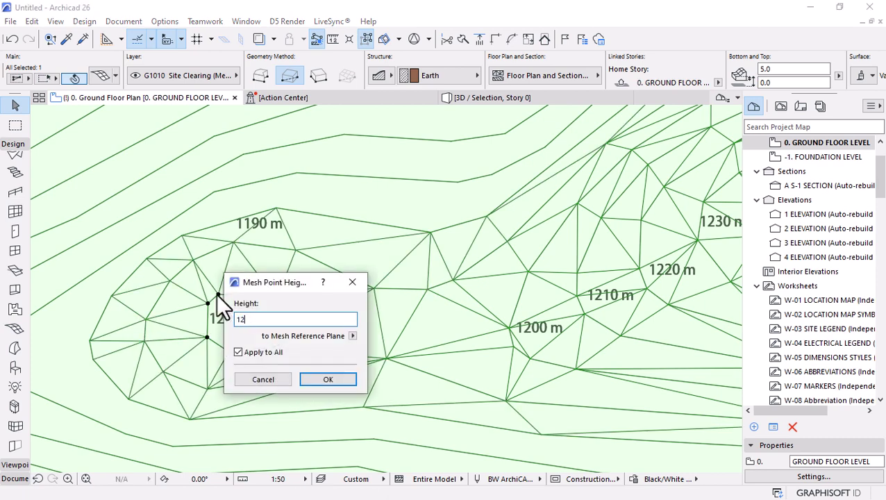
{"action": "type", "text": "00"}
{"action": "key", "text": "Return"}
- Set the height of all mesh points on the contour labelled 1170 m northwest of the central summit to 1170
{"action": "scroll", "coordinate": [449, 274], "scroll_direction": "down", "scroll_amount": 5}
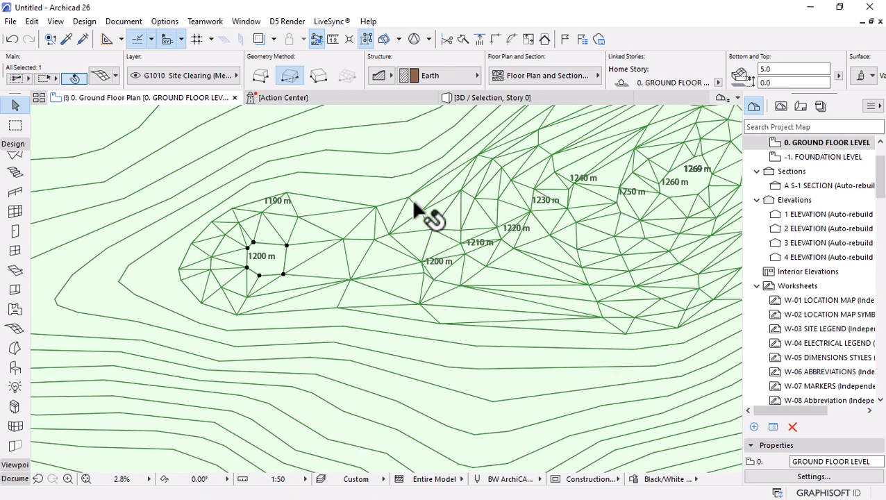
{"action": "scroll", "coordinate": [375, 191], "scroll_direction": "down", "scroll_amount": 4}
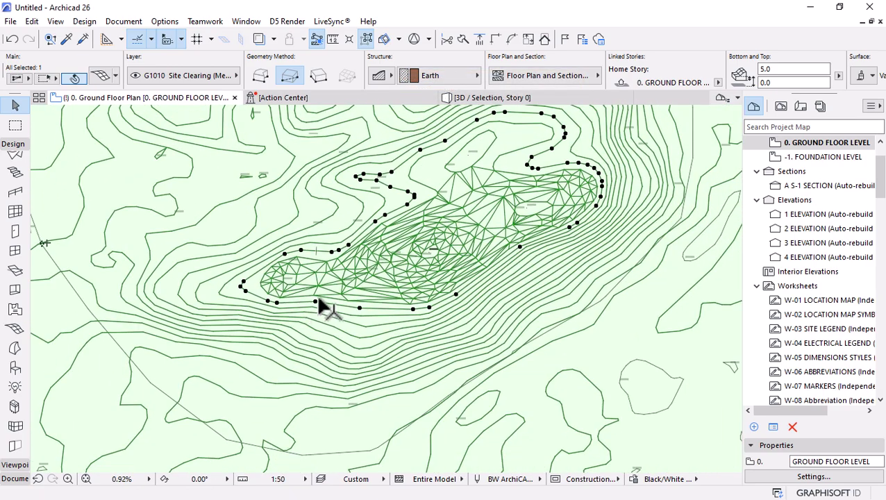
{"action": "scroll", "coordinate": [444, 132], "scroll_direction": "up", "scroll_amount": 5}
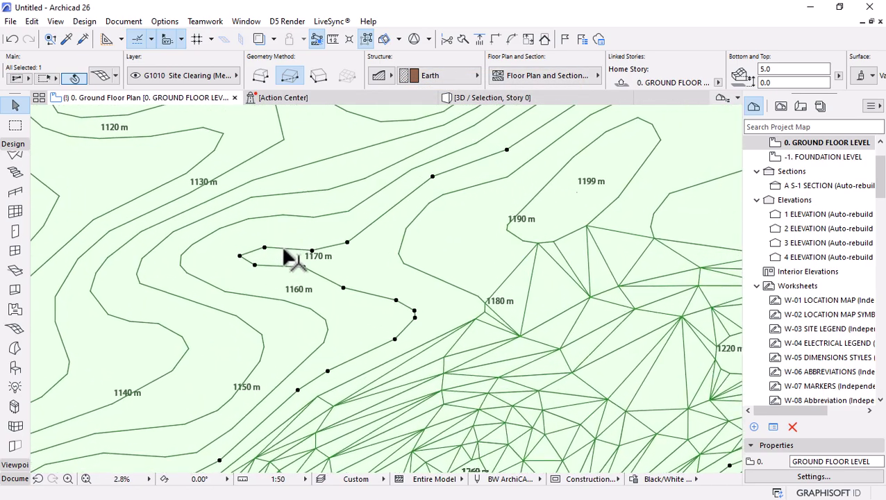
{"action": "left_click", "coordinate": [312, 251]}
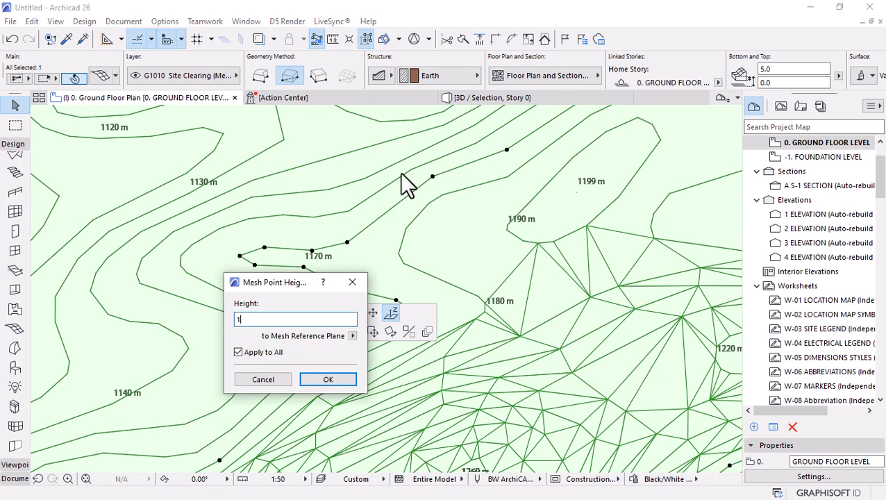
{"action": "type", "text": "1170"}
{"action": "key", "text": "Return"}
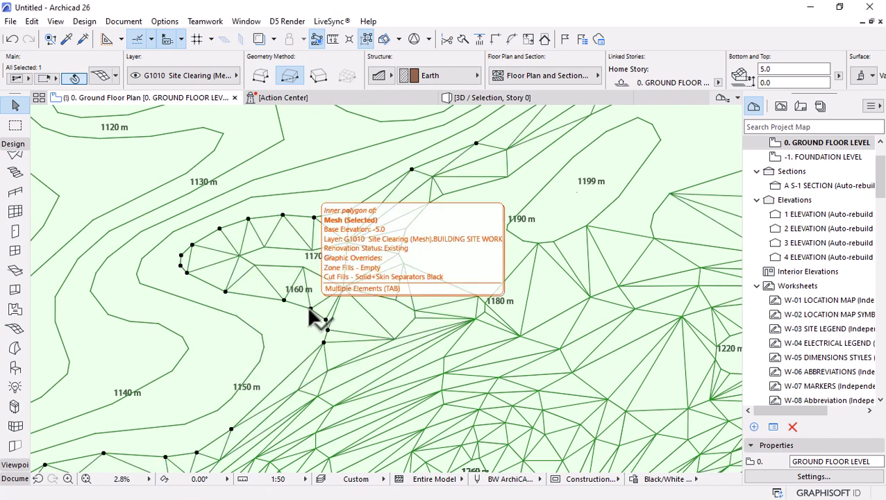
- Set the height of all mesh points on the contour labelled 1160 m, just outside the 1170 m one, to 1160
{"action": "left_click", "coordinate": [307, 305]}
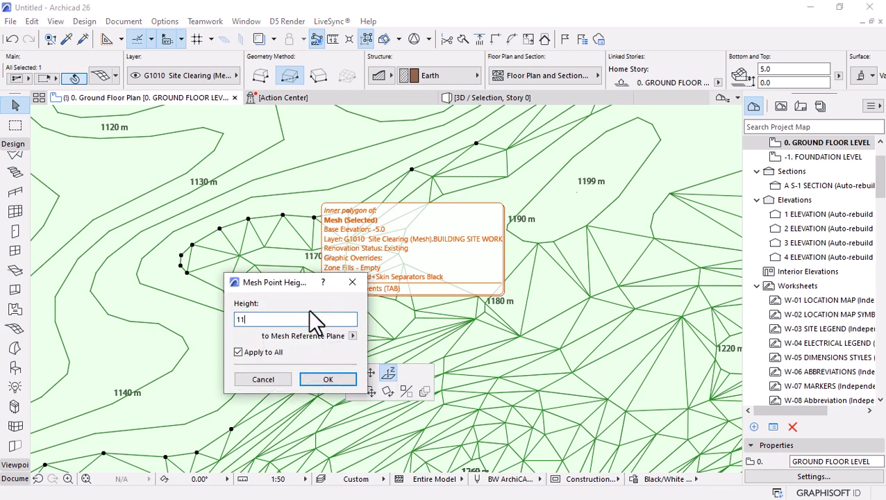
{"action": "type", "text": "1160"}
{"action": "key", "text": "Return"}
- Set the height of all mesh points on the contour labelled 1150 m to its labelled elevation
{"action": "middle_click_drag", "start_coordinate": [306, 317], "coordinate": [370, 325]}
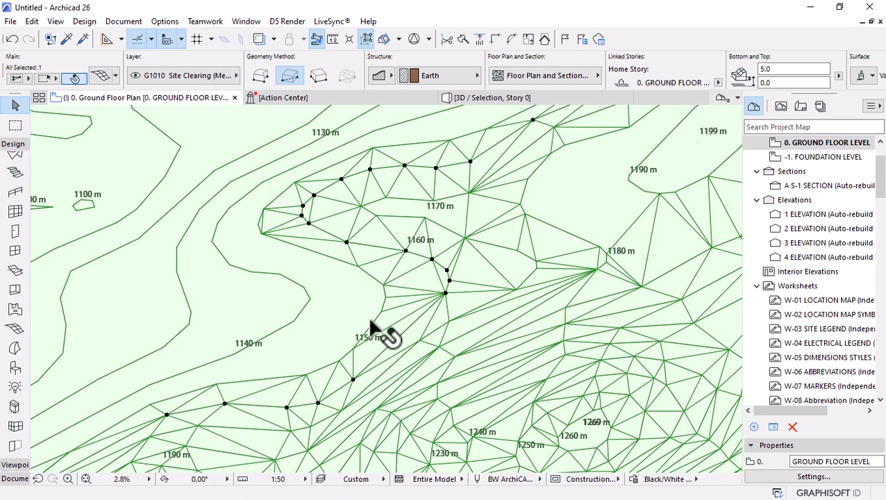
{"action": "left_click", "coordinate": [380, 312]}
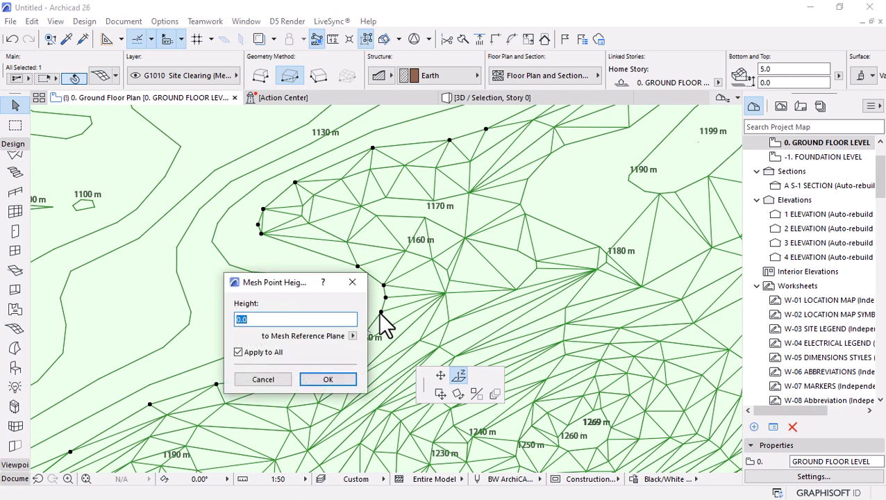
{"action": "type", "text": "15"}
{"action": "key", "text": "Return"}
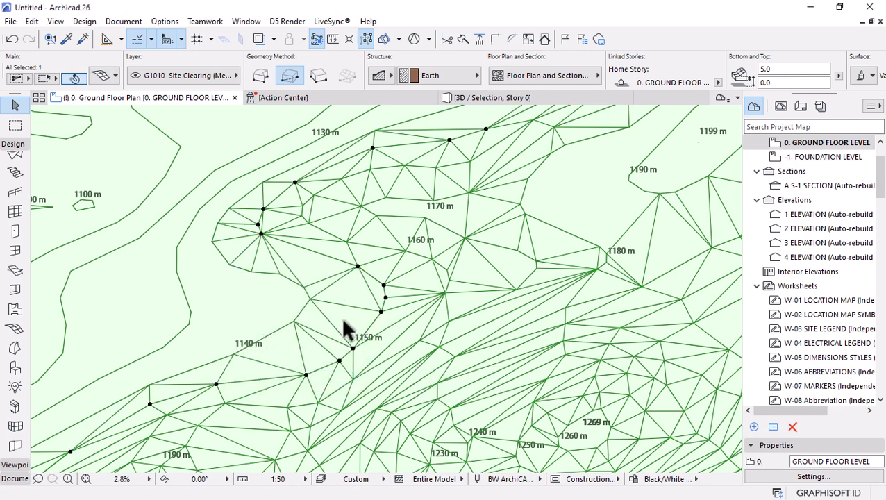
- Set the height of all mesh points on the contour labelled 1140 m to 1140
{"action": "left_click", "coordinate": [291, 321]}
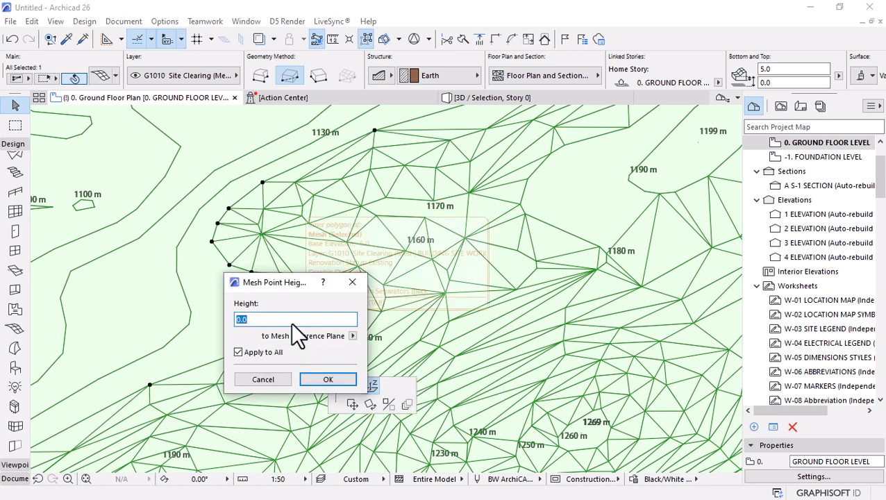
{"action": "type", "text": "1140"}
{"action": "key", "text": "Return"}
- Set the height of all mesh points on the contour labelled 1130 m to its labelled elevation
{"action": "scroll", "coordinate": [564, 279], "scroll_direction": "down", "scroll_amount": 3}
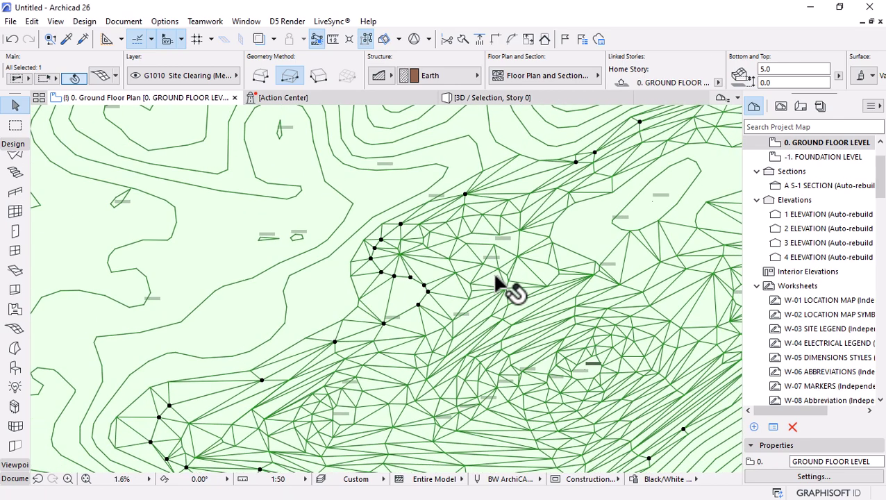
{"action": "scroll", "coordinate": [432, 174], "scroll_direction": "up", "scroll_amount": 4}
{"action": "left_click", "coordinate": [461, 205]}
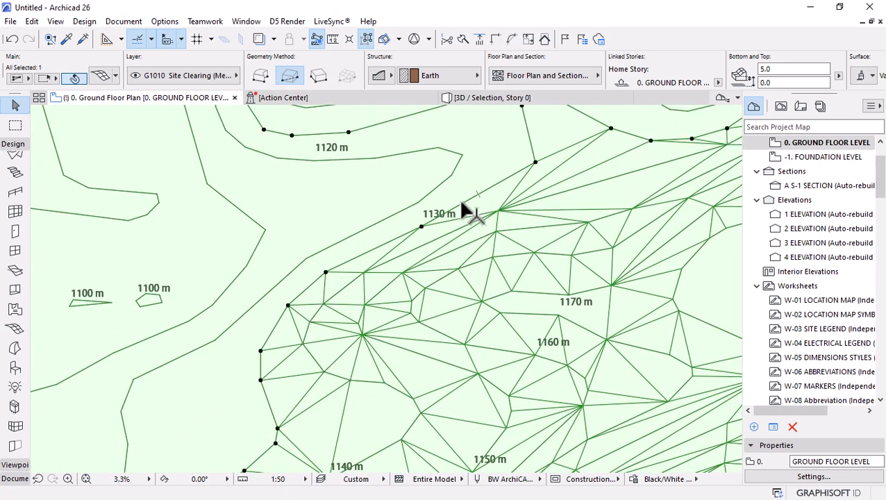
{"action": "left_click", "coordinate": [421, 227]}
{"action": "type", "text": "11"}
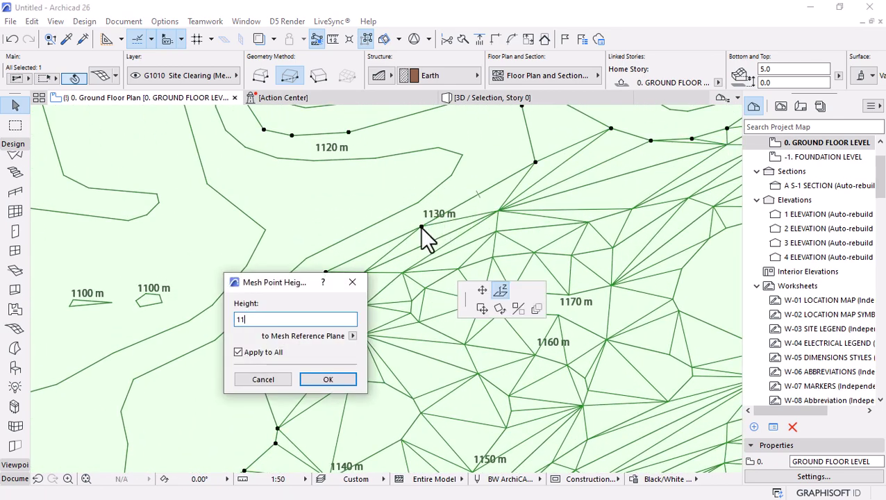
{"action": "type", "text": "50"}
{"action": "key", "text": "Return"}
- Reselect the terrain mesh and set the height of all mesh points on the contour labelled 1110 m to 1110
{"action": "scroll", "coordinate": [494, 193], "scroll_direction": "down", "scroll_amount": 3}
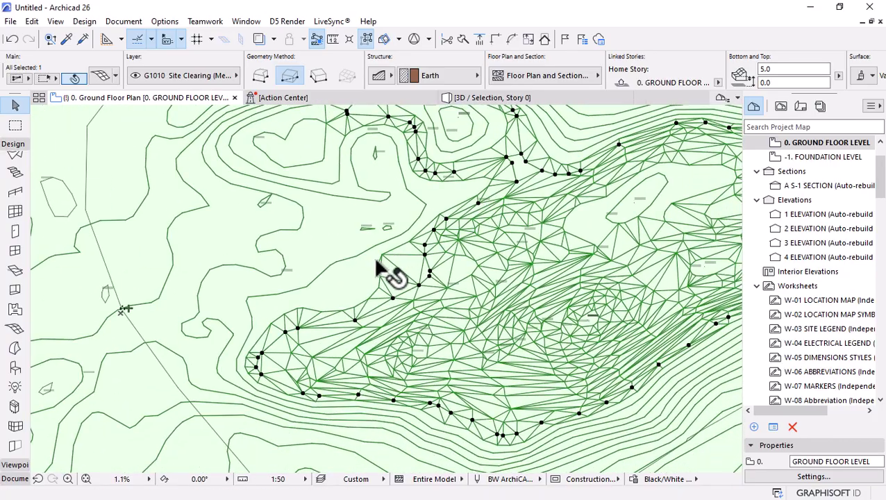
{"action": "scroll", "coordinate": [405, 224], "scroll_direction": "up", "scroll_amount": 3}
{"action": "scroll", "coordinate": [406, 192], "scroll_direction": "down", "scroll_amount": 2}
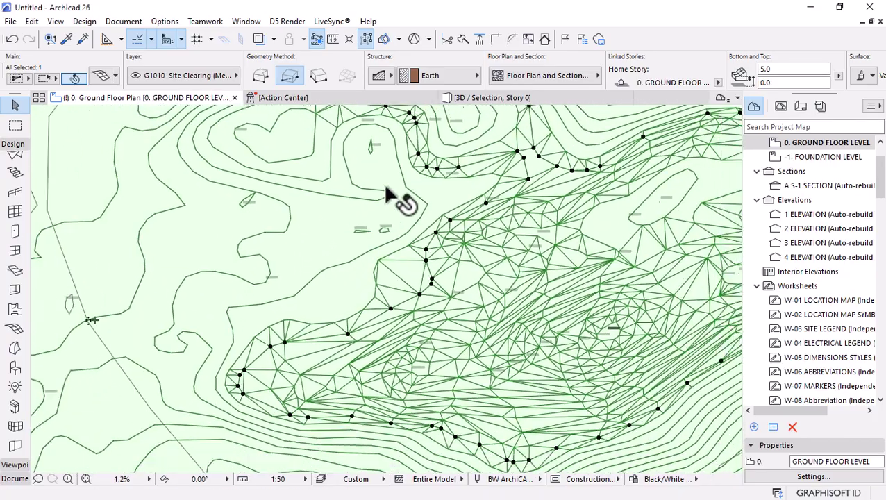
{"action": "scroll", "coordinate": [391, 174], "scroll_direction": "up", "scroll_amount": 3}
{"action": "left_click", "coordinate": [364, 146]}
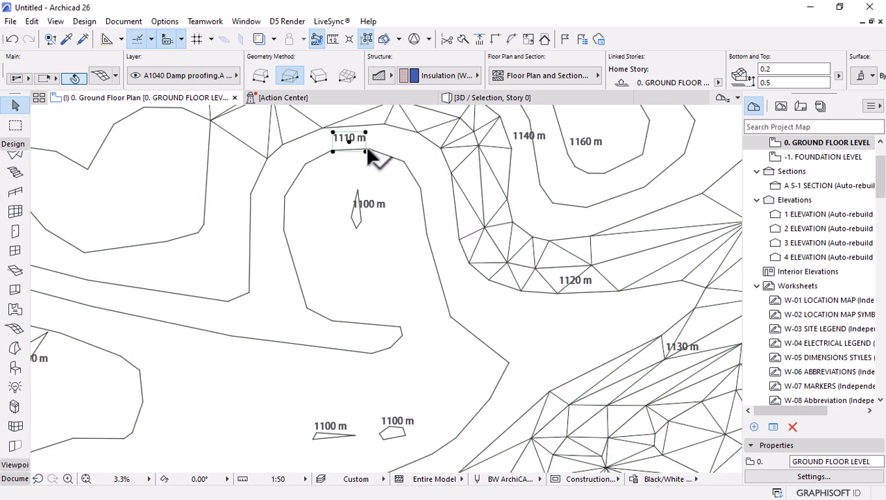
{"action": "left_click", "coordinate": [366, 150]}
{"action": "left_click", "coordinate": [366, 149]}
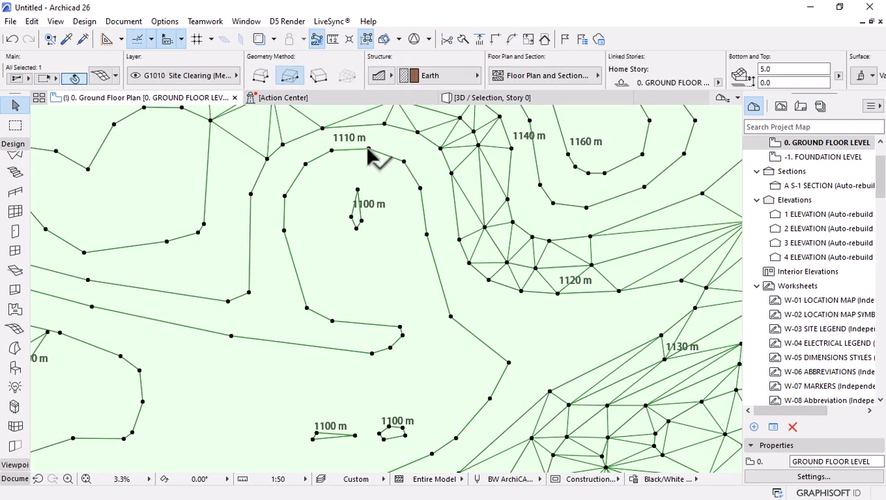
{"action": "left_click", "coordinate": [367, 149]}
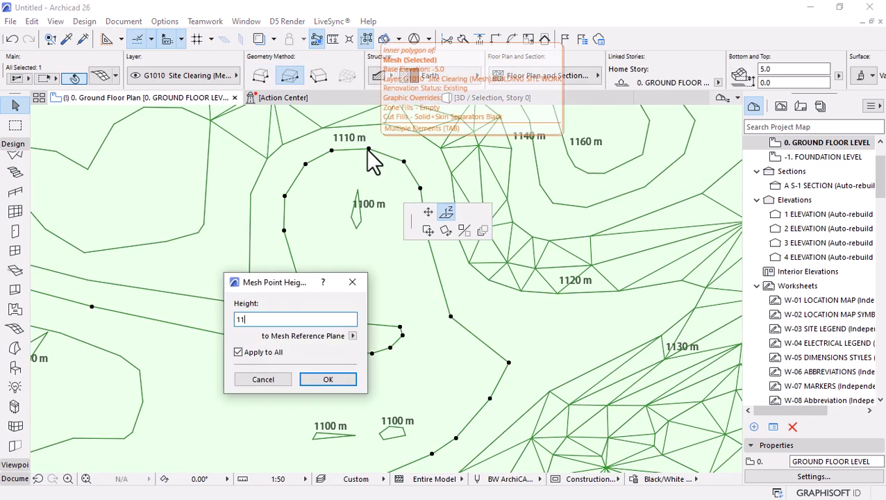
{"action": "type", "text": "1110"}
{"action": "key", "text": "Return"}
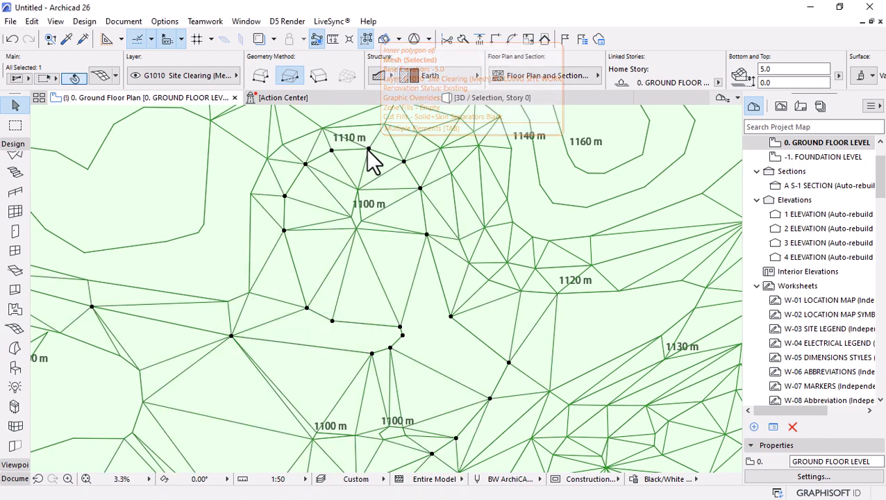
- Set the height of all mesh points on the small 1100 m contour enclosed by the 1110 m loop to 1100
{"action": "left_click", "coordinate": [357, 188]}
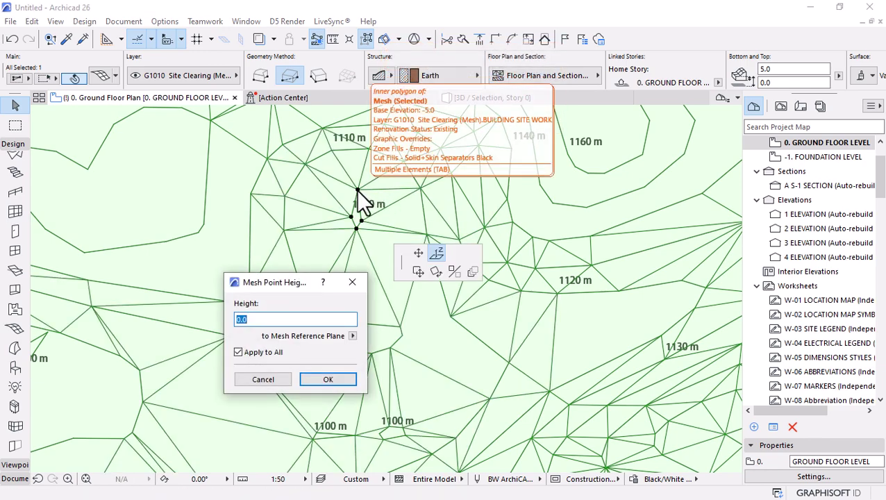
{"action": "type", "text": "1100"}
{"action": "key", "text": "Return"}
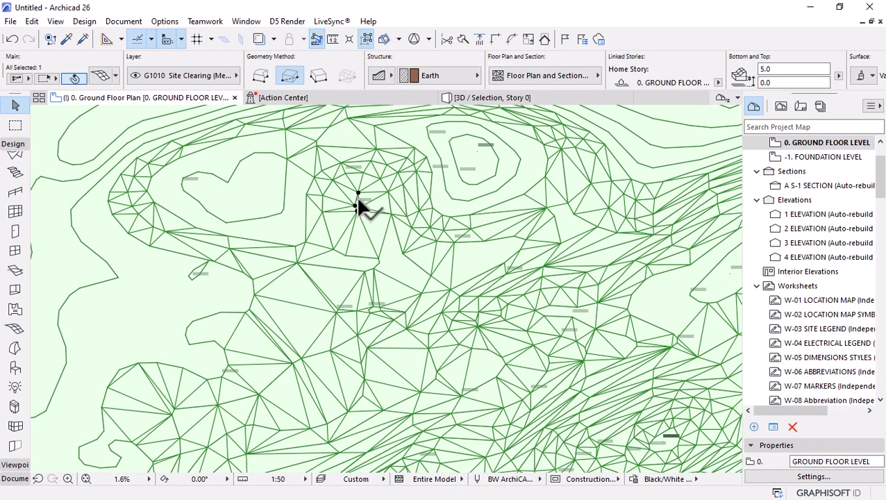
- Reselect the terrain mesh and set all mesh points on the 1160 m contour to 1160 and on the surrounding 1150 m contour to its labelled elevation
{"action": "scroll", "coordinate": [497, 125], "scroll_direction": "up", "scroll_amount": 3}
{"action": "left_click", "coordinate": [488, 172]}
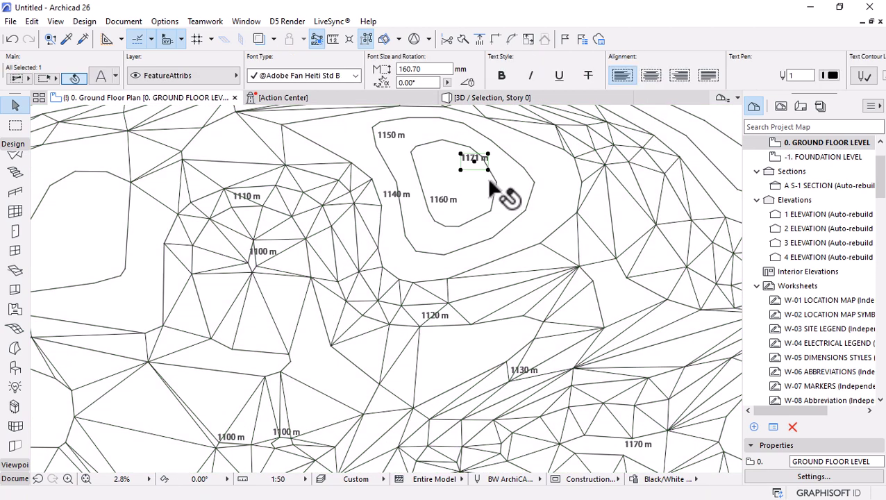
{"action": "left_click", "coordinate": [510, 187]}
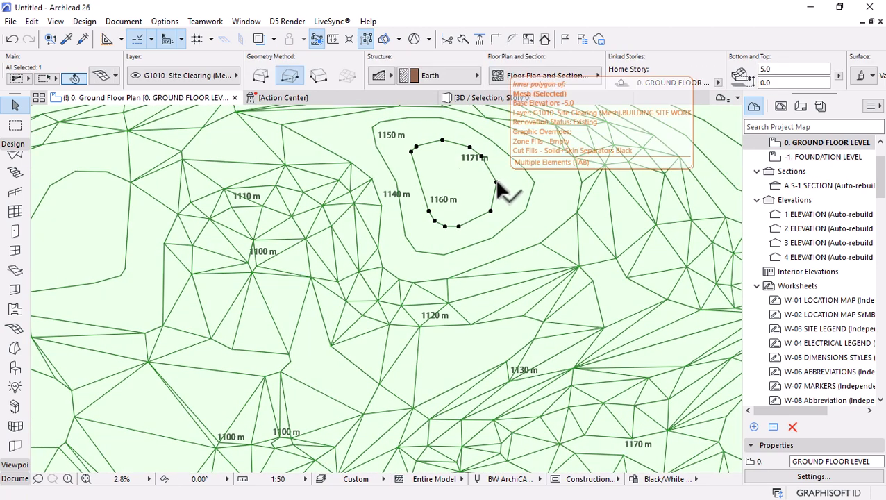
{"action": "left_click", "coordinate": [495, 183]}
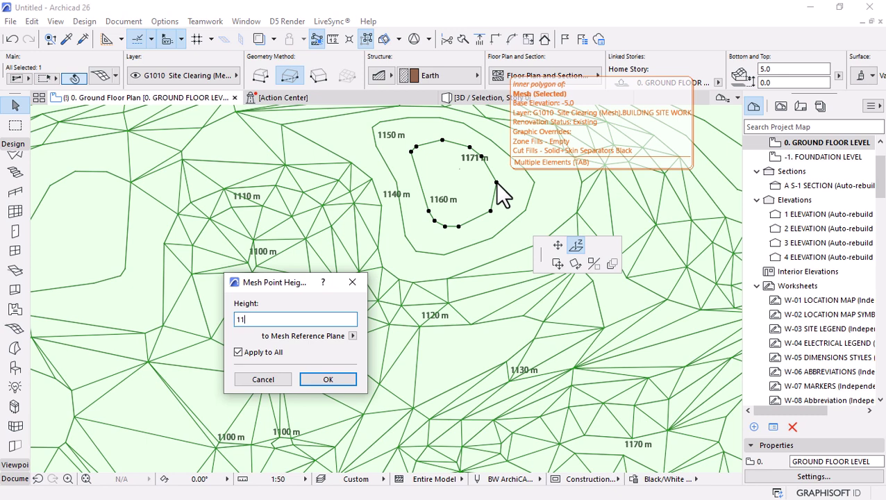
{"action": "type", "text": "1160"}
{"action": "key", "text": "Return"}
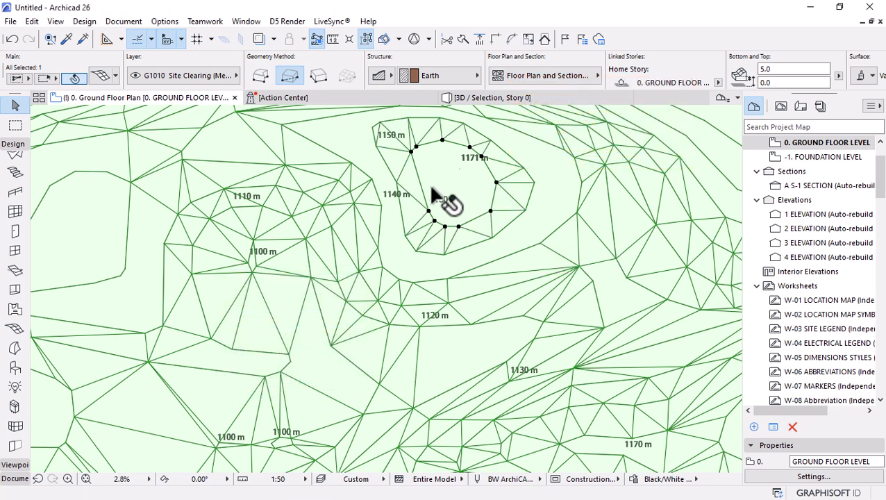
{"action": "left_click", "coordinate": [406, 236]}
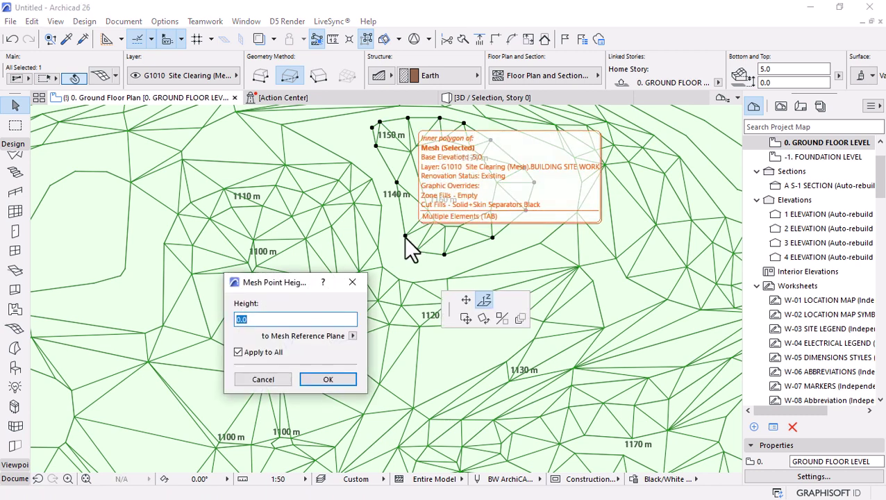
{"action": "key", "text": "Return"}
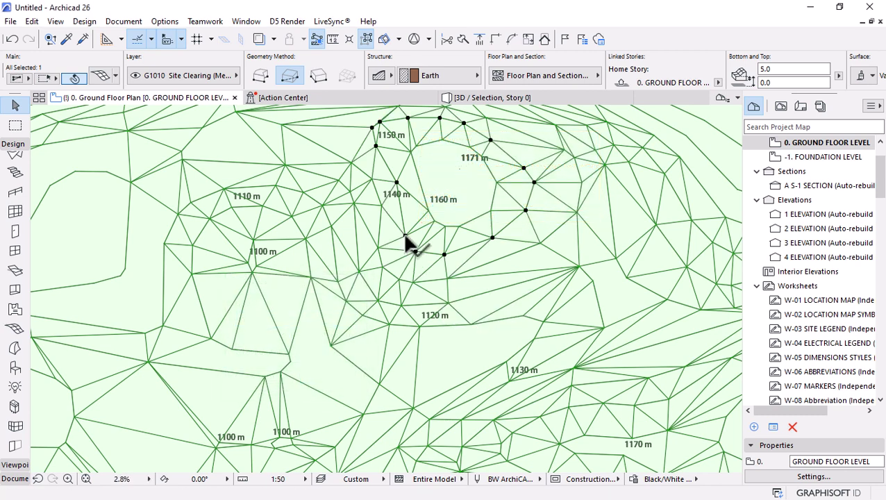
- Set the height of all mesh points on the 1190 m contour enclosing the 1199 m peak to 1190
{"action": "scroll", "coordinate": [405, 168], "scroll_direction": "down", "scroll_amount": 3}
{"action": "scroll", "coordinate": [406, 195], "scroll_direction": "down", "scroll_amount": 4}
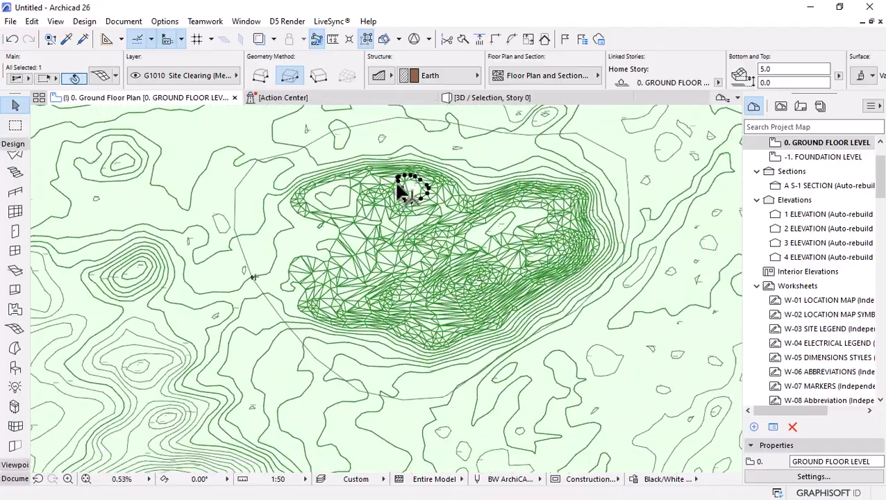
{"action": "scroll", "coordinate": [423, 205], "scroll_direction": "up", "scroll_amount": 4}
{"action": "scroll", "coordinate": [452, 222], "scroll_direction": "down", "scroll_amount": 2}
{"action": "scroll", "coordinate": [451, 222], "scroll_direction": "up", "scroll_amount": 4}
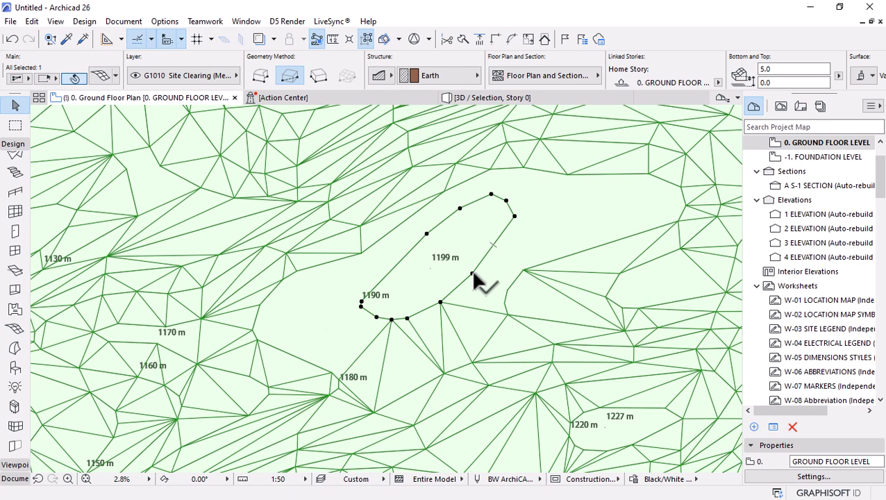
{"action": "left_click", "coordinate": [472, 276]}
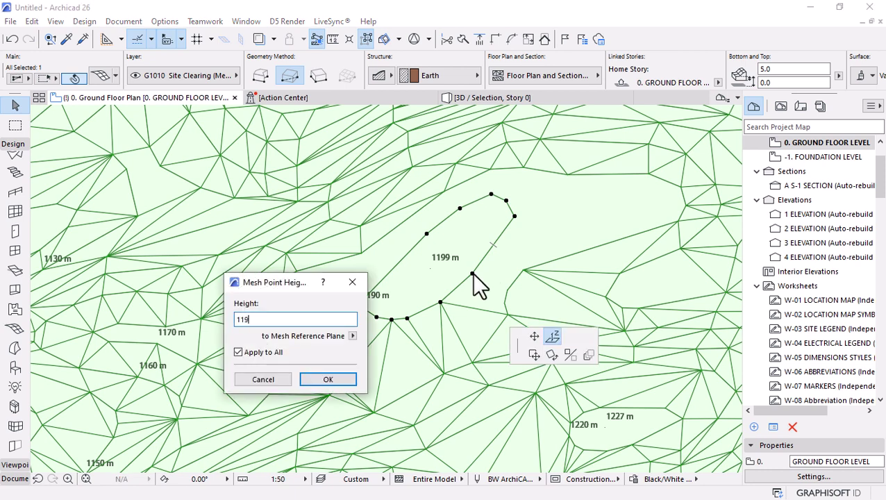
{"action": "type", "text": "1190"}
{"action": "key", "text": "Return"}
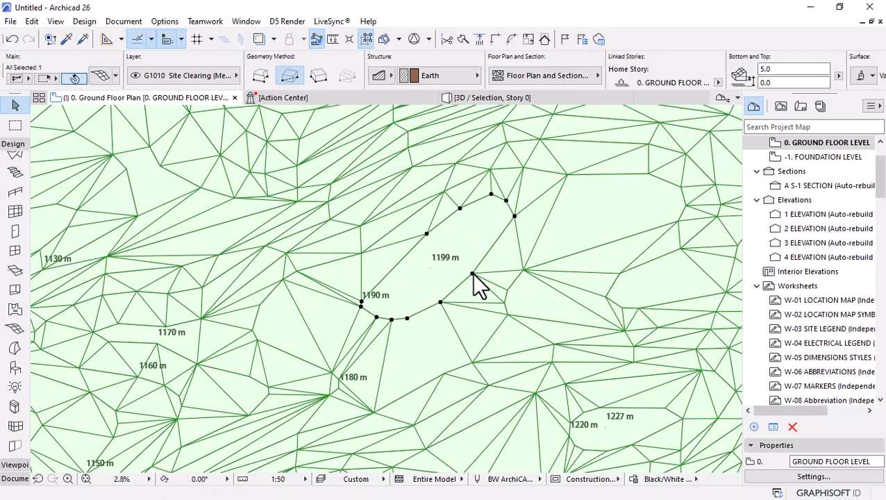
- Examine the outer contours around the central hills and trace the outermost triangulated boundary to identify its elevation label
{"action": "scroll", "coordinate": [465, 298], "scroll_direction": "down", "scroll_amount": 4}
{"action": "scroll", "coordinate": [618, 384], "scroll_direction": "up", "scroll_amount": 3}
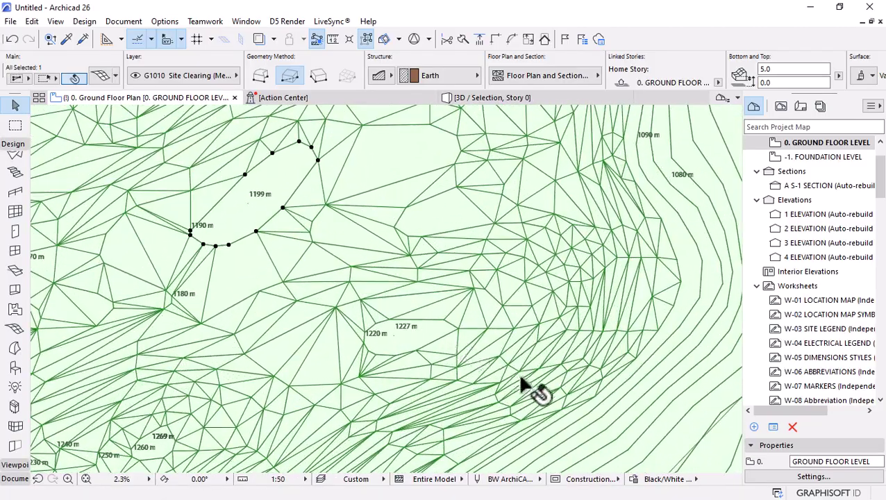
{"action": "scroll", "coordinate": [522, 384], "scroll_direction": "down", "scroll_amount": 5}
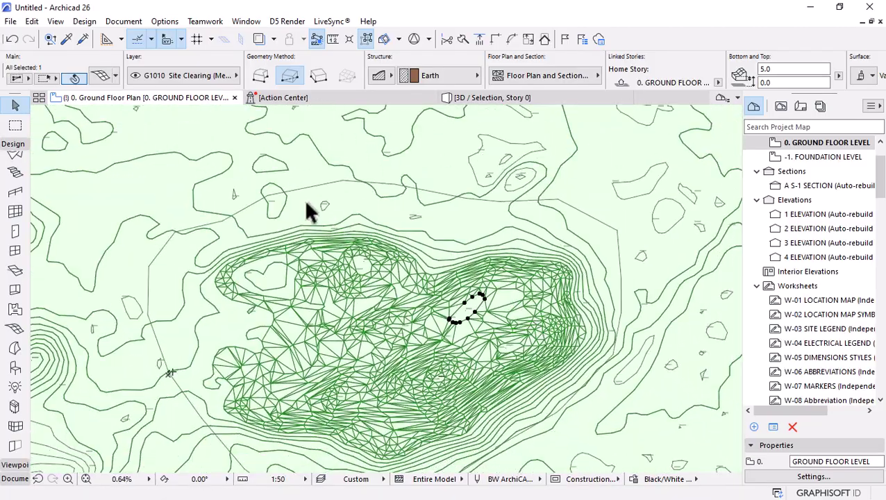
{"action": "scroll", "coordinate": [458, 215], "scroll_direction": "down", "scroll_amount": 2}
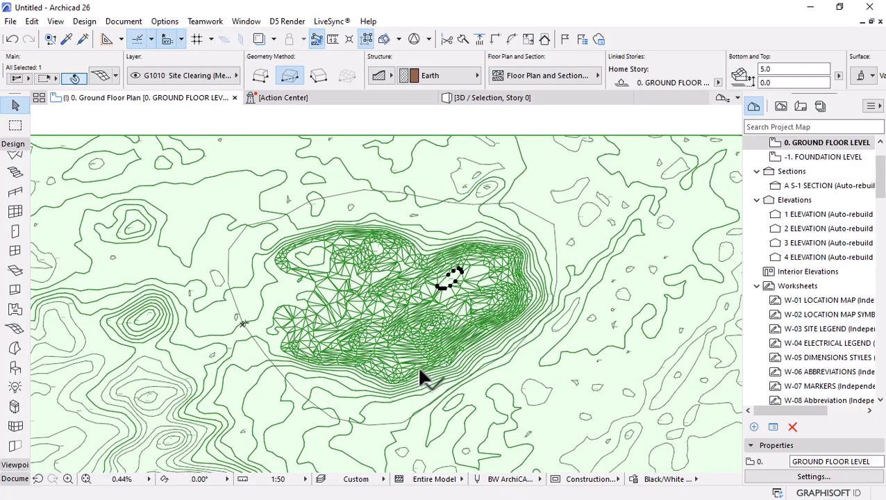
{"action": "scroll", "coordinate": [399, 367], "scroll_direction": "up", "scroll_amount": 4}
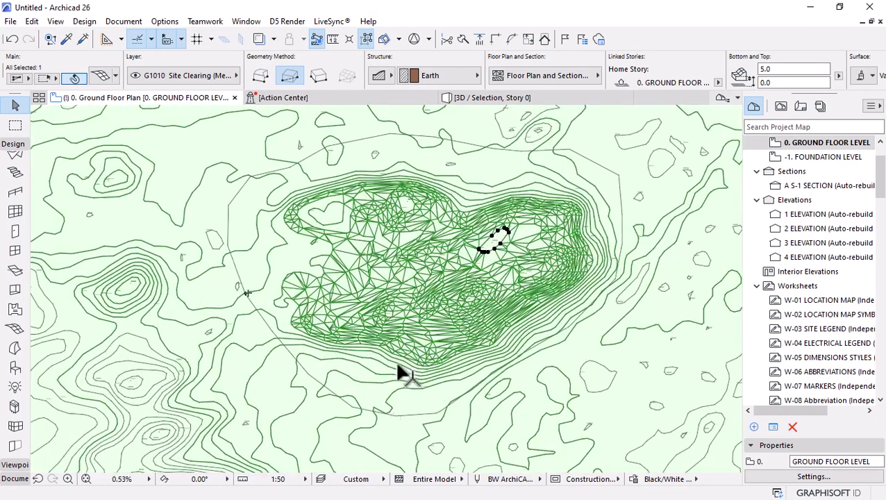
{"action": "scroll", "coordinate": [364, 305], "scroll_direction": "up", "scroll_amount": 3}
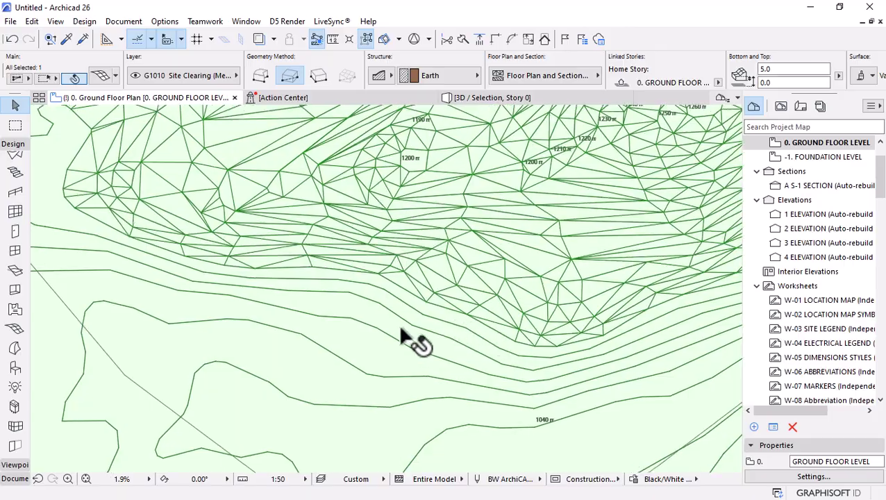
{"action": "scroll", "coordinate": [434, 349], "scroll_direction": "down", "scroll_amount": 5}
{"action": "scroll", "coordinate": [236, 246], "scroll_direction": "up", "scroll_amount": 2}
{"action": "scroll", "coordinate": [257, 336], "scroll_direction": "down", "scroll_amount": 4}
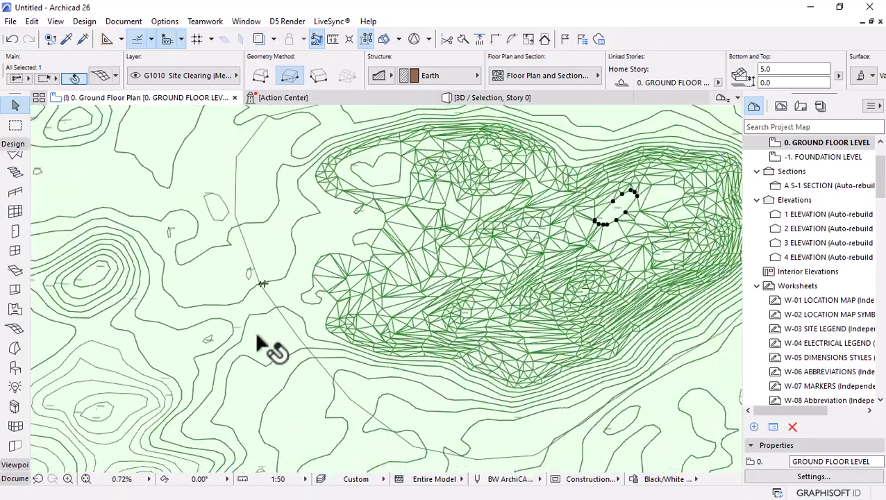
{"action": "scroll", "coordinate": [609, 216], "scroll_direction": "up", "scroll_amount": 2}
{"action": "scroll", "coordinate": [602, 267], "scroll_direction": "up", "scroll_amount": 5}
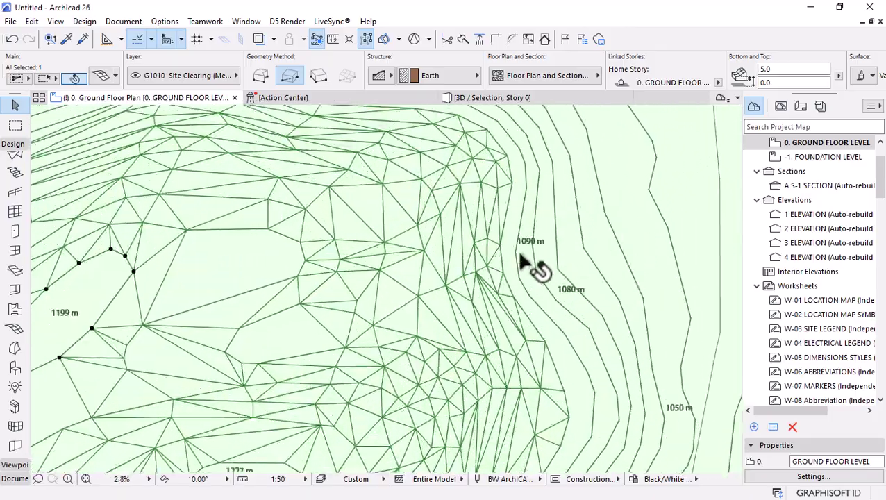
{"action": "scroll", "coordinate": [559, 194], "scroll_direction": "down", "scroll_amount": 4}
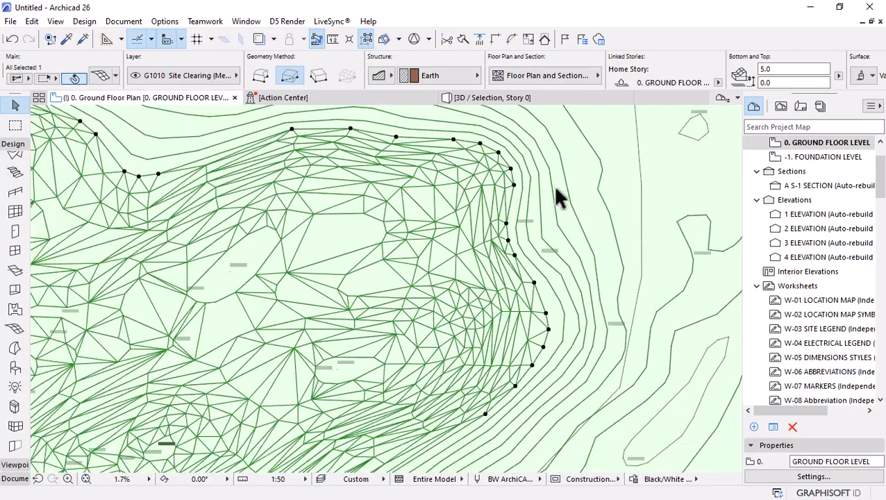
{"action": "scroll", "coordinate": [609, 200], "scroll_direction": "down", "scroll_amount": 2}
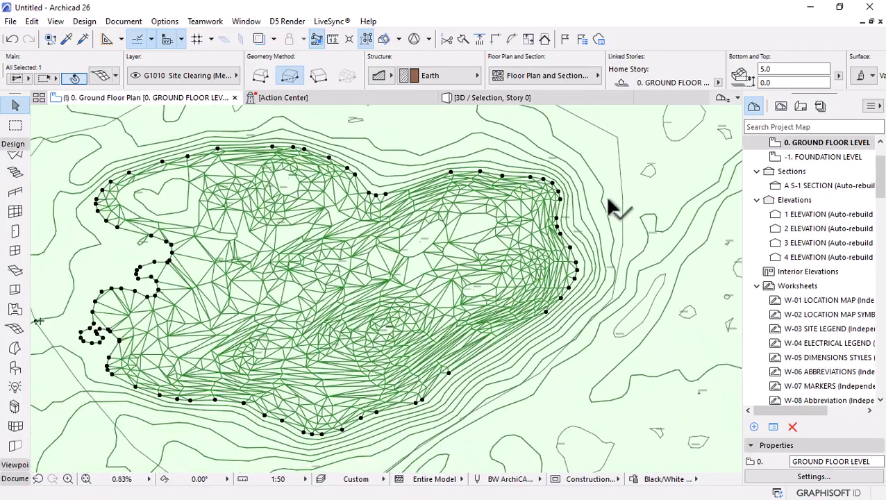
{"action": "scroll", "coordinate": [434, 360], "scroll_direction": "up", "scroll_amount": 2}
{"action": "scroll", "coordinate": [593, 138], "scroll_direction": "up", "scroll_amount": 4}
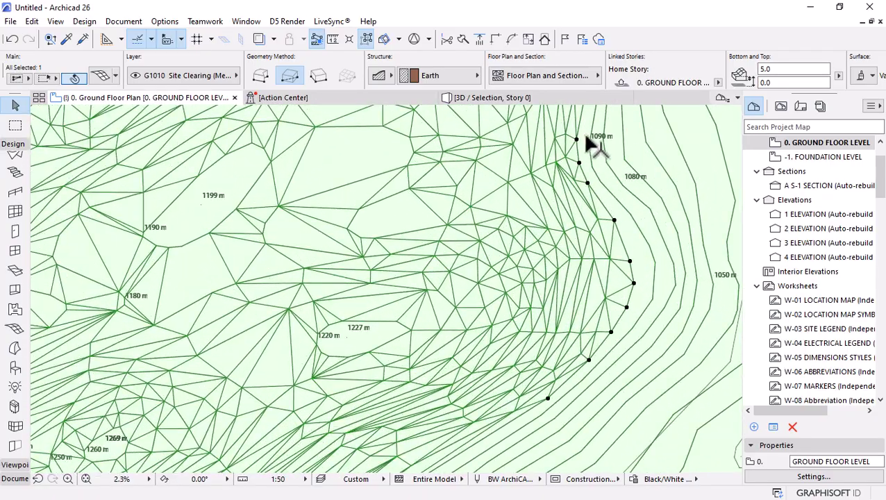
{"action": "scroll", "coordinate": [613, 203], "scroll_direction": "down", "scroll_amount": 4}
{"action": "scroll", "coordinate": [600, 201], "scroll_direction": "up", "scroll_amount": 2}
{"action": "scroll", "coordinate": [597, 202], "scroll_direction": "down", "scroll_amount": 4}
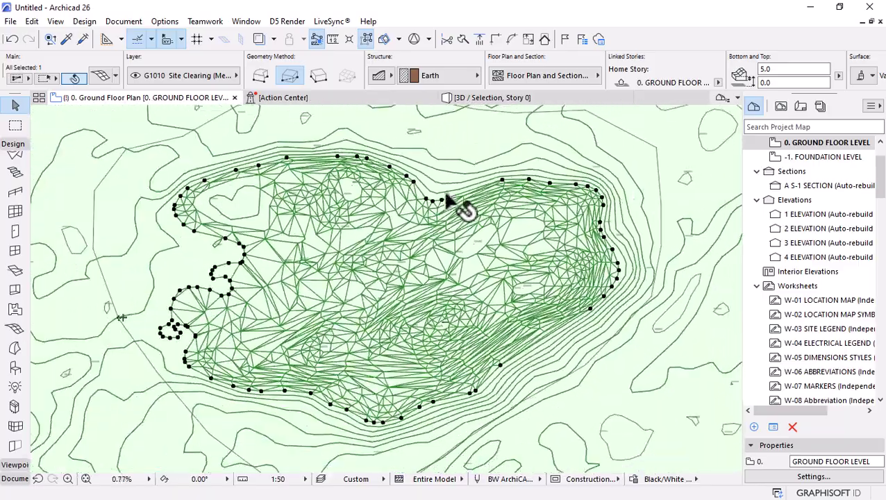
{"action": "scroll", "coordinate": [215, 199], "scroll_direction": "up", "scroll_amount": 3}
{"action": "scroll", "coordinate": [553, 174], "scroll_direction": "up", "scroll_amount": 2}
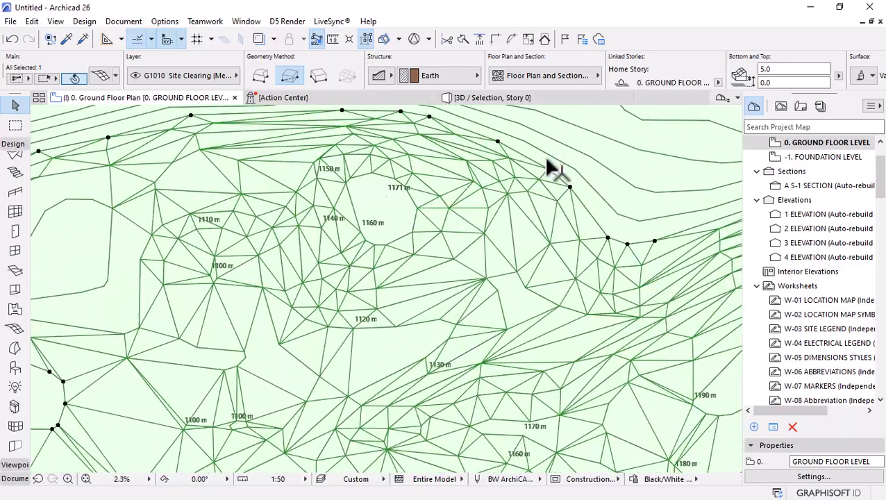
{"action": "scroll", "coordinate": [266, 251], "scroll_direction": "down", "scroll_amount": 3}
{"action": "scroll", "coordinate": [192, 292], "scroll_direction": "up", "scroll_amount": 3}
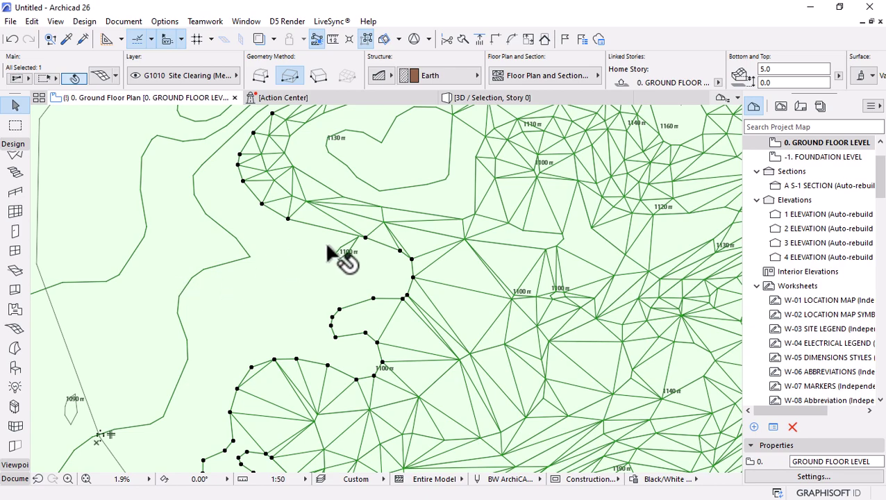
{"action": "scroll", "coordinate": [336, 240], "scroll_direction": "up", "scroll_amount": 2}
{"action": "scroll", "coordinate": [518, 204], "scroll_direction": "down", "scroll_amount": 3}
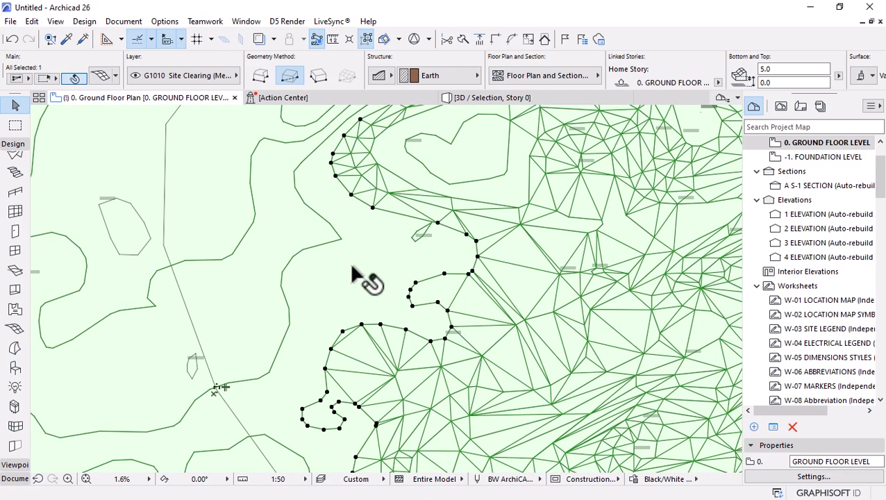
- Set the height of all mesh points on the long 1100 m contour surrounding the central hills to its labelled elevation
{"action": "scroll", "coordinate": [445, 344], "scroll_direction": "up", "scroll_amount": 4}
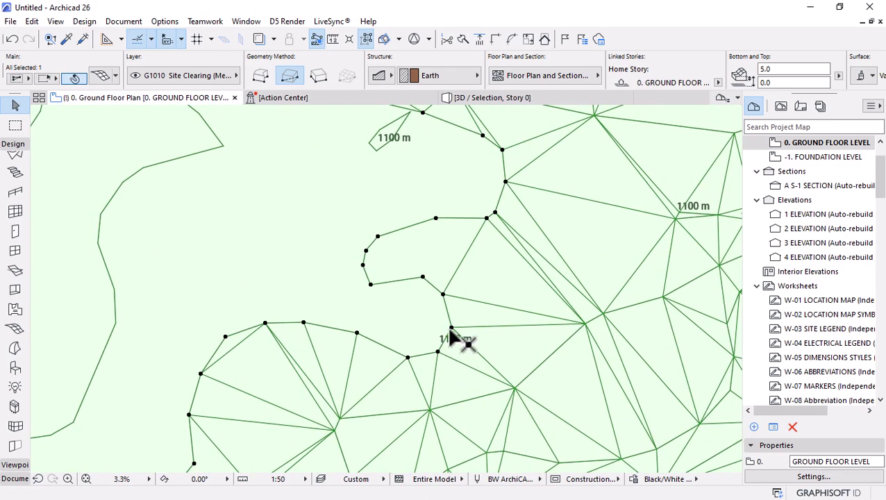
{"action": "left_click", "coordinate": [451, 329]}
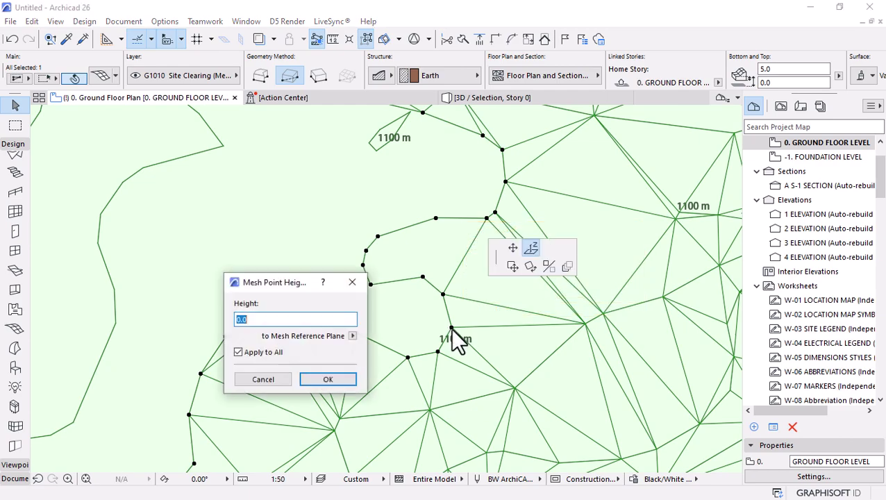
{"action": "left_click", "coordinate": [450, 328]}
{"action": "key", "text": "Return"}
- Set the height of all mesh points on the contour labelled 1090 m, on the eastern slope, to 1090
{"action": "scroll", "coordinate": [326, 295], "scroll_direction": "down", "scroll_amount": 8}
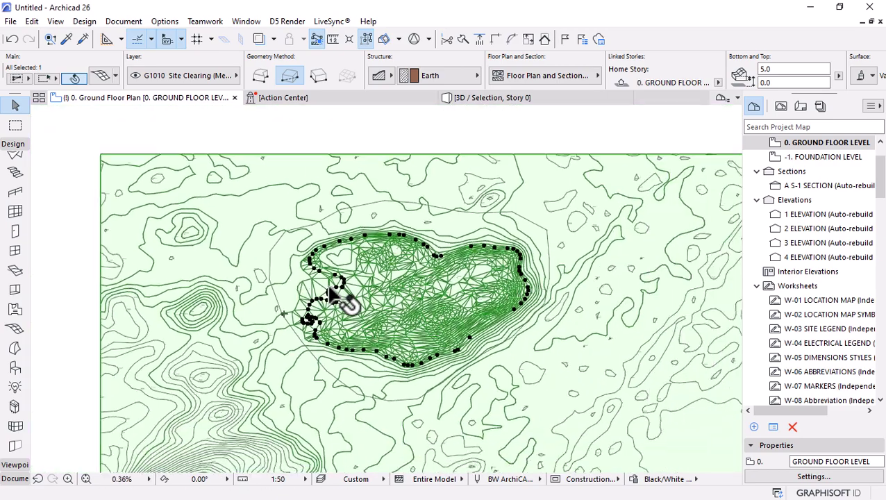
{"action": "scroll", "coordinate": [486, 316], "scroll_direction": "up", "scroll_amount": 4}
{"action": "scroll", "coordinate": [476, 310], "scroll_direction": "up", "scroll_amount": 4}
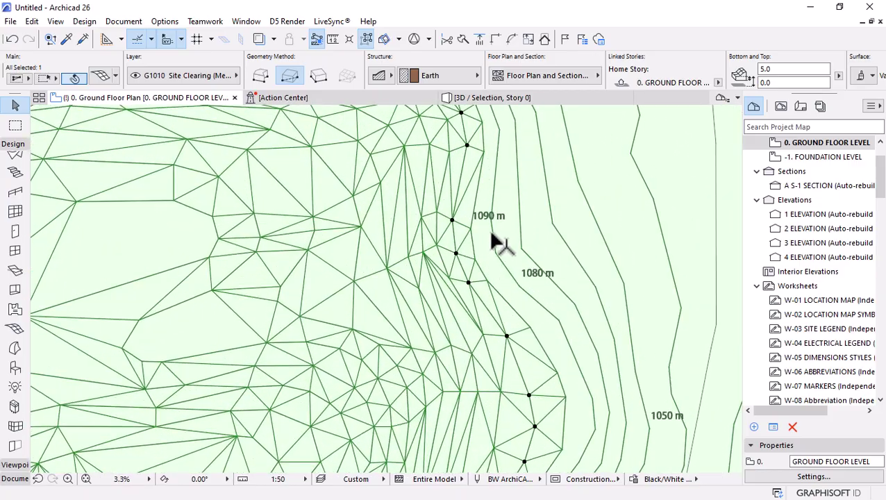
{"action": "left_click", "coordinate": [473, 240]}
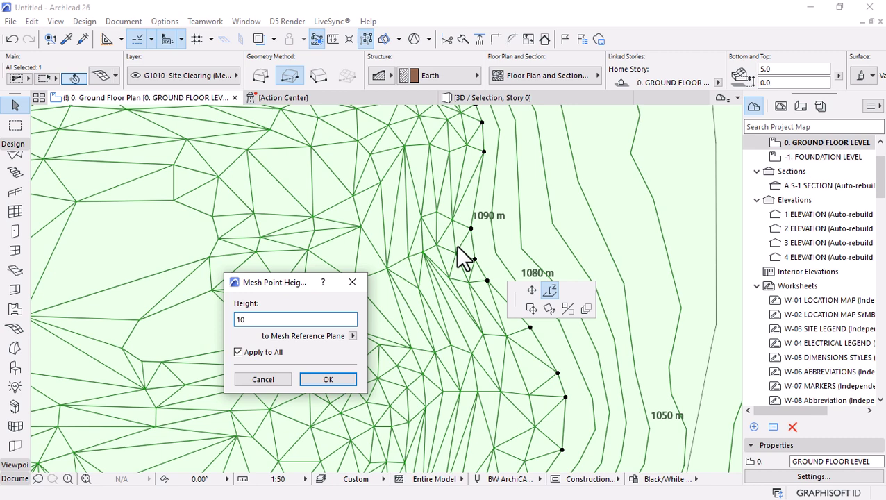
{"action": "type", "text": "1090"}
{"action": "key", "text": "Return"}
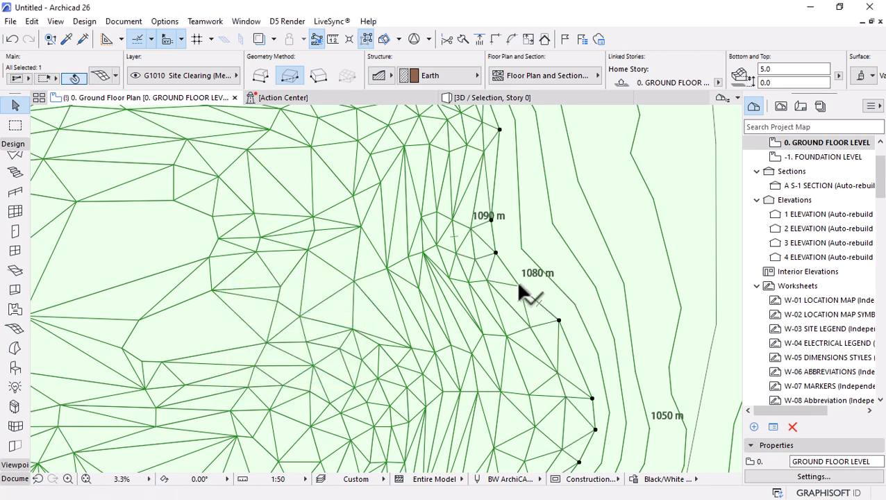
- Set the height of all mesh points on the contour labelled 1080 m, just outside the 1090 m contour, to 1080
{"action": "left_click", "coordinate": [518, 284]}
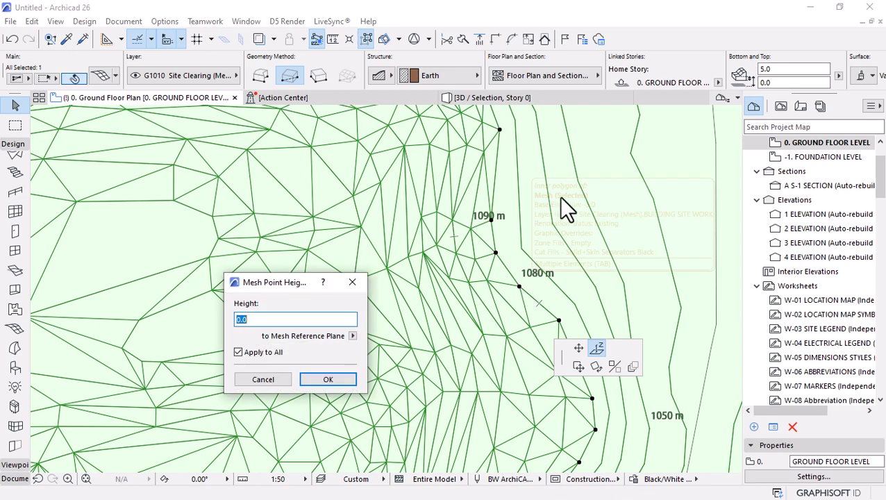
{"action": "type", "text": "1080"}
{"action": "key", "text": "Return"}
- Trace the selected 1080 m contour around the central hills and west to the site boundary, examining the neighbouring untriangulated contours
{"action": "scroll", "coordinate": [556, 215], "scroll_direction": "down", "scroll_amount": 3}
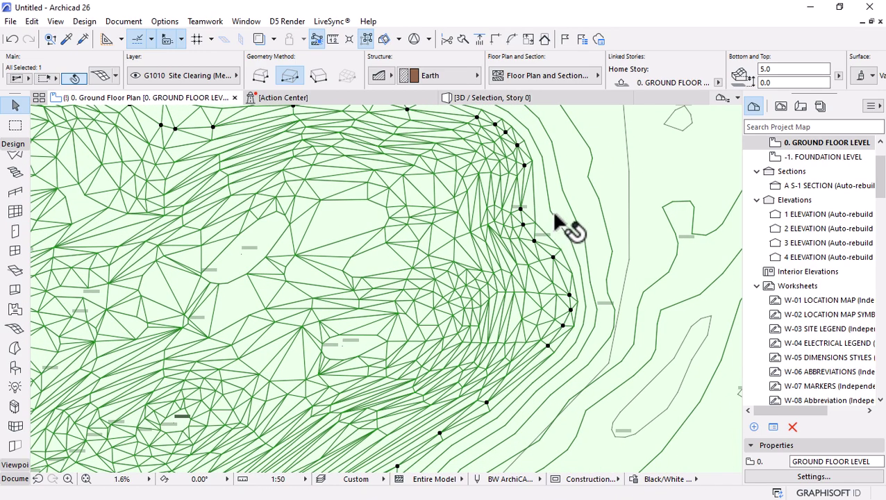
{"action": "scroll", "coordinate": [563, 223], "scroll_direction": "down", "scroll_amount": 4}
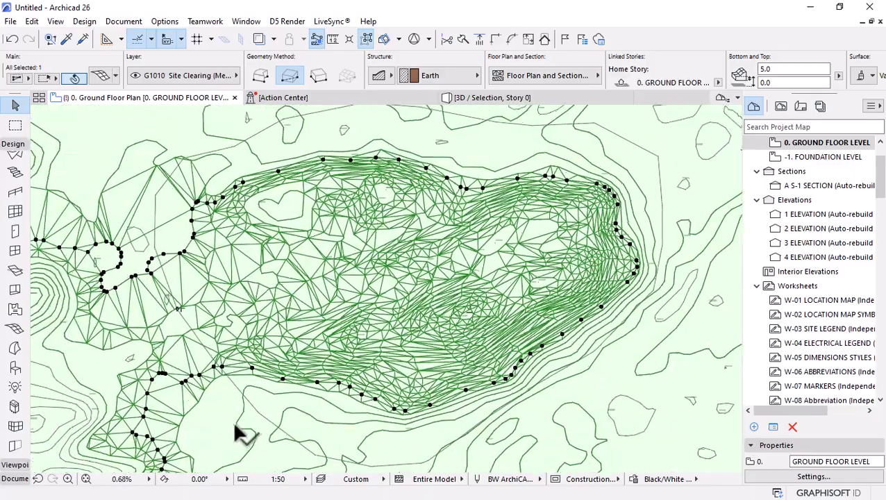
{"action": "scroll", "coordinate": [235, 426], "scroll_direction": "up", "scroll_amount": 3}
{"action": "scroll", "coordinate": [435, 285], "scroll_direction": "down", "scroll_amount": 2}
{"action": "scroll", "coordinate": [375, 284], "scroll_direction": "down", "scroll_amount": 1}
{"action": "scroll", "coordinate": [270, 403], "scroll_direction": "up", "scroll_amount": 2}
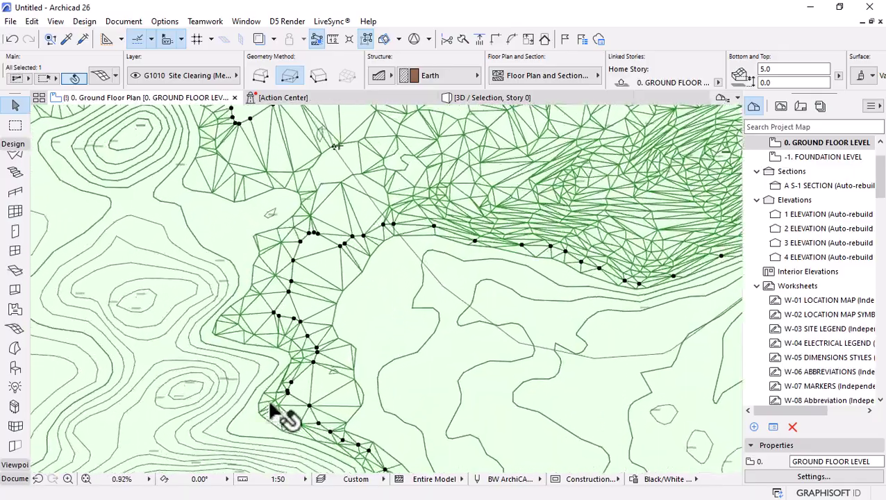
{"action": "scroll", "coordinate": [306, 340], "scroll_direction": "down", "scroll_amount": 3}
{"action": "scroll", "coordinate": [304, 233], "scroll_direction": "up", "scroll_amount": 2}
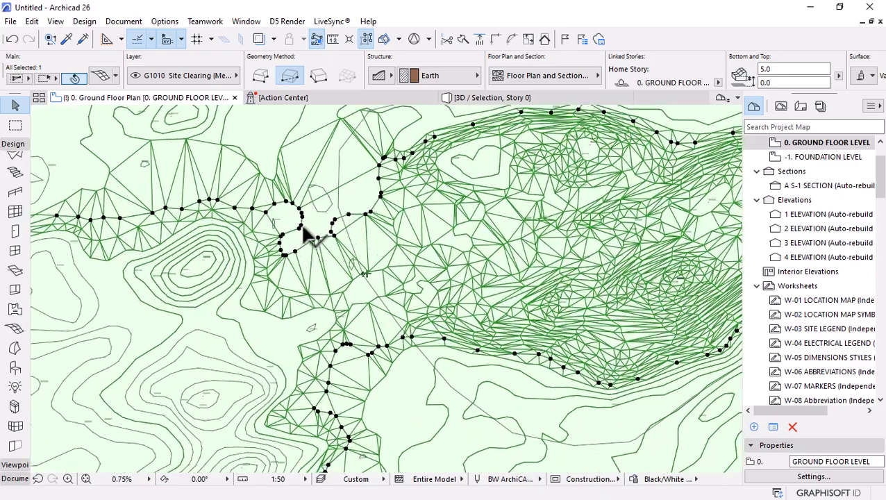
{"action": "scroll", "coordinate": [303, 228], "scroll_direction": "up", "scroll_amount": 1}
{"action": "scroll", "coordinate": [323, 329], "scroll_direction": "up", "scroll_amount": 2}
{"action": "scroll", "coordinate": [432, 372], "scroll_direction": "down", "scroll_amount": 2}
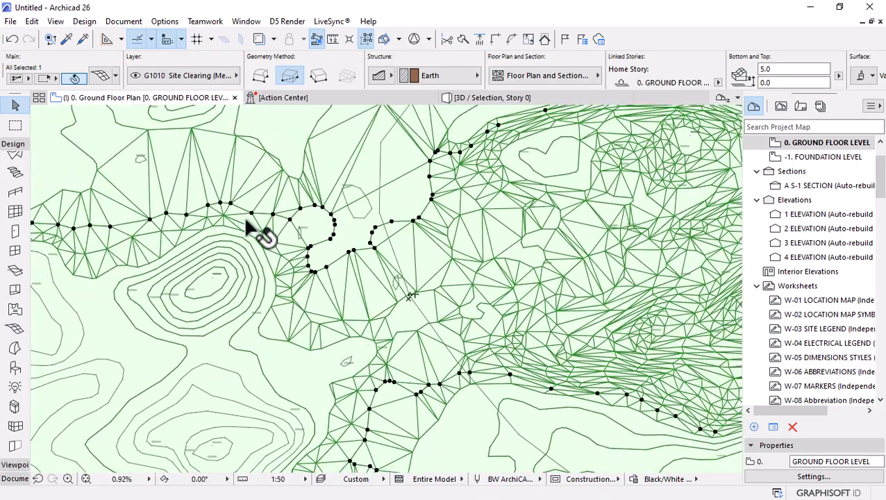
{"action": "scroll", "coordinate": [300, 288], "scroll_direction": "down", "scroll_amount": 2}
{"action": "scroll", "coordinate": [148, 280], "scroll_direction": "up", "scroll_amount": 3}
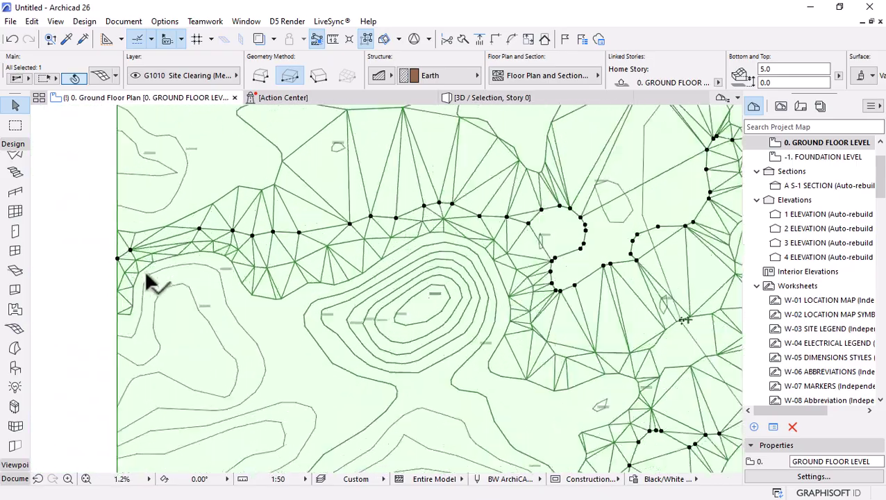
- Set the height of all mesh points on the contour labelled 1110 m, near the site's western edge, to its labelled elevation
{"action": "scroll", "coordinate": [160, 278], "scroll_direction": "up", "scroll_amount": 4}
{"action": "left_click", "coordinate": [329, 267]}
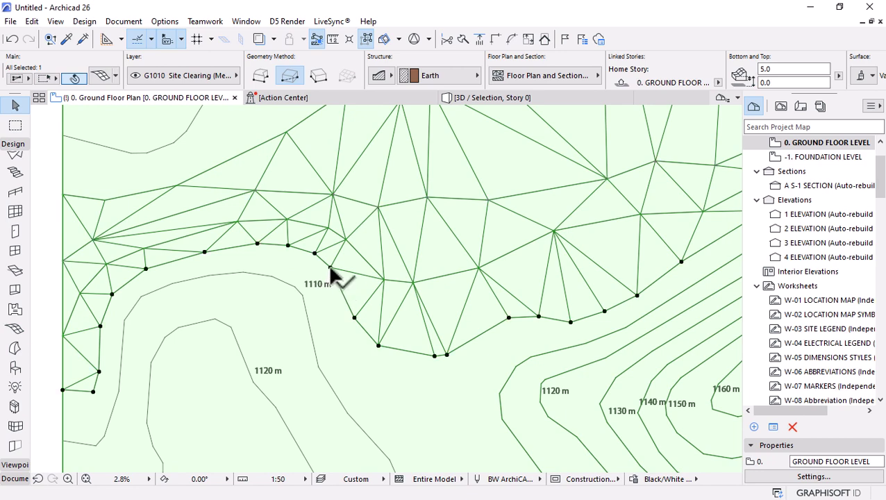
{"action": "left_click", "coordinate": [330, 268]}
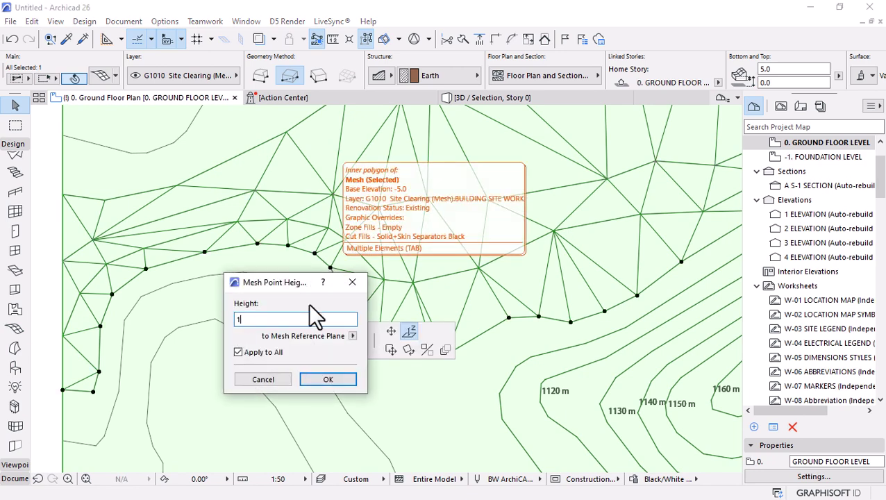
{"action": "left_click", "coordinate": [306, 377]}
{"action": "scroll", "coordinate": [349, 321], "scroll_direction": "down", "scroll_amount": 1}
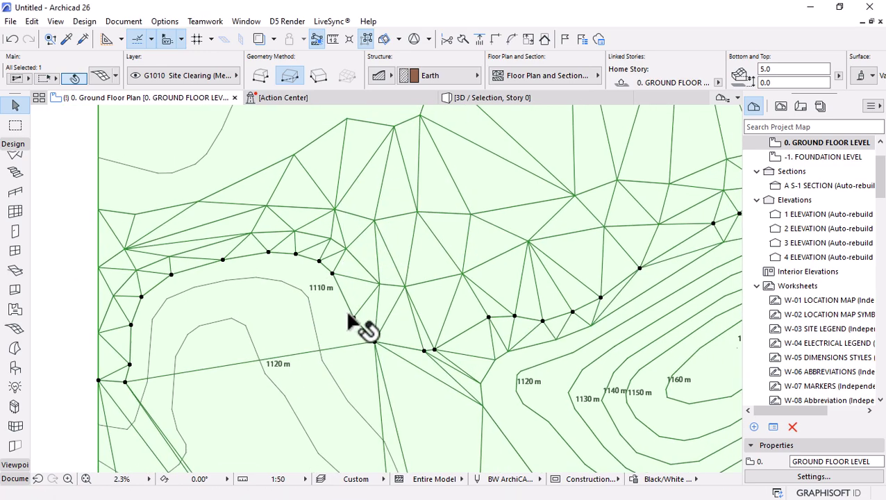
- Follow the 1110 m contour's points, and examine the contours along the eastern and northern slopes of the central hills for their elevation labels
{"action": "scroll", "coordinate": [349, 321], "scroll_direction": "down", "scroll_amount": 3}
{"action": "scroll", "coordinate": [334, 318], "scroll_direction": "down", "scroll_amount": 3}
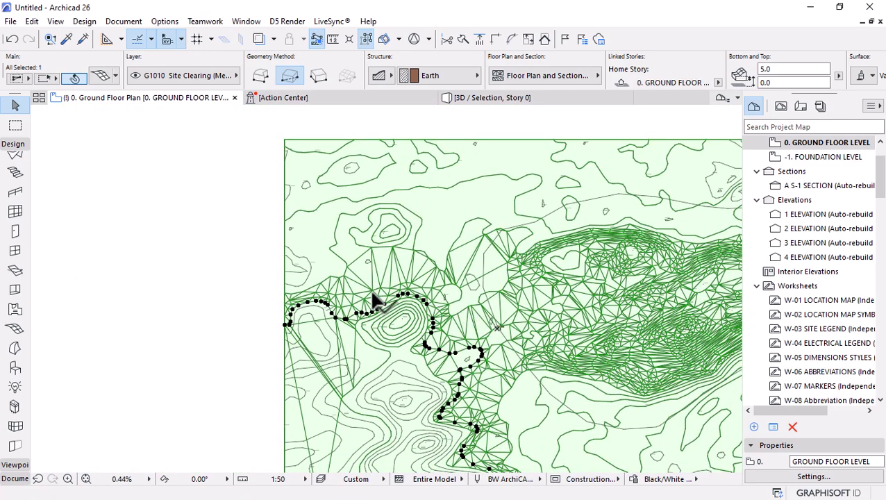
{"action": "scroll", "coordinate": [368, 305], "scroll_direction": "down", "scroll_amount": 1}
{"action": "scroll", "coordinate": [527, 331], "scroll_direction": "up", "scroll_amount": 3}
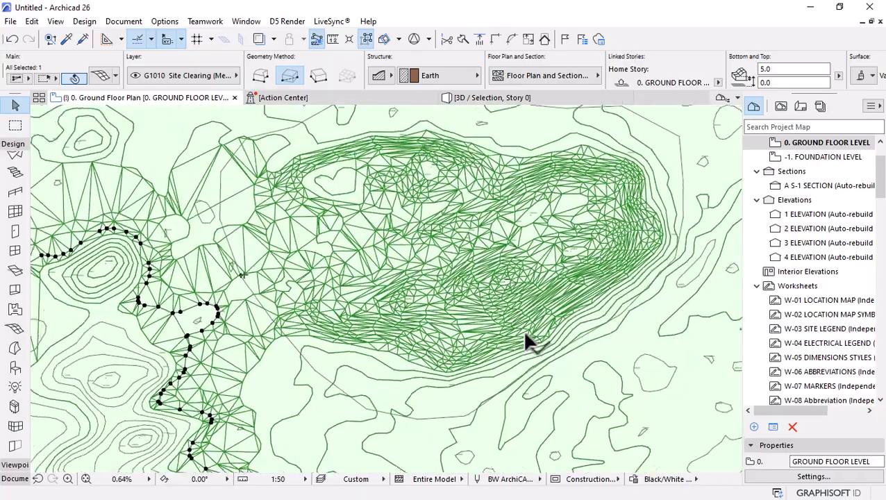
{"action": "scroll", "coordinate": [672, 245], "scroll_direction": "up", "scroll_amount": 4}
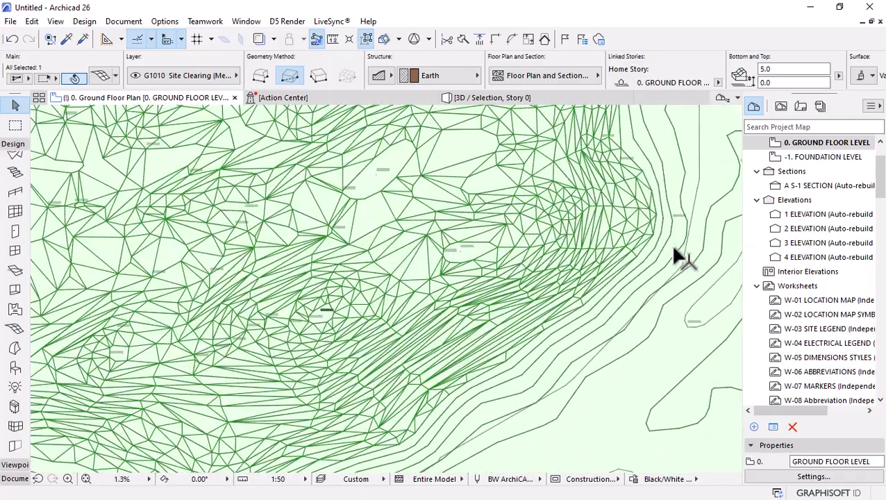
{"action": "scroll", "coordinate": [583, 336], "scroll_direction": "down", "scroll_amount": 1}
{"action": "scroll", "coordinate": [579, 180], "scroll_direction": "up", "scroll_amount": 4}
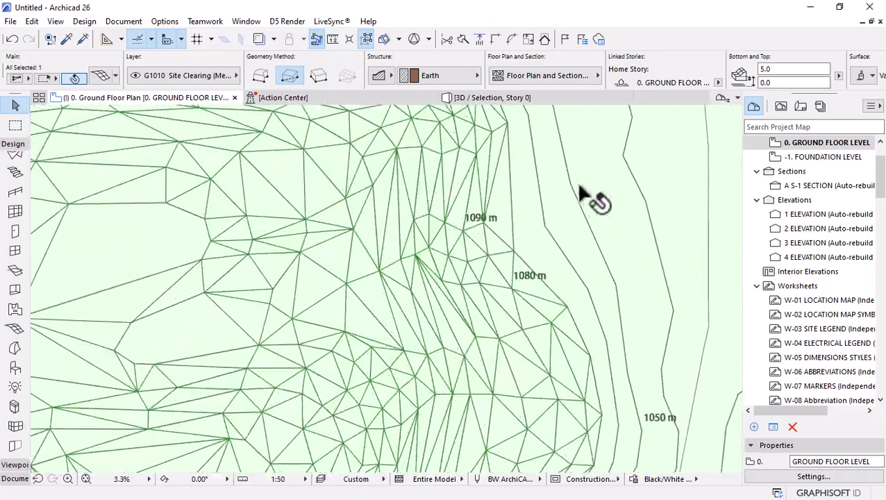
{"action": "scroll", "coordinate": [617, 336], "scroll_direction": "down", "scroll_amount": 4}
{"action": "scroll", "coordinate": [397, 207], "scroll_direction": "up", "scroll_amount": 2}
{"action": "scroll", "coordinate": [399, 212], "scroll_direction": "down", "scroll_amount": 2}
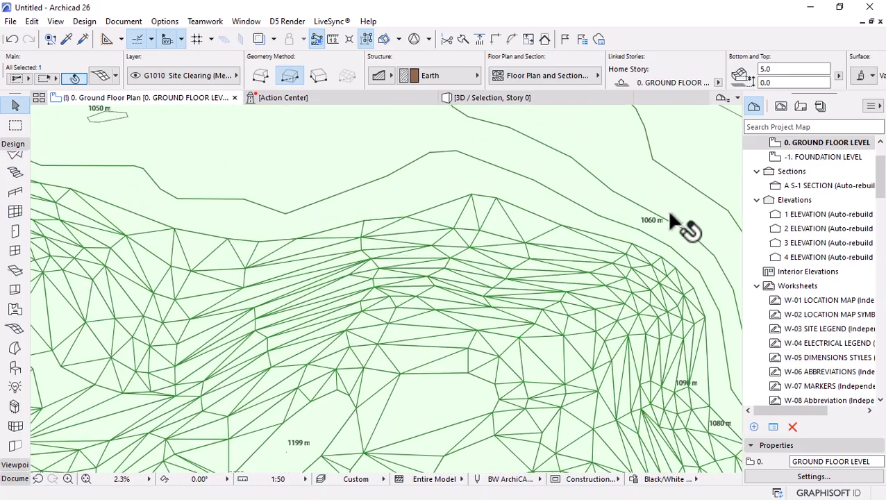
{"action": "scroll", "coordinate": [565, 202], "scroll_direction": "down", "scroll_amount": 2}
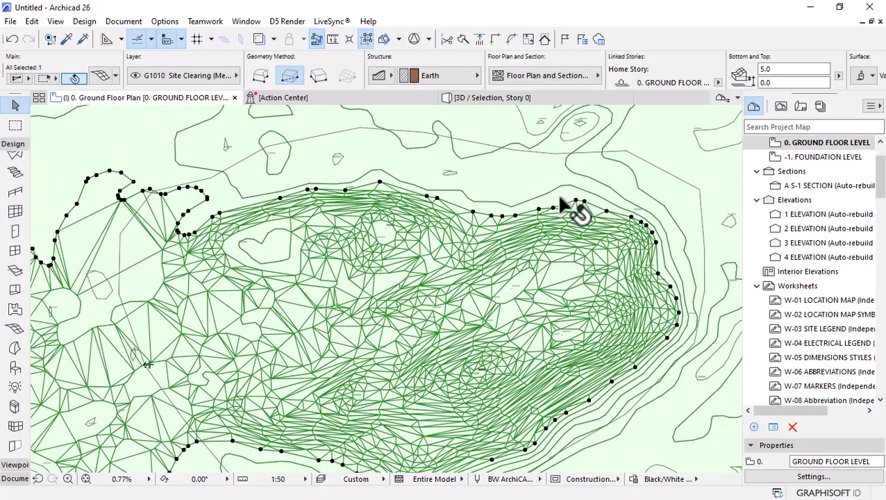
- Set the height of all mesh points on the contour labelled 1070 m, on the northern side of the central hills, to 1070
{"action": "scroll", "coordinate": [332, 174], "scroll_direction": "up", "scroll_amount": 2}
{"action": "scroll", "coordinate": [463, 205], "scroll_direction": "up", "scroll_amount": 3}
{"action": "left_click", "coordinate": [465, 218]}
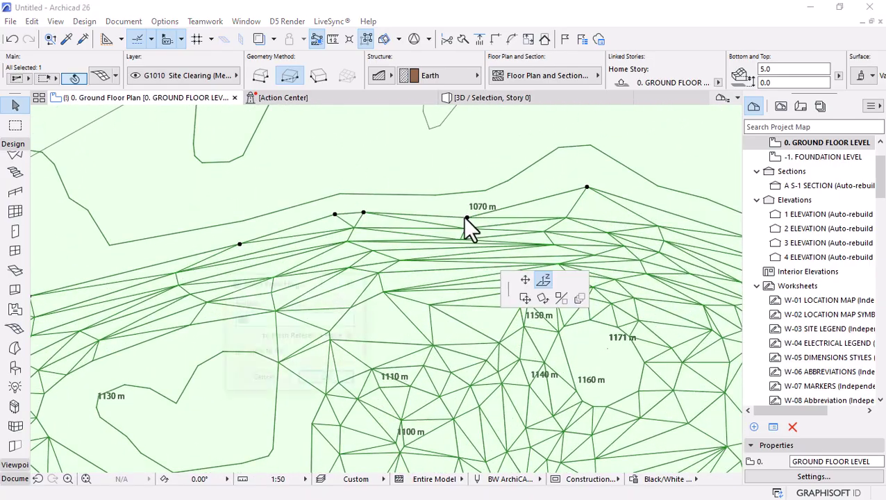
{"action": "type", "text": "1070"}
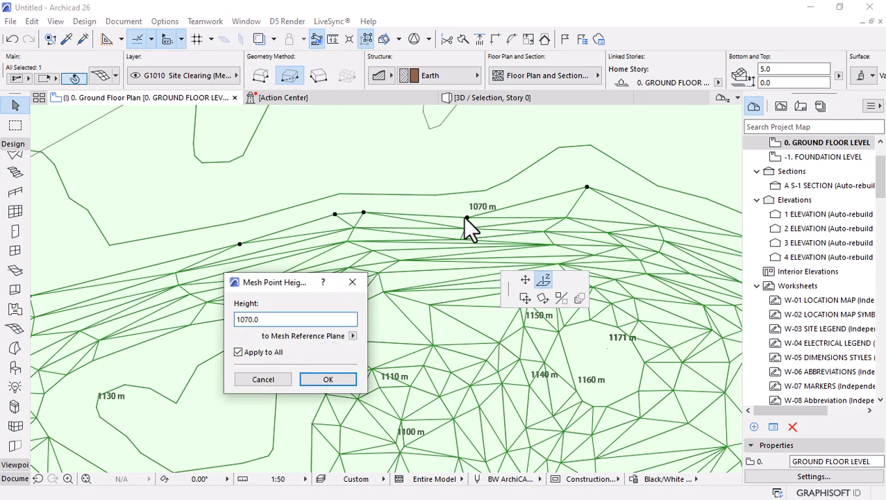
{"action": "key", "text": "Return"}
- Check the extent of the 1070 m contour in plan, inspect the terrain mesh in 3D from several angles, and return to the floor plan
{"action": "scroll", "coordinate": [564, 187], "scroll_direction": "down", "scroll_amount": 2}
{"action": "scroll", "coordinate": [351, 251], "scroll_direction": "down", "scroll_amount": 2}
{"action": "scroll", "coordinate": [361, 236], "scroll_direction": "up", "scroll_amount": 3}
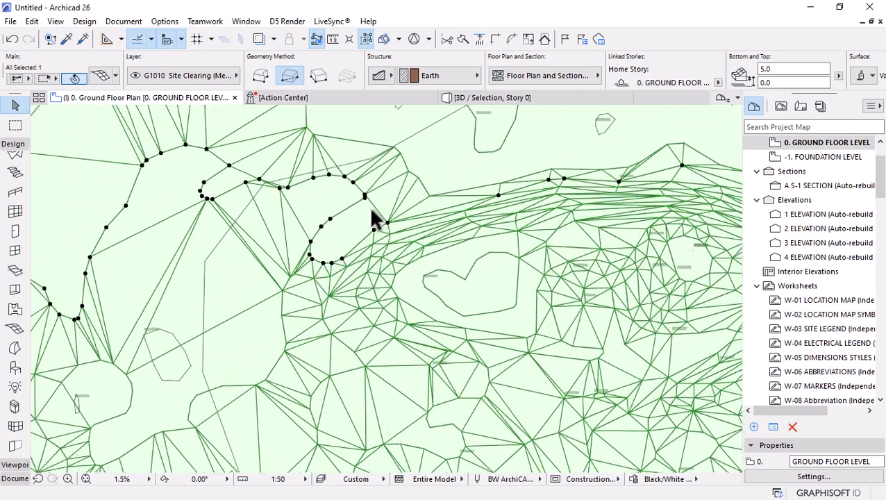
{"action": "scroll", "coordinate": [368, 229], "scroll_direction": "down", "scroll_amount": 4}
{"action": "scroll", "coordinate": [402, 267], "scroll_direction": "down", "scroll_amount": 2}
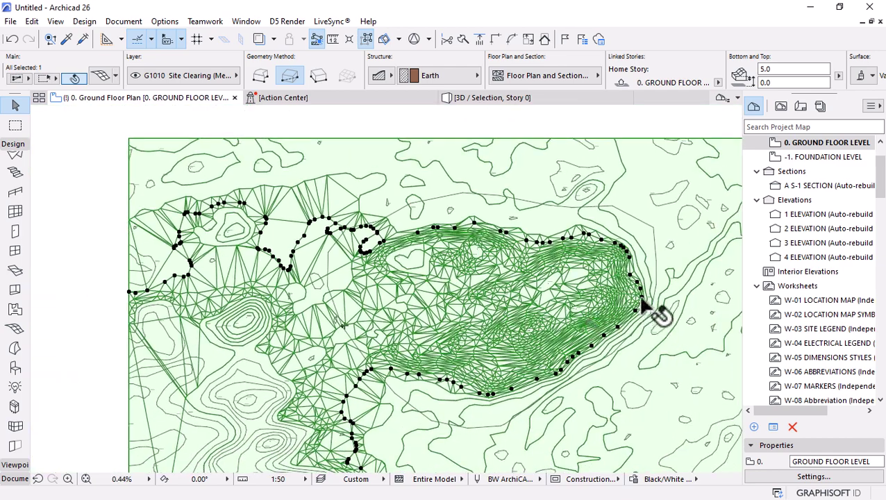
{"action": "left_click", "coordinate": [508, 99]}
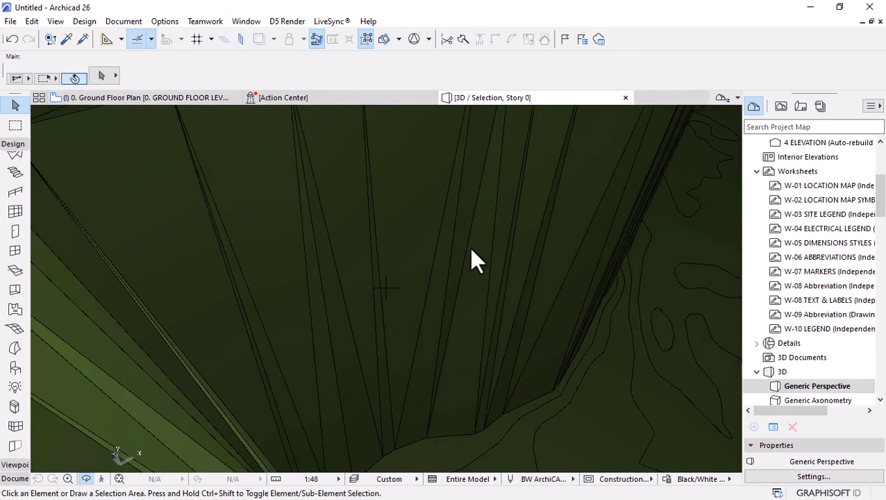
{"action": "scroll", "coordinate": [474, 219], "scroll_direction": "down", "scroll_amount": 8}
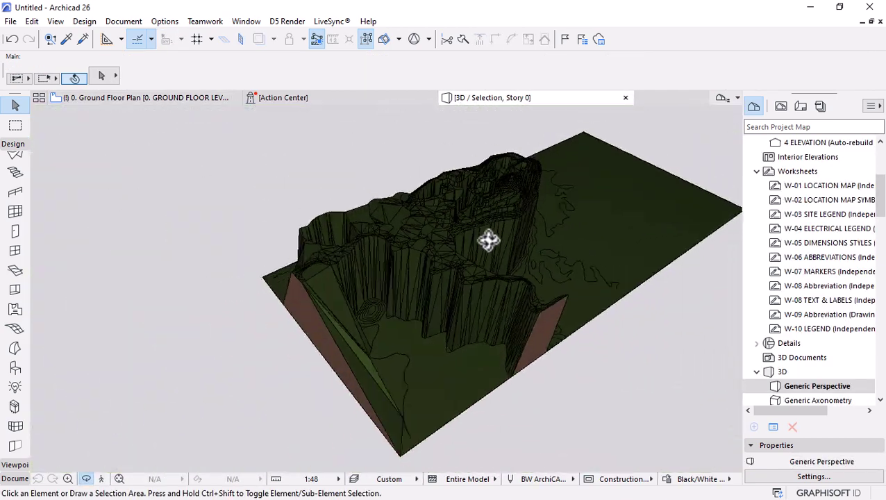
{"action": "left_click_drag", "start_coordinate": [488, 240], "coordinate": [258, 255]}
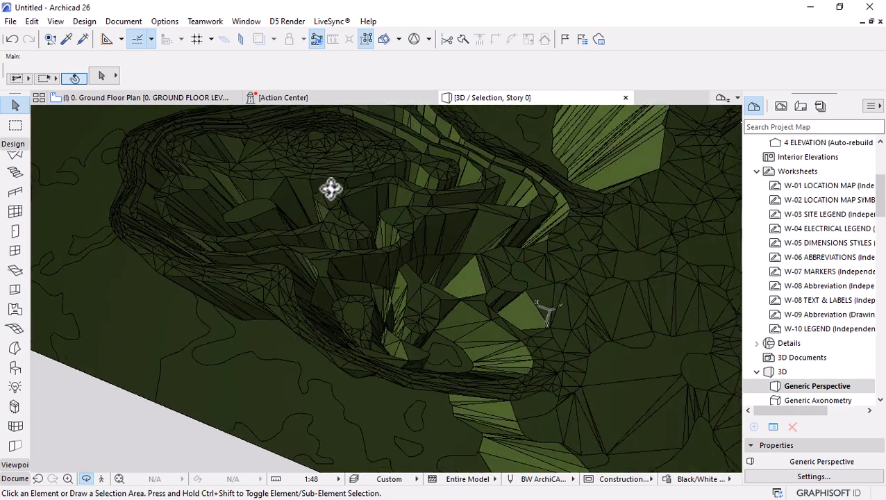
{"action": "left_click_drag", "start_coordinate": [330, 188], "coordinate": [375, 302]}
{"action": "left_click_drag", "start_coordinate": [230, 270], "coordinate": [297, 341]}
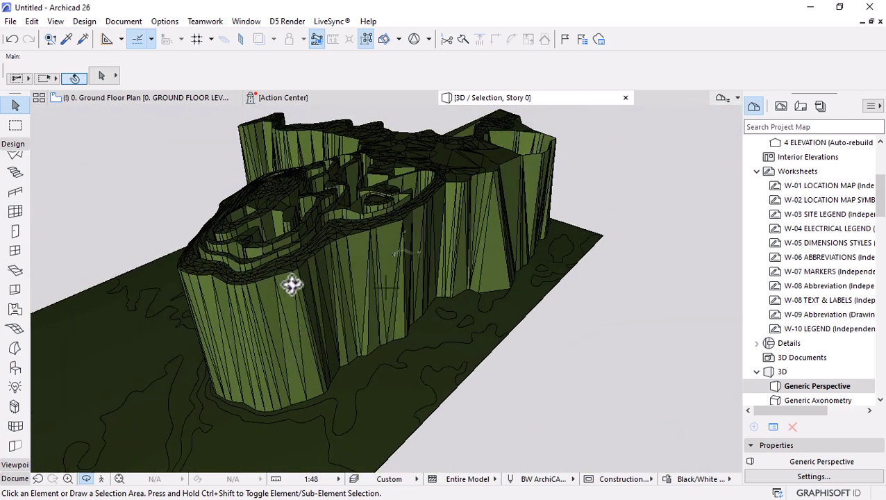
{"action": "left_click", "coordinate": [154, 98]}
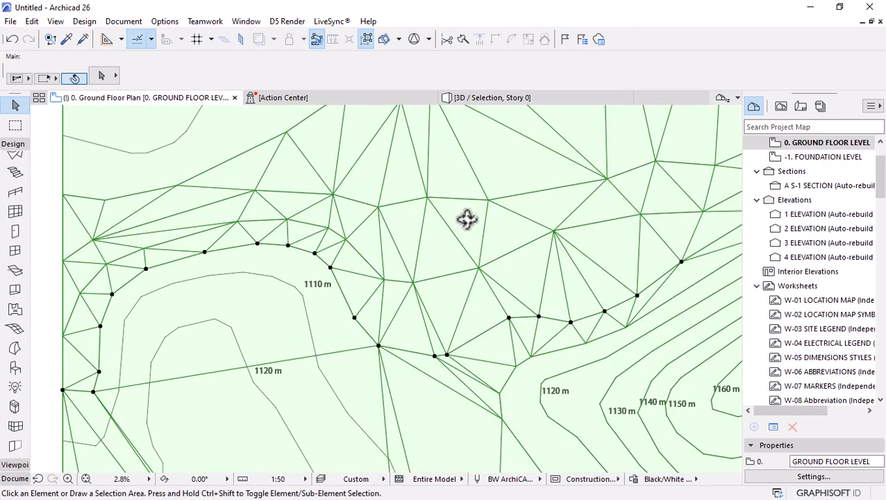
{"action": "scroll", "coordinate": [345, 229], "scroll_direction": "down", "scroll_amount": 3}
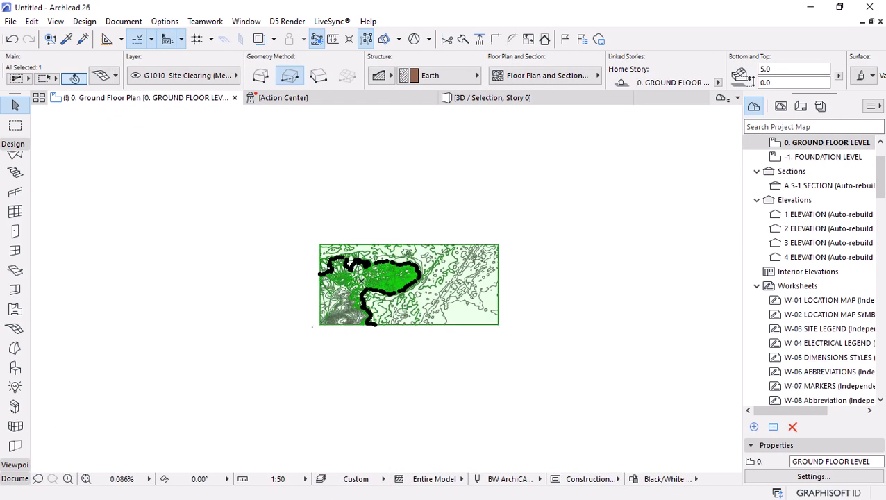
- Switch to Global Mapper, view the contour map, and review the formats available for a 3D export
{"action": "key", "text": "super"}
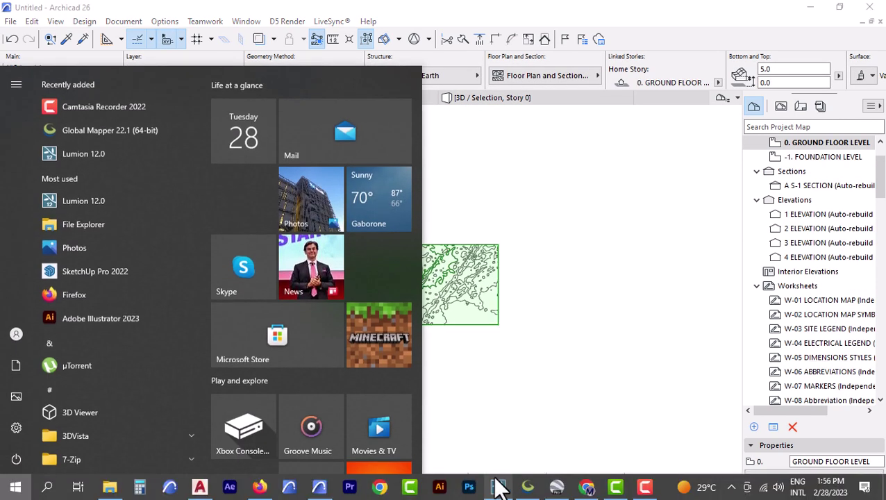
{"action": "left_click", "coordinate": [526, 489]}
{"action": "scroll", "coordinate": [427, 277], "scroll_direction": "down", "scroll_amount": 1}
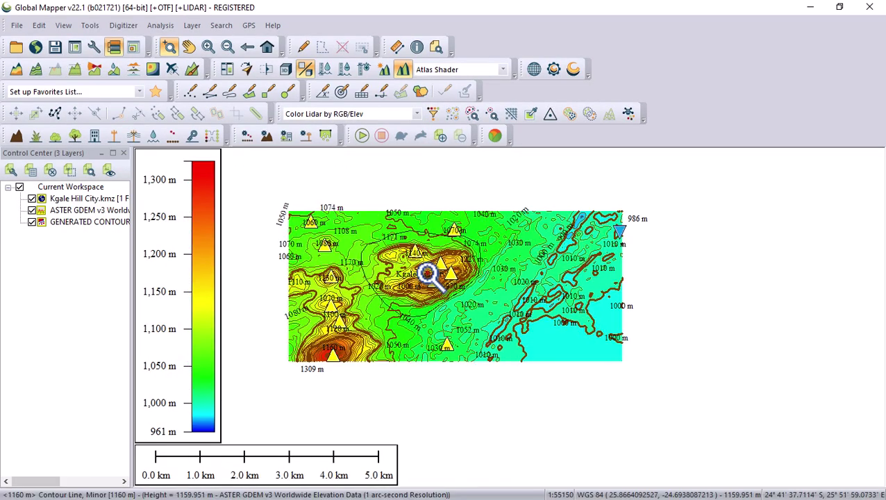
{"action": "scroll", "coordinate": [429, 278], "scroll_direction": "up", "scroll_amount": 1}
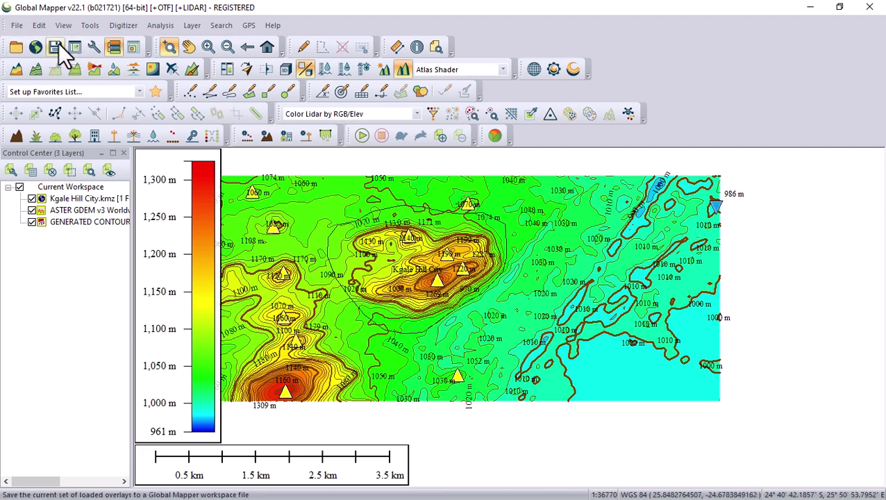
{"action": "left_click", "coordinate": [18, 26]}
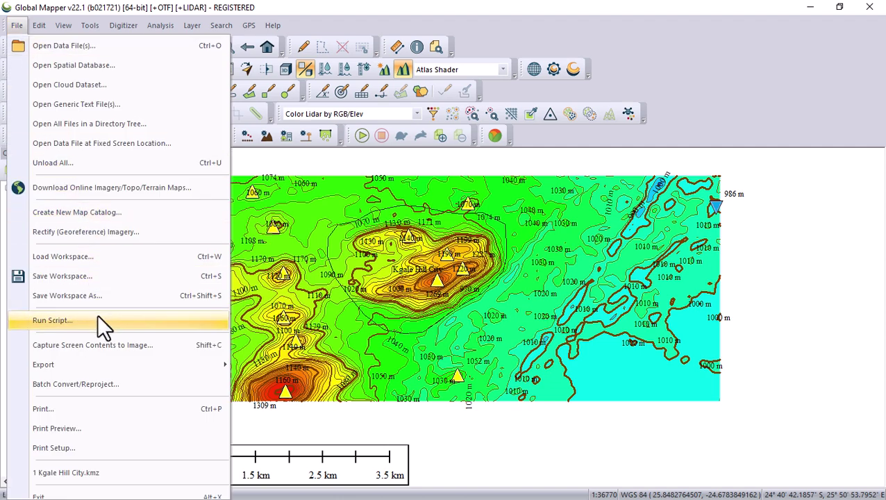
{"action": "mouse_move", "coordinate": [74, 360]}
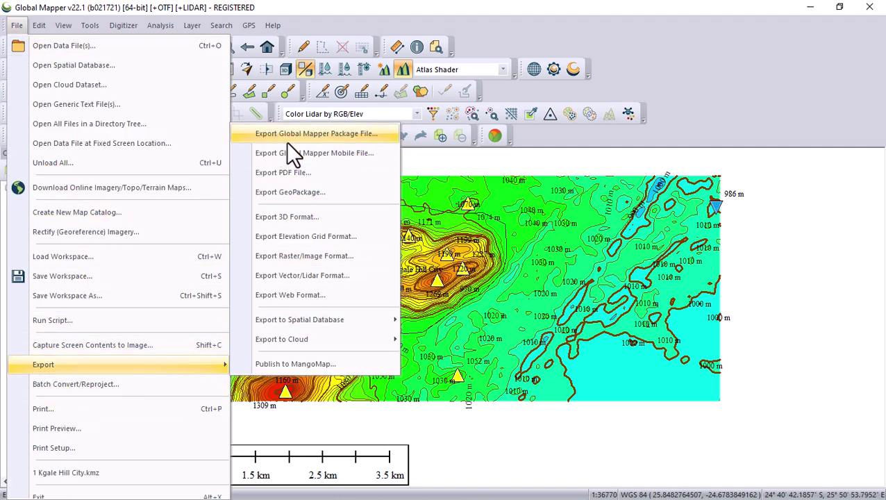
{"action": "left_click", "coordinate": [302, 215]}
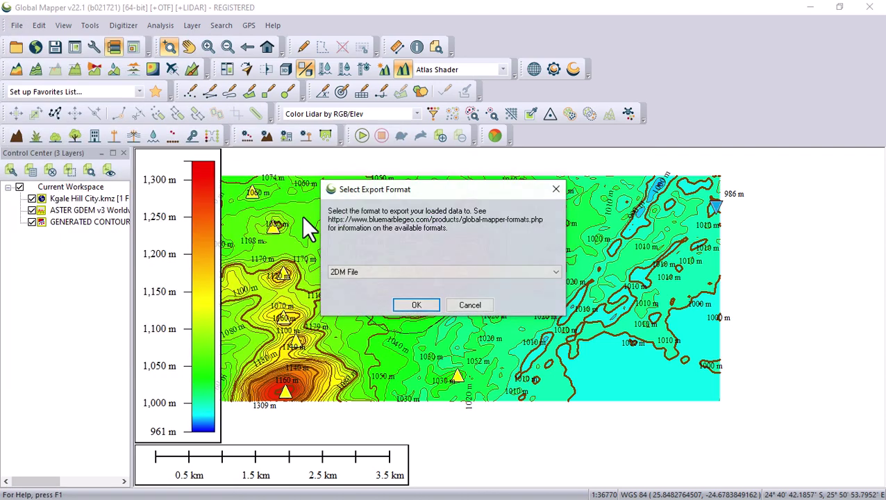
{"action": "left_click", "coordinate": [401, 272]}
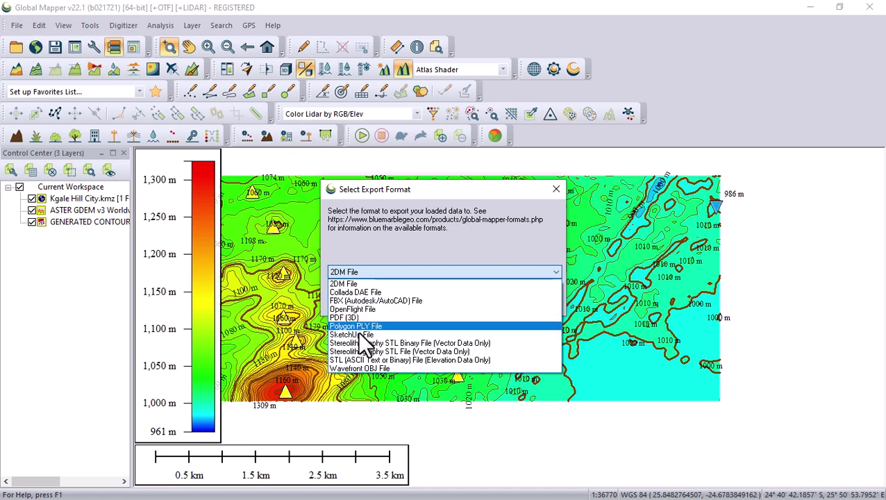
- Switch back to the Archicad ground floor plan
{"action": "key", "text": "super"}
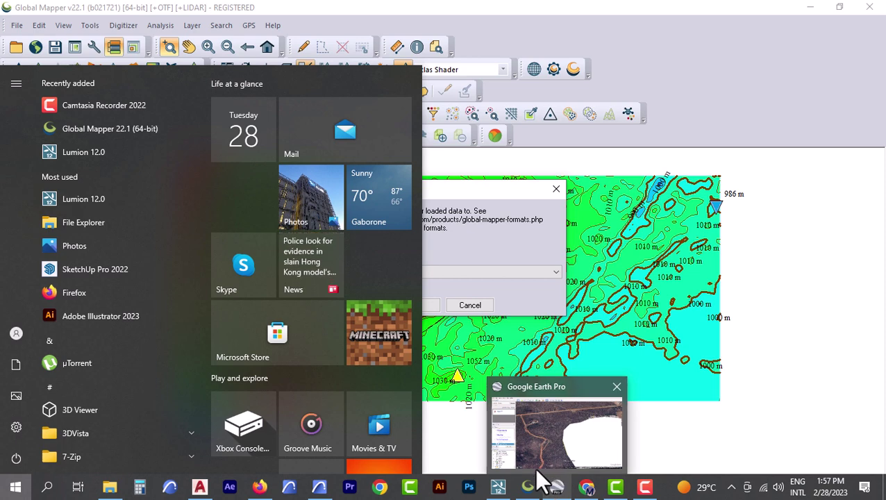
{"action": "mouse_move", "coordinate": [527, 489]}
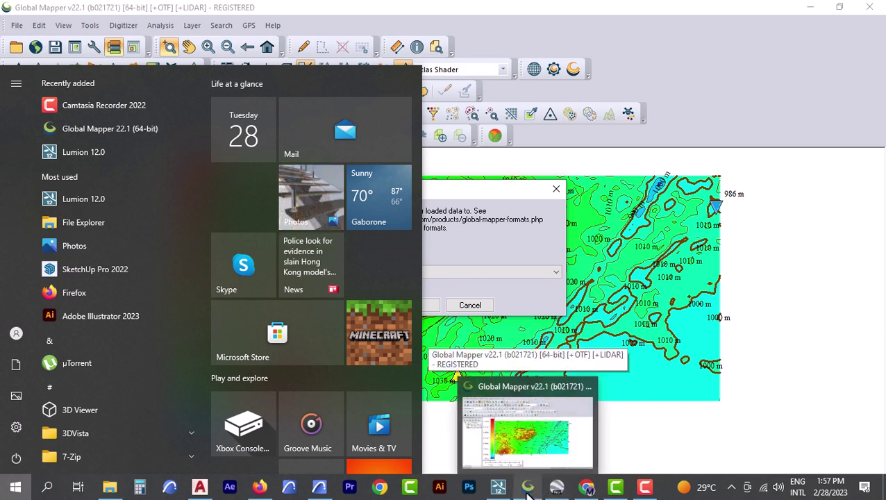
{"action": "mouse_move", "coordinate": [320, 488]}
{"action": "left_click", "coordinate": [320, 456]}
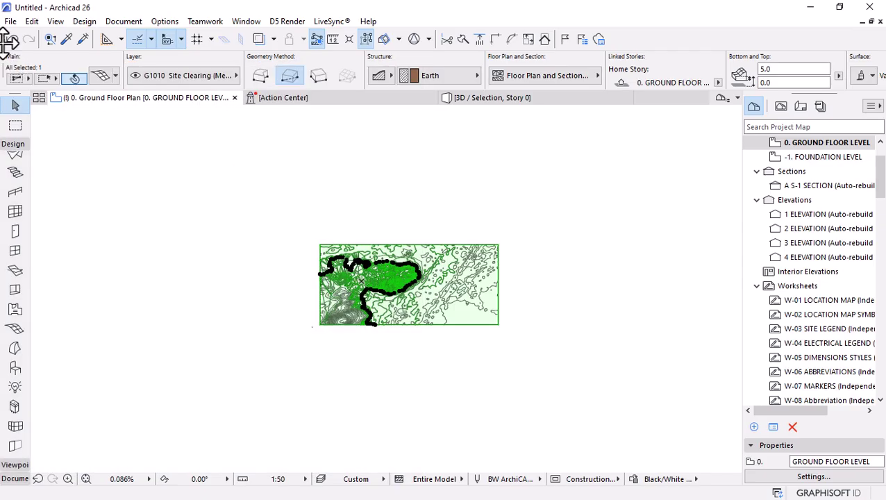
- Merge the Google Earth file Kgale Hill City.kmz from the Site Topo folder into the project
{"action": "left_click", "coordinate": [11, 23]}
{"action": "mouse_move", "coordinate": [85, 201]}
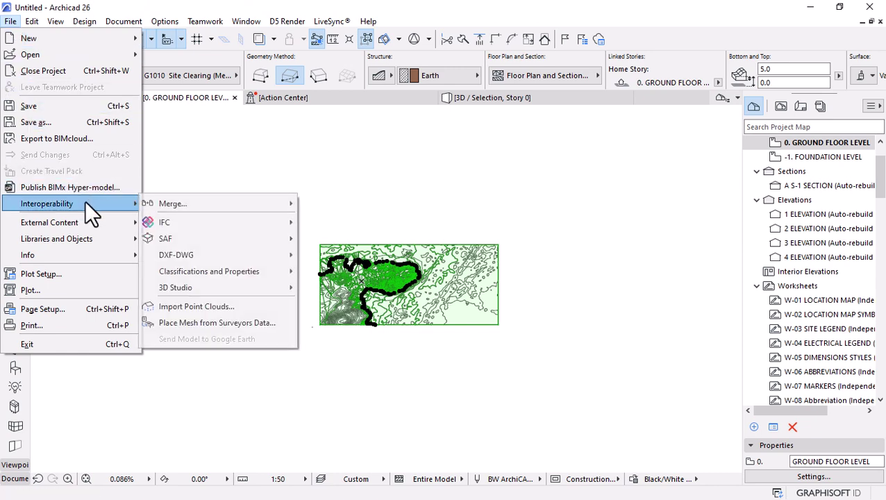
{"action": "mouse_move", "coordinate": [227, 200]}
{"action": "left_click", "coordinate": [341, 200]}
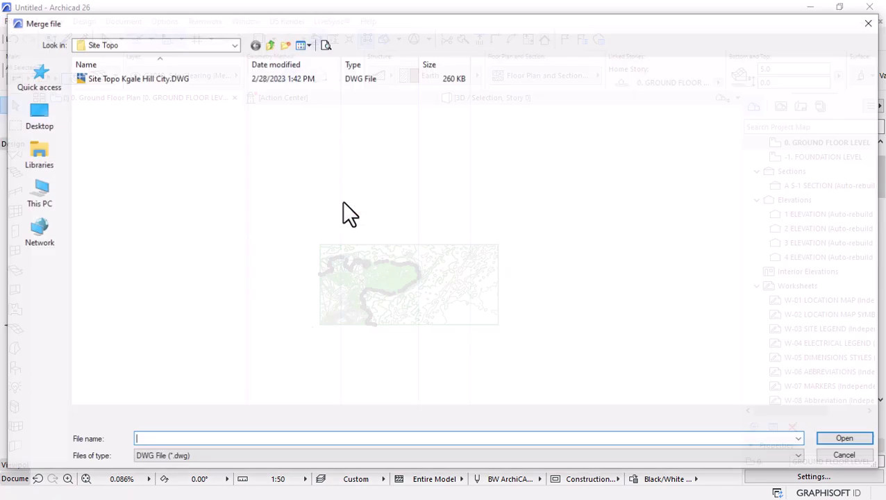
{"action": "left_click", "coordinate": [187, 459]}
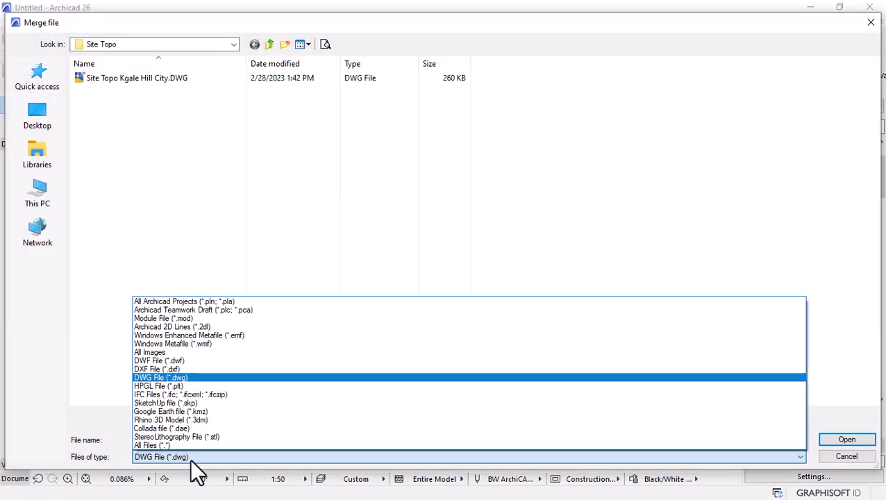
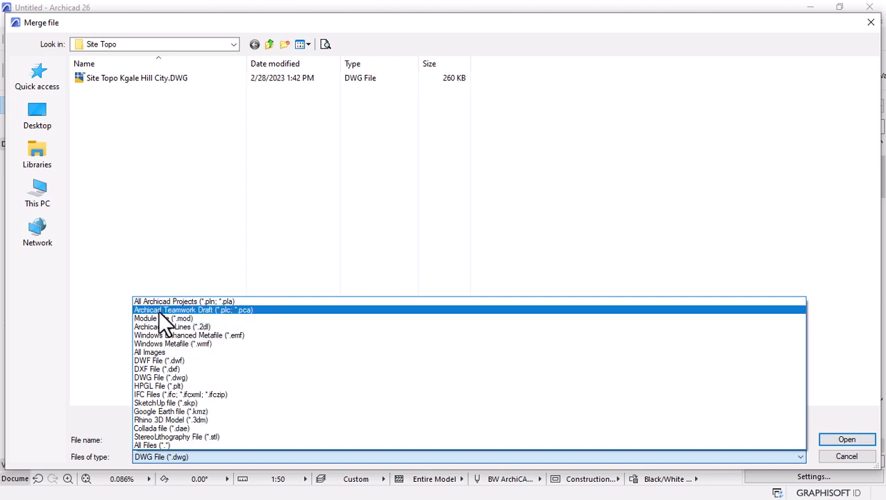
{"action": "left_click", "coordinate": [196, 414]}
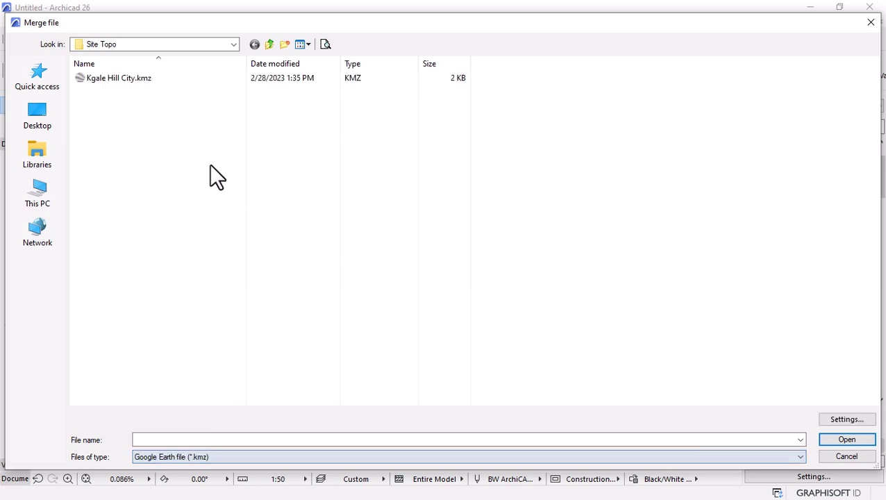
{"action": "left_click", "coordinate": [89, 79]}
{"action": "left_click", "coordinate": [820, 437]}
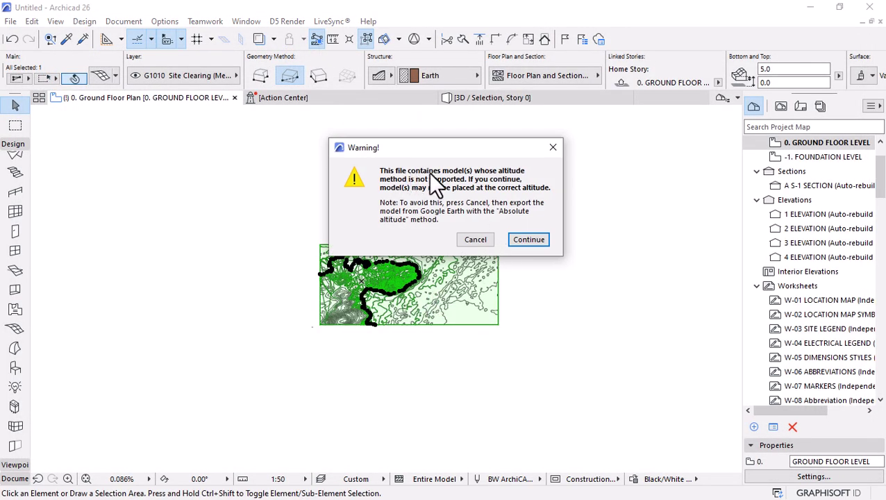
- Continue past the altitude warning and overwrite the project location with the imported coordinates
{"action": "left_click", "coordinate": [528, 240]}
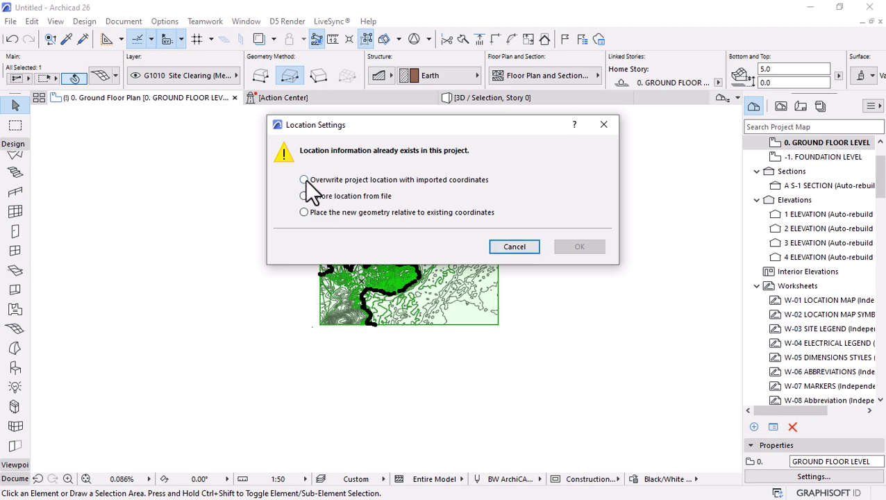
{"action": "left_click", "coordinate": [304, 179]}
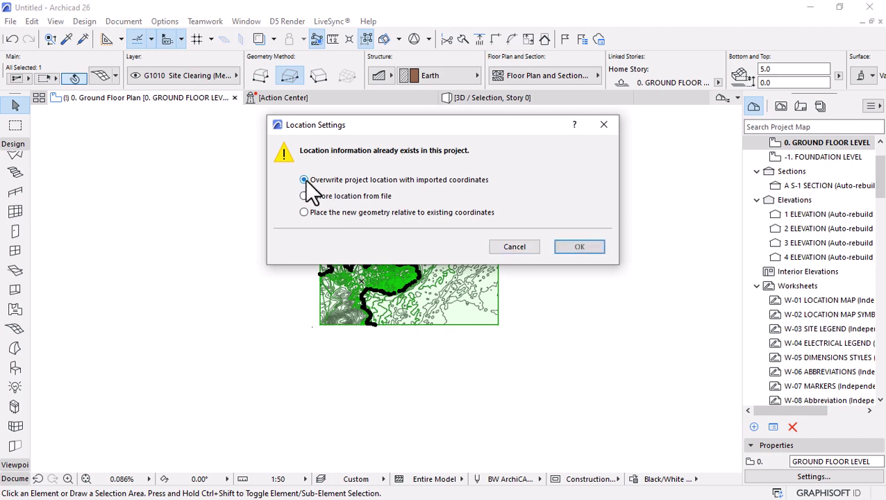
{"action": "left_click", "coordinate": [580, 247]}
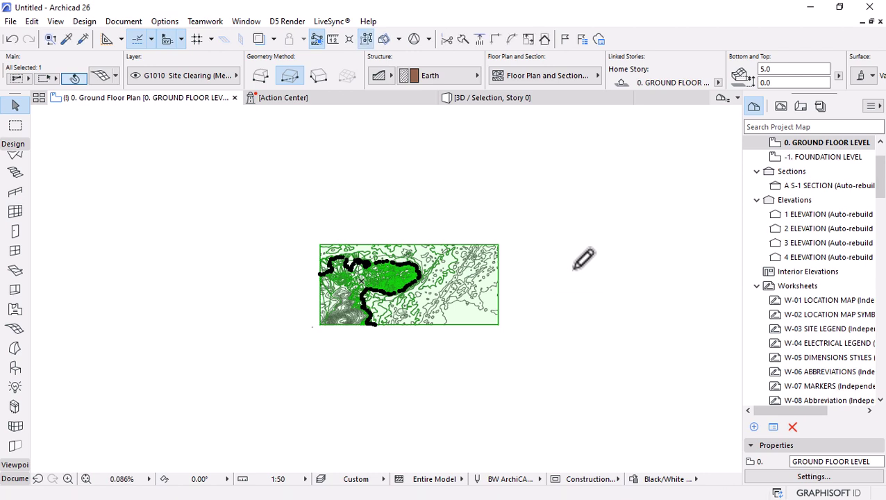
- Deselect the terrain mesh and inspect the floor plan for content merged from the KMZ file
{"action": "scroll", "coordinate": [391, 297], "scroll_direction": "down", "scroll_amount": 5}
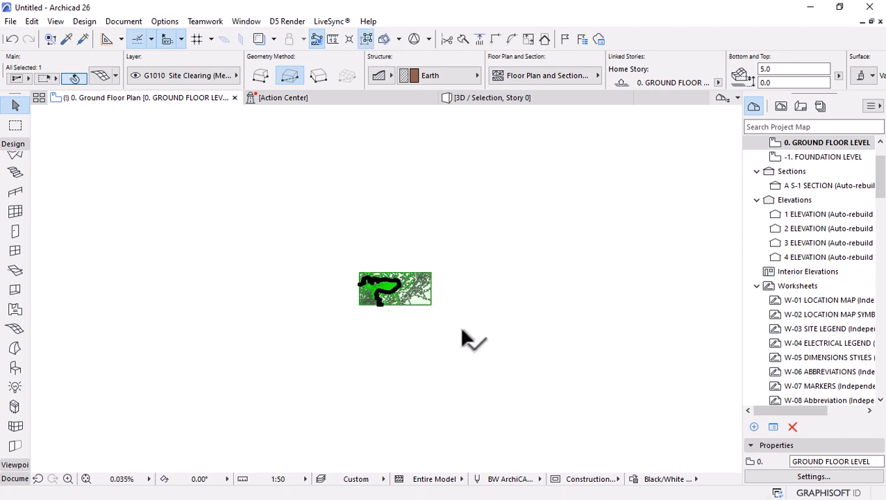
{"action": "left_click", "coordinate": [447, 351]}
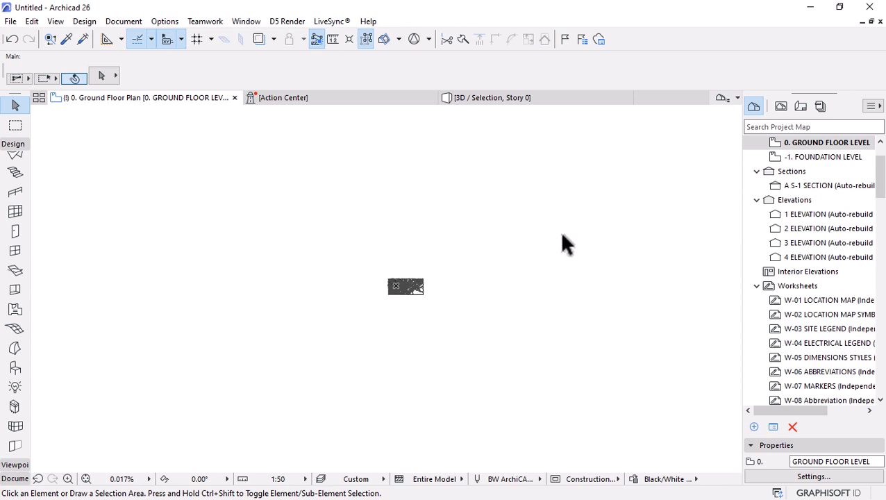
{"action": "left_click_drag", "start_coordinate": [562, 235], "coordinate": [425, 340]}
{"action": "scroll", "coordinate": [425, 282], "scroll_direction": "up", "scroll_amount": 3}
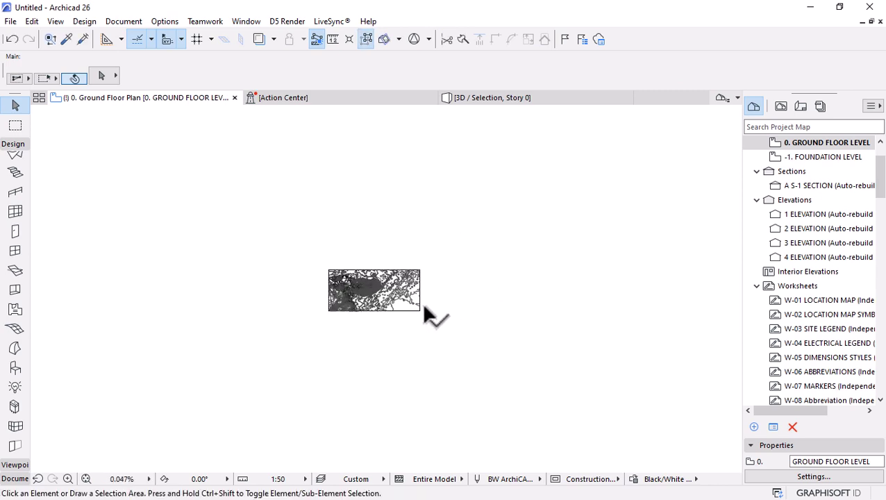
{"action": "scroll", "coordinate": [442, 243], "scroll_direction": "up", "scroll_amount": 3}
{"action": "scroll", "coordinate": [444, 246], "scroll_direction": "down", "scroll_amount": 4}
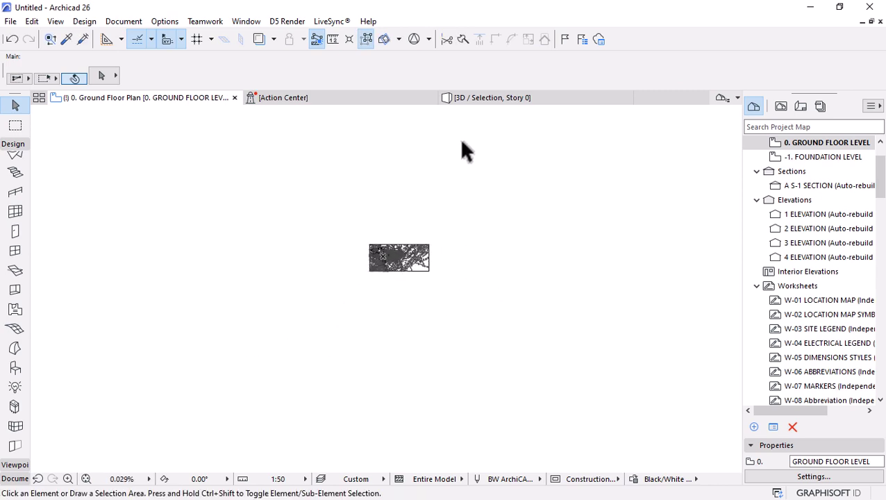
- Show all elements in 3D, inspect the whole model for merged content, and return to the ground floor plan
{"action": "left_click", "coordinate": [466, 97]}
{"action": "middle_click_drag", "start_coordinate": [480, 277], "coordinate": [414, 261], "text": "shift"}
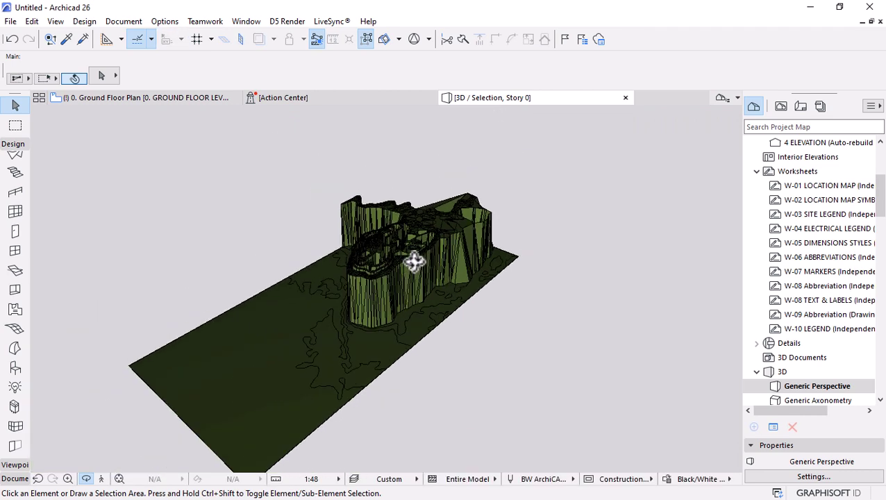
{"action": "scroll", "coordinate": [414, 261], "scroll_direction": "down", "scroll_amount": 3}
{"action": "right_click", "coordinate": [514, 211]}
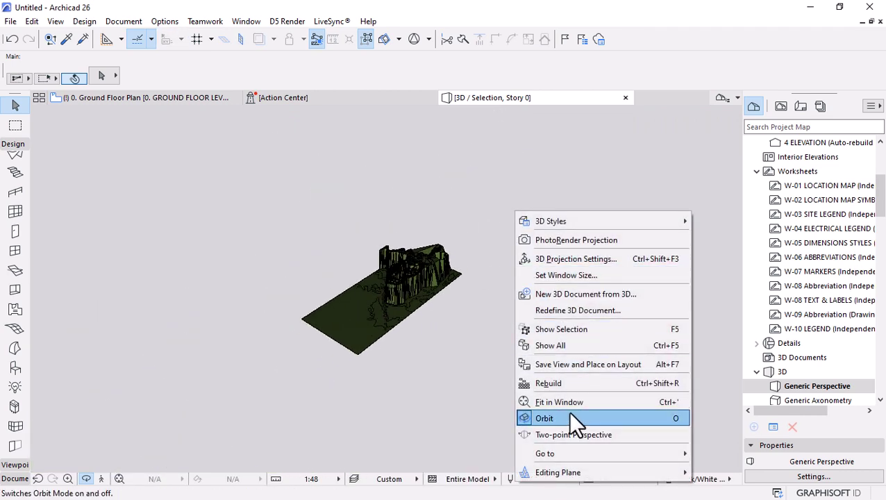
{"action": "left_click", "coordinate": [567, 343]}
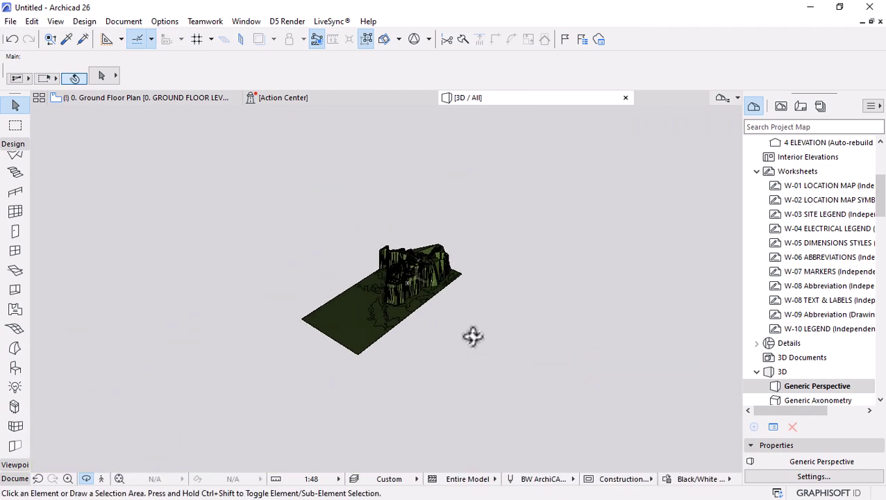
{"action": "left_click", "coordinate": [118, 479]}
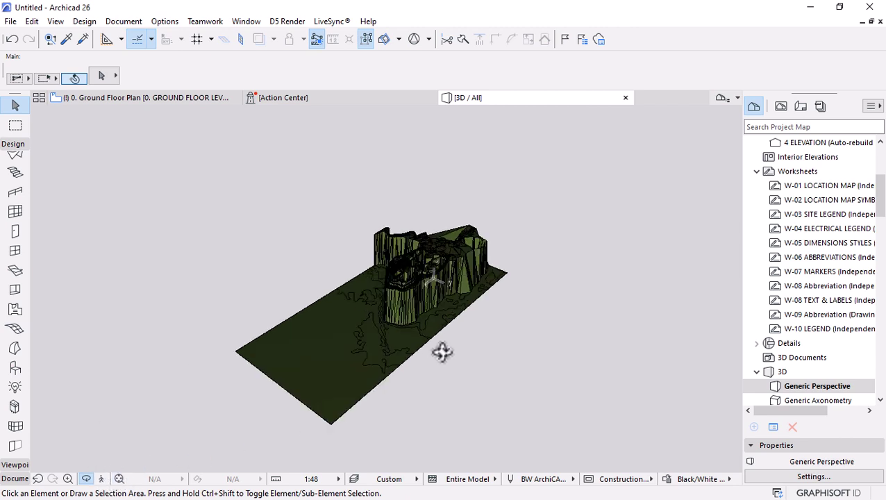
{"action": "left_click", "coordinate": [99, 99]}
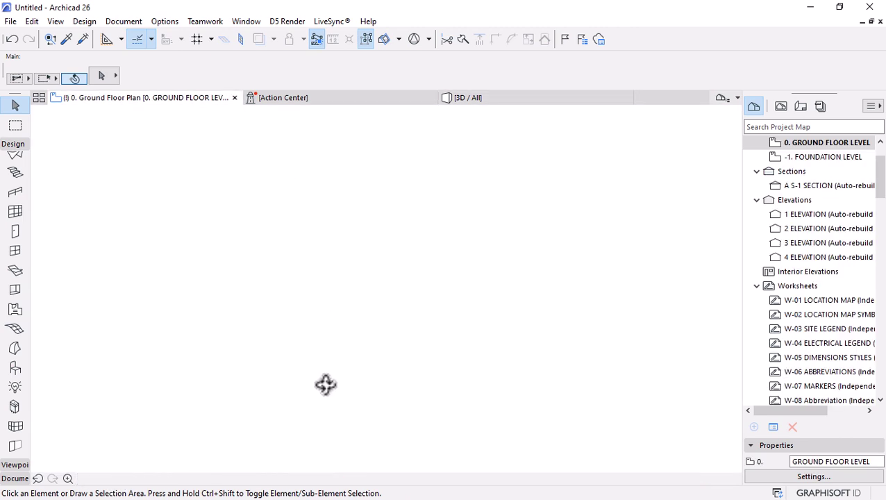
- Switch to Global Mapper and choose Collada DAE File as the 3D export format
{"action": "key", "text": "super"}
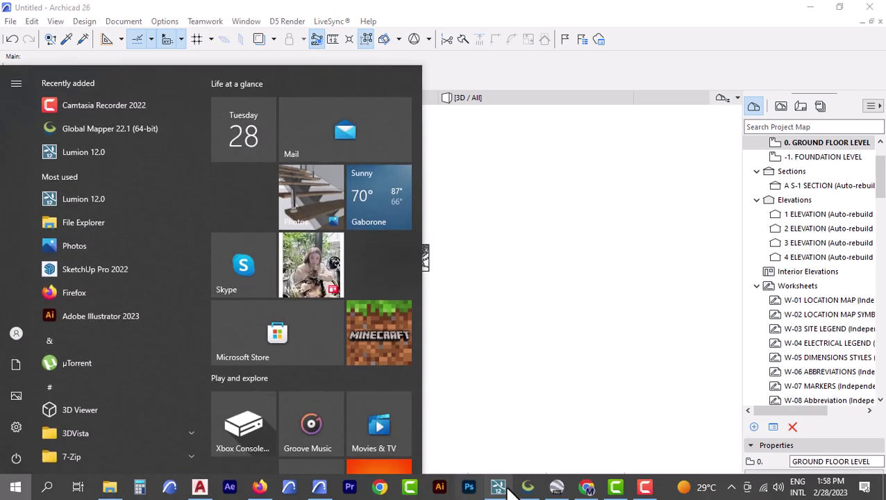
{"action": "mouse_move", "coordinate": [555, 488]}
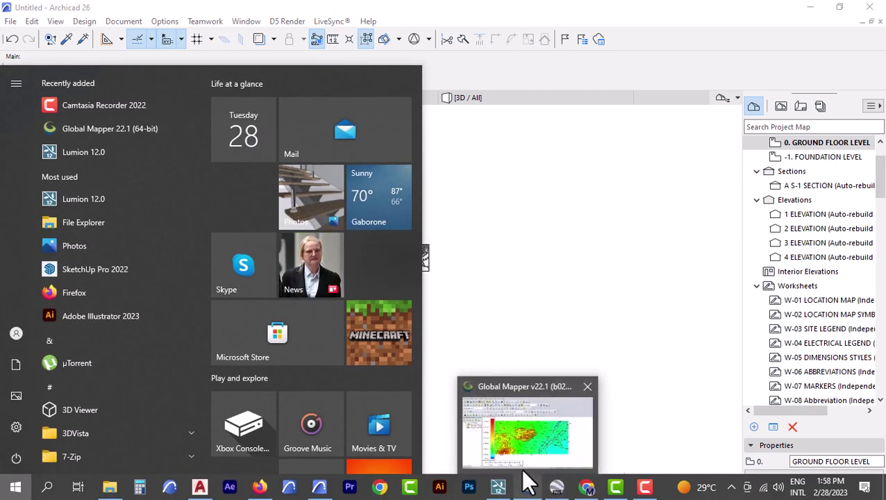
{"action": "left_click", "coordinate": [527, 488]}
{"action": "left_click", "coordinate": [423, 273]}
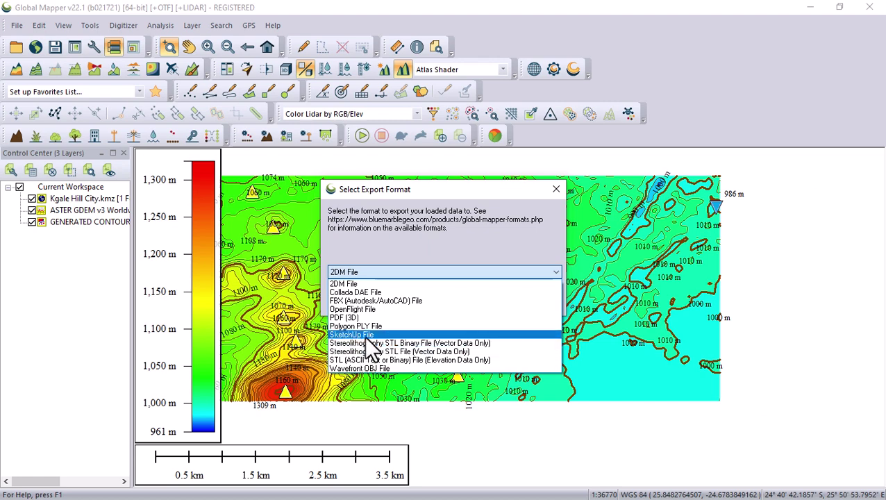
{"action": "left_click", "coordinate": [370, 292]}
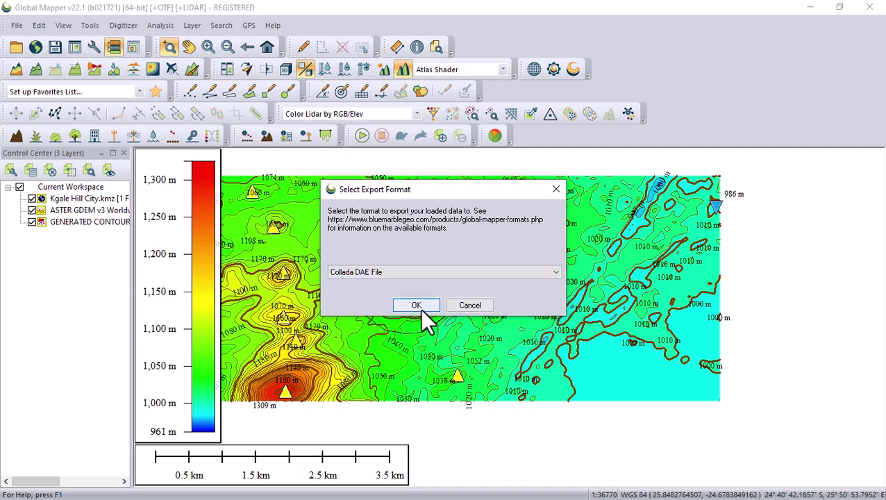
{"action": "left_click", "coordinate": [417, 310]}
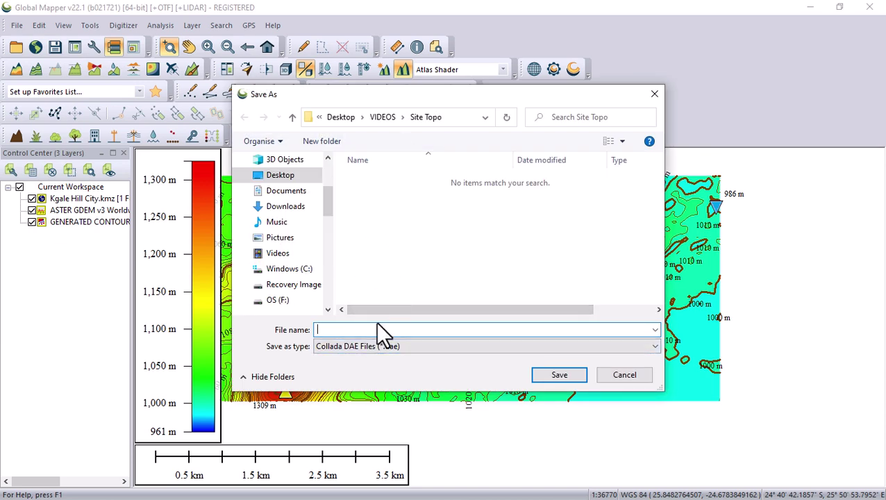
- Export the terrain as Site Topo in the Site Topo folder, keeping the default Collada DAE export options
{"action": "type", "text": "Site"}
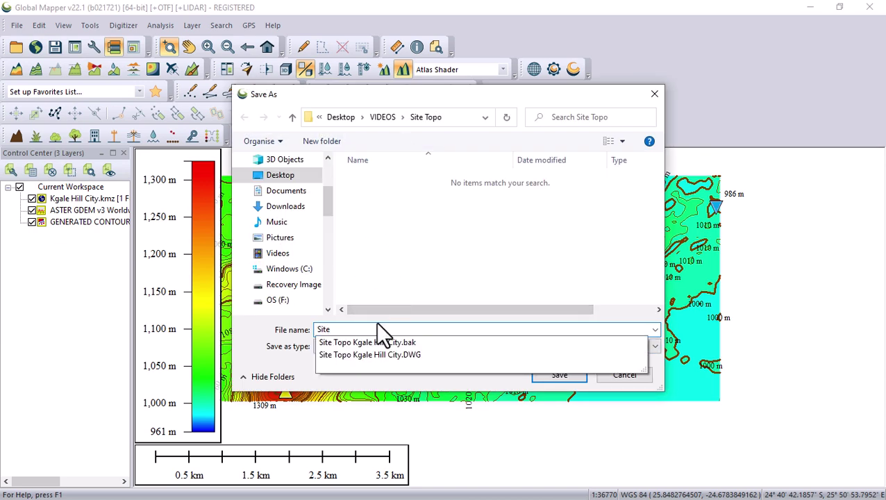
{"action": "type", "text": " Topo"}
{"action": "left_click", "coordinate": [460, 301]}
{"action": "left_click", "coordinate": [555, 373]}
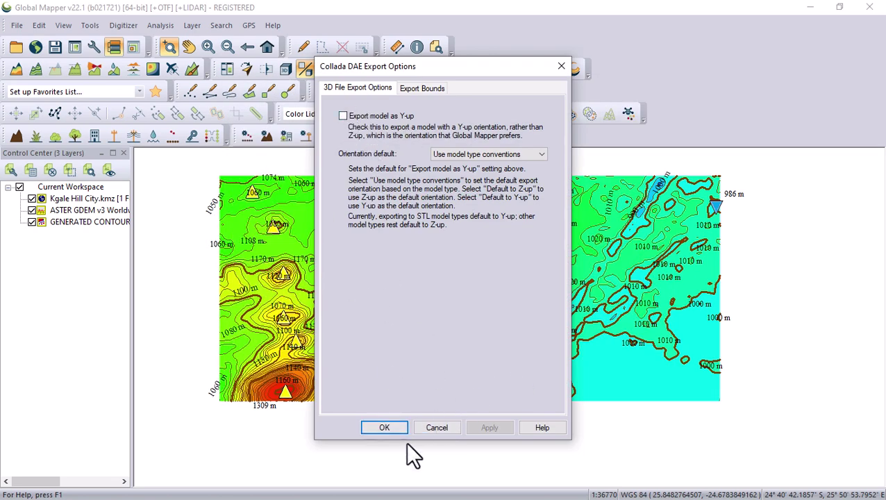
{"action": "left_click", "coordinate": [392, 427]}
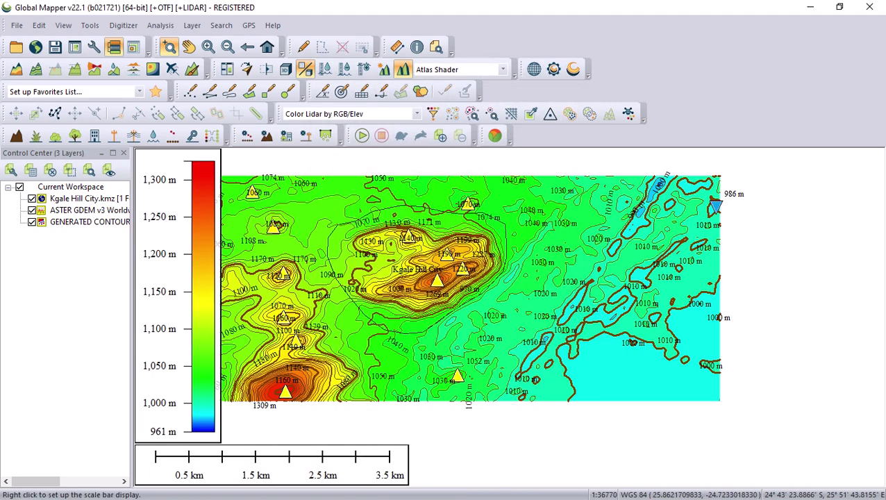
- Switch back to Archicad and merge the Collada file Site Topo.dae into the ground floor plan
{"action": "key", "text": "super"}
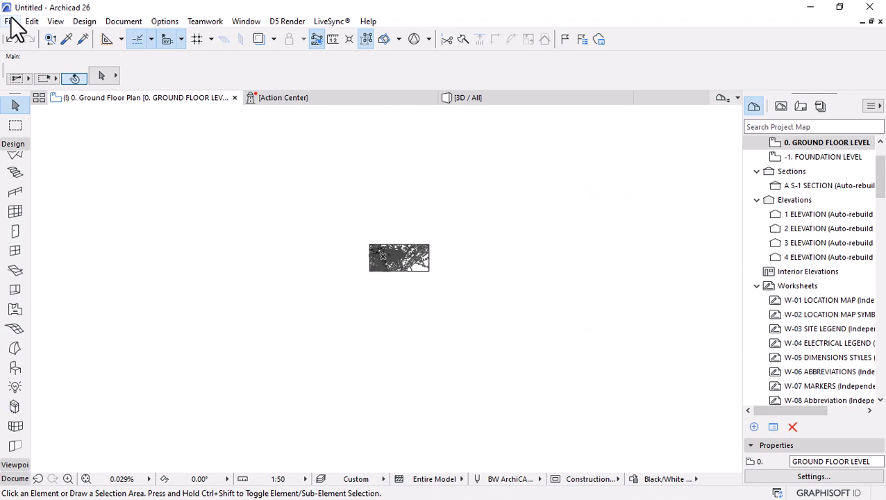
{"action": "left_click", "coordinate": [10, 21]}
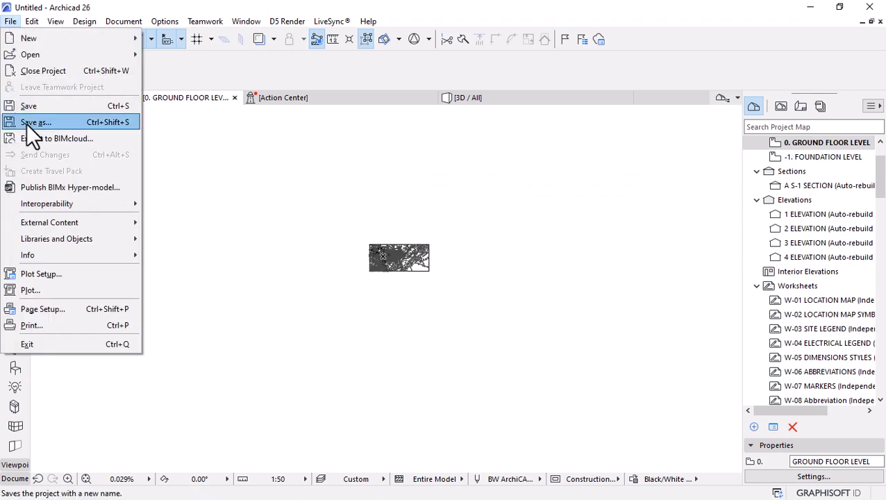
{"action": "mouse_move", "coordinate": [105, 205]}
{"action": "mouse_move", "coordinate": [220, 202]}
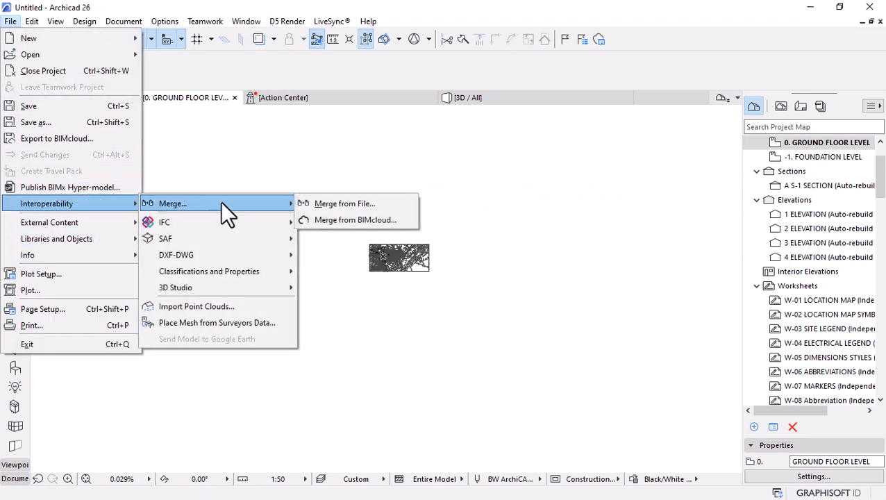
{"action": "left_click", "coordinate": [370, 201]}
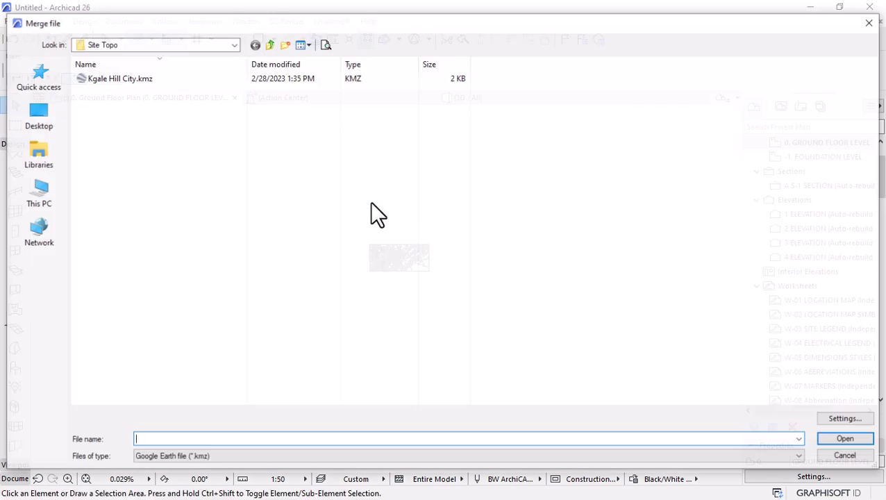
{"action": "left_click", "coordinate": [208, 457]}
{"action": "left_click", "coordinate": [165, 425]}
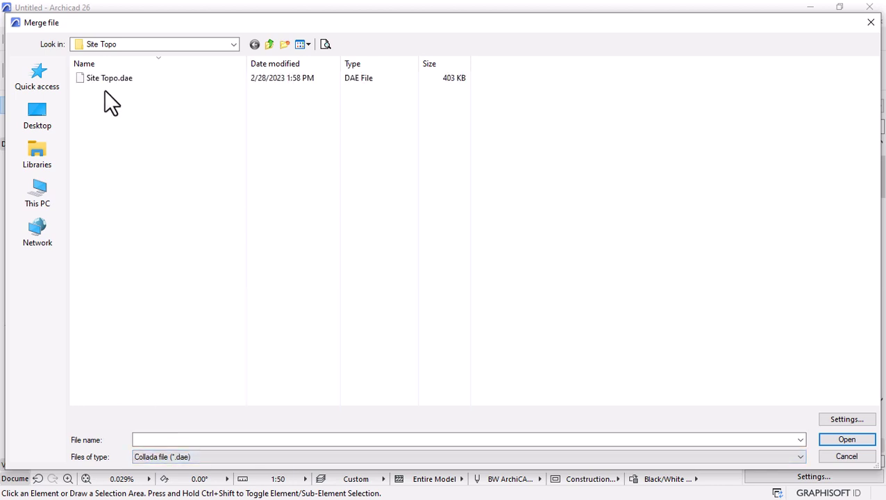
{"action": "left_click", "coordinate": [109, 79]}
{"action": "left_click", "coordinate": [843, 439]}
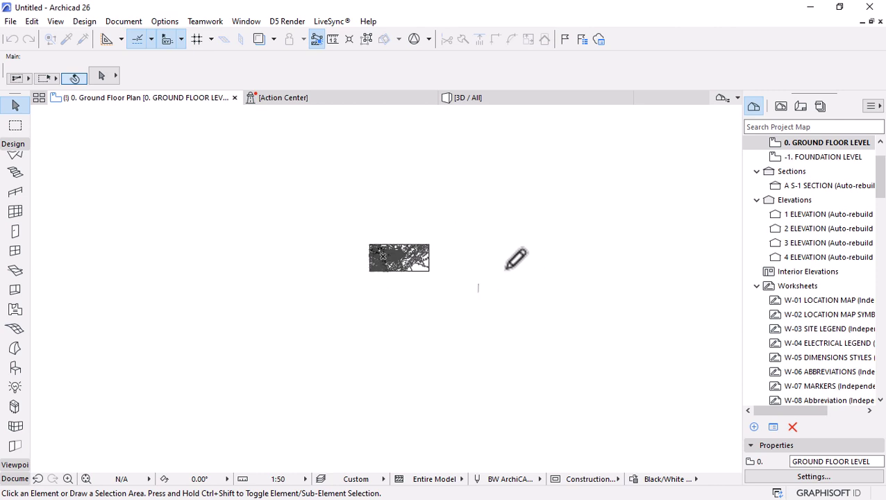
- Examine the merged Site Topo object on the ground floor plan at close range and against the contour map's extent
{"action": "scroll", "coordinate": [469, 311], "scroll_direction": "up", "scroll_amount": 3}
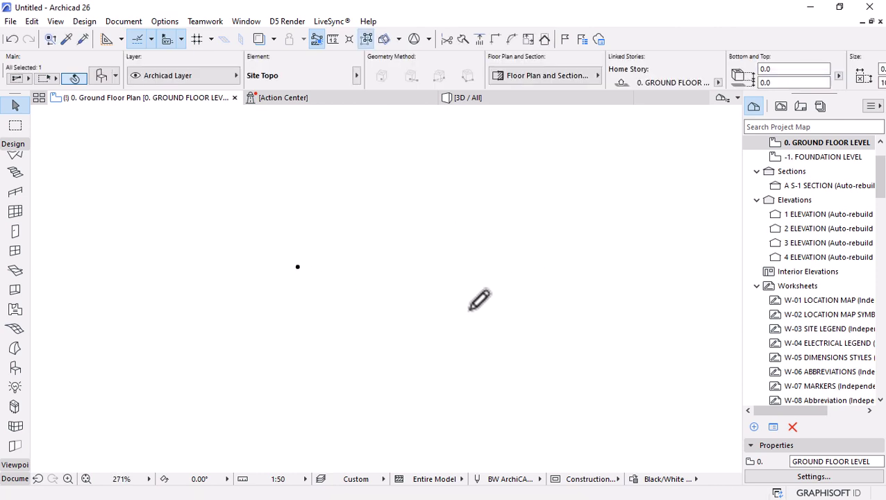
{"action": "scroll", "coordinate": [447, 331], "scroll_direction": "down", "scroll_amount": 6}
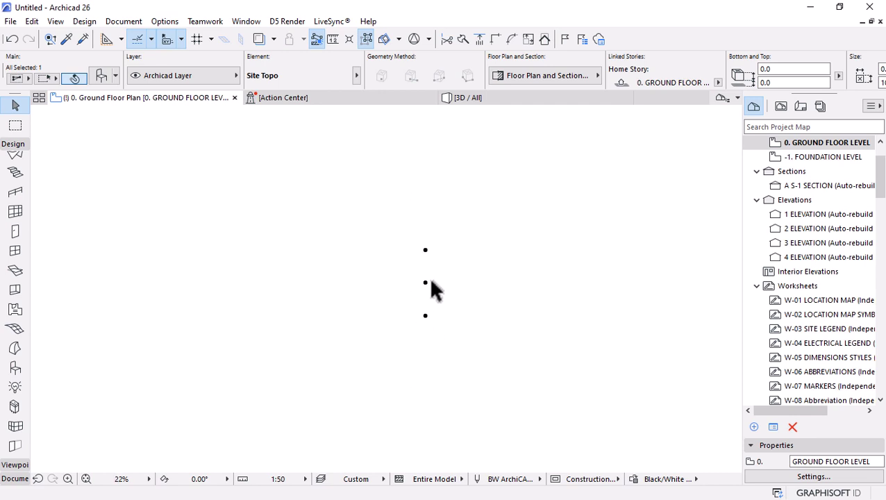
{"action": "scroll", "coordinate": [469, 315], "scroll_direction": "down", "scroll_amount": 1}
{"action": "left_click", "coordinate": [488, 331]}
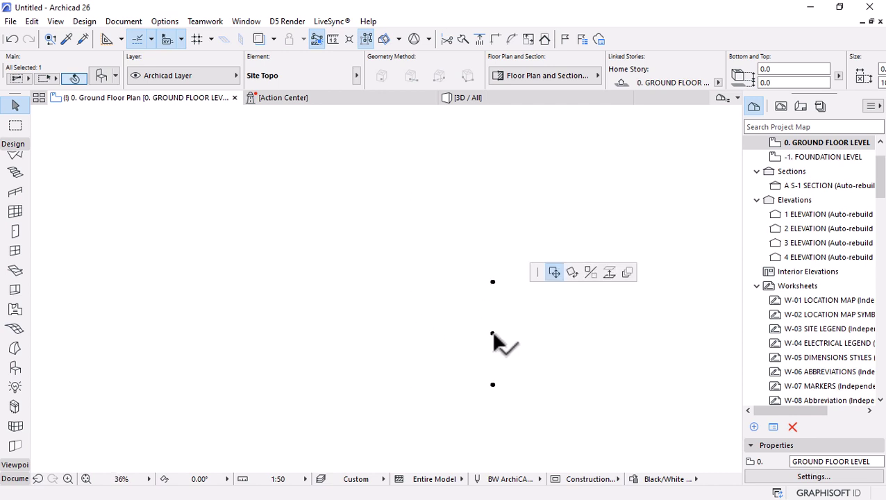
{"action": "scroll", "coordinate": [489, 333], "scroll_direction": "up", "scroll_amount": 1}
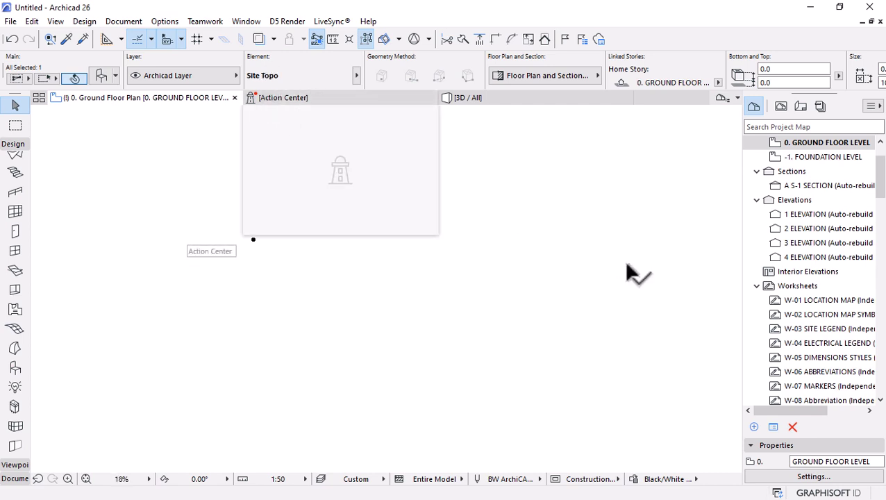
{"action": "scroll", "coordinate": [578, 278], "scroll_direction": "down", "scroll_amount": 5}
{"action": "scroll", "coordinate": [479, 312], "scroll_direction": "down", "scroll_amount": 5}
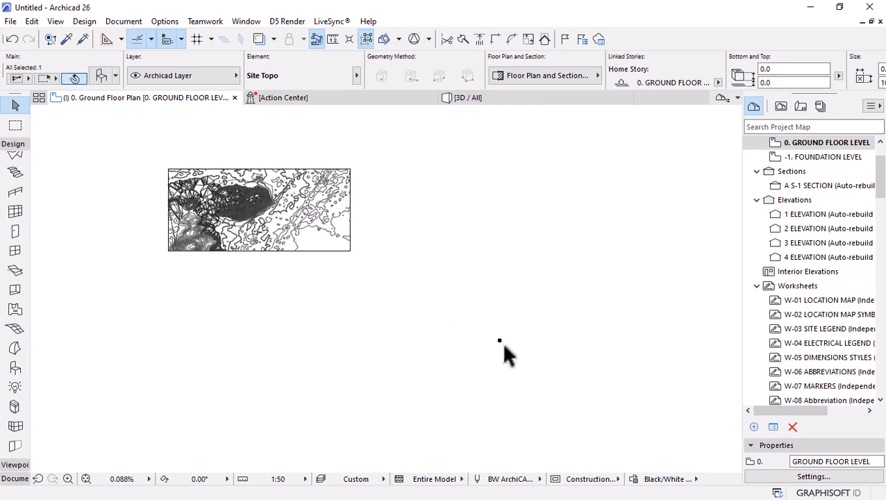
{"action": "scroll", "coordinate": [501, 344], "scroll_direction": "up", "scroll_amount": 3}
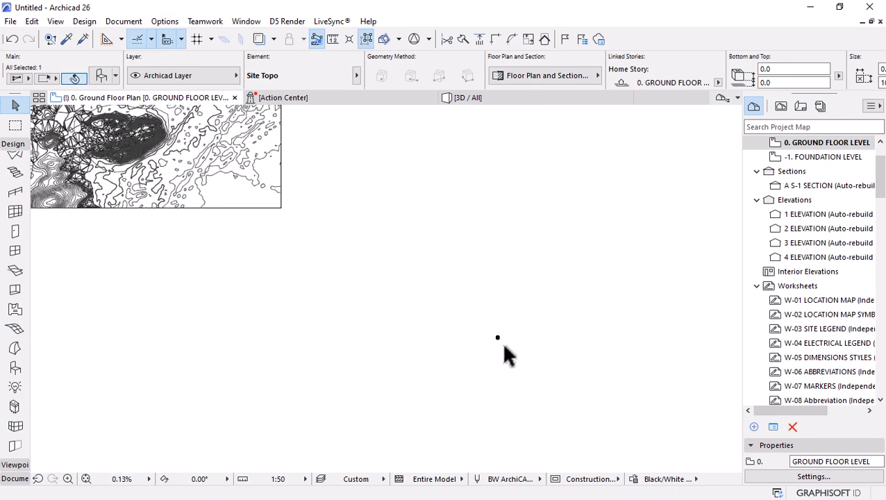
- Check the Site Topo object's 3D preview in its selection settings, then close the settings and deselect the object
{"action": "left_click", "coordinate": [98, 77]}
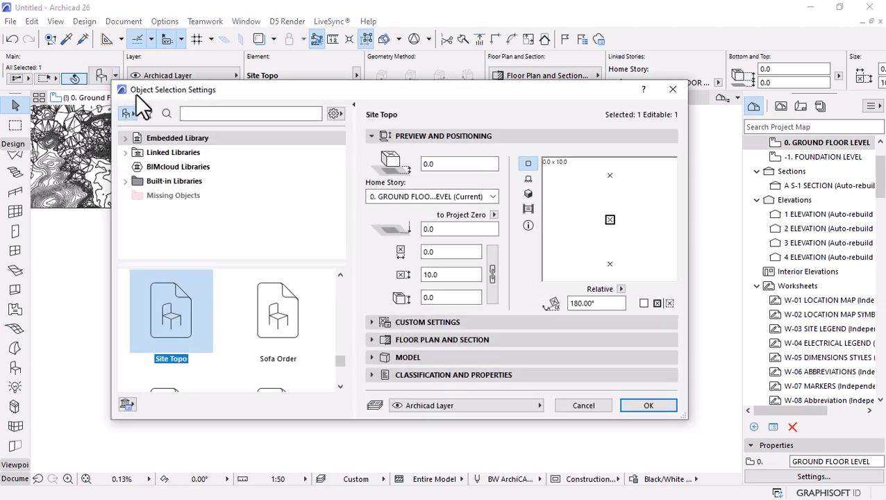
{"action": "left_click", "coordinate": [527, 193]}
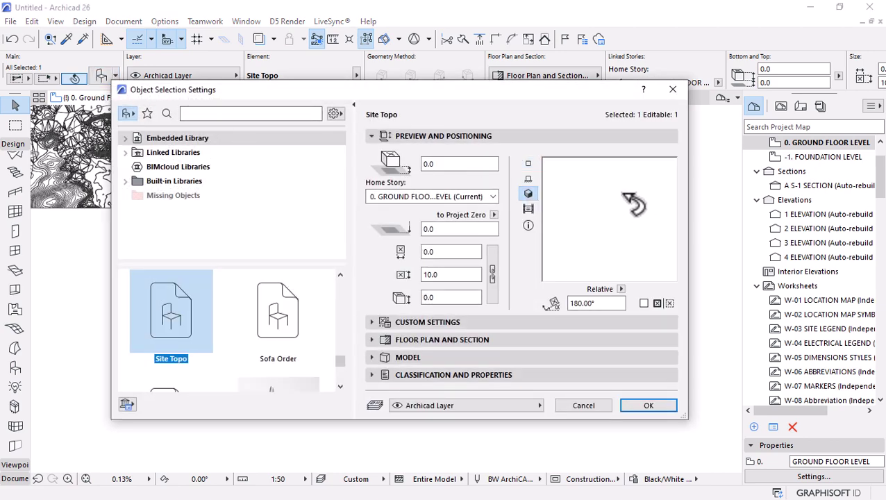
{"action": "left_click", "coordinate": [642, 409]}
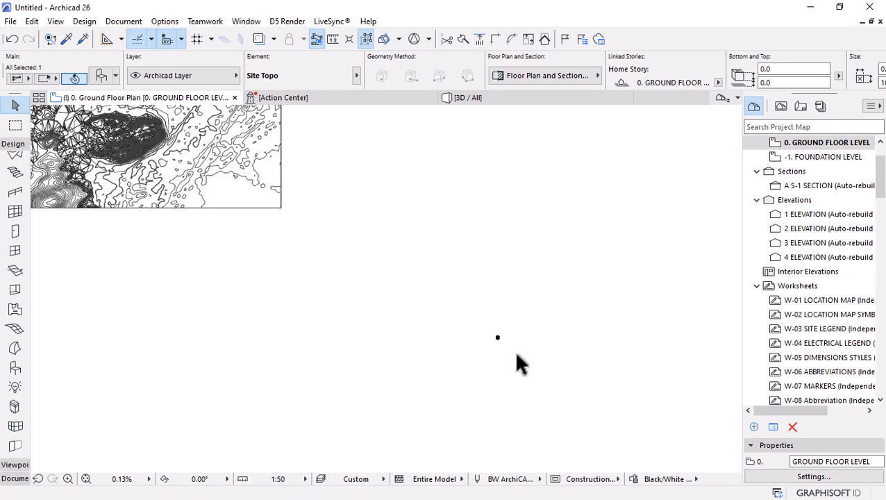
{"action": "key", "text": "Escape"}
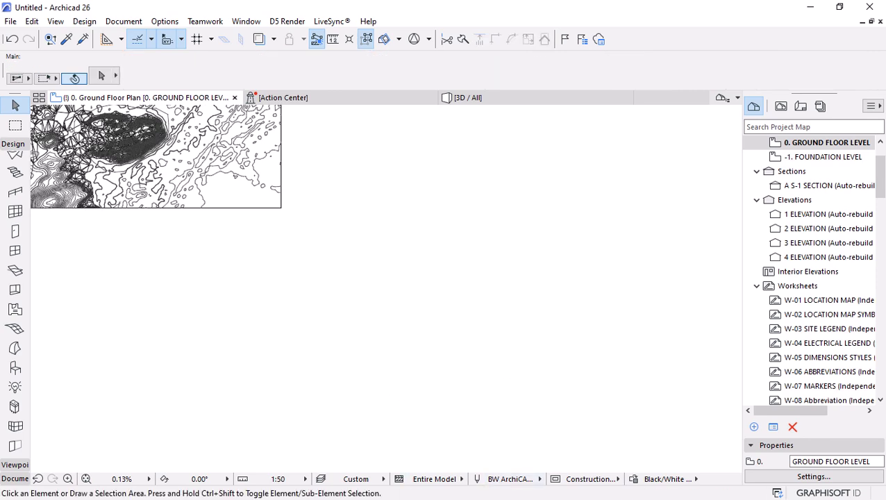
- Switch to Global Mapper and choose SketchUp File as the 3D export format
{"action": "key", "text": "super"}
{"action": "left_click", "coordinate": [531, 490]}
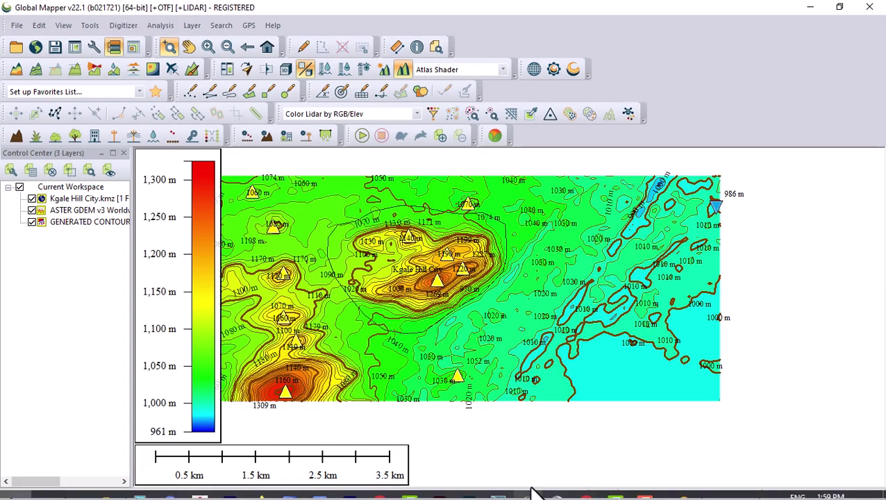
{"action": "left_click", "coordinate": [17, 25]}
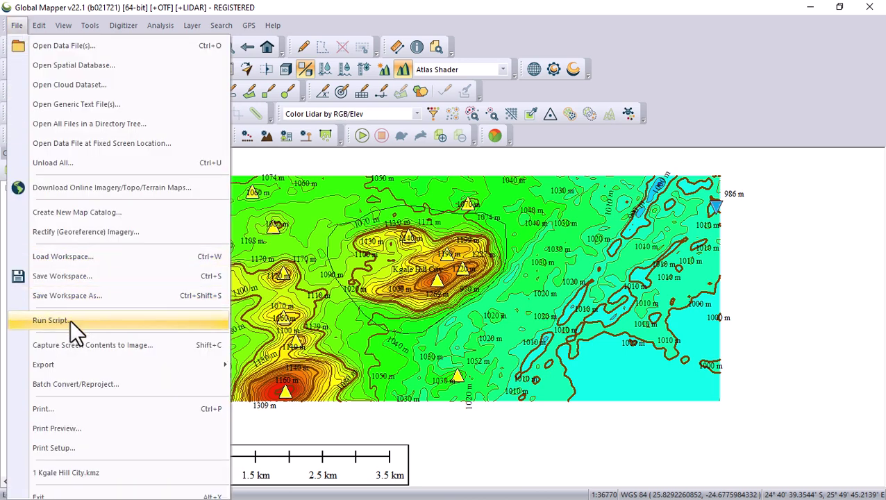
{"action": "left_click", "coordinate": [476, 220]}
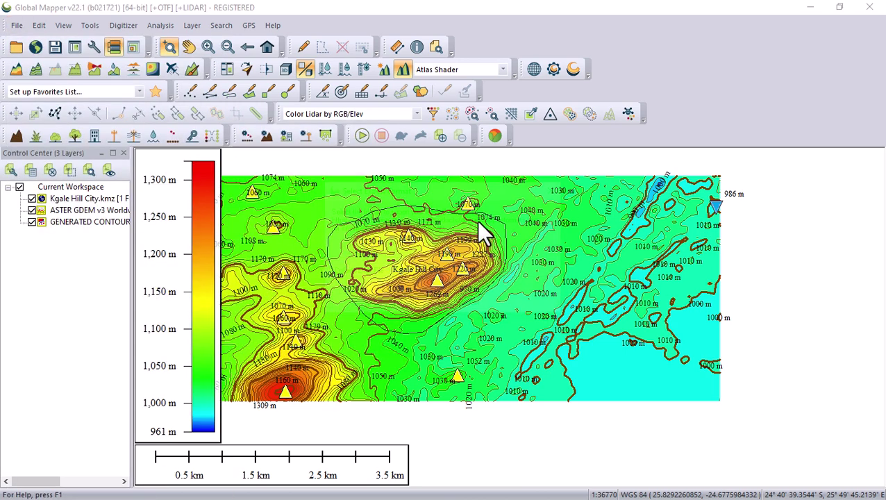
{"action": "left_click", "coordinate": [393, 271]}
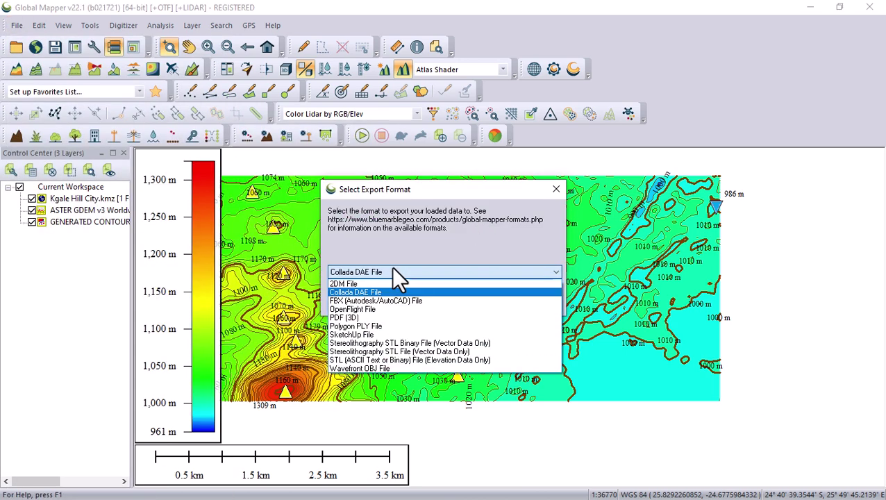
{"action": "left_click", "coordinate": [369, 335]}
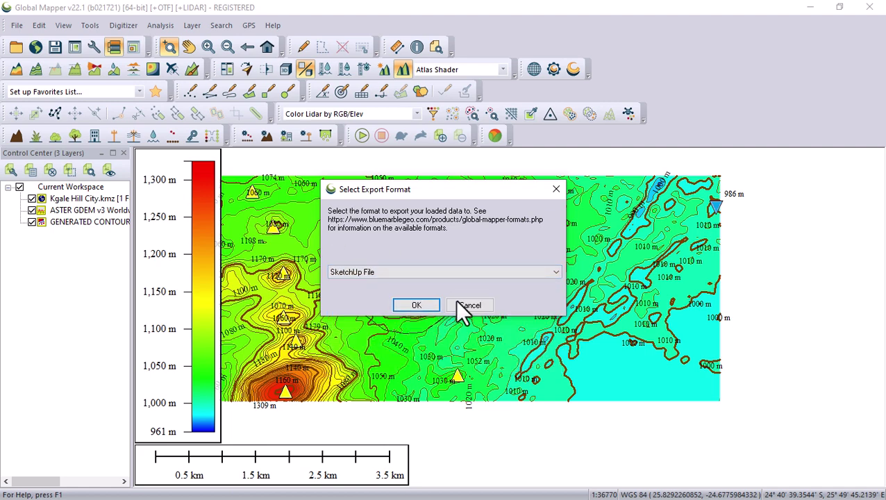
{"action": "left_click", "coordinate": [415, 306]}
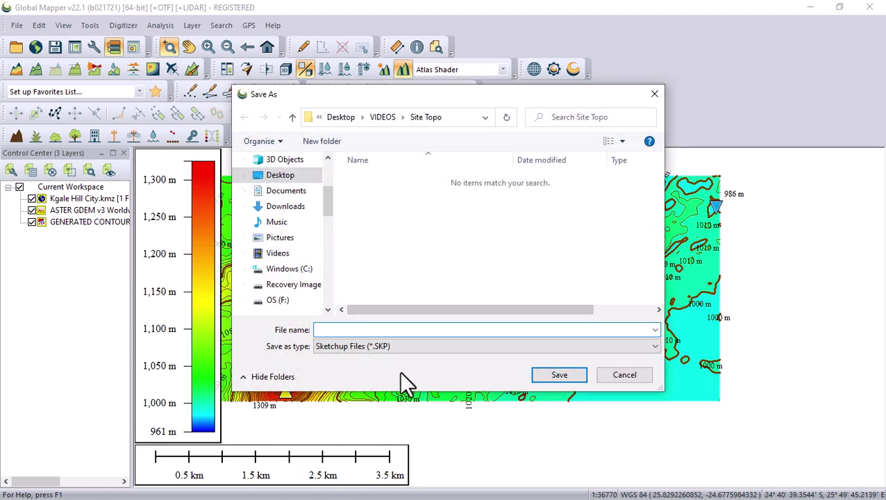
- Export the terrain as the SketchUp file Site Topo Kgale Hill City in the Site Topo folder
{"action": "type", "text": "Site"}
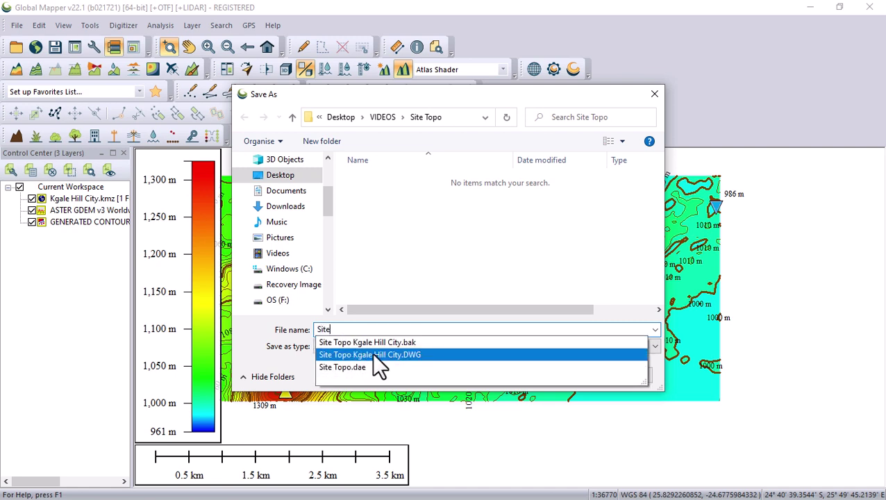
{"action": "left_click", "coordinate": [371, 353]}
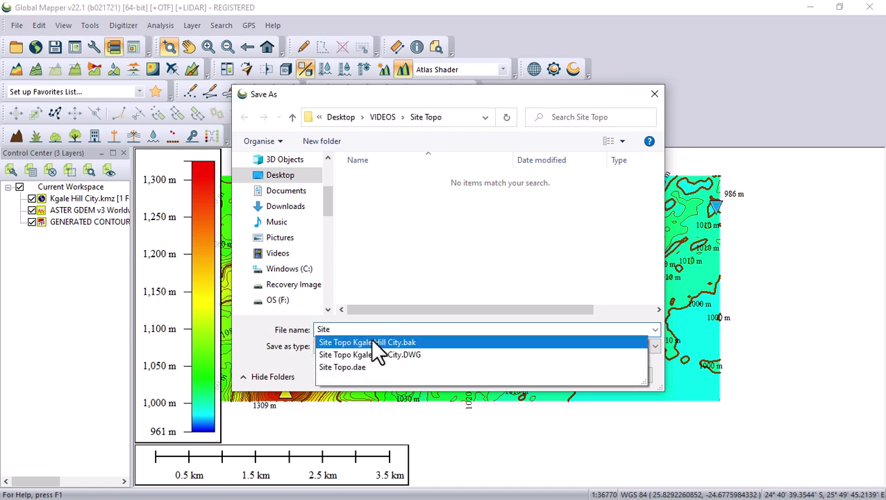
{"action": "left_click", "coordinate": [442, 331]}
{"action": "key", "text": "BackSpace"}
{"action": "key", "text": "BackSpace"}
{"action": "key", "text": "BackSpace"}
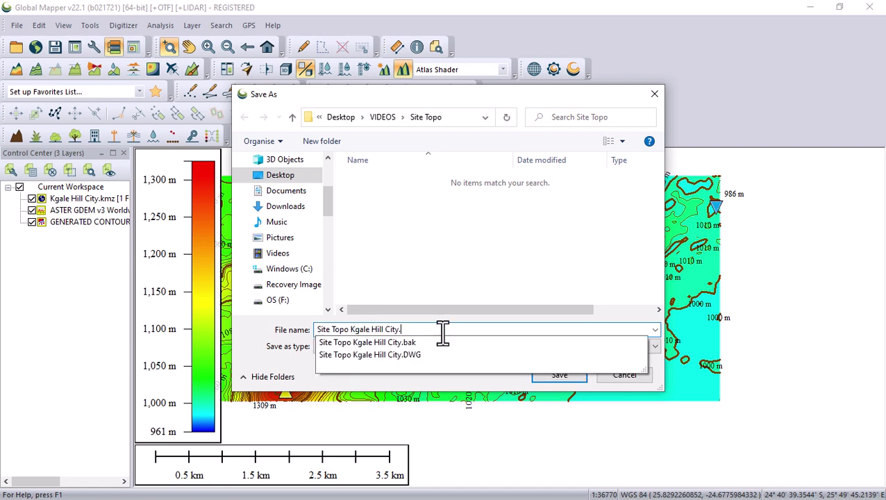
{"action": "left_click", "coordinate": [563, 377]}
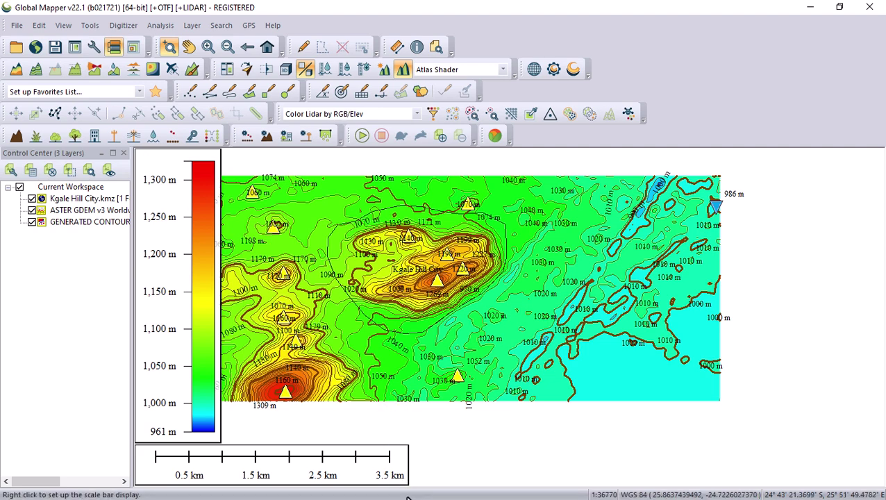
- Switch back to Archicad, merge the SketchUp file Site Topo Kgale Hill City.SKP, and place it beside the contour map on the ground floor plan
{"action": "key", "text": "super"}
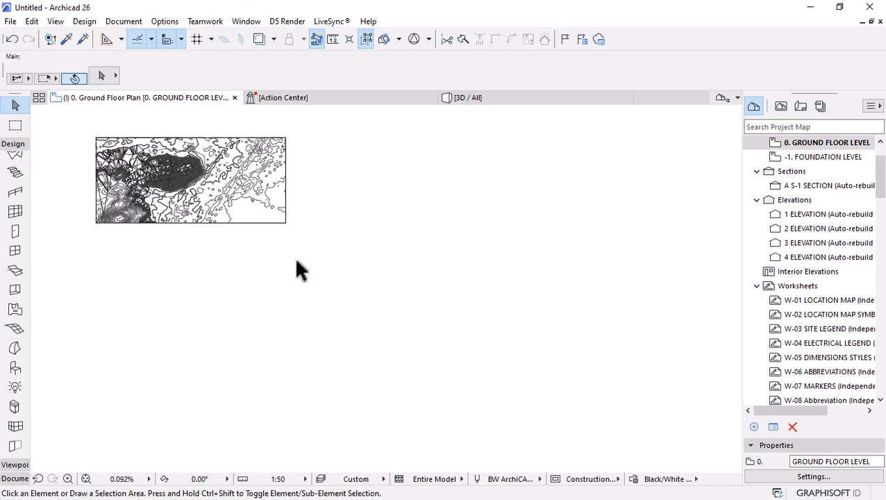
{"action": "scroll", "coordinate": [299, 268], "scroll_direction": "down", "scroll_amount": 4}
{"action": "scroll", "coordinate": [351, 202], "scroll_direction": "up", "scroll_amount": 3}
{"action": "left_click", "coordinate": [11, 21]}
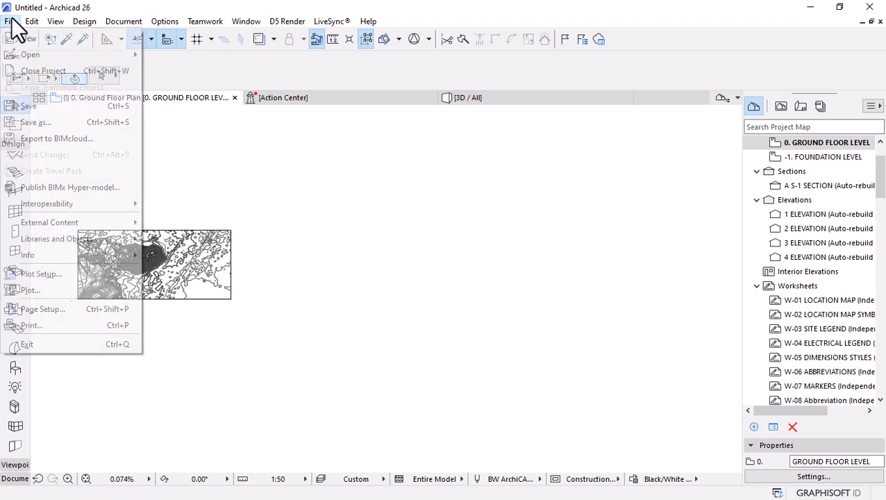
{"action": "mouse_move", "coordinate": [82, 201]}
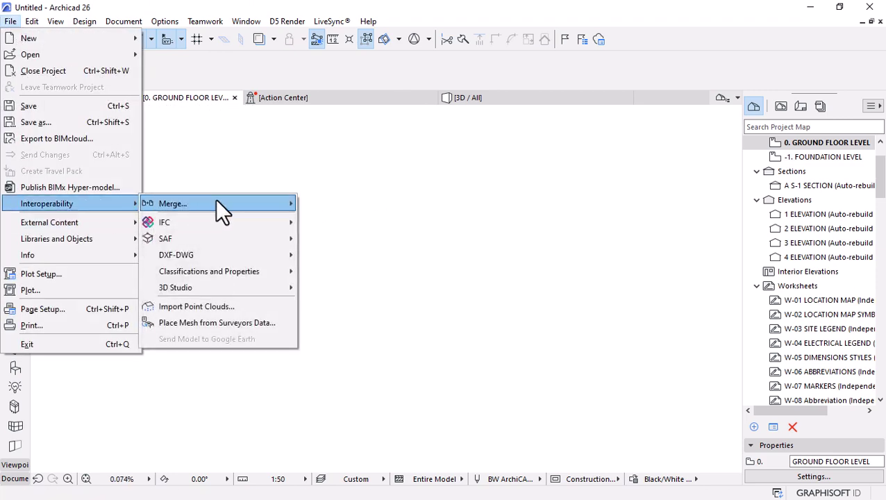
{"action": "mouse_move", "coordinate": [215, 200]}
{"action": "left_click", "coordinate": [322, 201]}
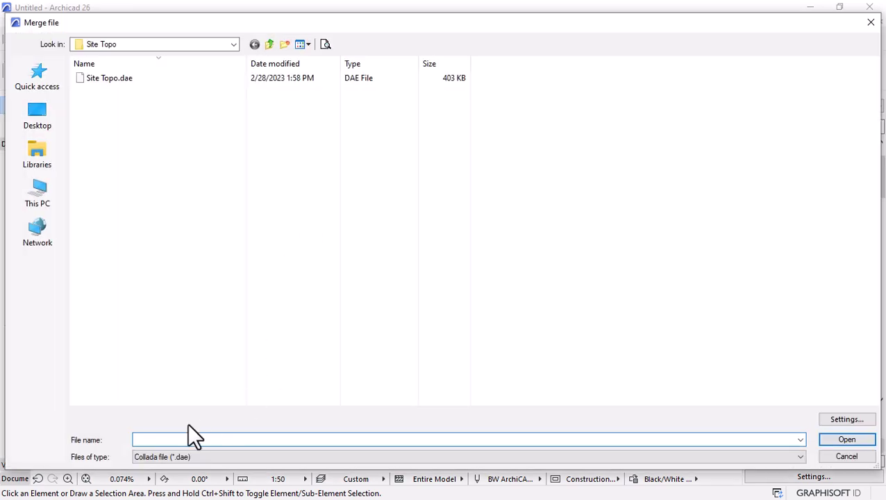
{"action": "left_click", "coordinate": [172, 457]}
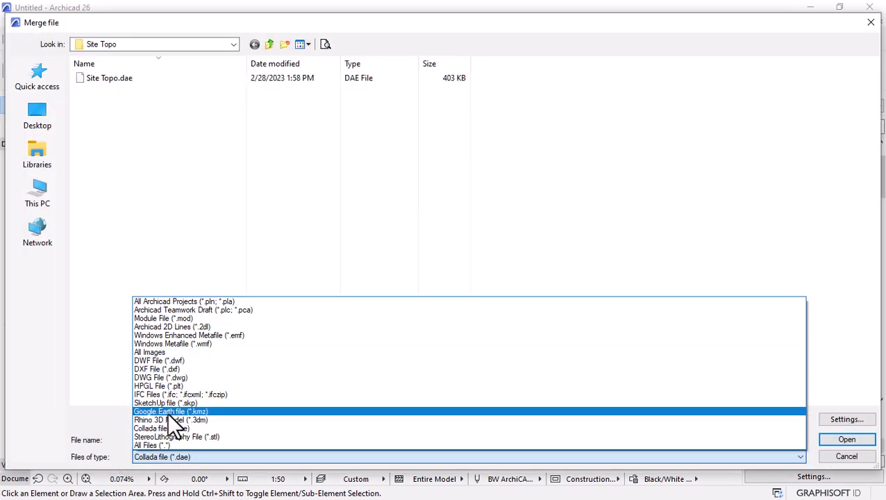
{"action": "left_click", "coordinate": [166, 402]}
{"action": "left_click", "coordinate": [132, 78]}
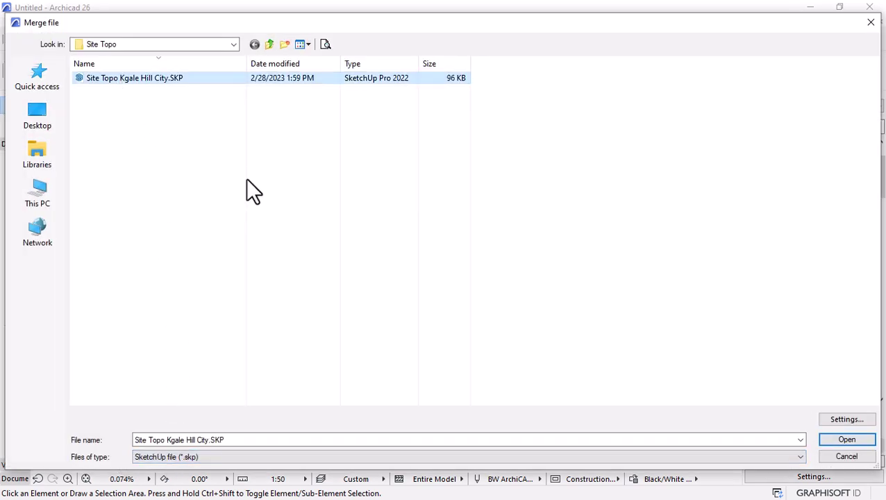
{"action": "left_click", "coordinate": [844, 439]}
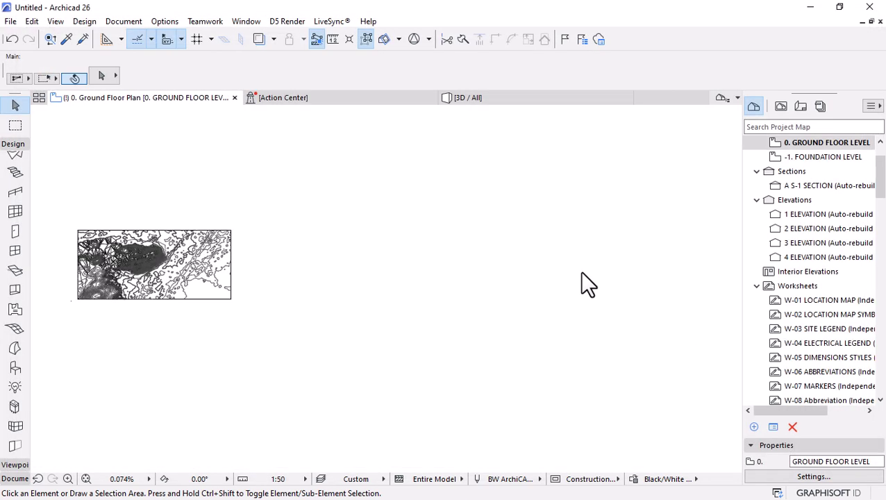
{"action": "left_click", "coordinate": [258, 297]}
{"action": "left_click", "coordinate": [258, 295]}
- Examine the placed Site Topo Kgale Hill City object at close range on the ground floor plan
{"action": "scroll", "coordinate": [240, 295], "scroll_direction": "up", "scroll_amount": 3}
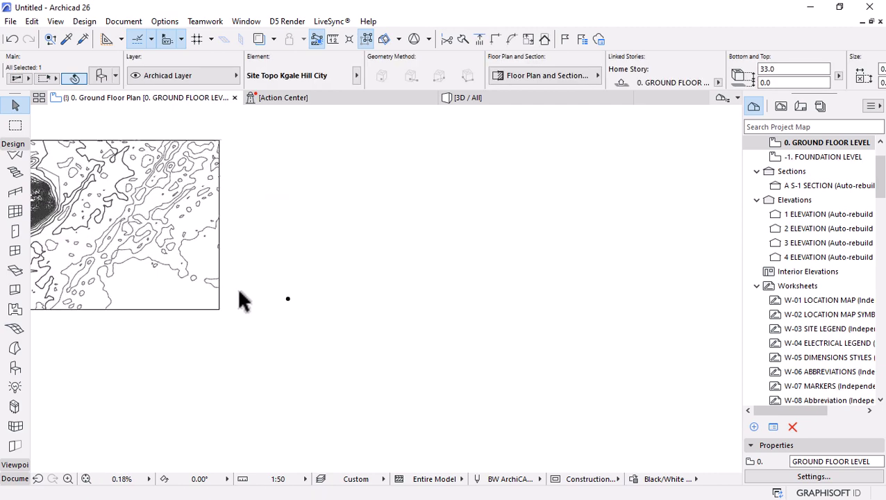
{"action": "scroll", "coordinate": [240, 298], "scroll_direction": "up", "scroll_amount": 5}
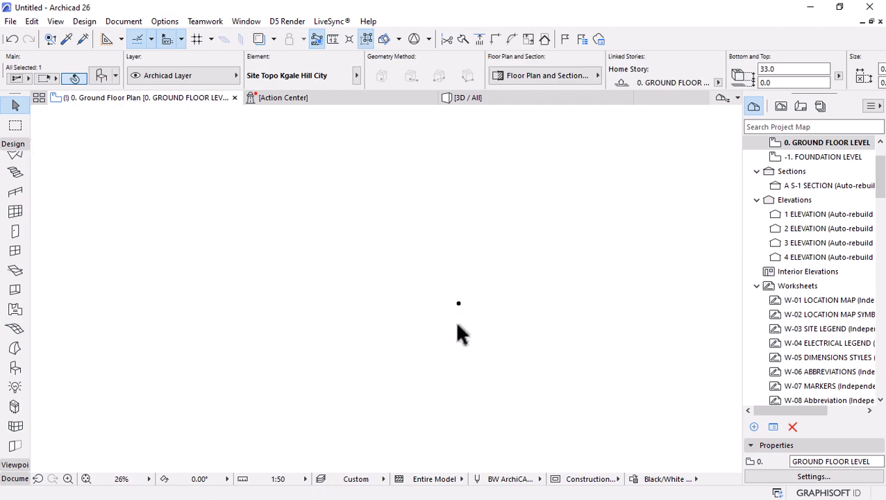
{"action": "scroll", "coordinate": [548, 271], "scroll_direction": "up", "scroll_amount": 10}
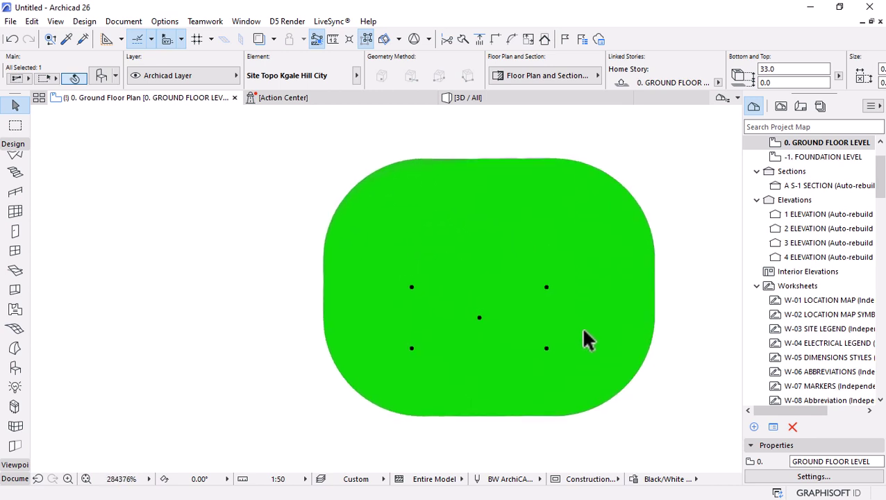
{"action": "scroll", "coordinate": [583, 331], "scroll_direction": "up", "scroll_amount": 1}
{"action": "scroll", "coordinate": [459, 336], "scroll_direction": "down", "scroll_amount": 1}
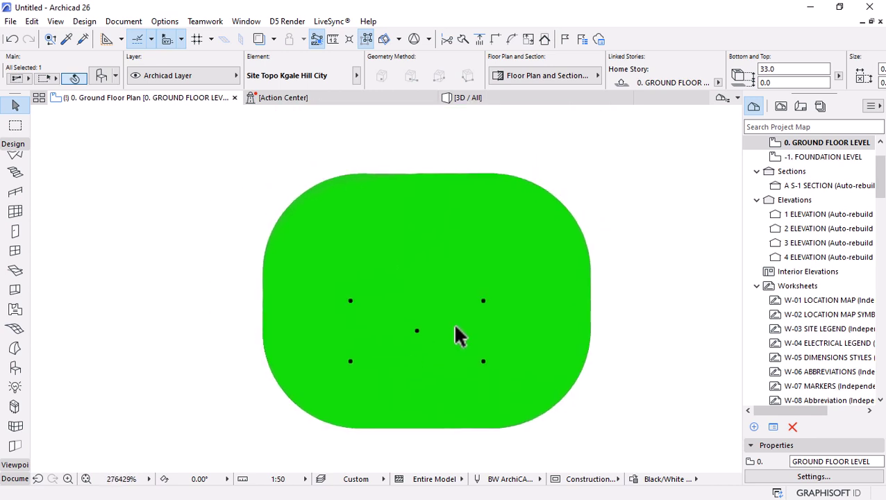
{"action": "scroll", "coordinate": [459, 336], "scroll_direction": "up", "scroll_amount": 1}
- Show the selected SketchUp terrain object alone in 3D, fit and inspect it, and return to it on the ground floor plan
{"action": "key", "text": "F5"}
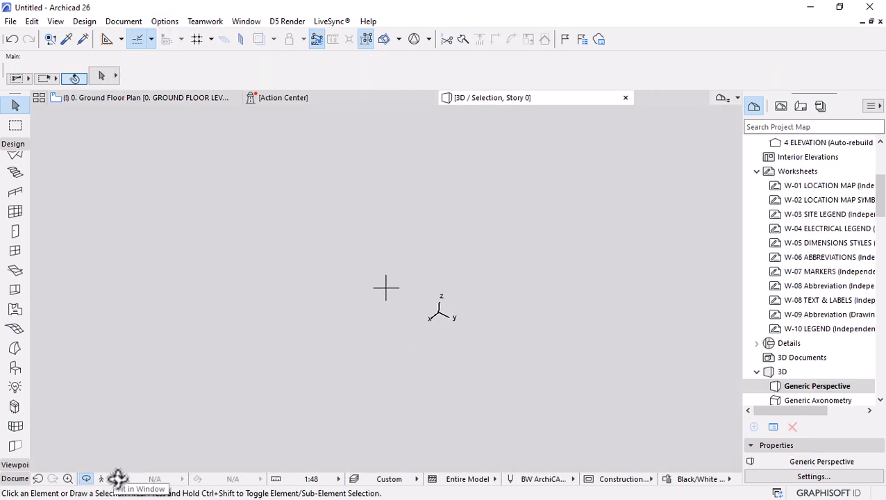
{"action": "left_click", "coordinate": [117, 478]}
{"action": "left_click_drag", "start_coordinate": [289, 351], "coordinate": [430, 298]}
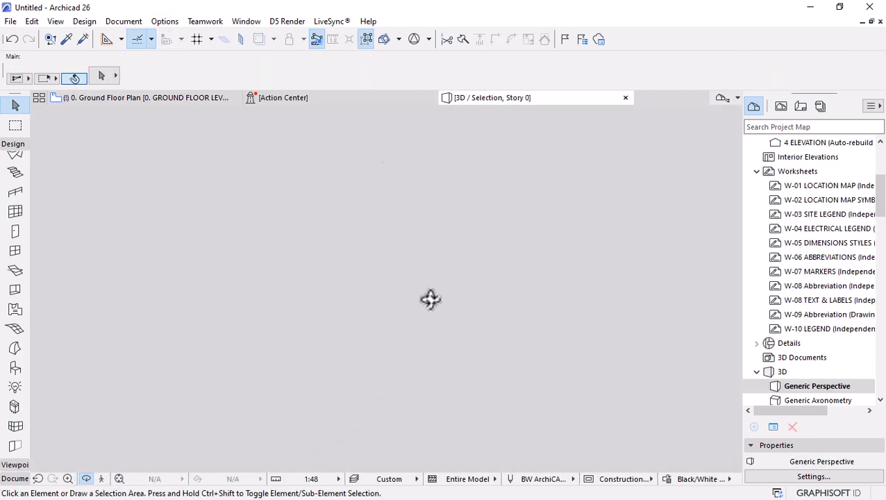
{"action": "left_click_drag", "start_coordinate": [341, 290], "coordinate": [451, 273]}
{"action": "left_click", "coordinate": [174, 98]}
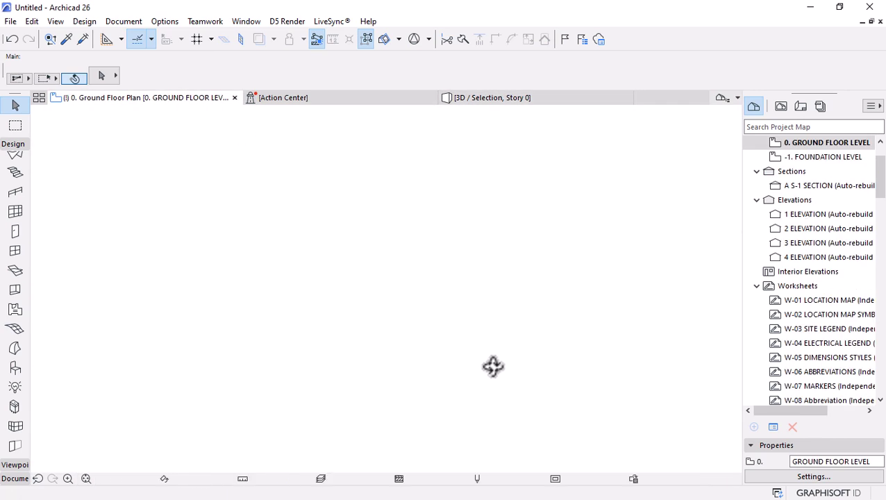
{"action": "left_click", "coordinate": [493, 366]}
{"action": "scroll", "coordinate": [461, 339], "scroll_direction": "down", "scroll_amount": 5}
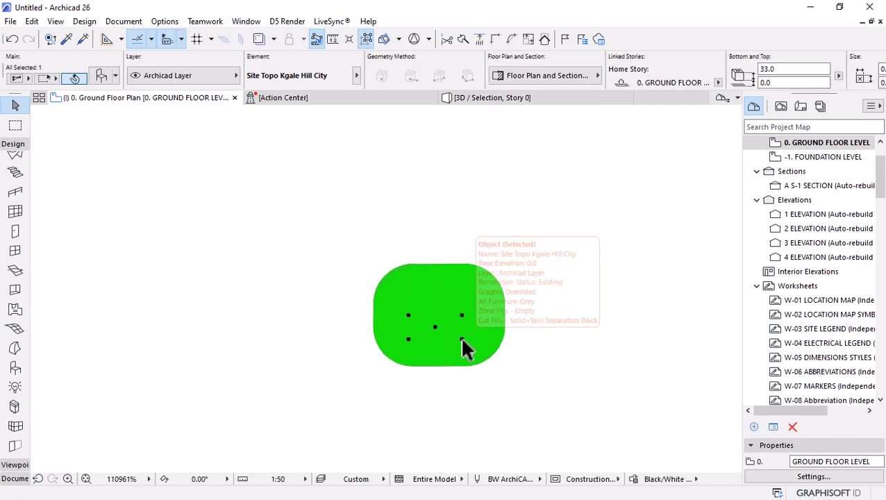
- Deselect the imported SketchUp object and show the whole contour map on the ground floor plan
{"action": "scroll", "coordinate": [457, 336], "scroll_direction": "down", "scroll_amount": 2}
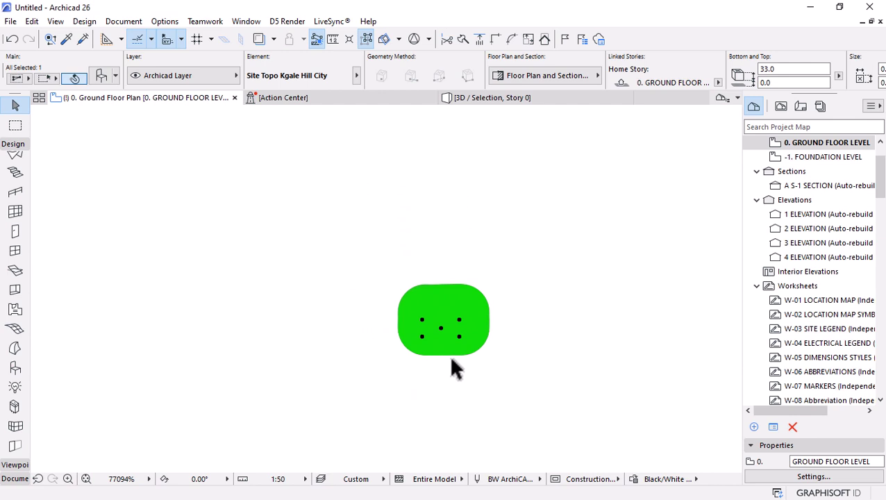
{"action": "left_click", "coordinate": [452, 367]}
{"action": "scroll", "coordinate": [478, 299], "scroll_direction": "down", "scroll_amount": 10}
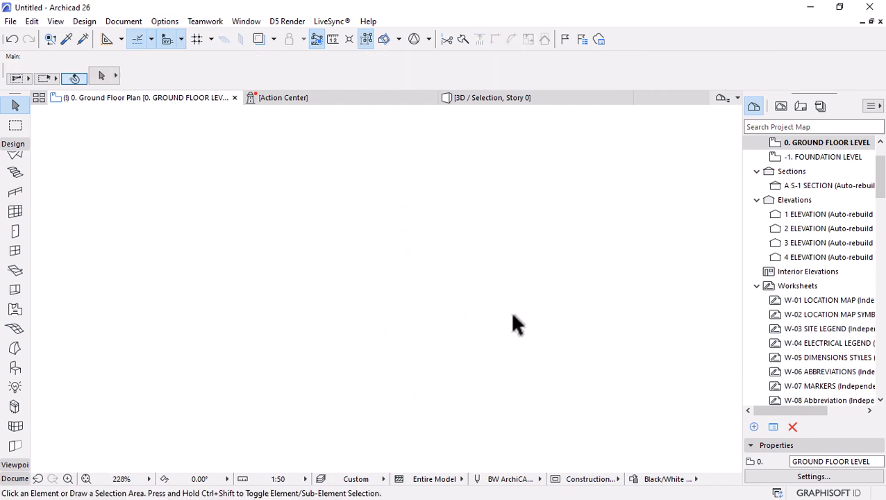
{"action": "left_click", "coordinate": [85, 479]}
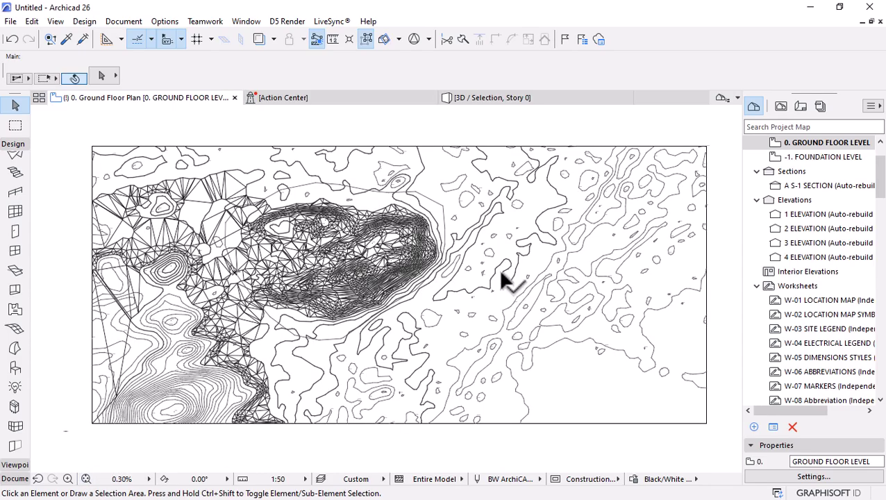
- Select the triangulated terrain mesh on the ground floor plan and set its 3D appearance to All Ridges Smooth
{"action": "scroll", "coordinate": [314, 276], "scroll_direction": "up", "scroll_amount": 4}
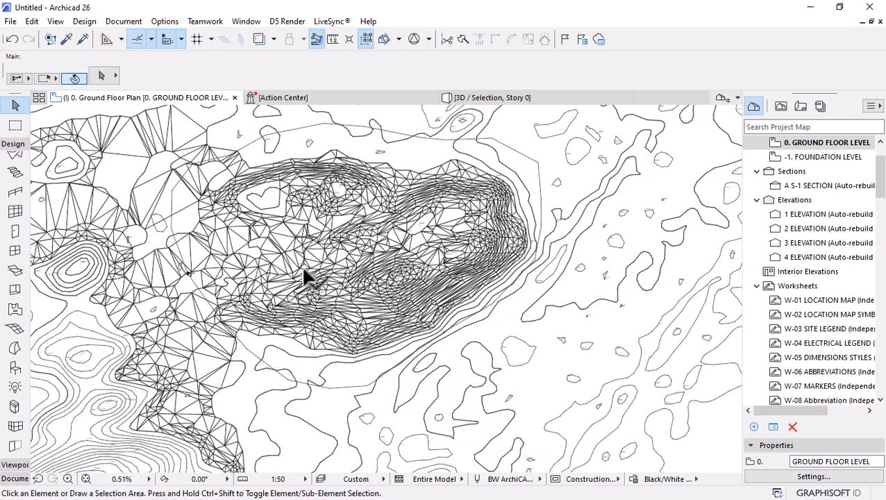
{"action": "scroll", "coordinate": [306, 276], "scroll_direction": "up", "scroll_amount": 2}
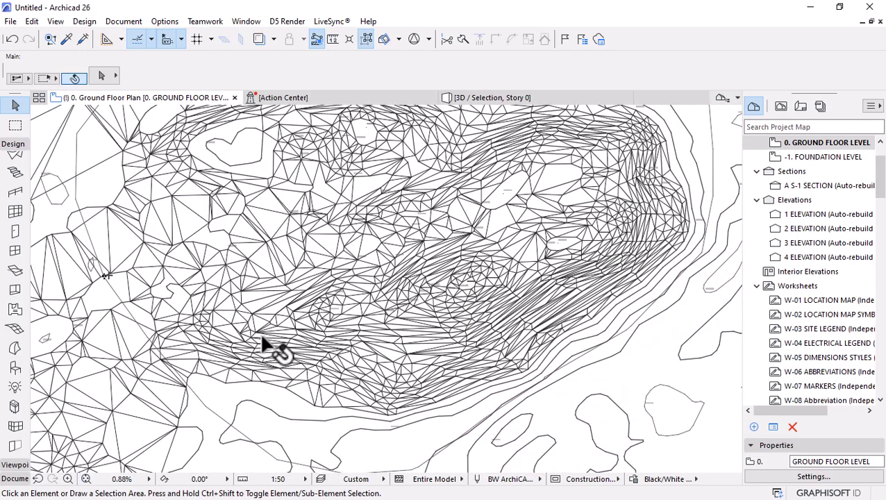
{"action": "scroll", "coordinate": [263, 340], "scroll_direction": "up", "scroll_amount": 5}
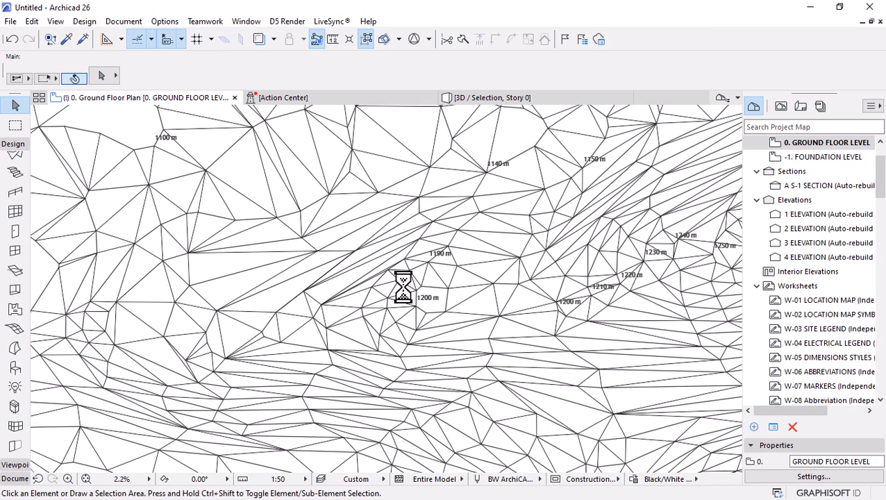
{"action": "scroll", "coordinate": [403, 286], "scroll_direction": "down", "scroll_amount": 2}
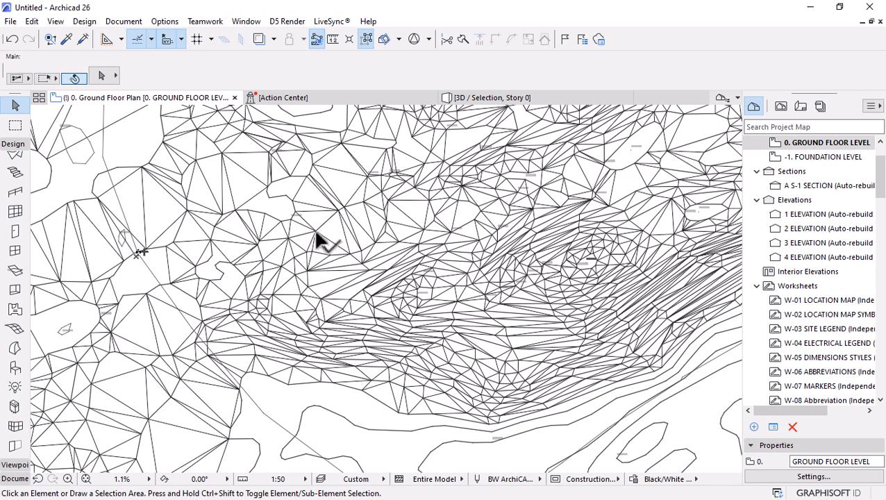
{"action": "left_click", "coordinate": [332, 237]}
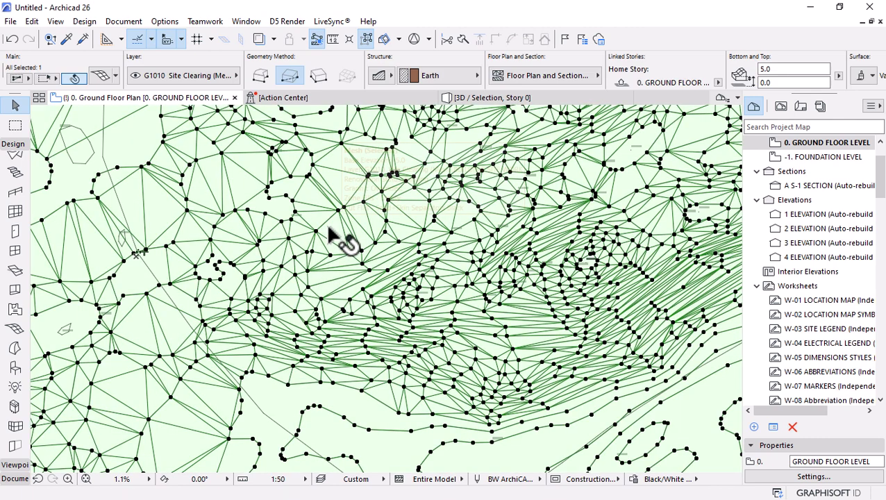
{"action": "left_click", "coordinate": [104, 77]}
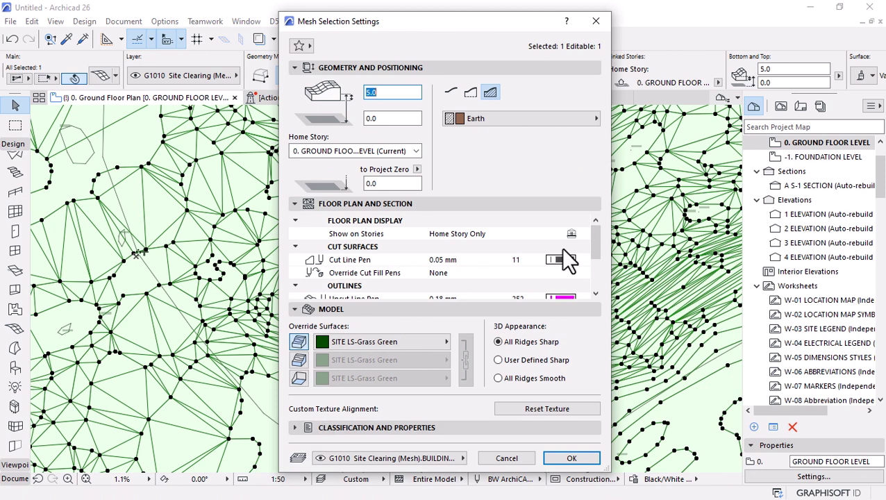
{"action": "left_click", "coordinate": [497, 378]}
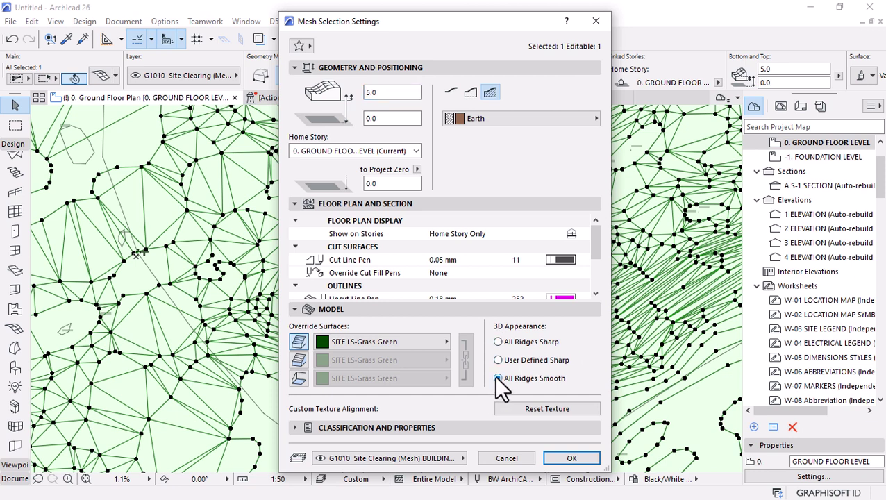
- Set the mesh's ridge selection to Show User Defined Ridges, apply the settings and deselect the mesh
{"action": "scroll", "coordinate": [551, 266], "scroll_direction": "down", "scroll_amount": 3}
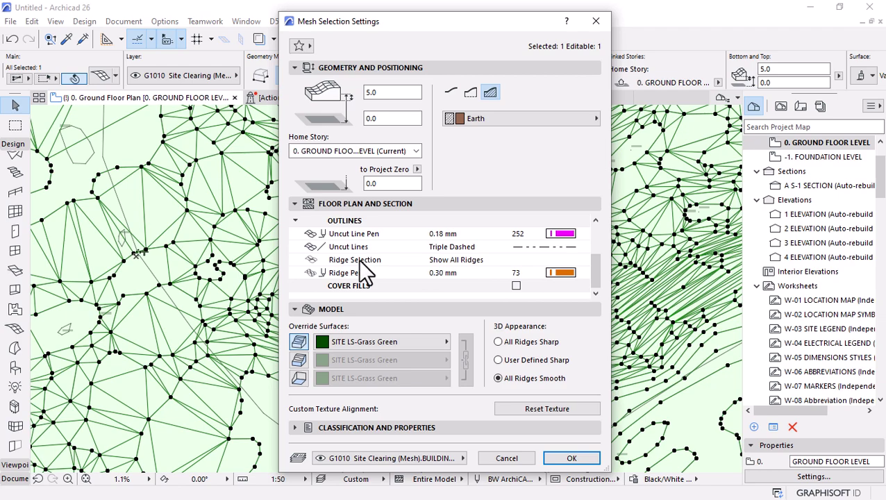
{"action": "left_click", "coordinate": [359, 260]}
{"action": "left_click", "coordinate": [584, 260]}
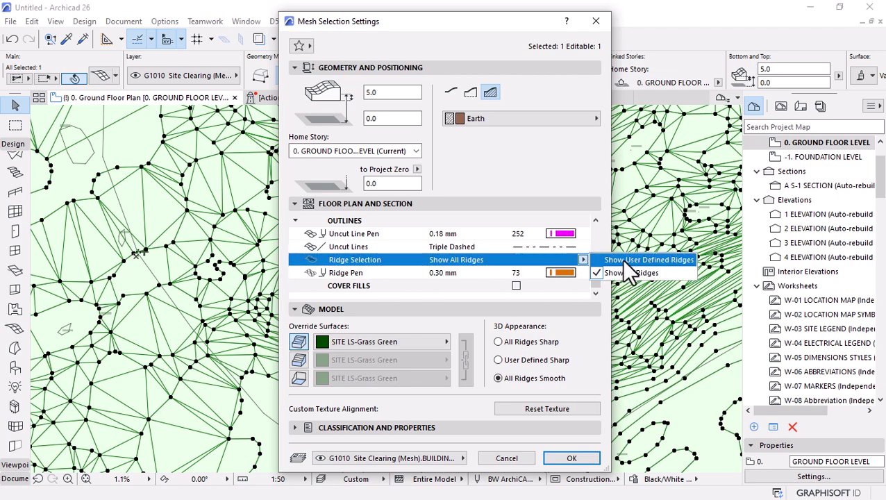
{"action": "left_click", "coordinate": [620, 257]}
{"action": "left_click", "coordinate": [564, 458]}
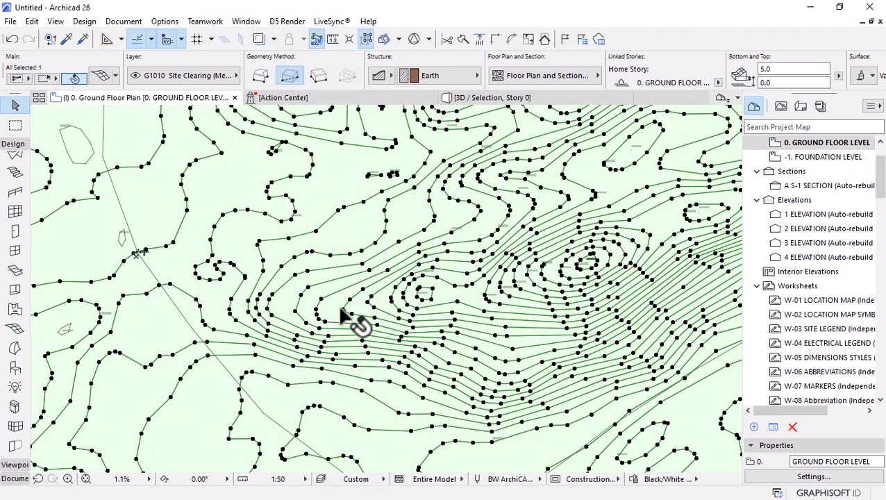
{"action": "scroll", "coordinate": [382, 298], "scroll_direction": "down", "scroll_amount": 4}
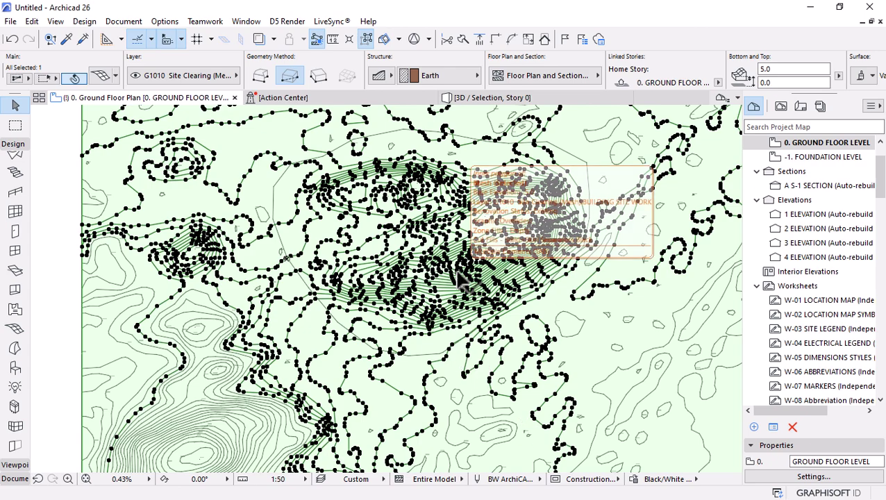
{"action": "key", "text": "Escape"}
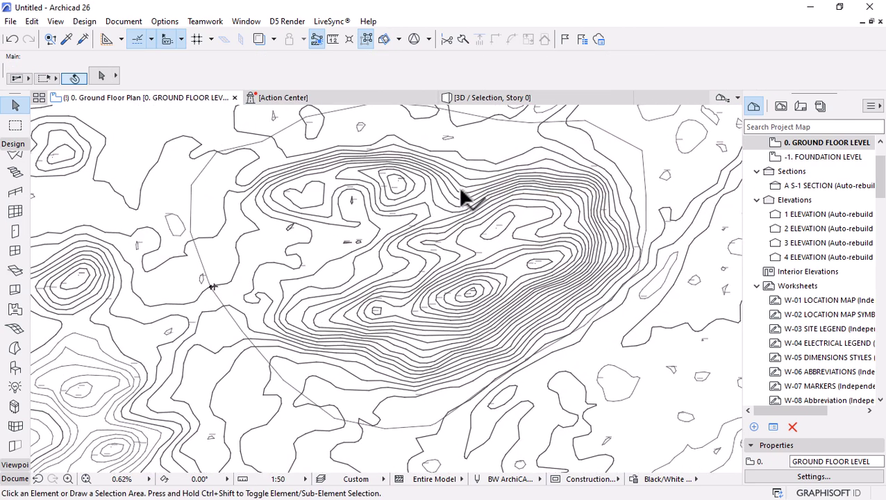
- Show the terrain mesh in 3D, fit it in view and examine its smoothed hill at close range
{"action": "left_click", "coordinate": [472, 98]}
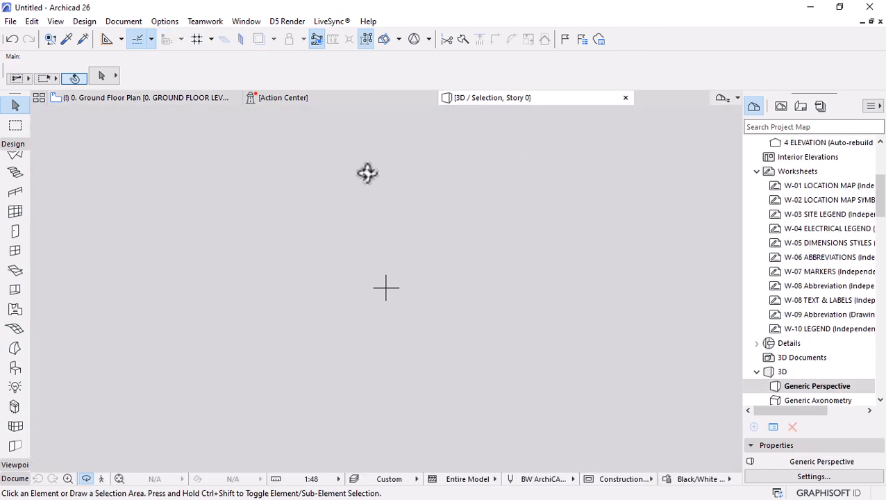
{"action": "left_click", "coordinate": [153, 97]}
{"action": "scroll", "coordinate": [427, 258], "scroll_direction": "down", "scroll_amount": 3}
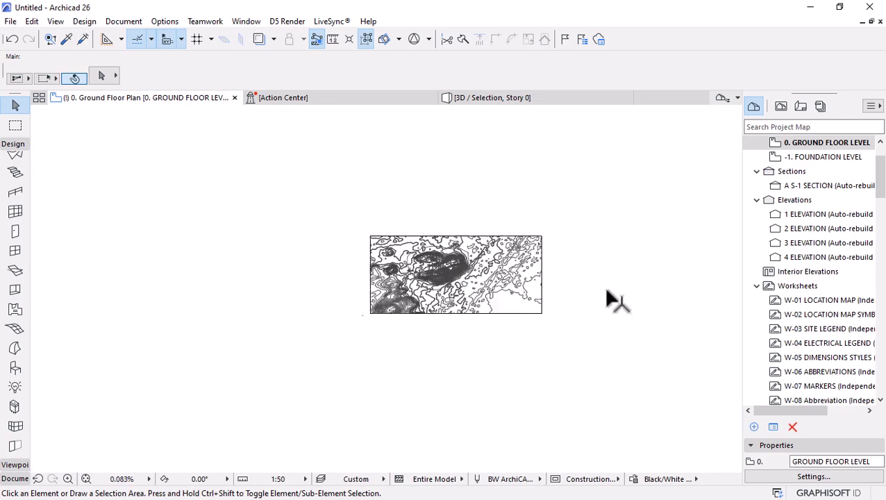
{"action": "left_click_drag", "start_coordinate": [598, 331], "coordinate": [514, 310]}
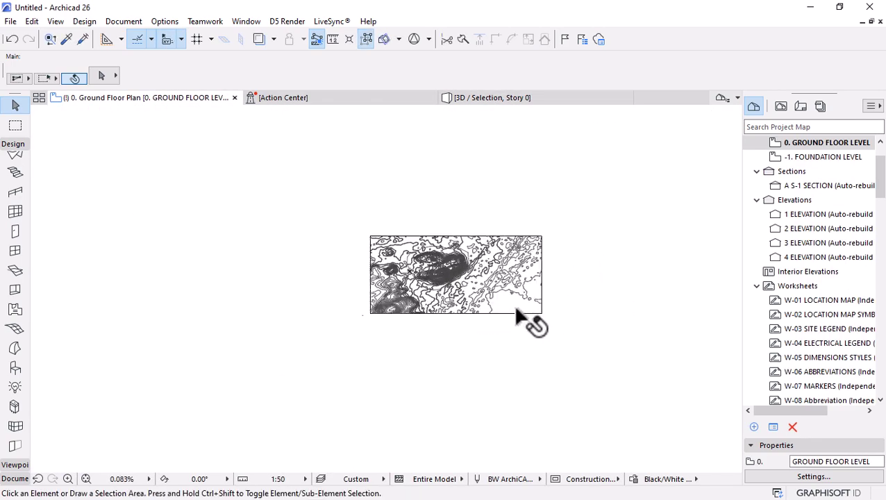
{"action": "key", "text": "F5"}
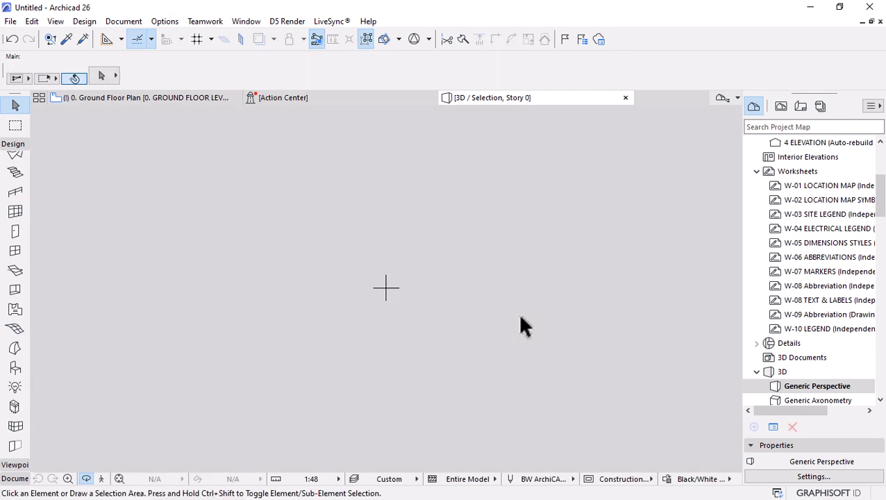
{"action": "left_click", "coordinate": [120, 477]}
{"action": "left_click_drag", "start_coordinate": [420, 245], "coordinate": [442, 416]}
{"action": "scroll", "coordinate": [314, 213], "scroll_direction": "up", "scroll_amount": 3}
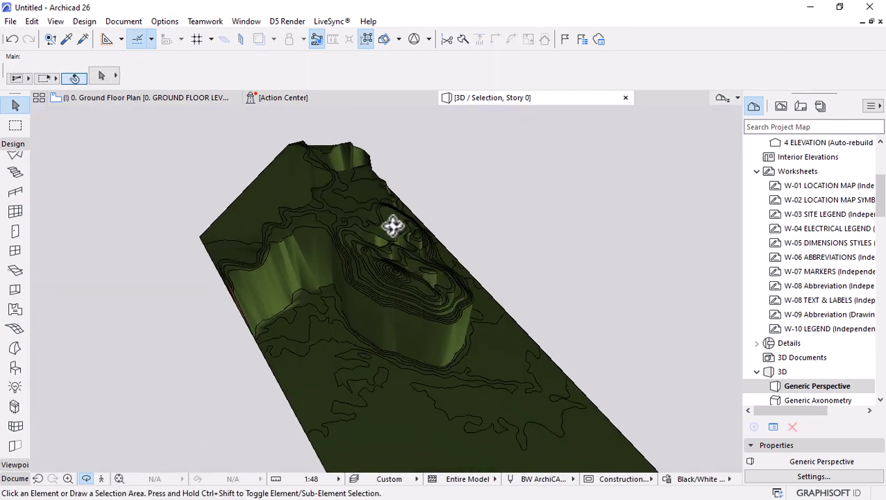
{"action": "scroll", "coordinate": [392, 229], "scroll_direction": "up", "scroll_amount": 4}
{"action": "left_click_drag", "start_coordinate": [385, 344], "coordinate": [388, 305]}
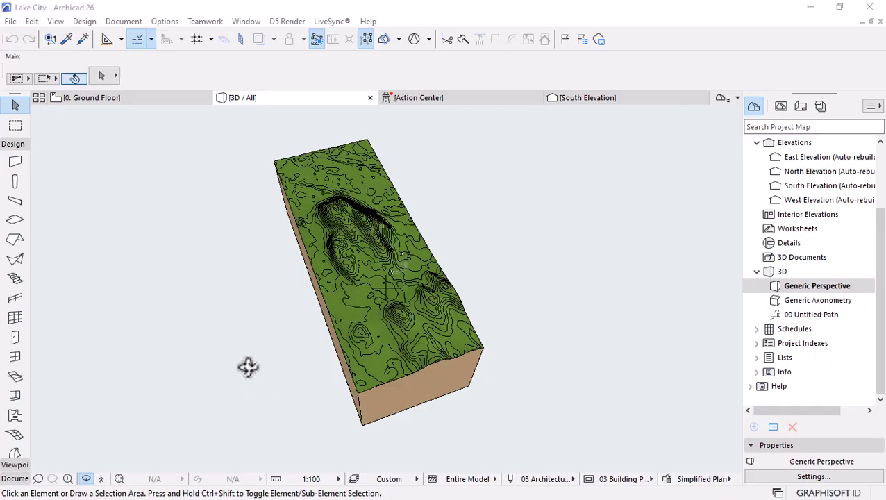
- Examine the Lake City terrain model in 3D from ground level and from above, around its hills and cut edges
{"action": "left_click_drag", "start_coordinate": [366, 384], "coordinate": [381, 321]}
{"action": "scroll", "coordinate": [382, 320], "scroll_direction": "up", "scroll_amount": 6}
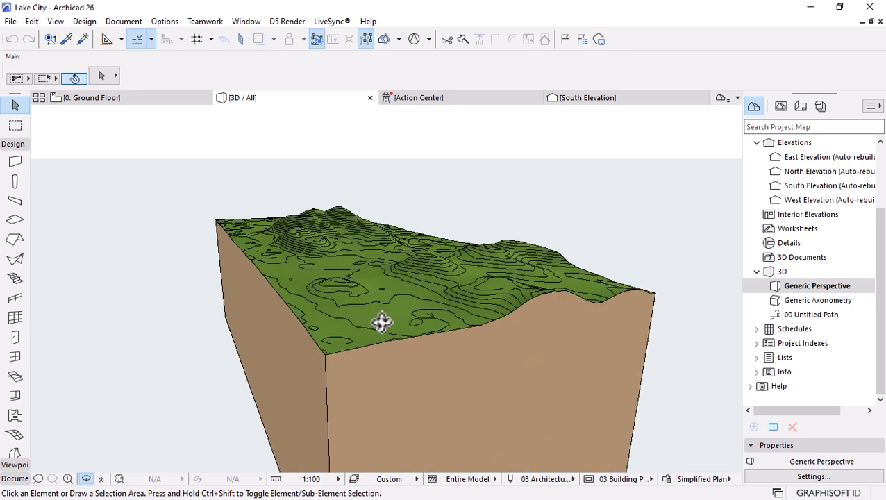
{"action": "scroll", "coordinate": [360, 329], "scroll_direction": "up", "scroll_amount": 2}
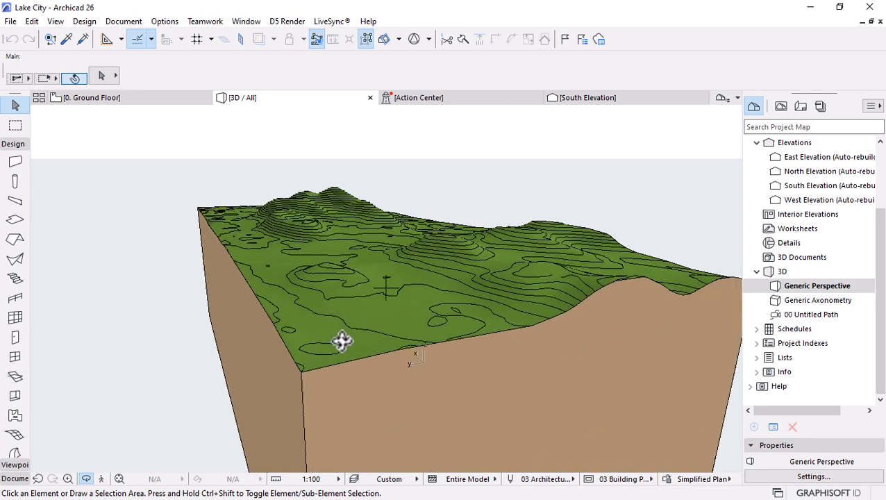
{"action": "left_click_drag", "start_coordinate": [341, 340], "coordinate": [149, 341]}
{"action": "left_click_drag", "start_coordinate": [361, 329], "coordinate": [211, 314]}
{"action": "left_click_drag", "start_coordinate": [325, 246], "coordinate": [320, 257]}
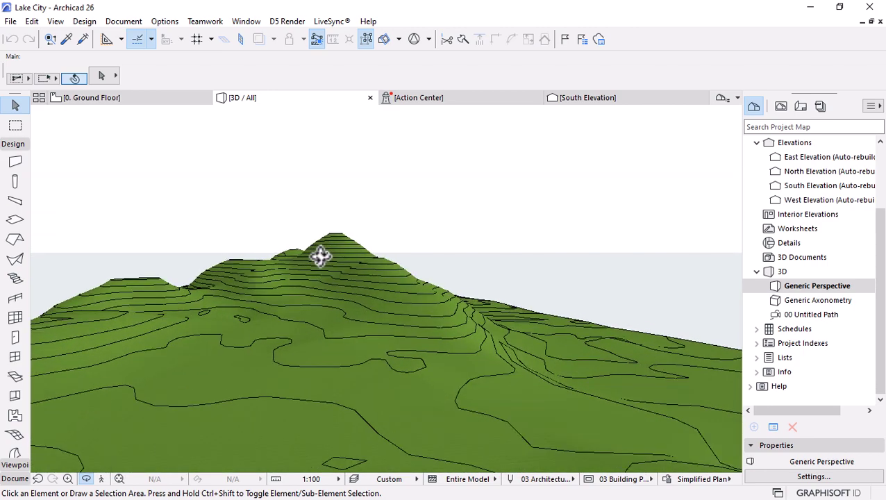
{"action": "left_click_drag", "start_coordinate": [383, 314], "coordinate": [425, 302]}
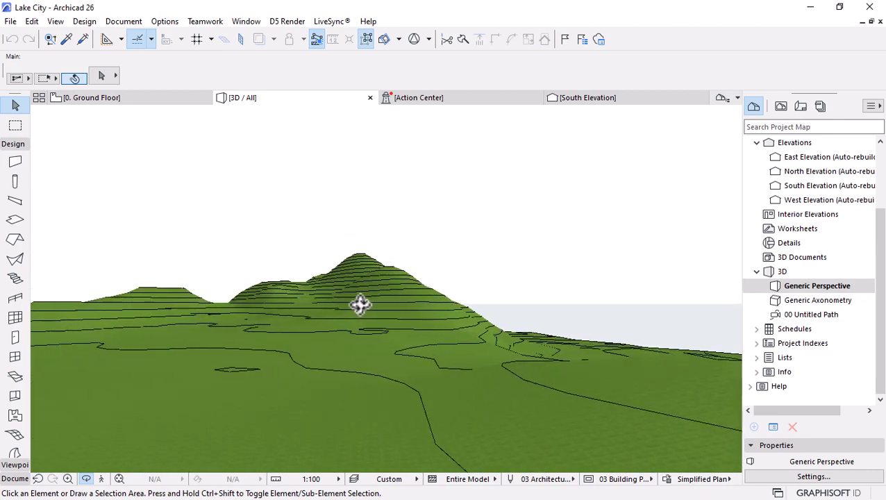
{"action": "left_click_drag", "start_coordinate": [360, 304], "coordinate": [277, 305]}
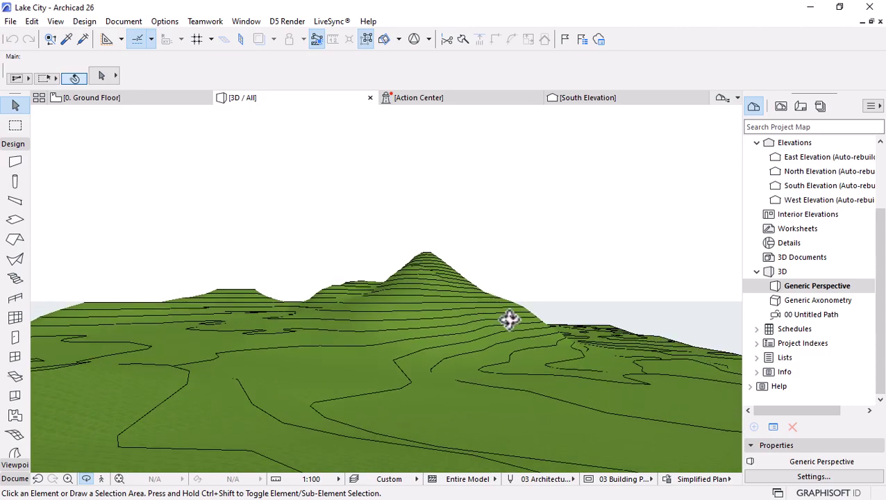
{"action": "left_click_drag", "start_coordinate": [509, 318], "coordinate": [598, 318]}
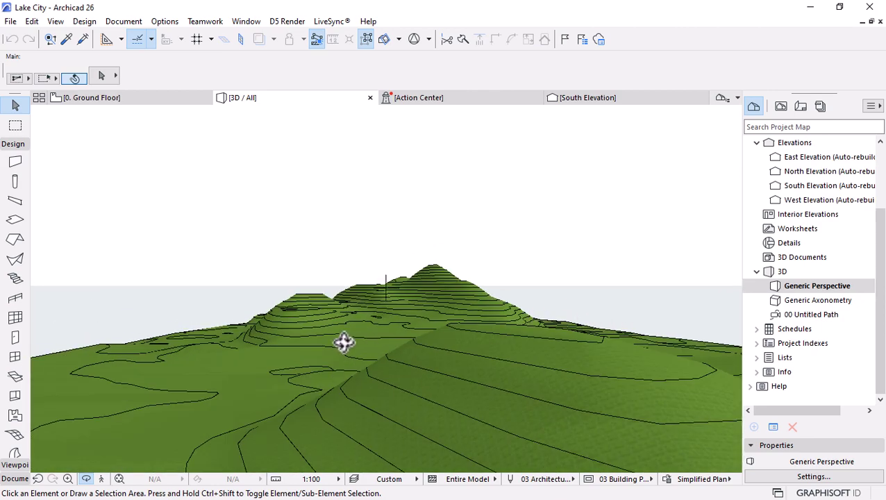
{"action": "left_click_drag", "start_coordinate": [344, 341], "coordinate": [553, 345]}
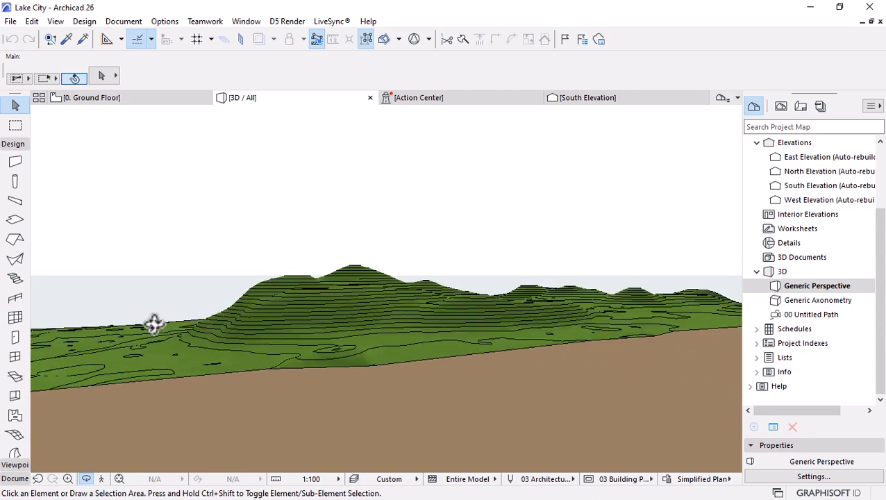
{"action": "left_click_drag", "start_coordinate": [154, 322], "coordinate": [505, 320]}
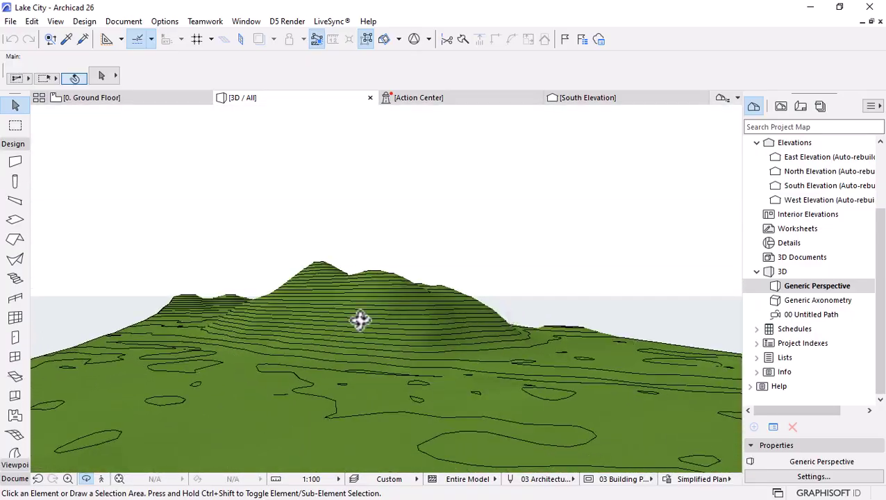
{"action": "mouse_move", "coordinate": [361, 319]}
{"action": "left_mouse_down"}
{"action": "mouse_move", "coordinate": [308, 324]}
{"action": "mouse_move", "coordinate": [408, 370]}
{"action": "mouse_move", "coordinate": [413, 411]}
{"action": "mouse_move", "coordinate": [363, 308]}
{"action": "left_mouse_up"}
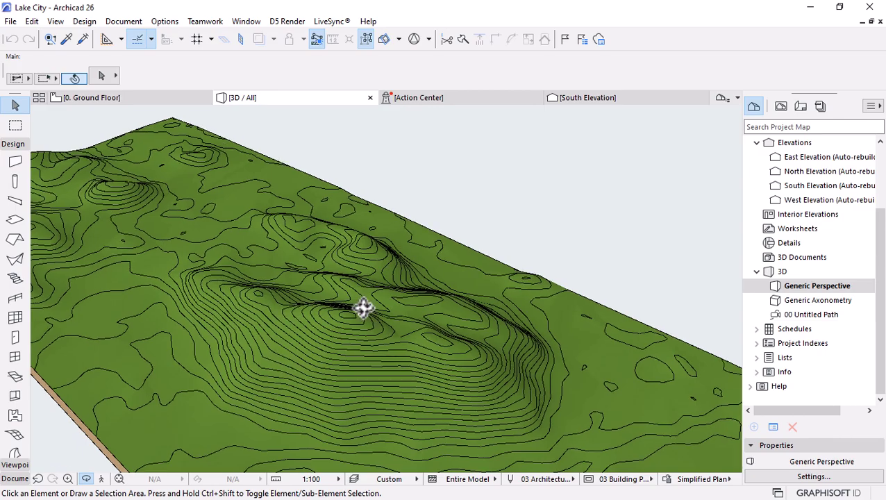
{"action": "left_click_drag", "start_coordinate": [294, 290], "coordinate": [444, 346]}
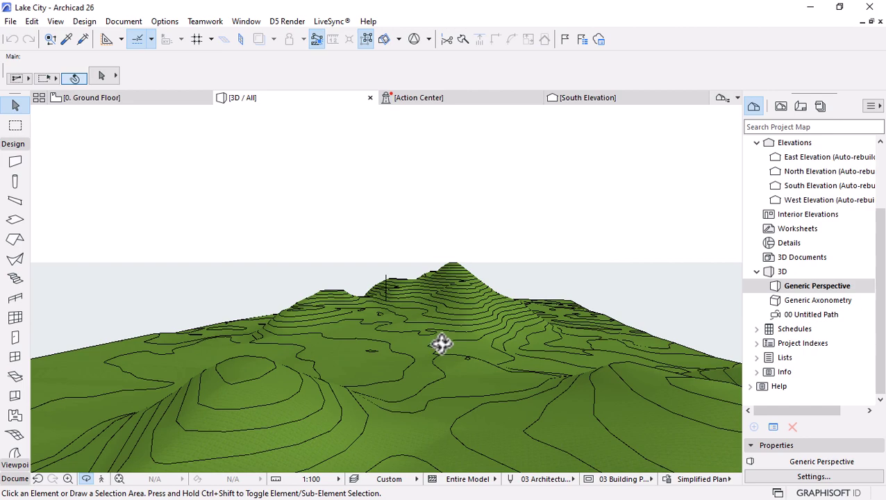
{"action": "left_click_drag", "start_coordinate": [441, 343], "coordinate": [457, 352]}
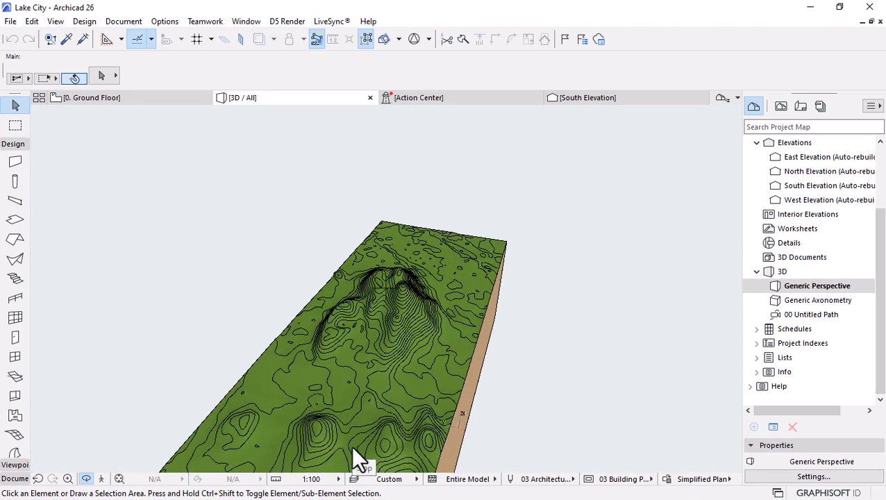